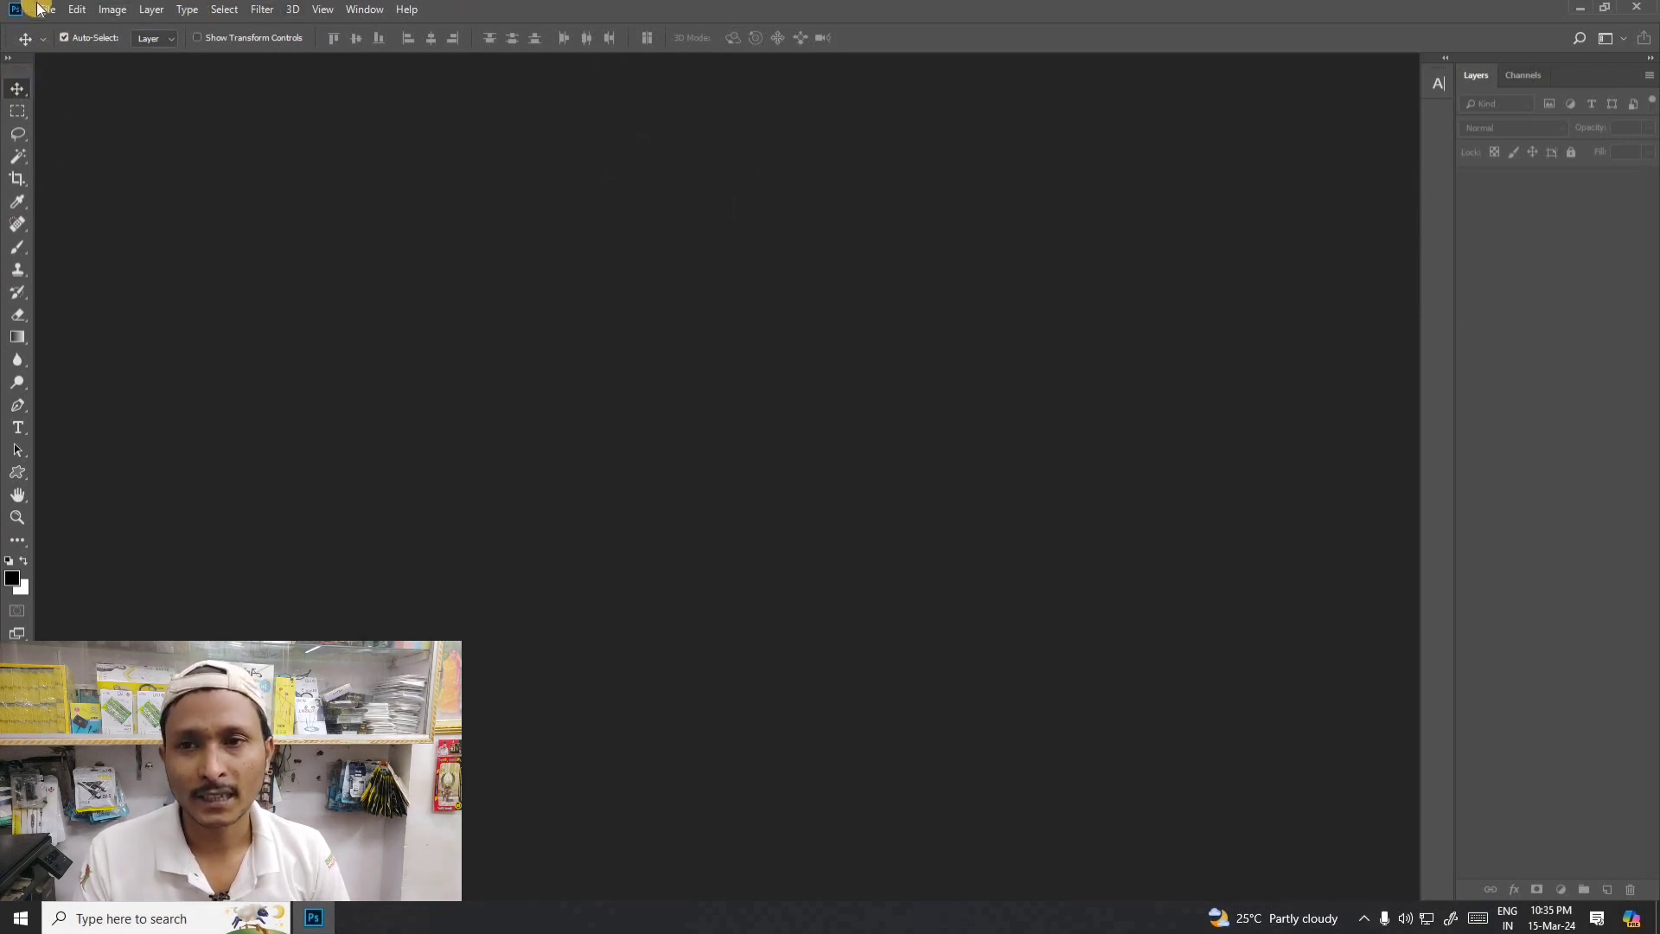
left_click(17, 111)
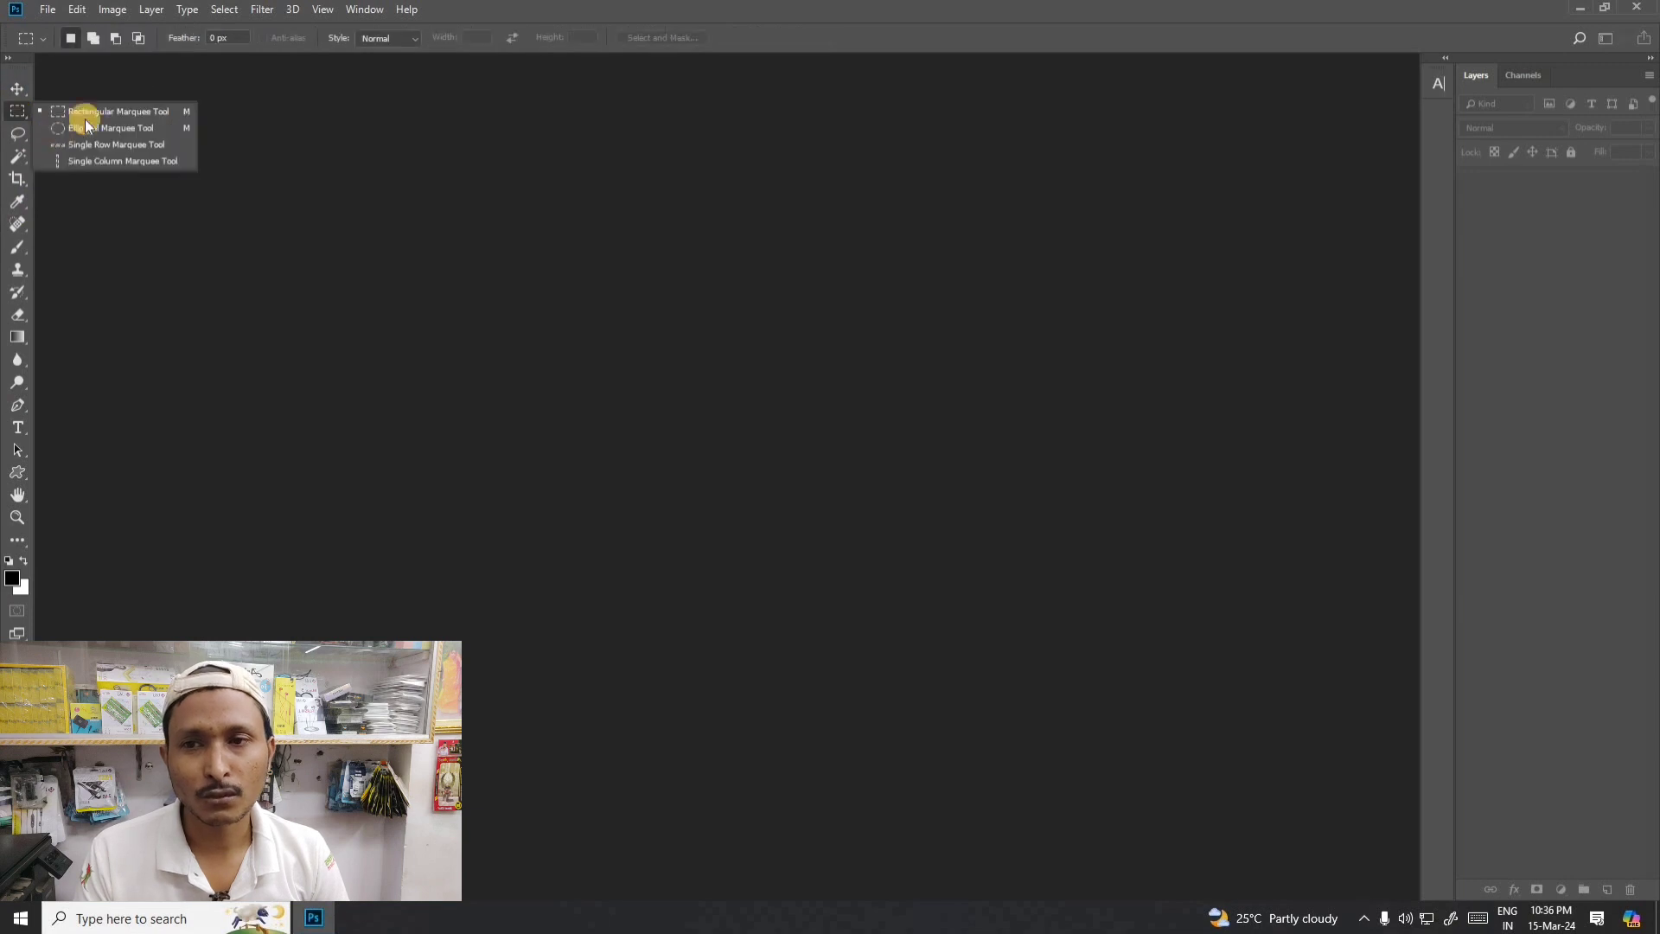
right_click(19, 134)
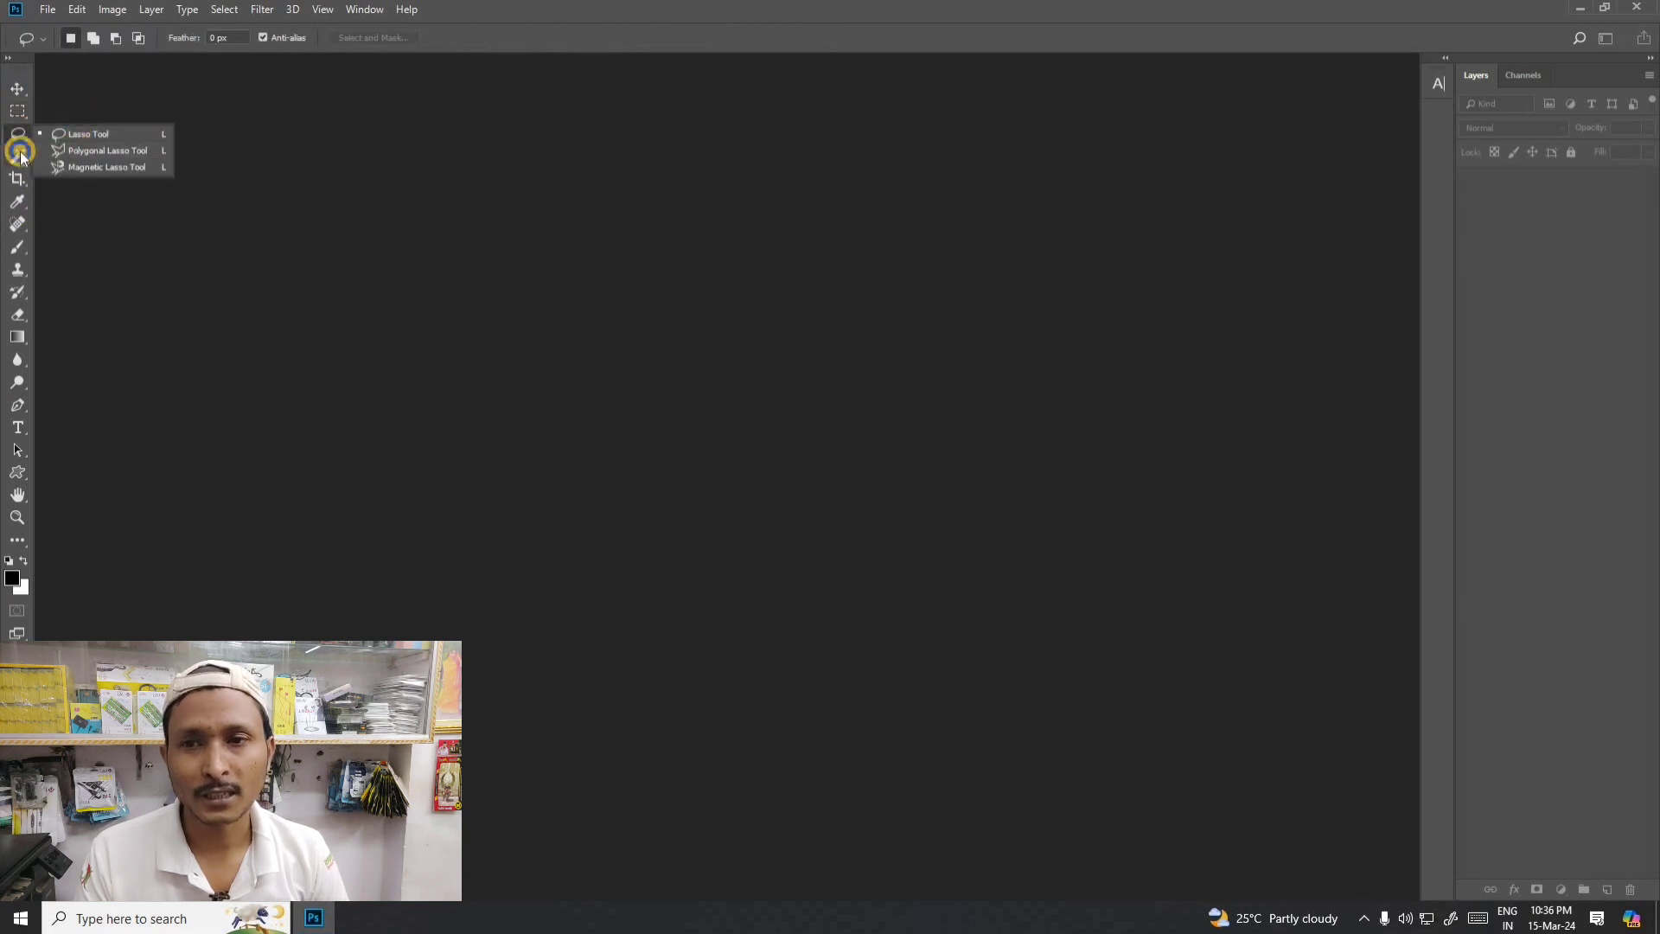
right_click(19, 156)
left_click(17, 88)
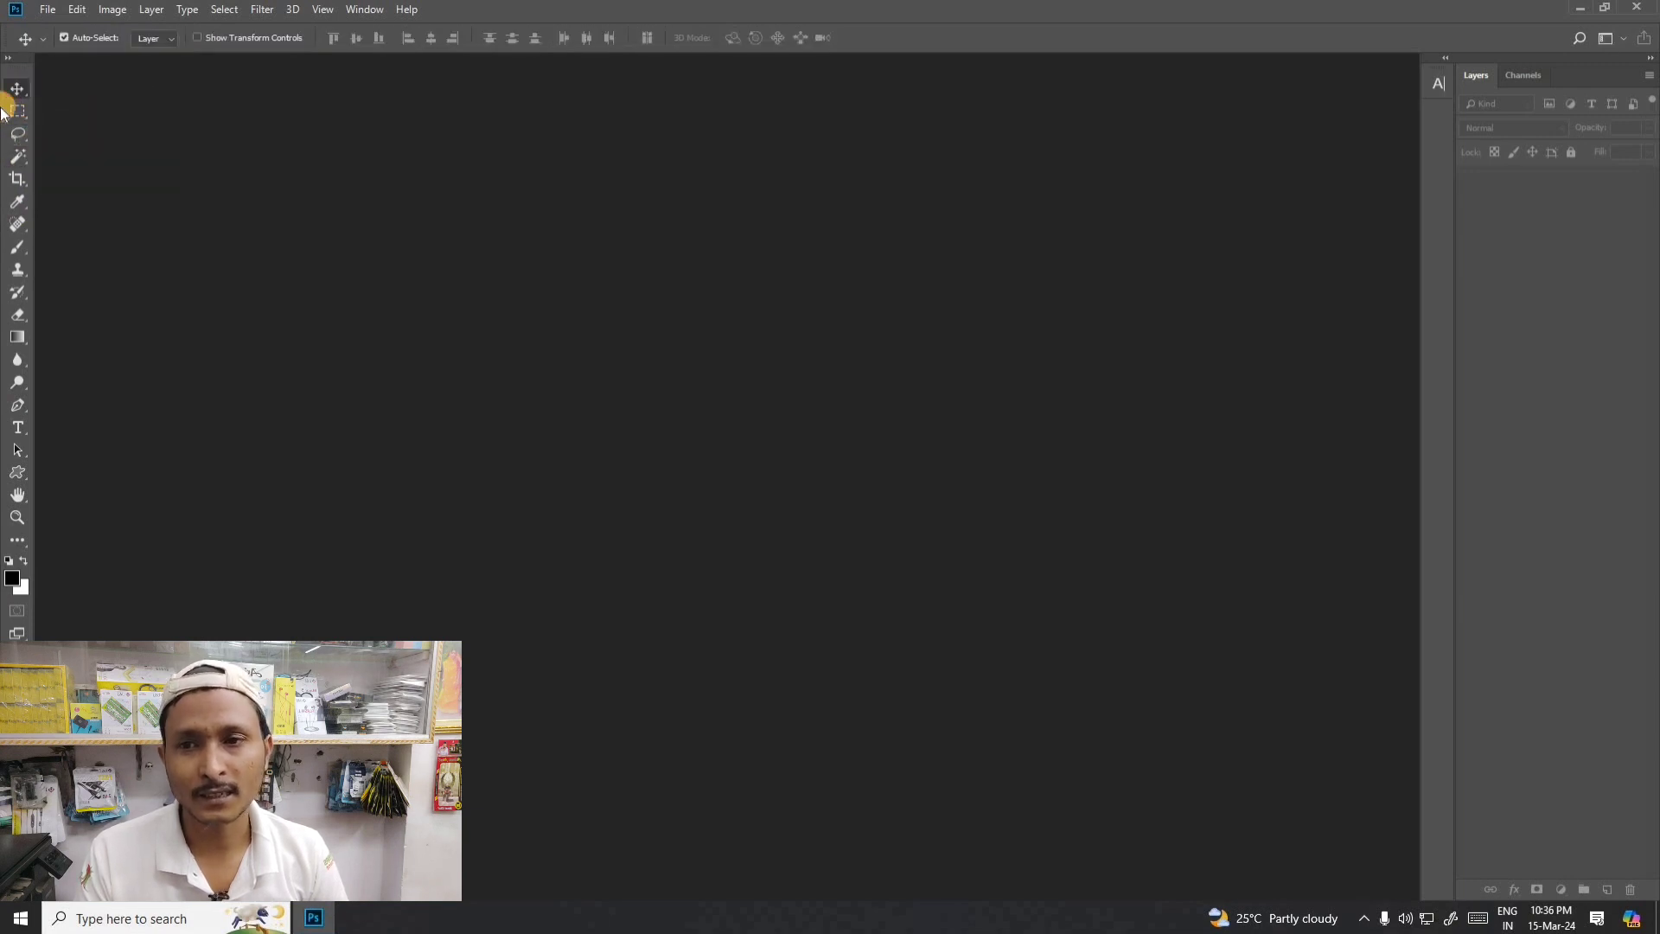
- Start a new document and reposition its setup dialog
left_click(49, 8)
mouse_move(70, 11)
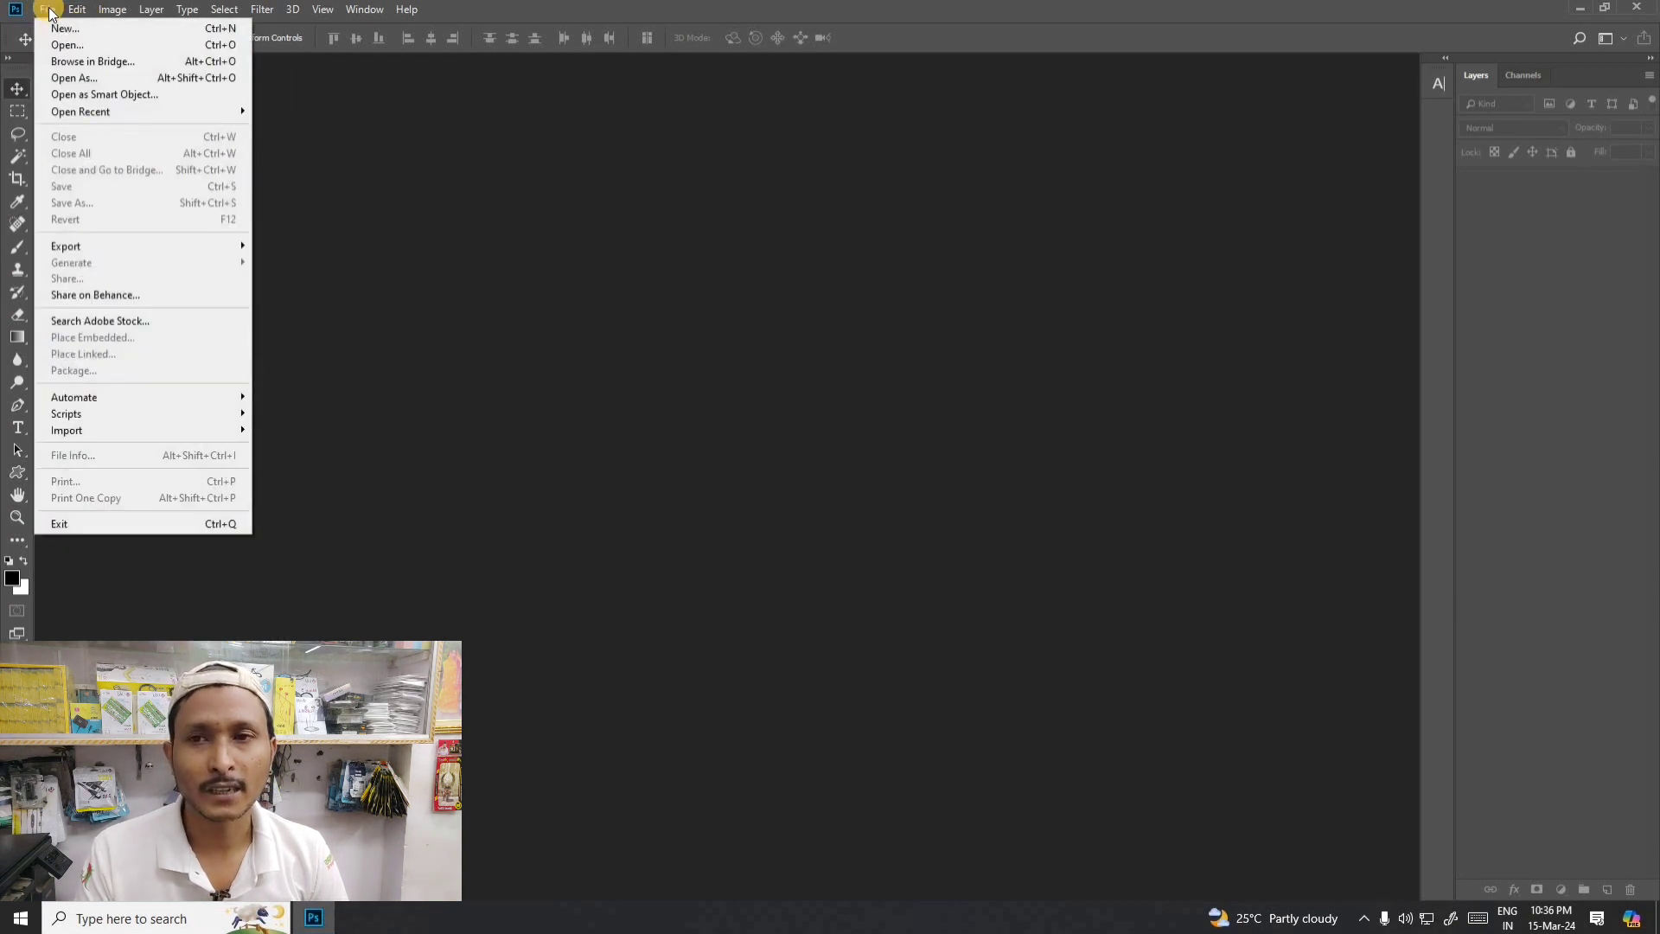
left_click(49, 10)
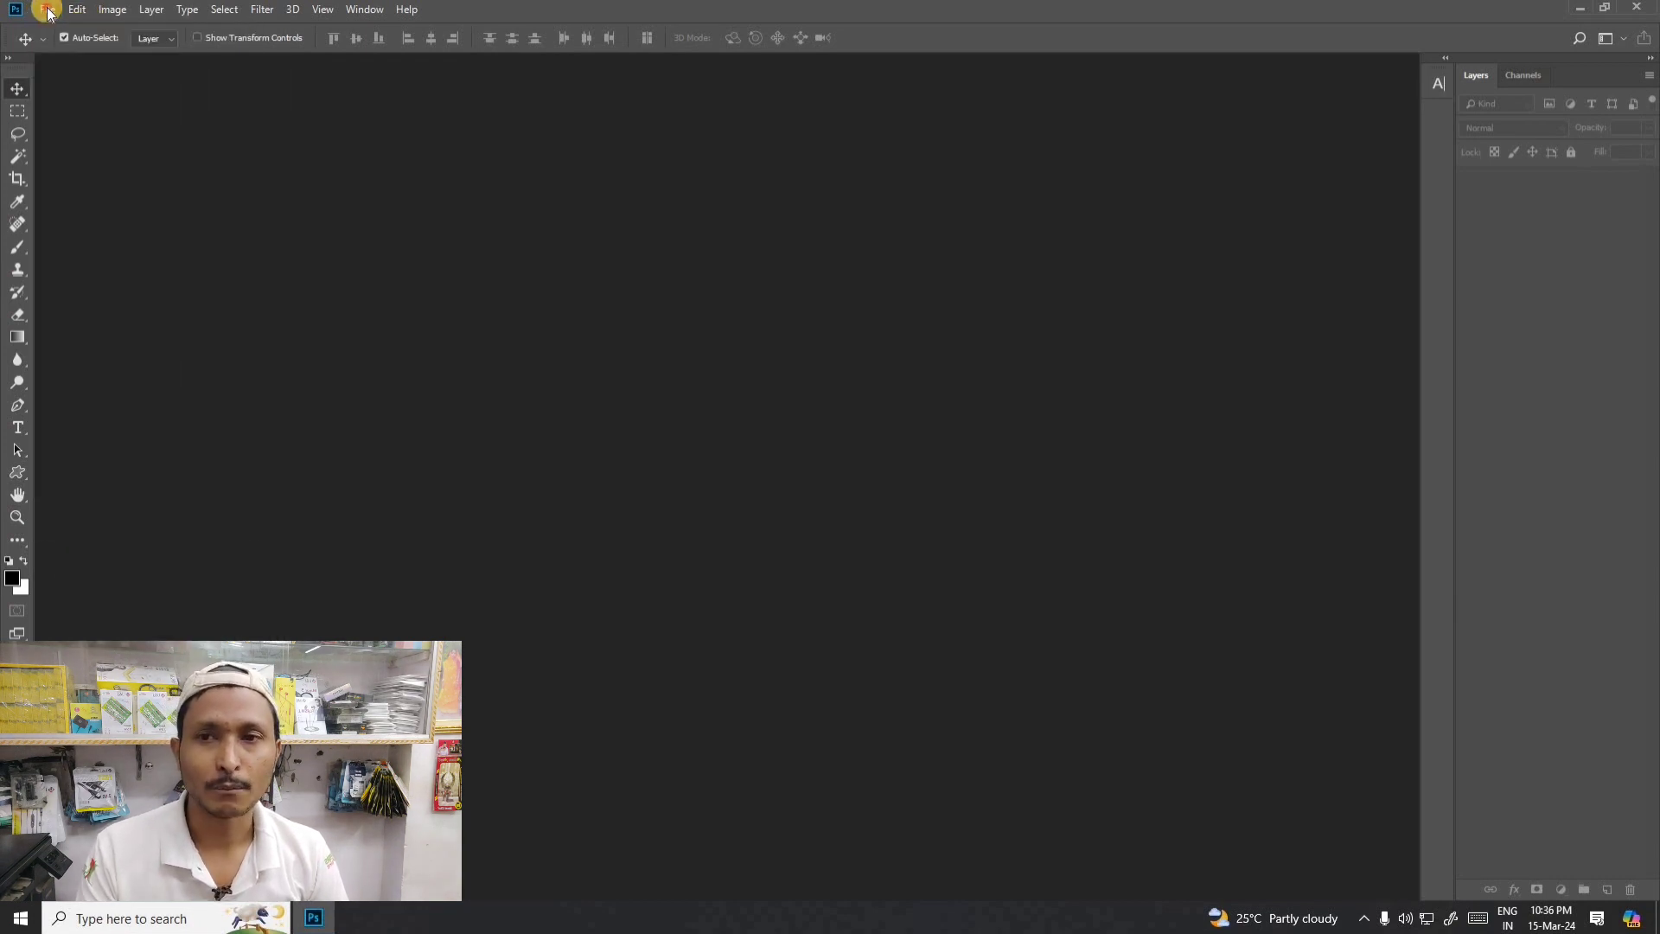
left_click(49, 10)
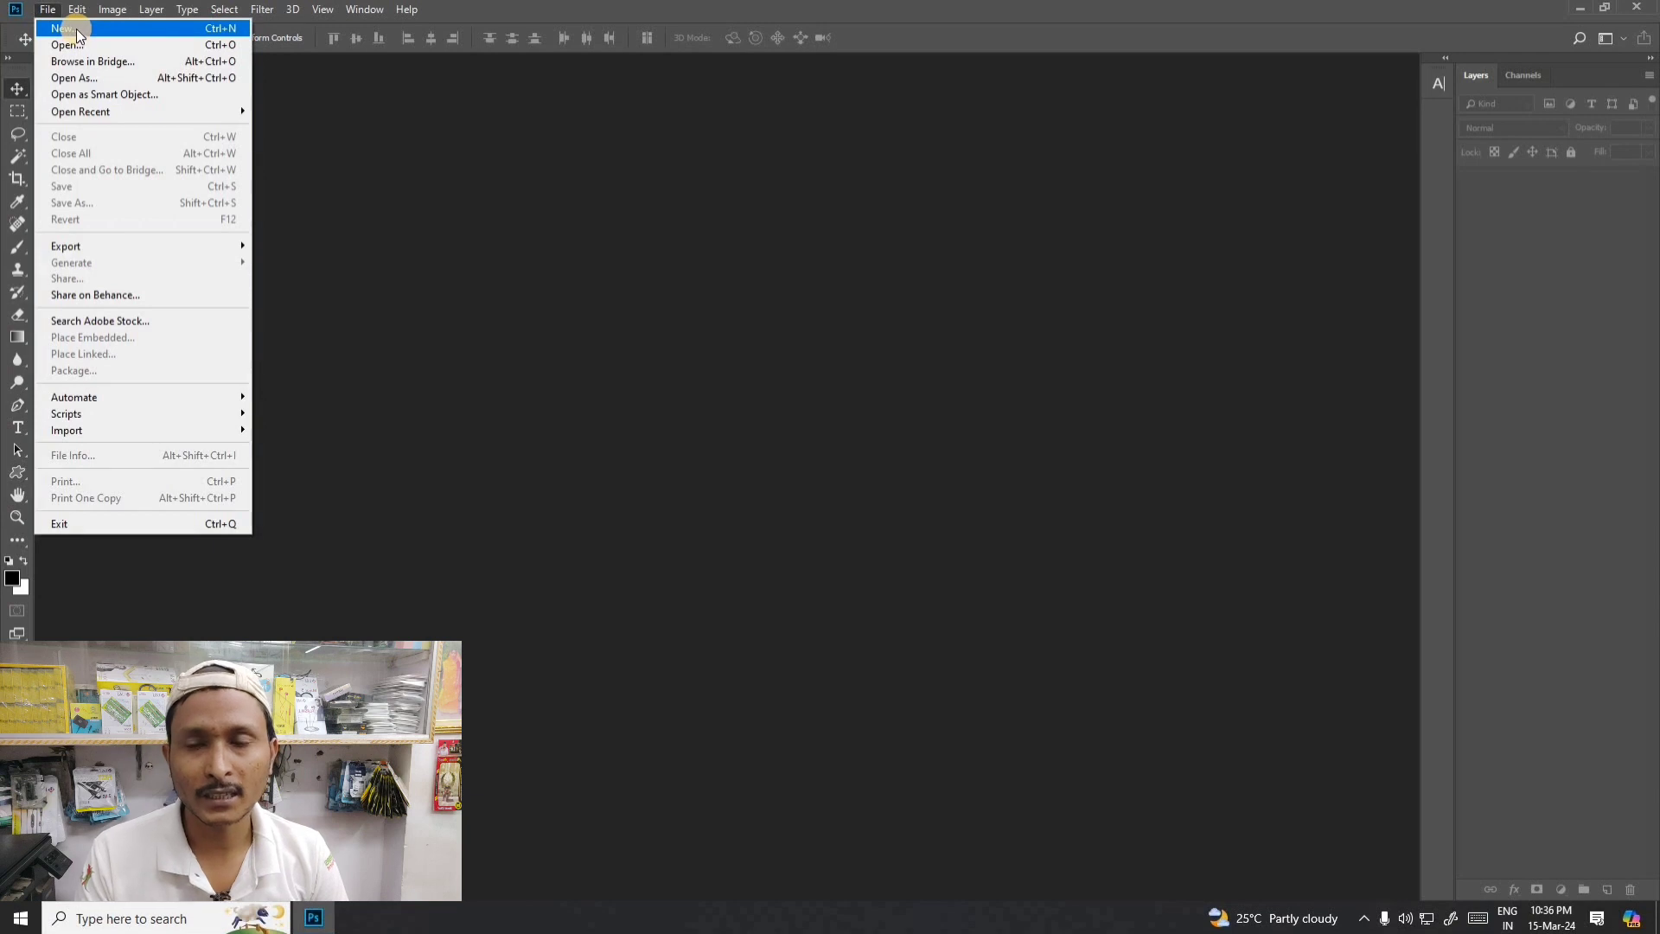
left_click(77, 30)
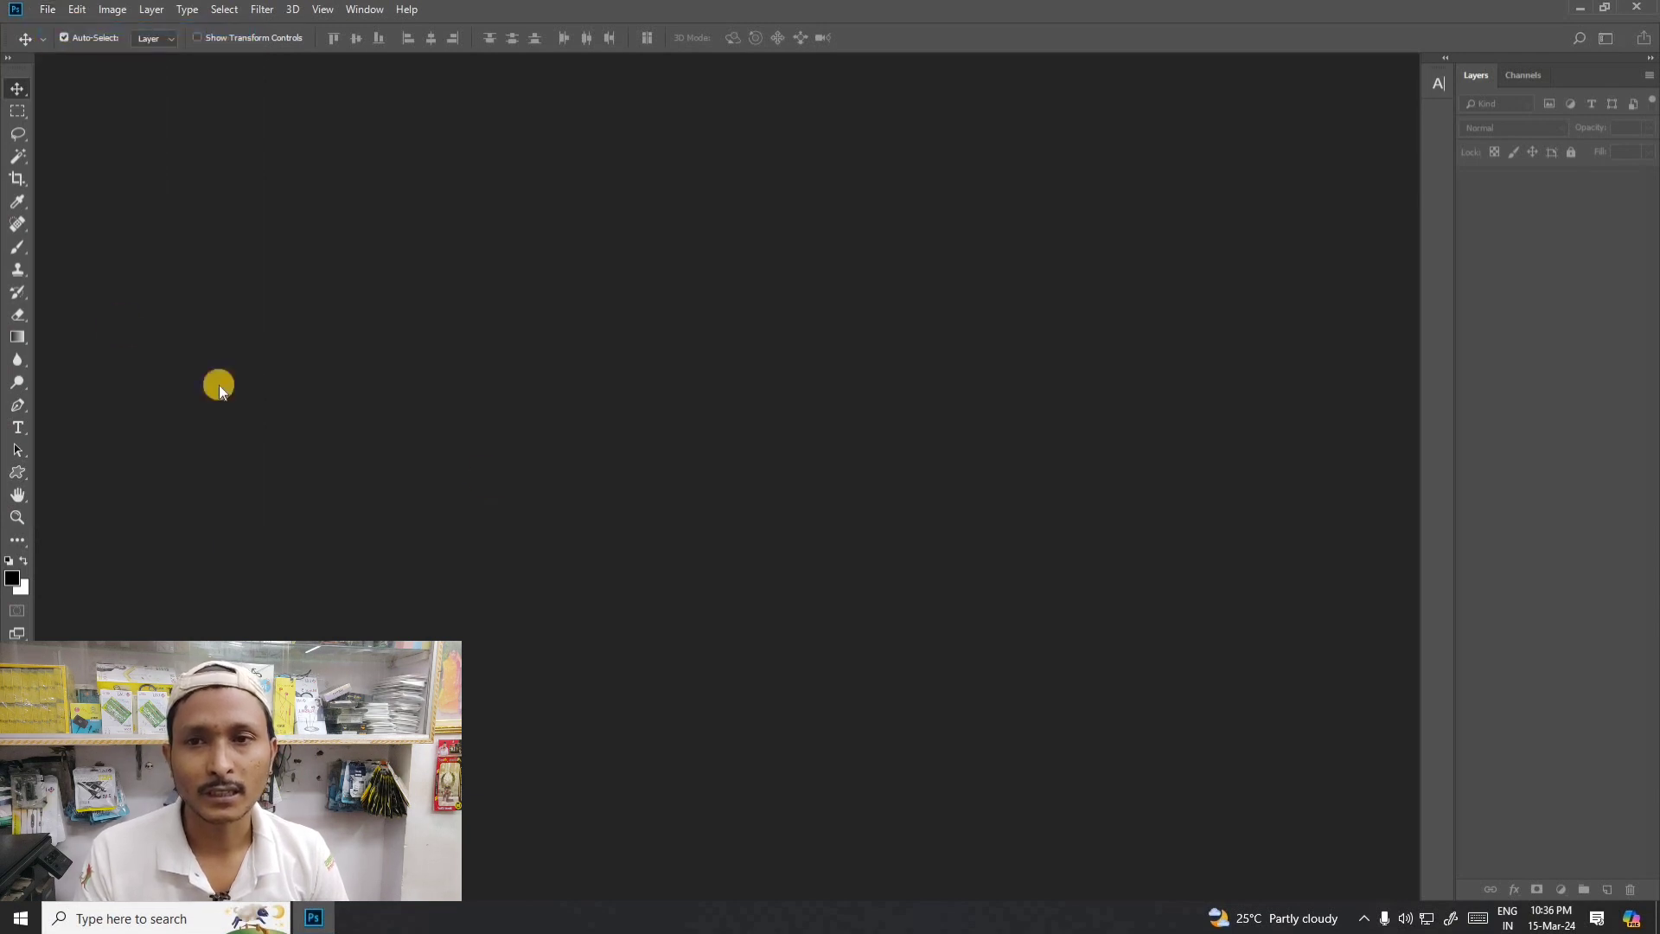
left_click_drag(715, 222, 631, 204)
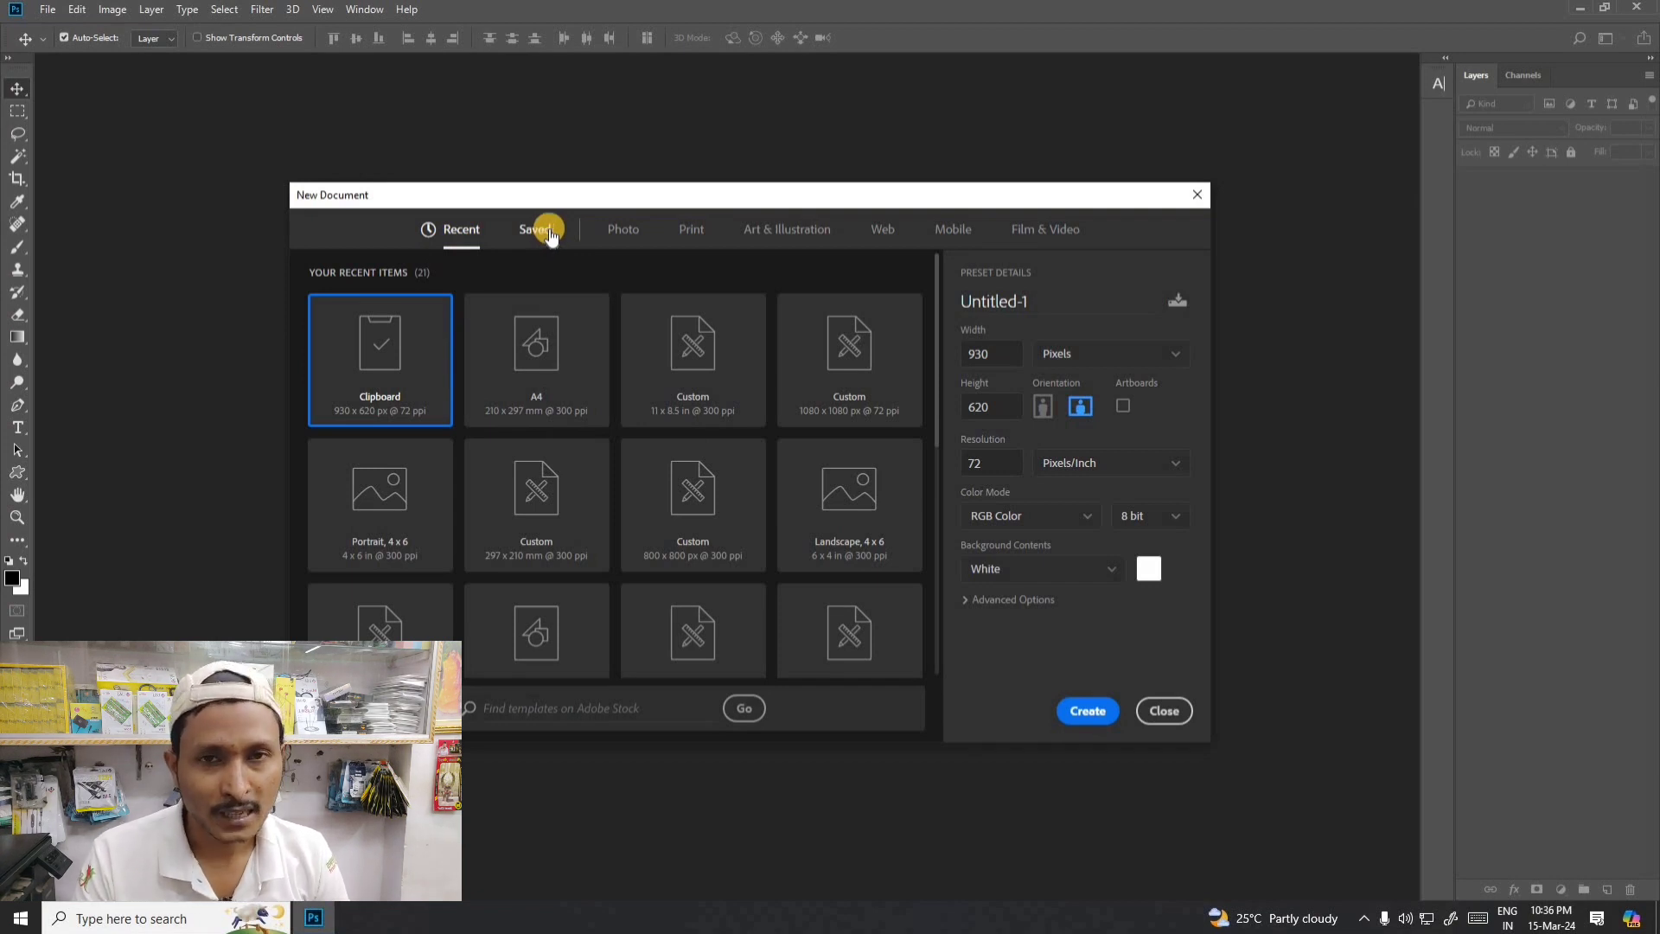
- Look through the Photo, Saved and Recent document presets, trying the Landscape, 5 x 7 and Portrait, 5 x 7 photo sizes
left_click(621, 231)
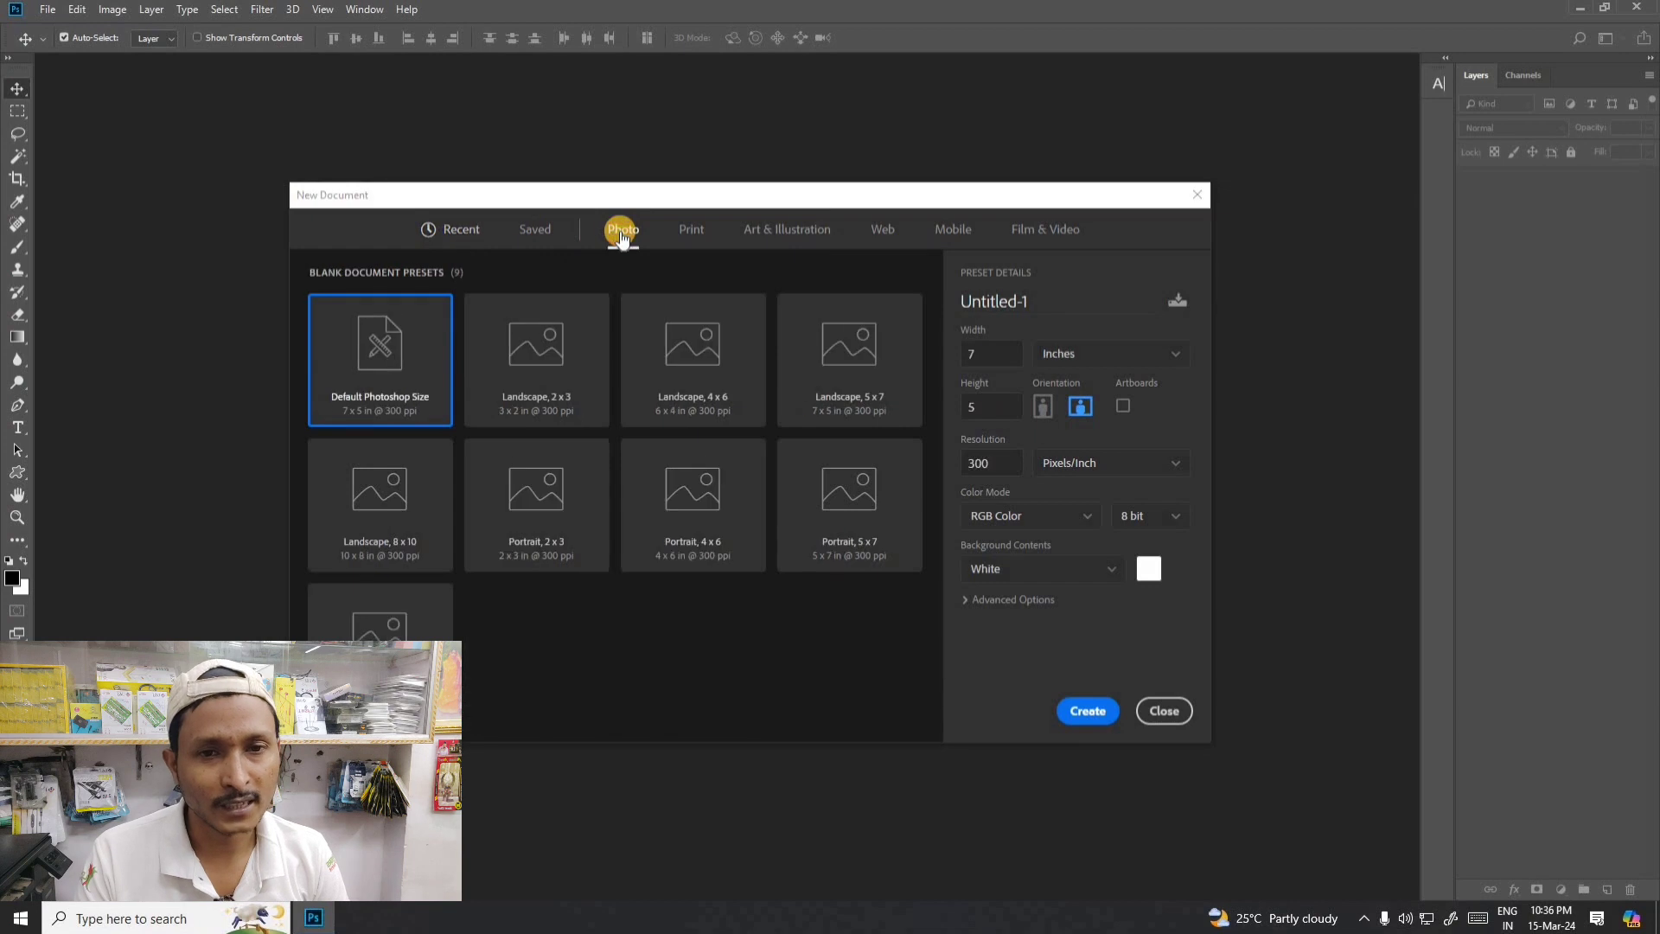
left_click(530, 229)
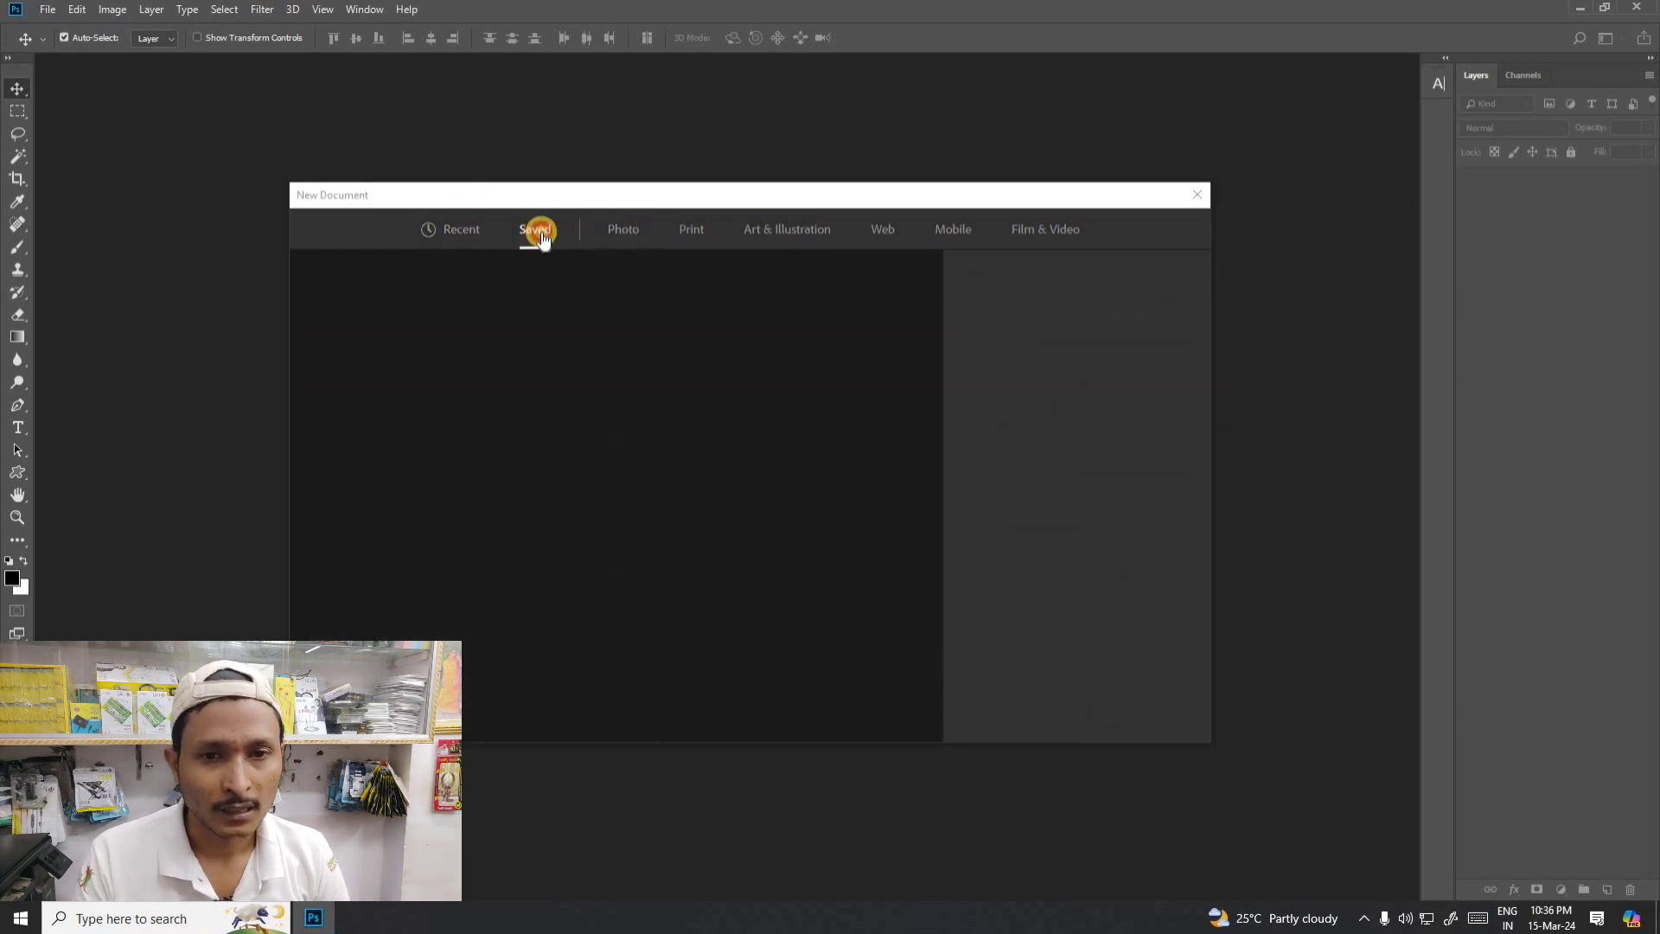
left_click(472, 229)
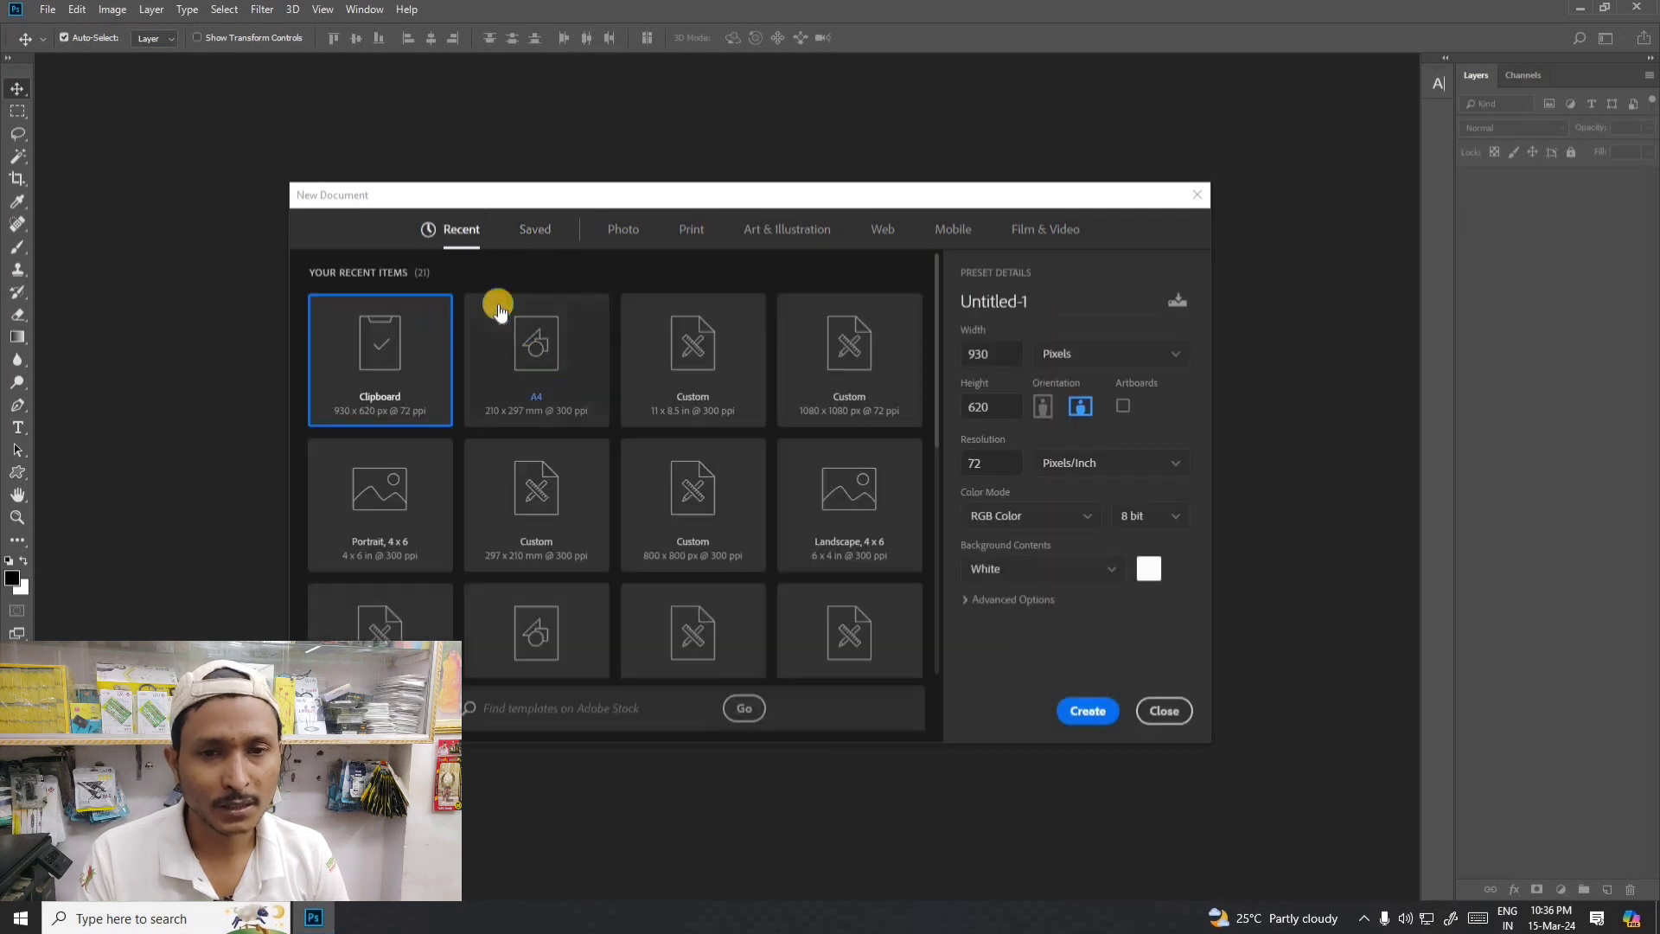
left_click(631, 232)
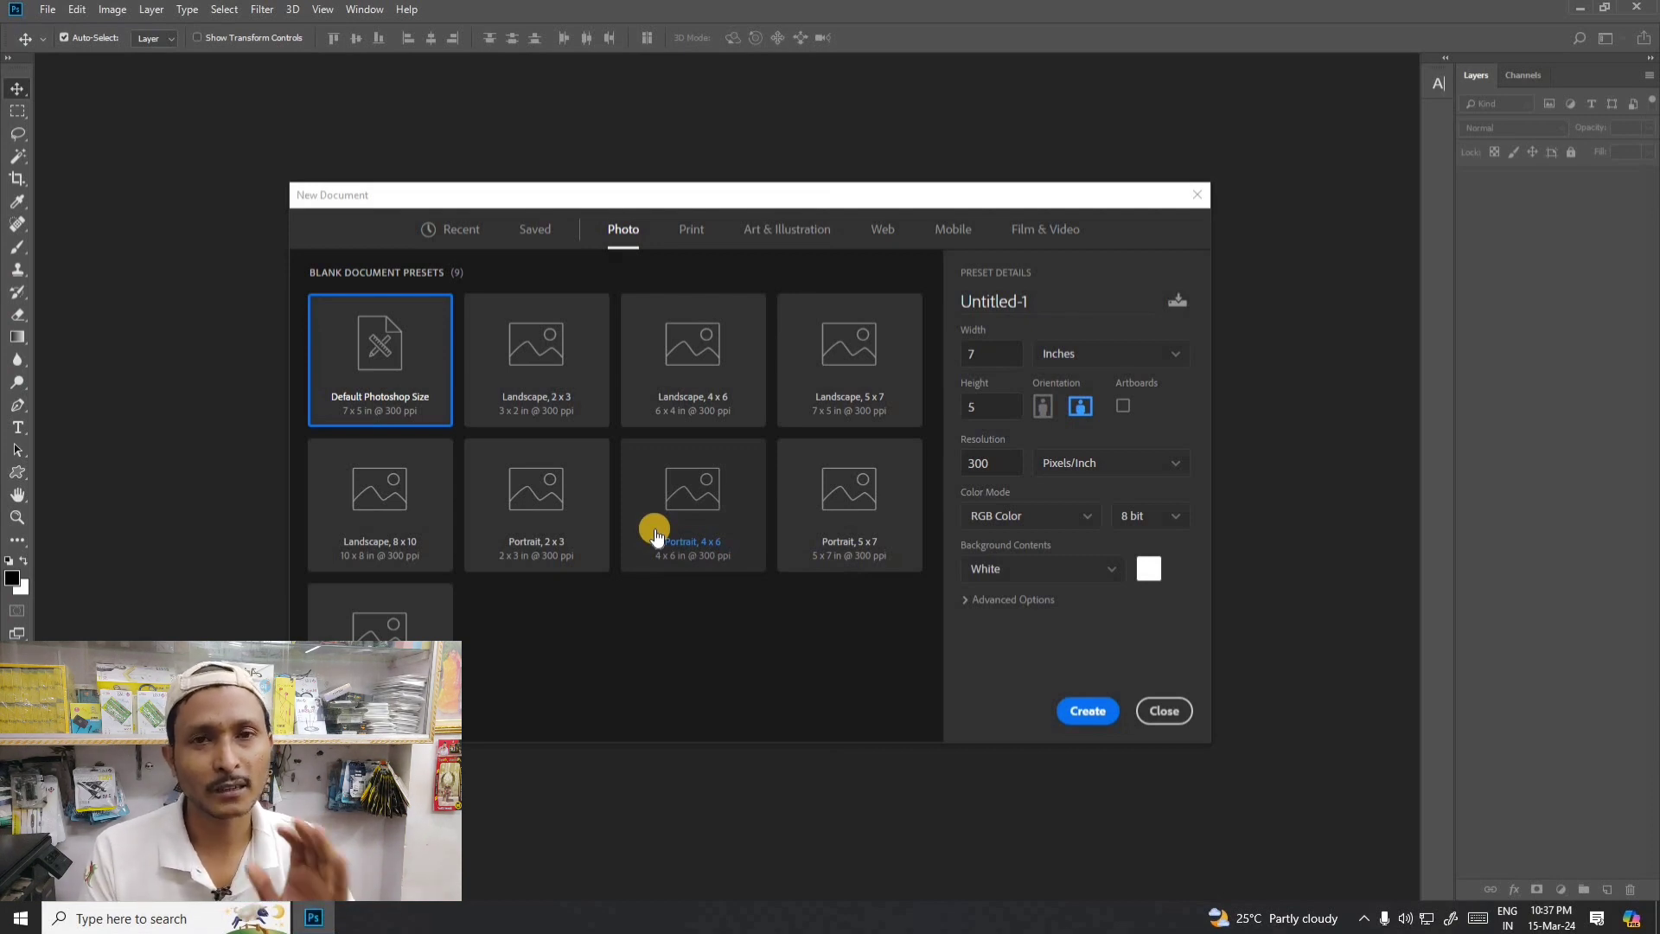
left_click(852, 402)
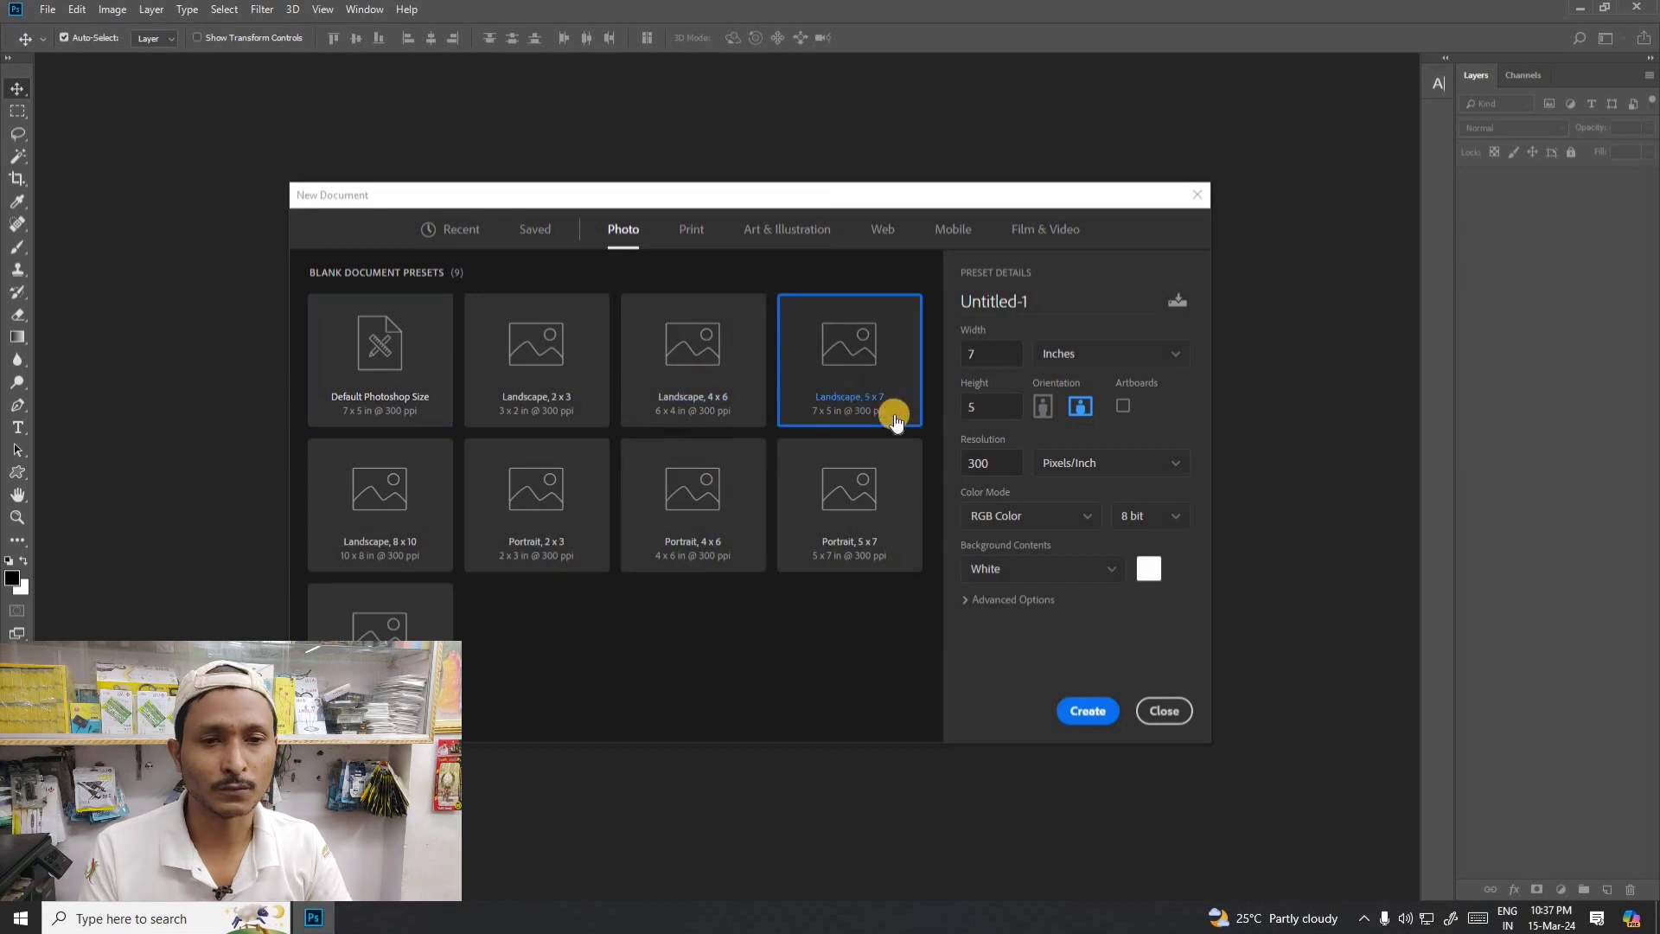
left_click(839, 494)
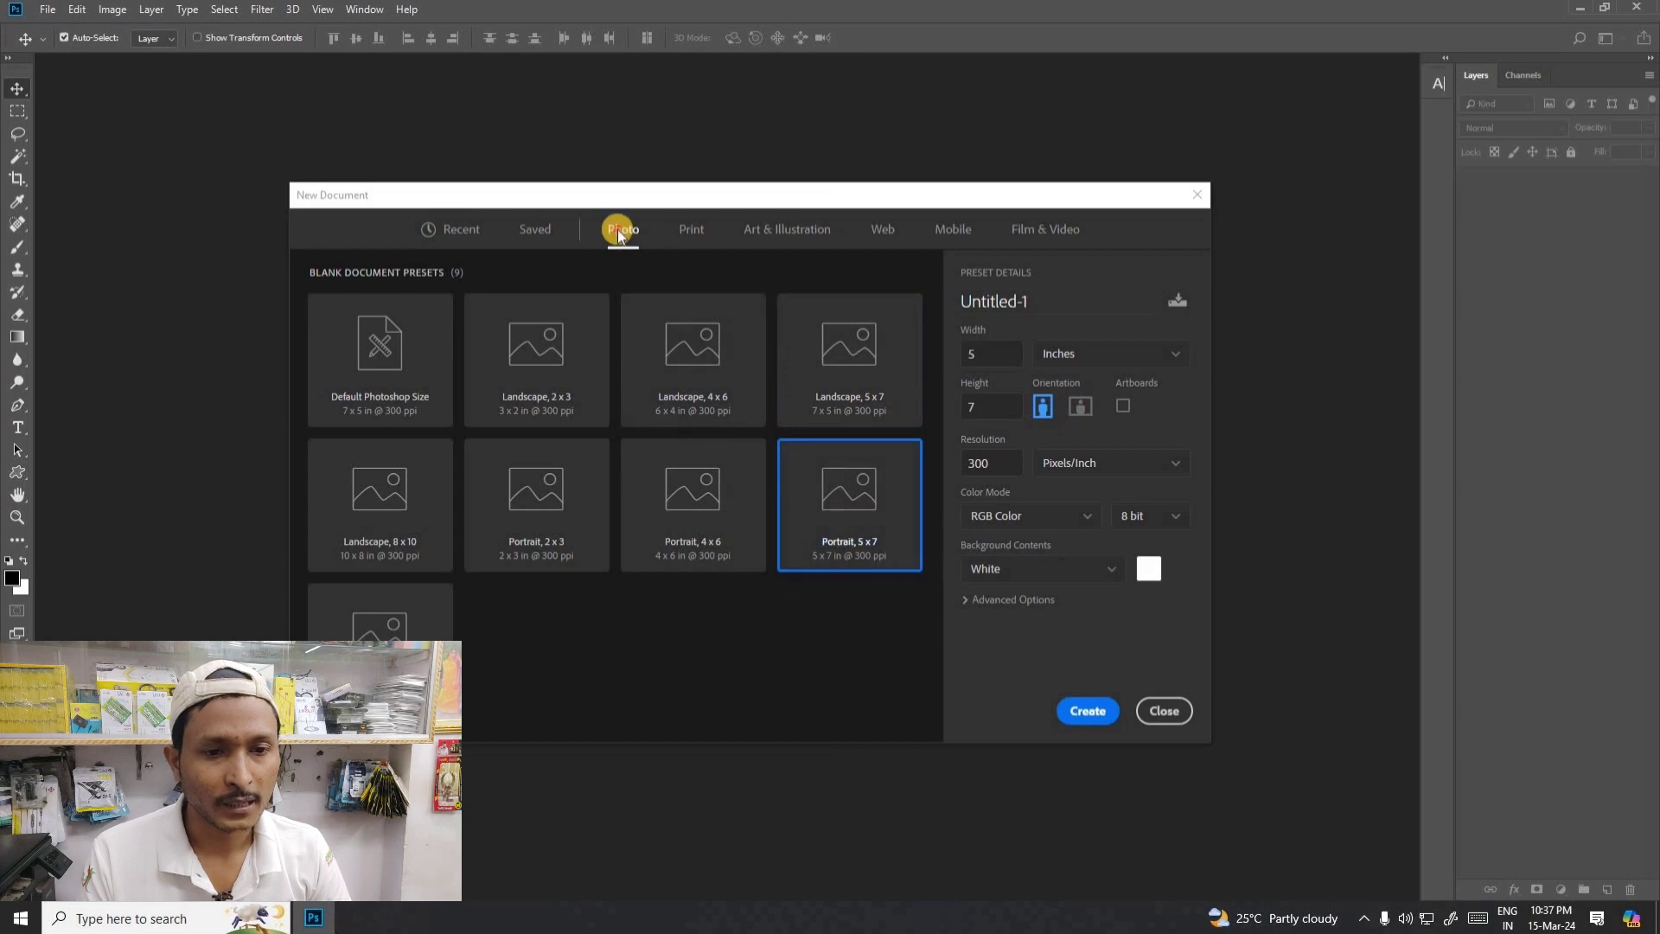
- Look through the Print, Art & Illustration, Web and Mobile document presets, trying A4, and return to the Print presets
left_click(694, 232)
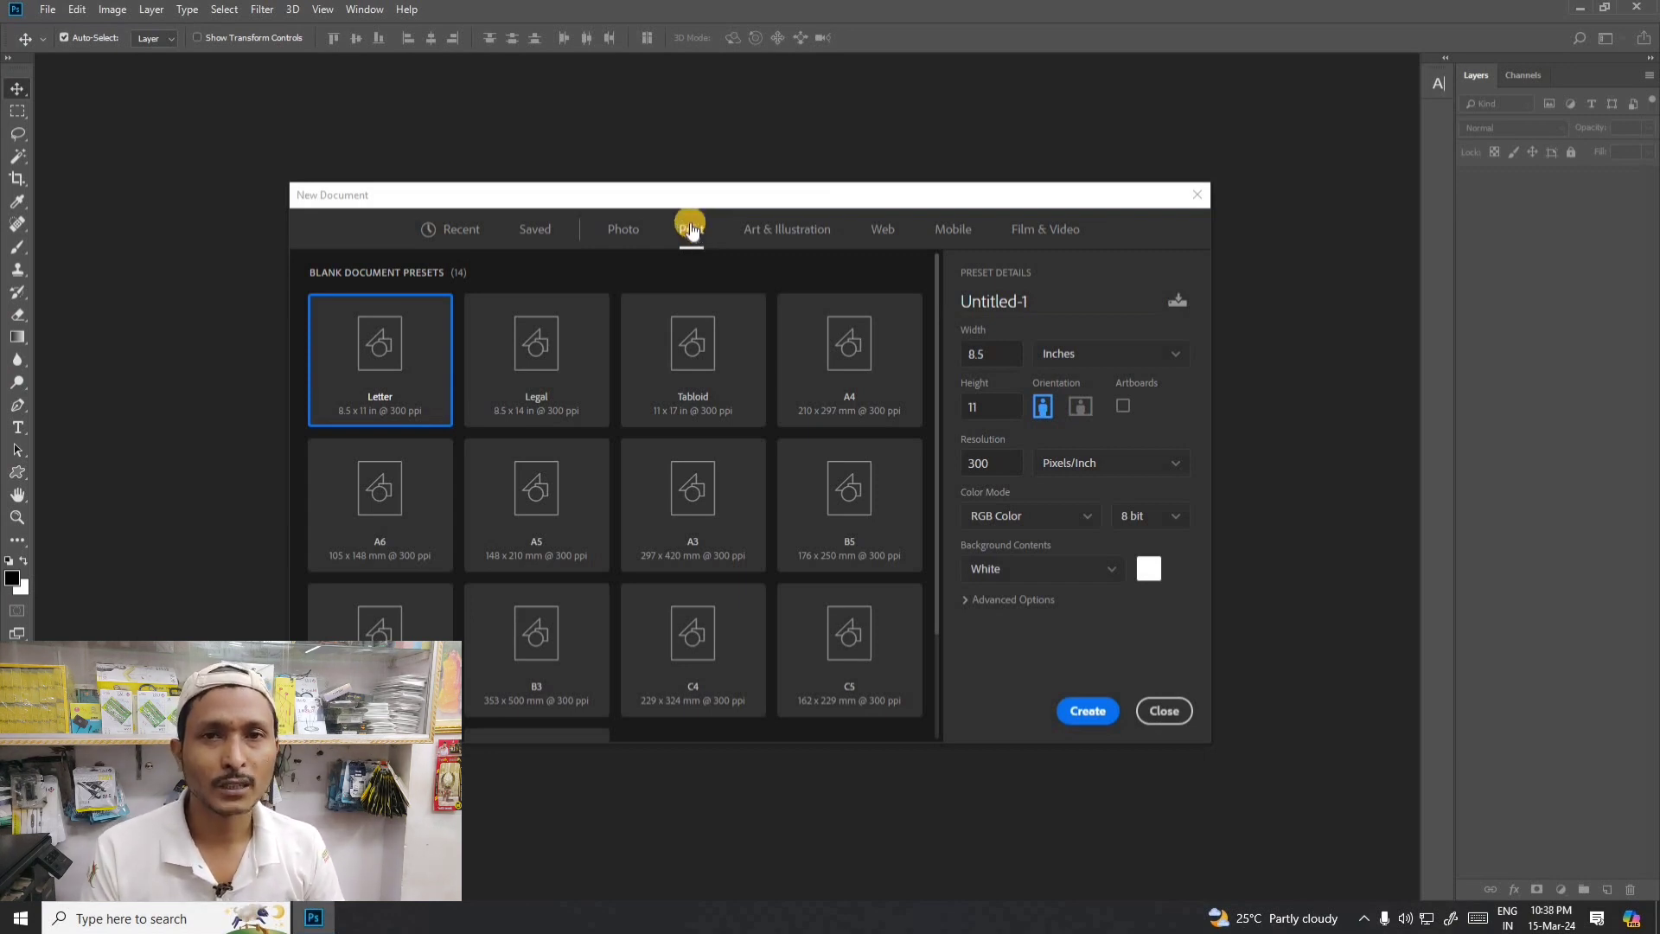
left_click(877, 362)
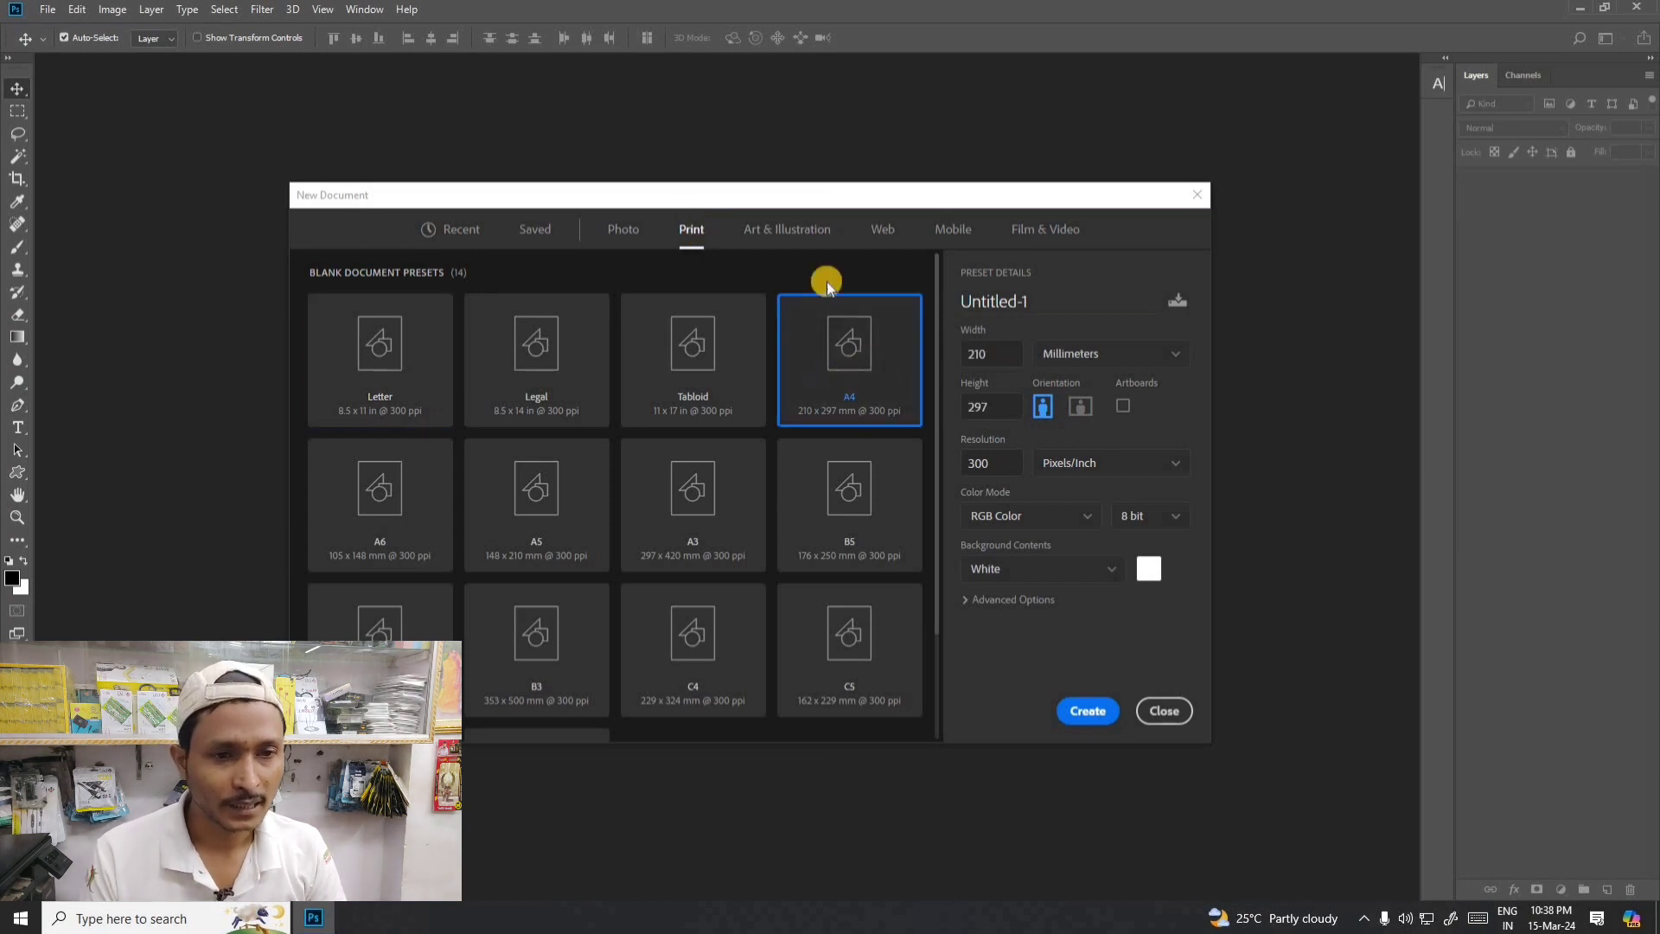
left_click(796, 230)
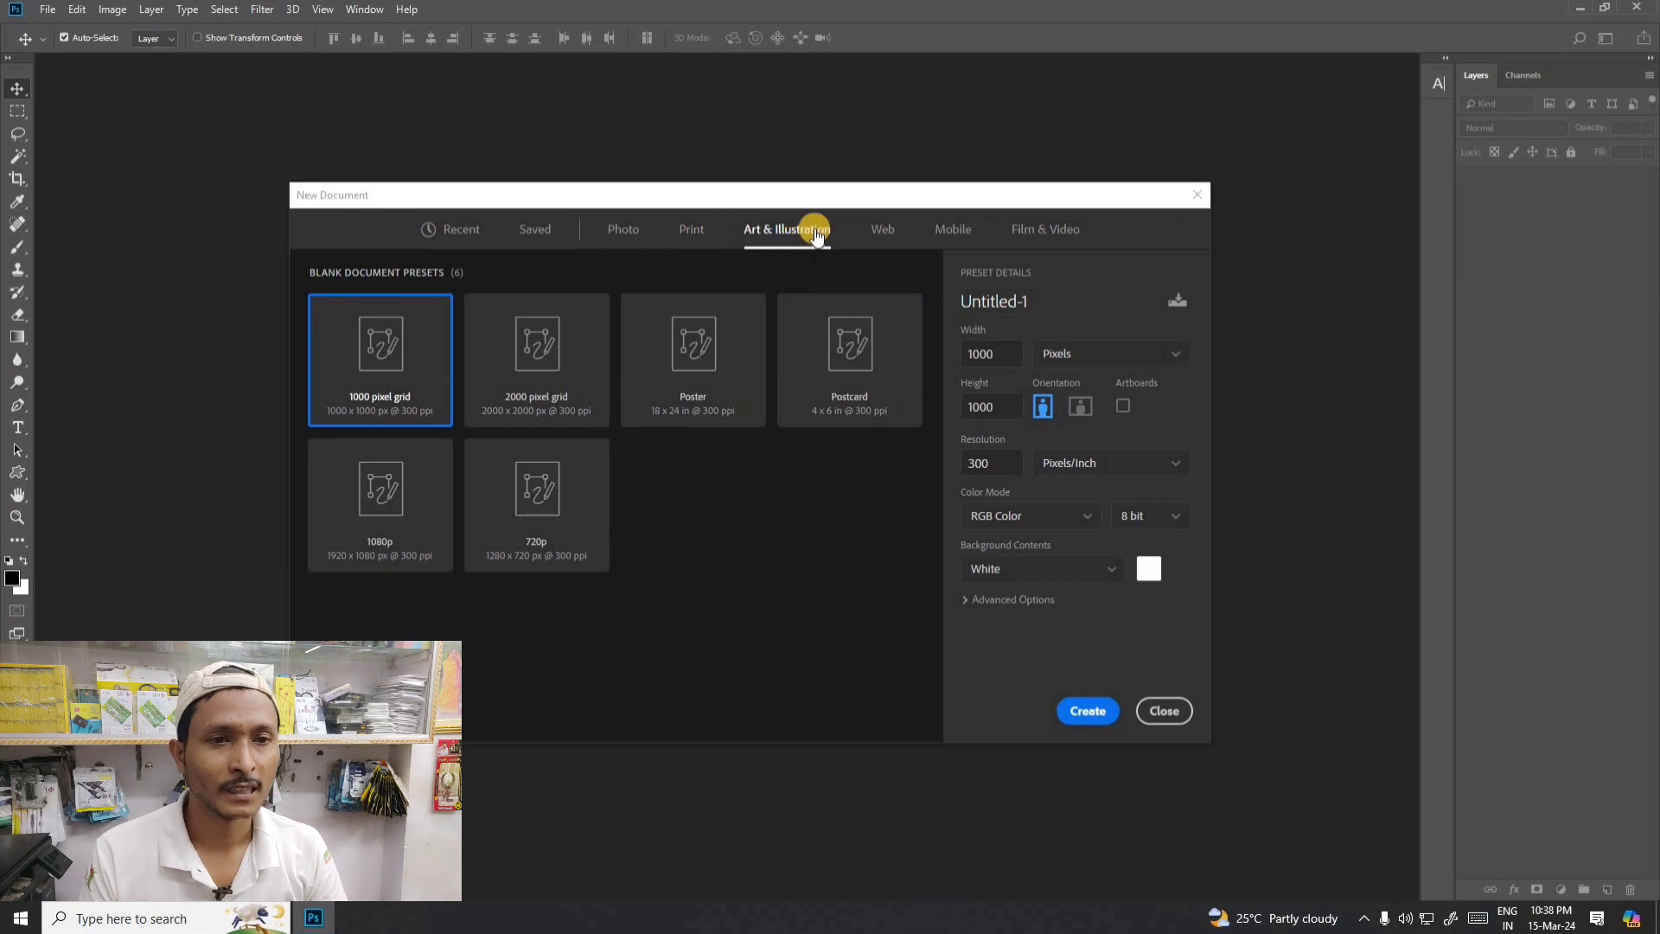
left_click(885, 231)
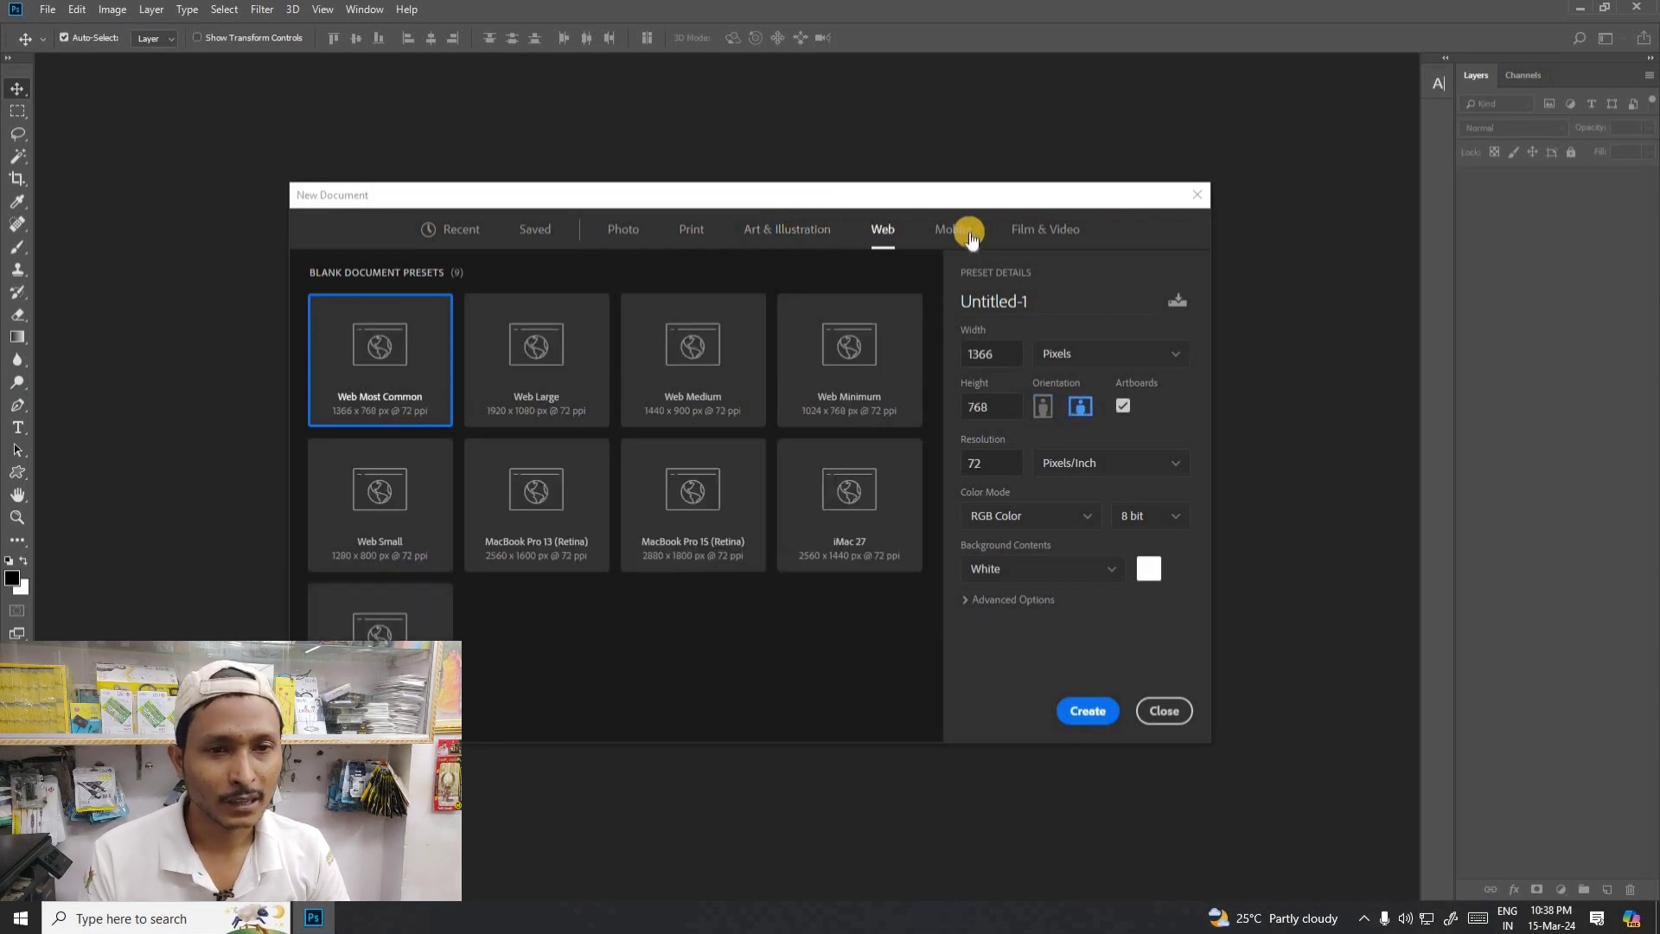
left_click(963, 231)
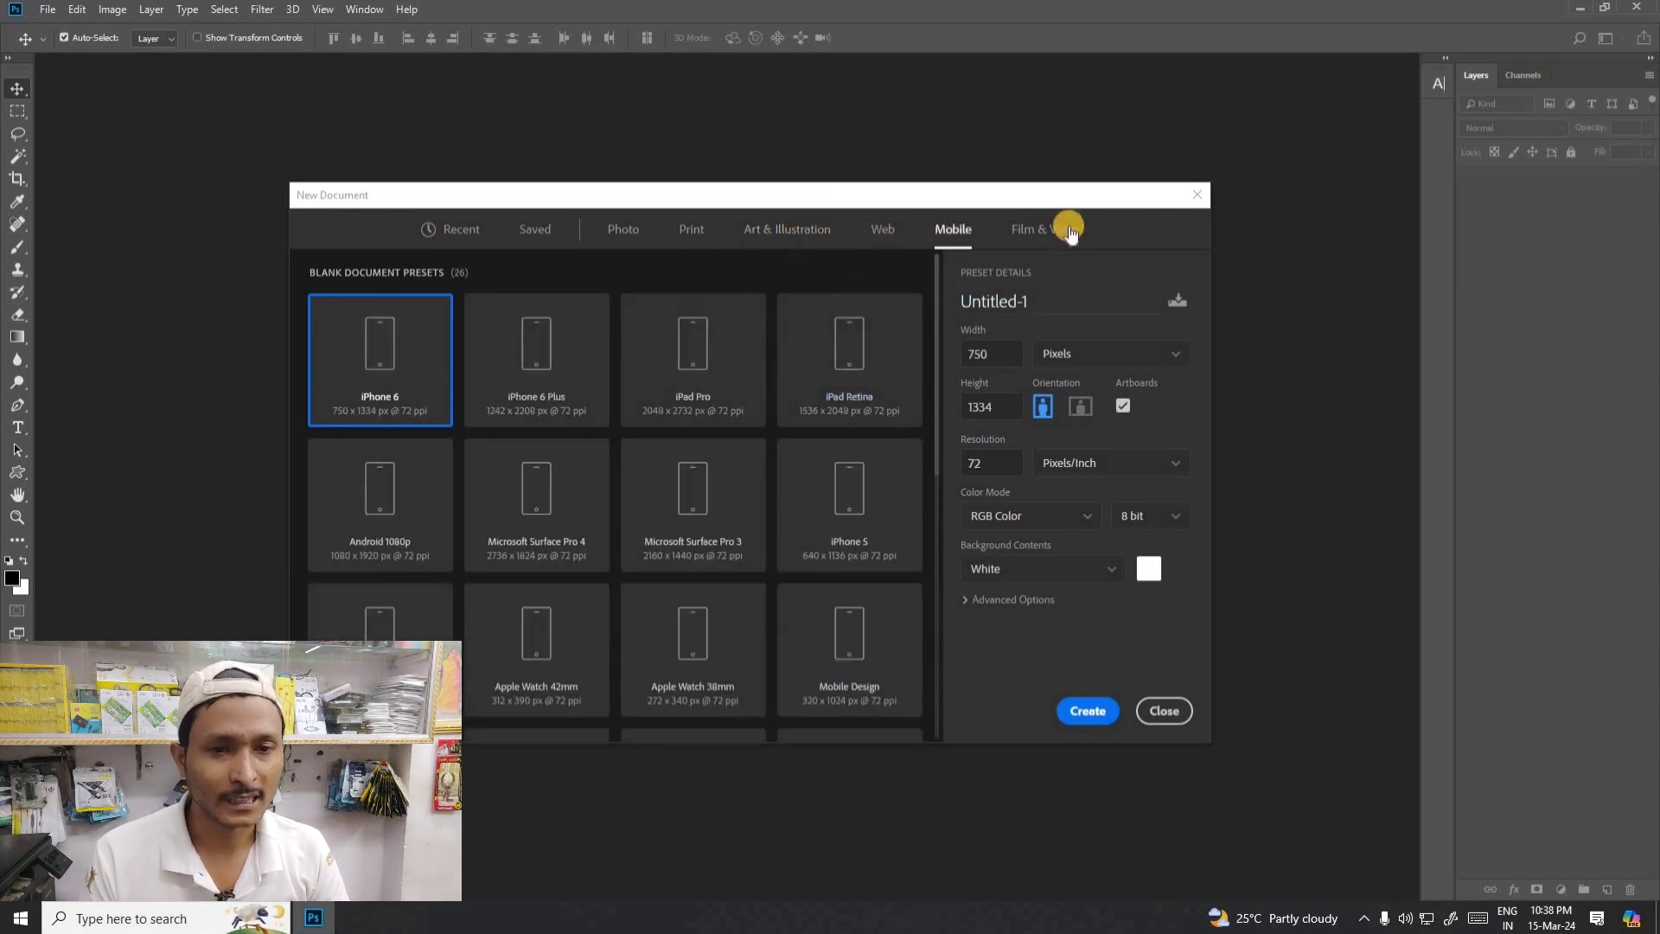
left_click(687, 231)
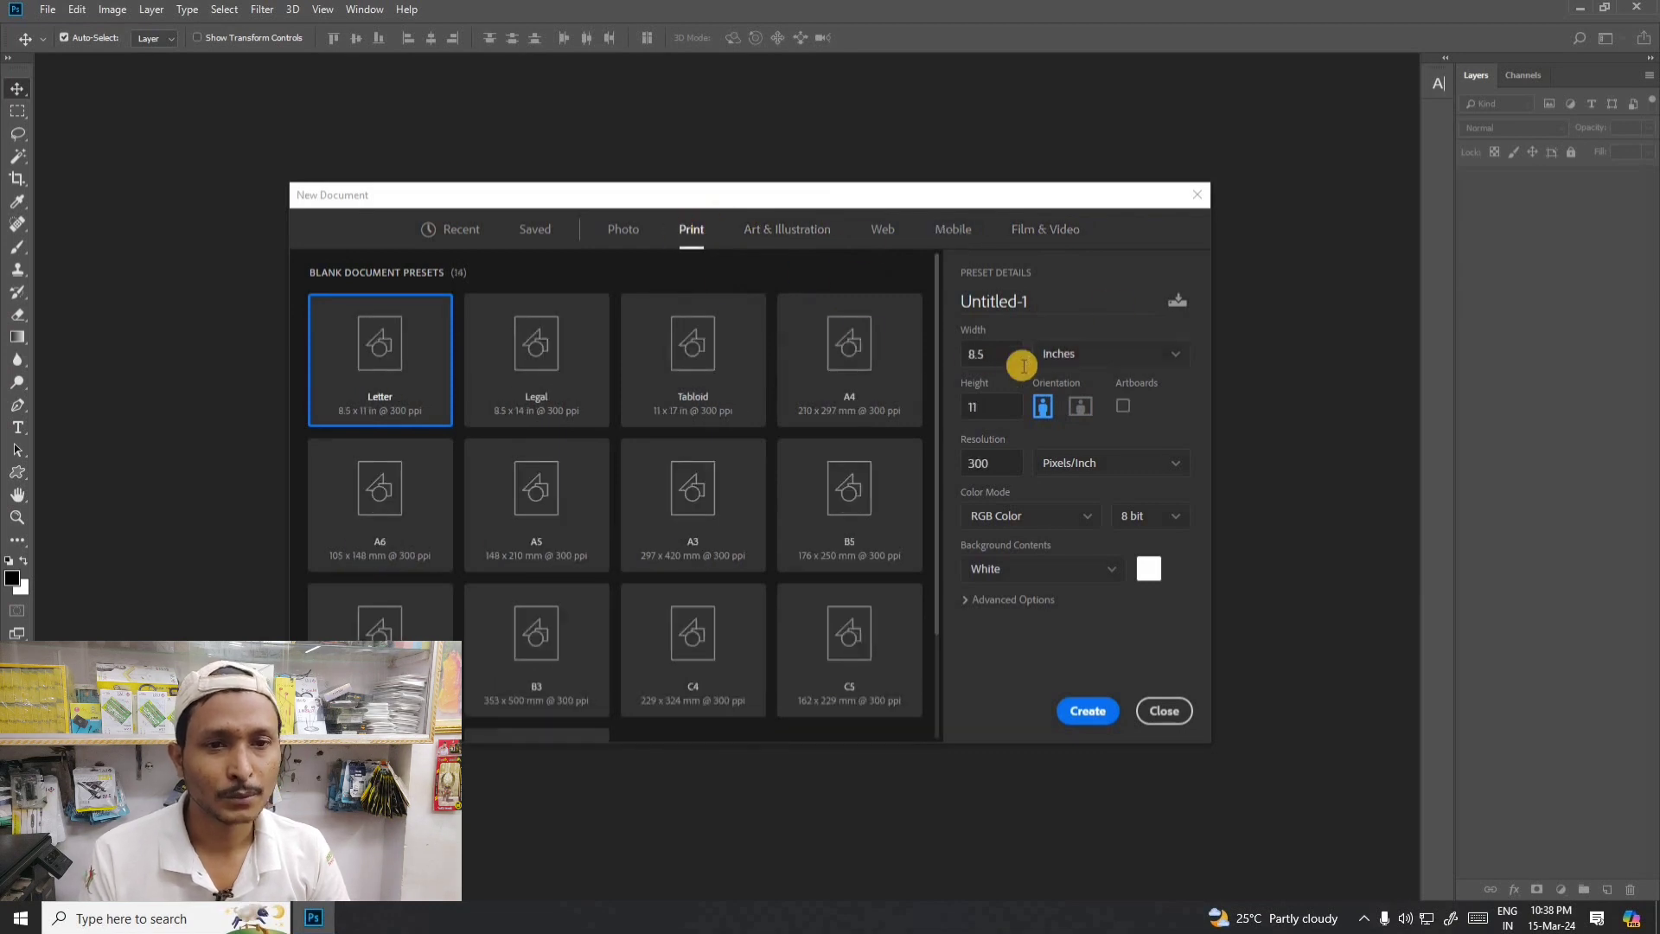
- Review the available size units for the Letter preset and set the unit to Centimeters
left_click(1072, 355)
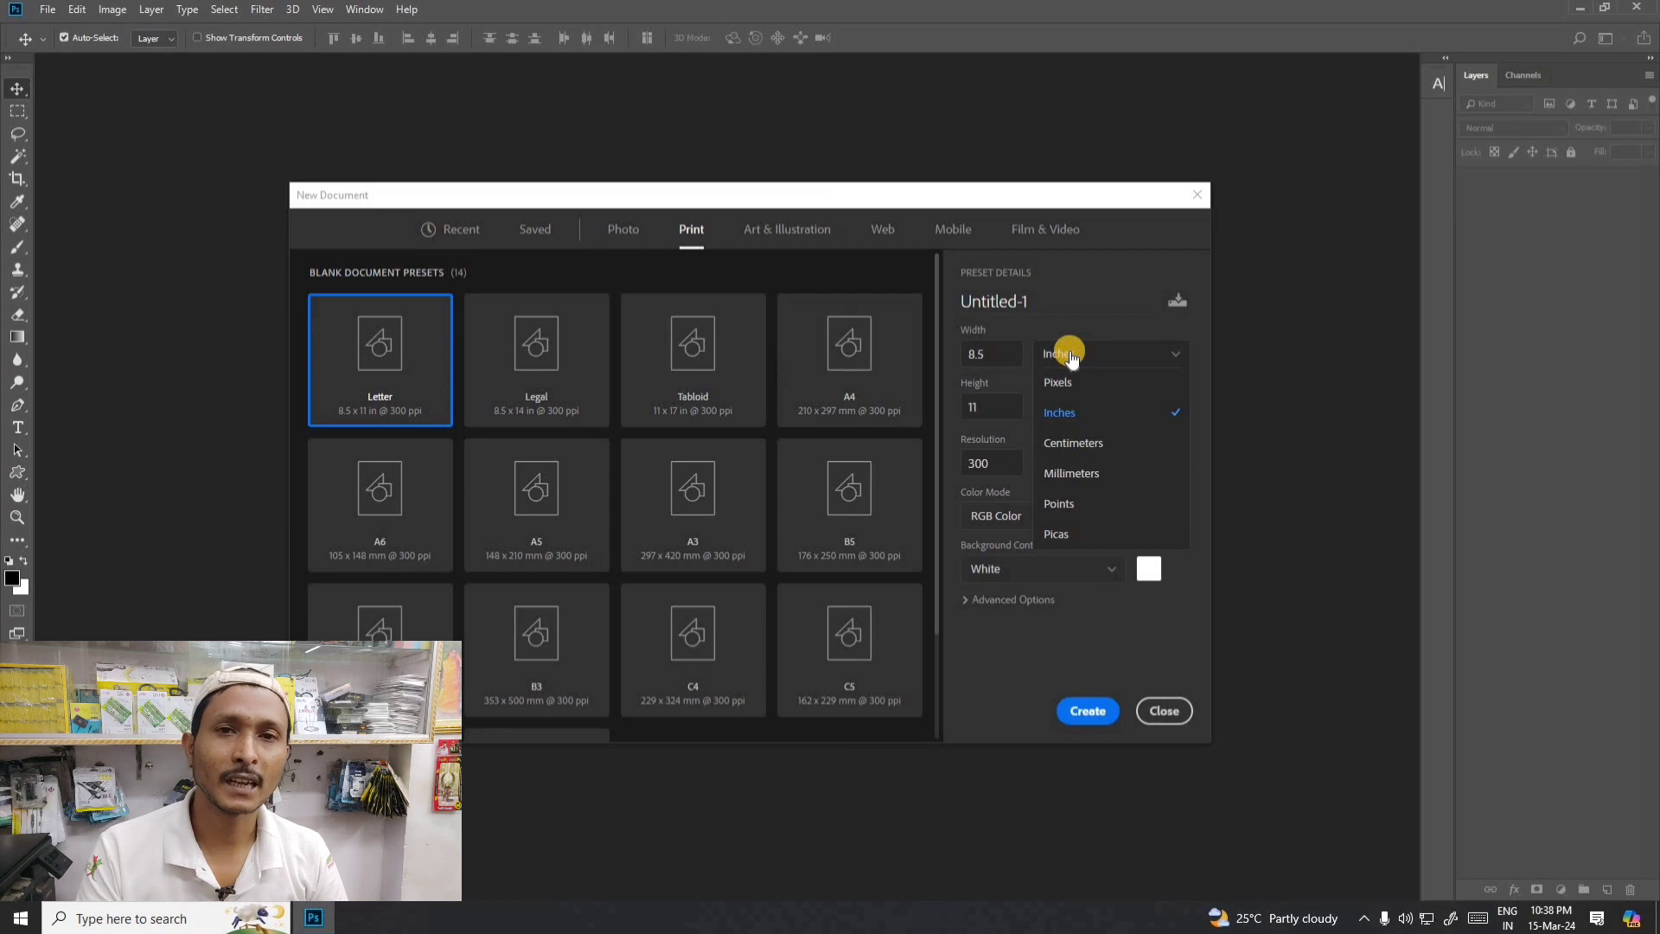
left_click(1068, 351)
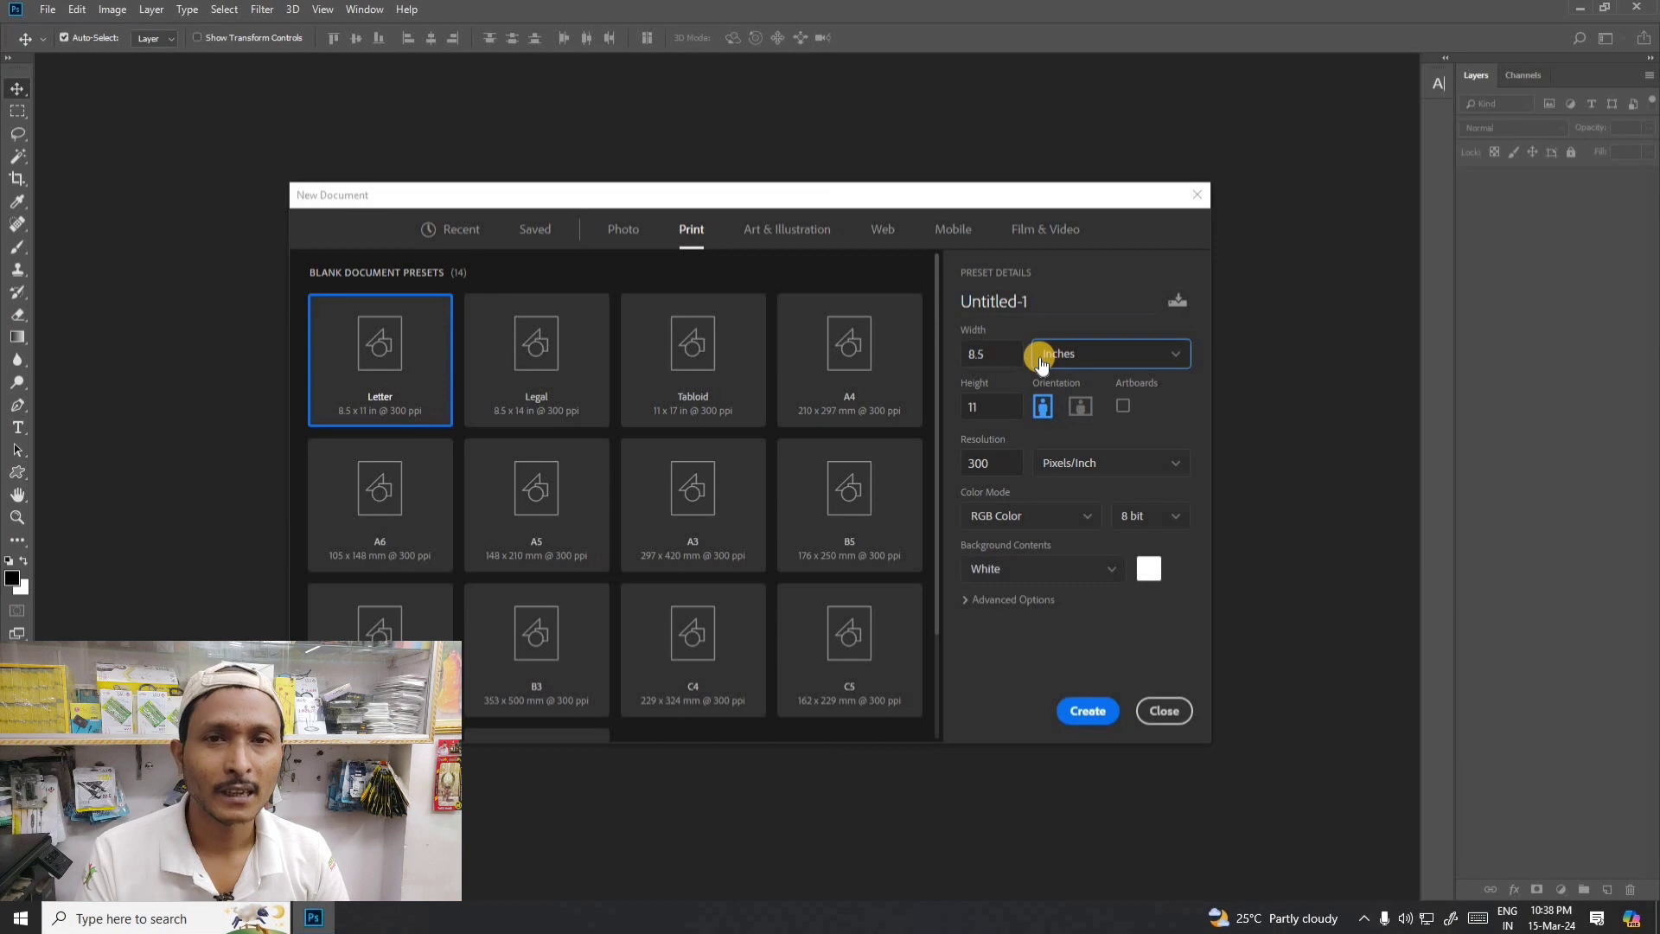
left_click(1180, 355)
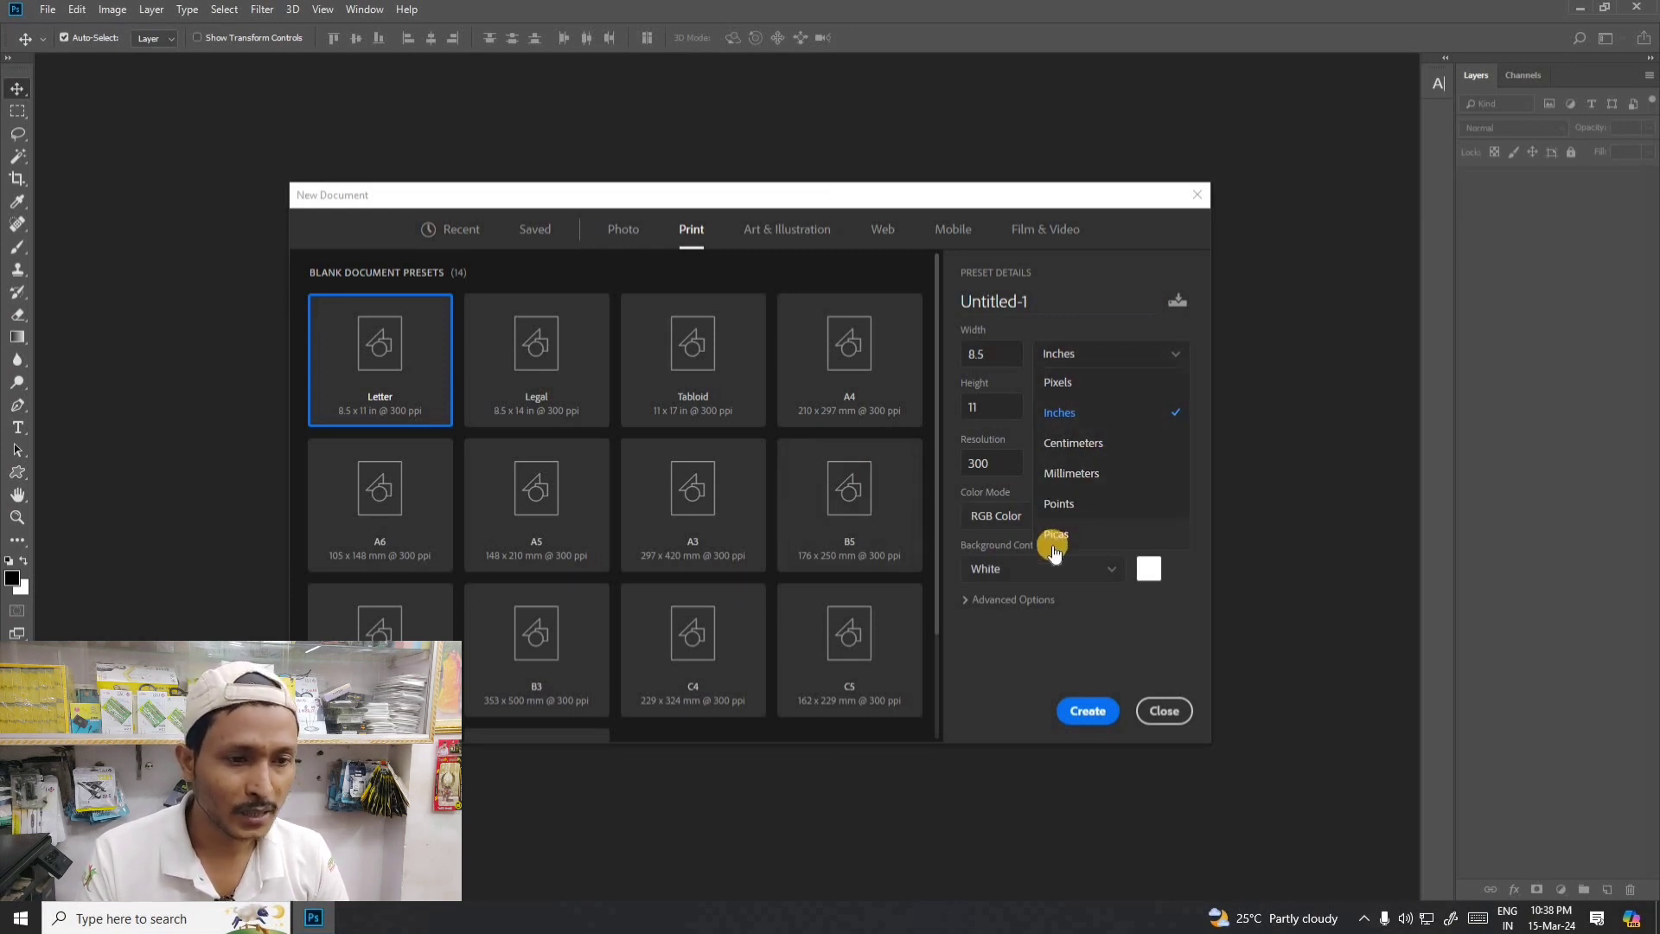
left_click(1099, 294)
left_click(1073, 355)
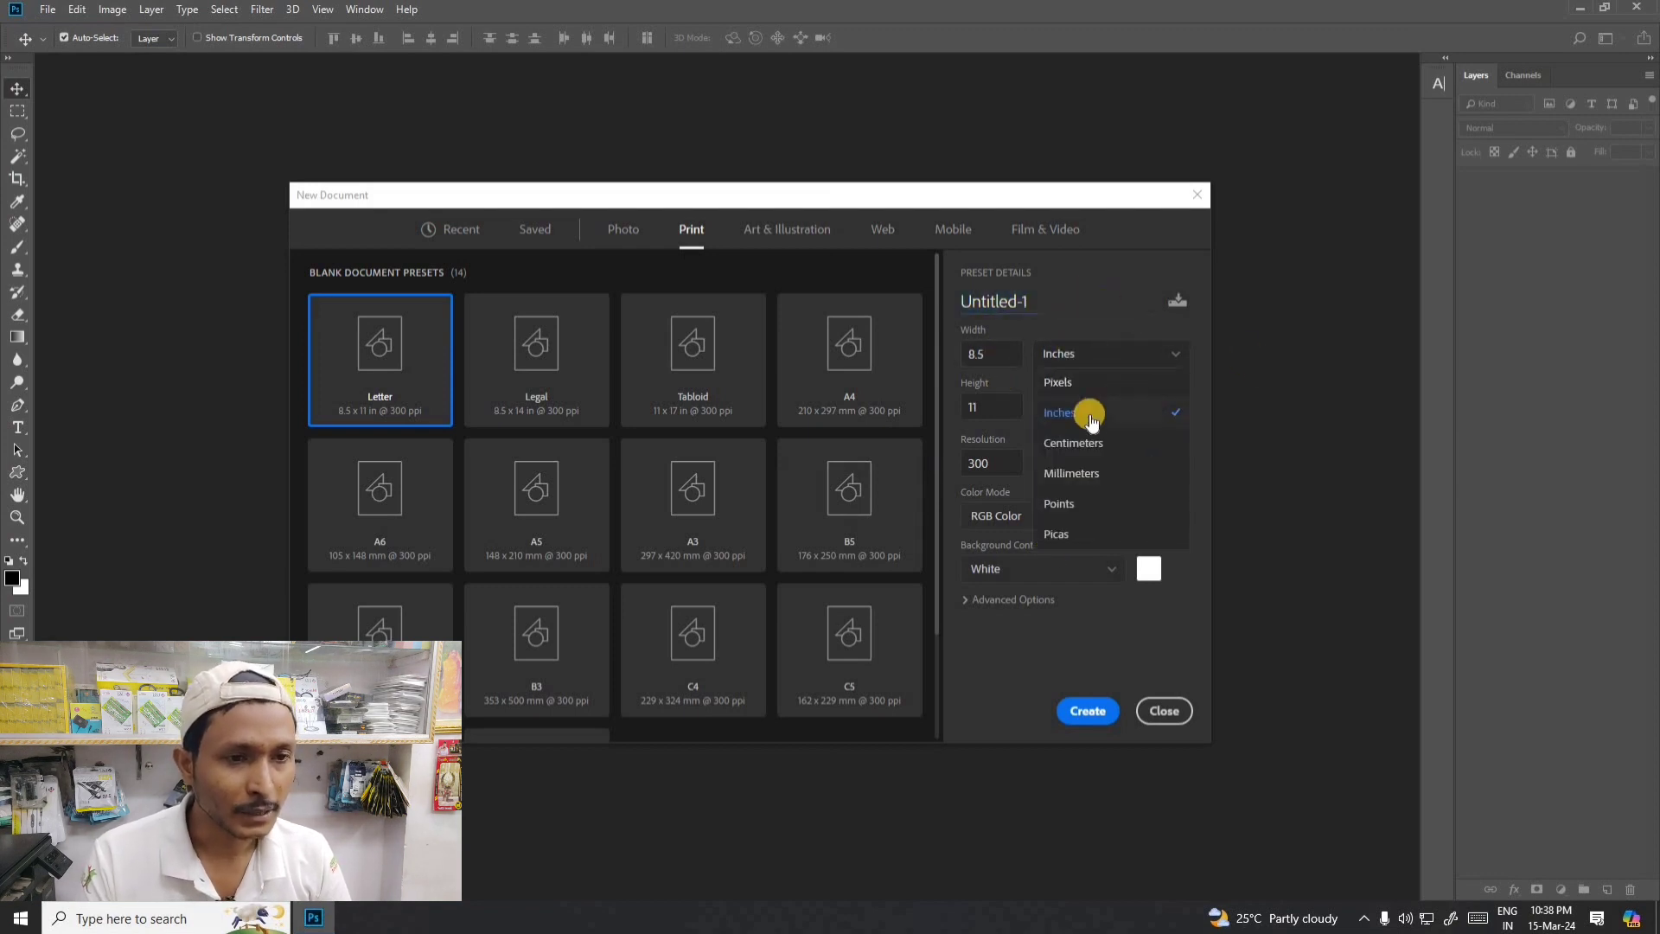
left_click(1073, 442)
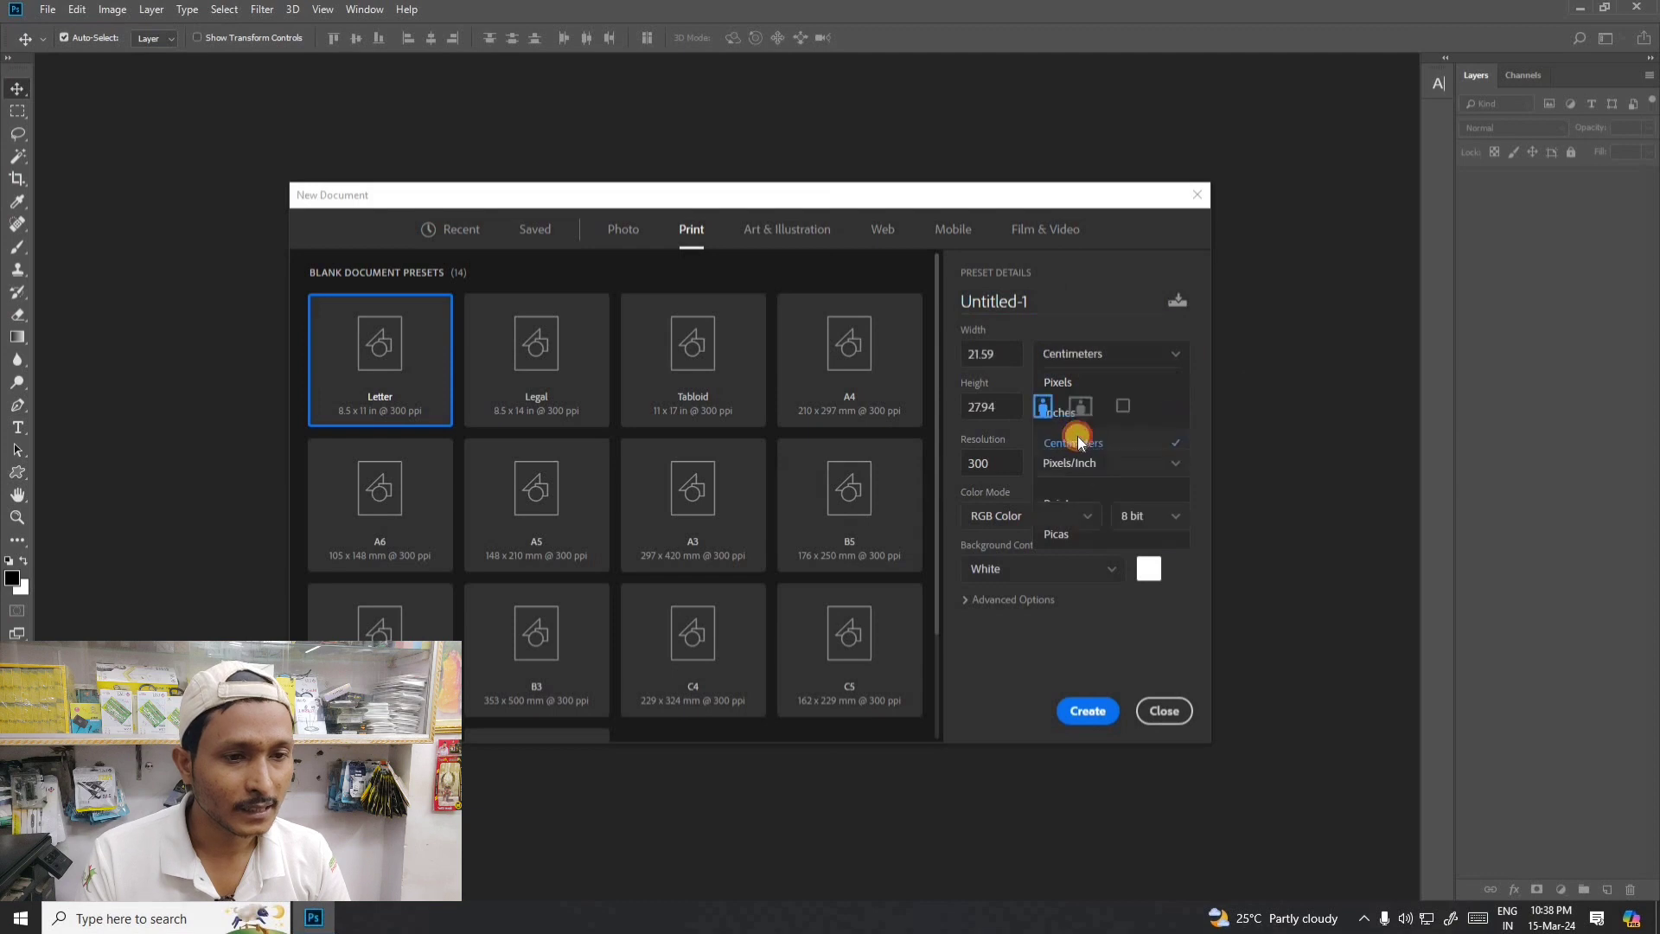
- Set the Letter document's resolution unit to Pixels/Centimeter with the color mode on RGB Color
left_click(985, 353)
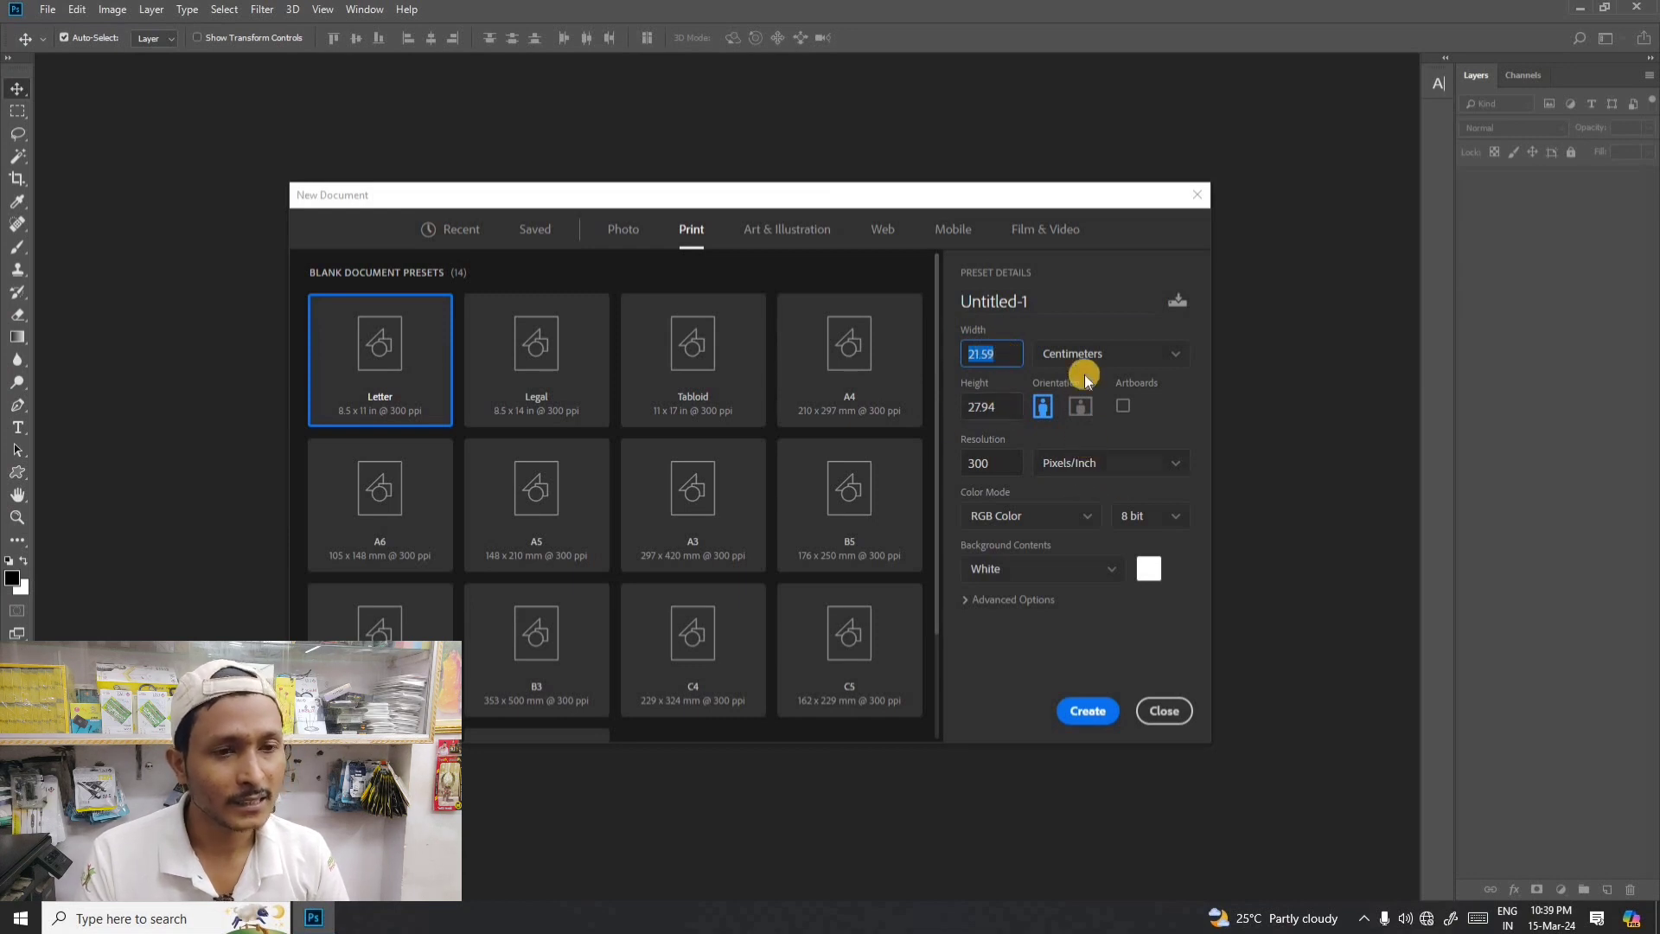
left_click(1081, 464)
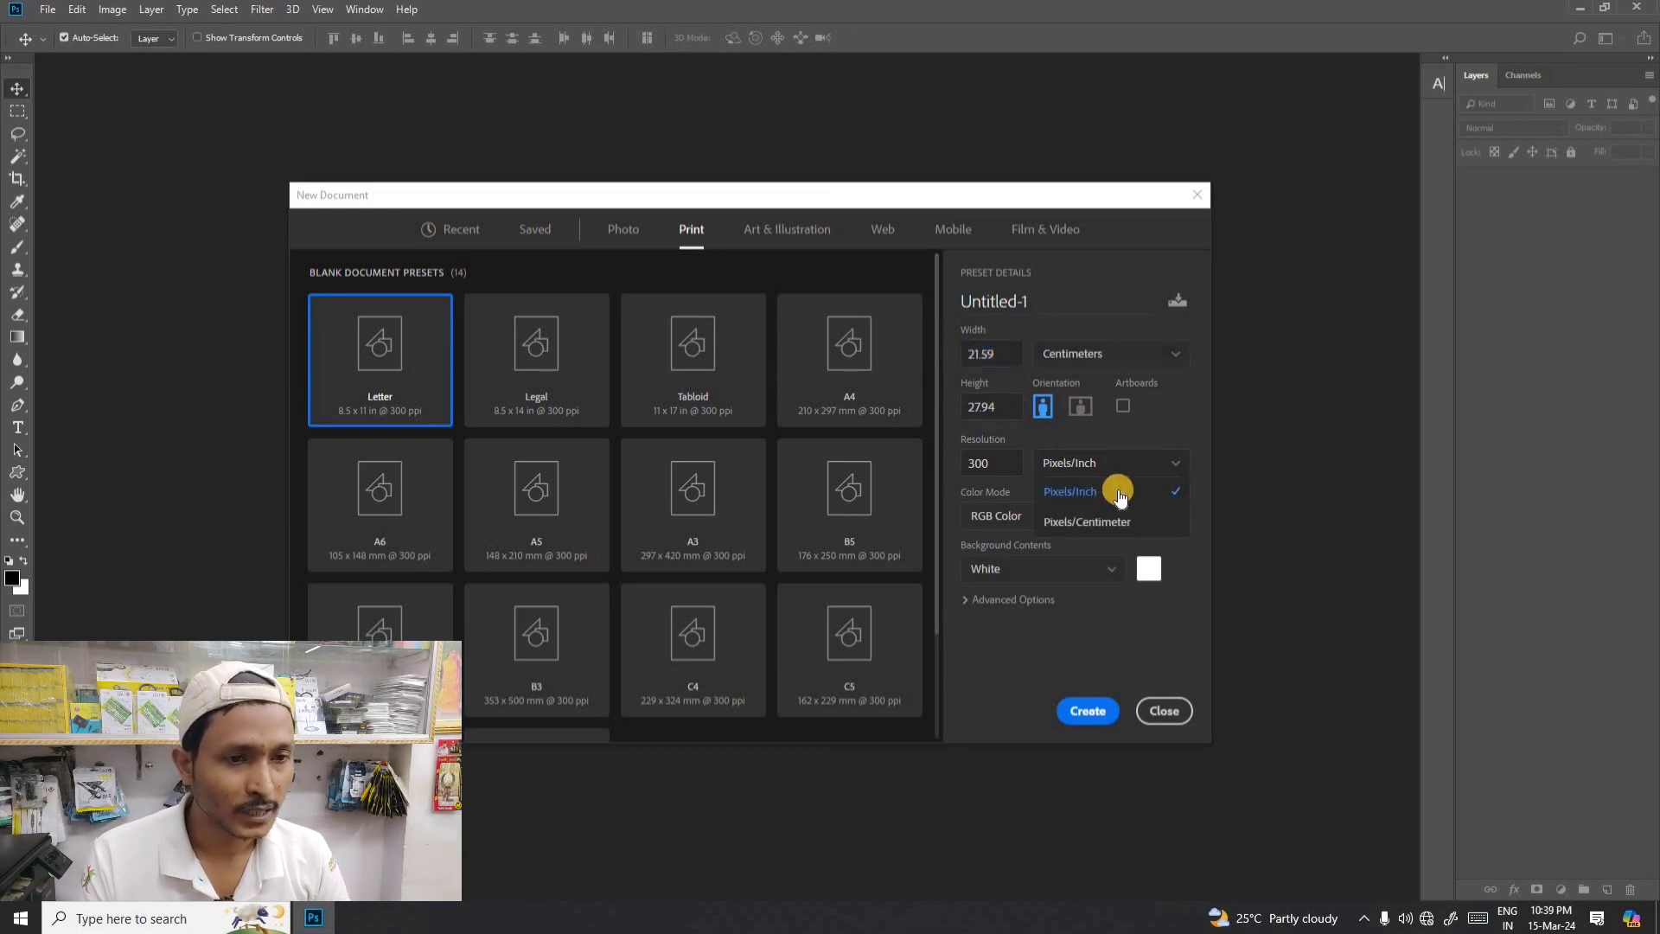
left_click(1087, 524)
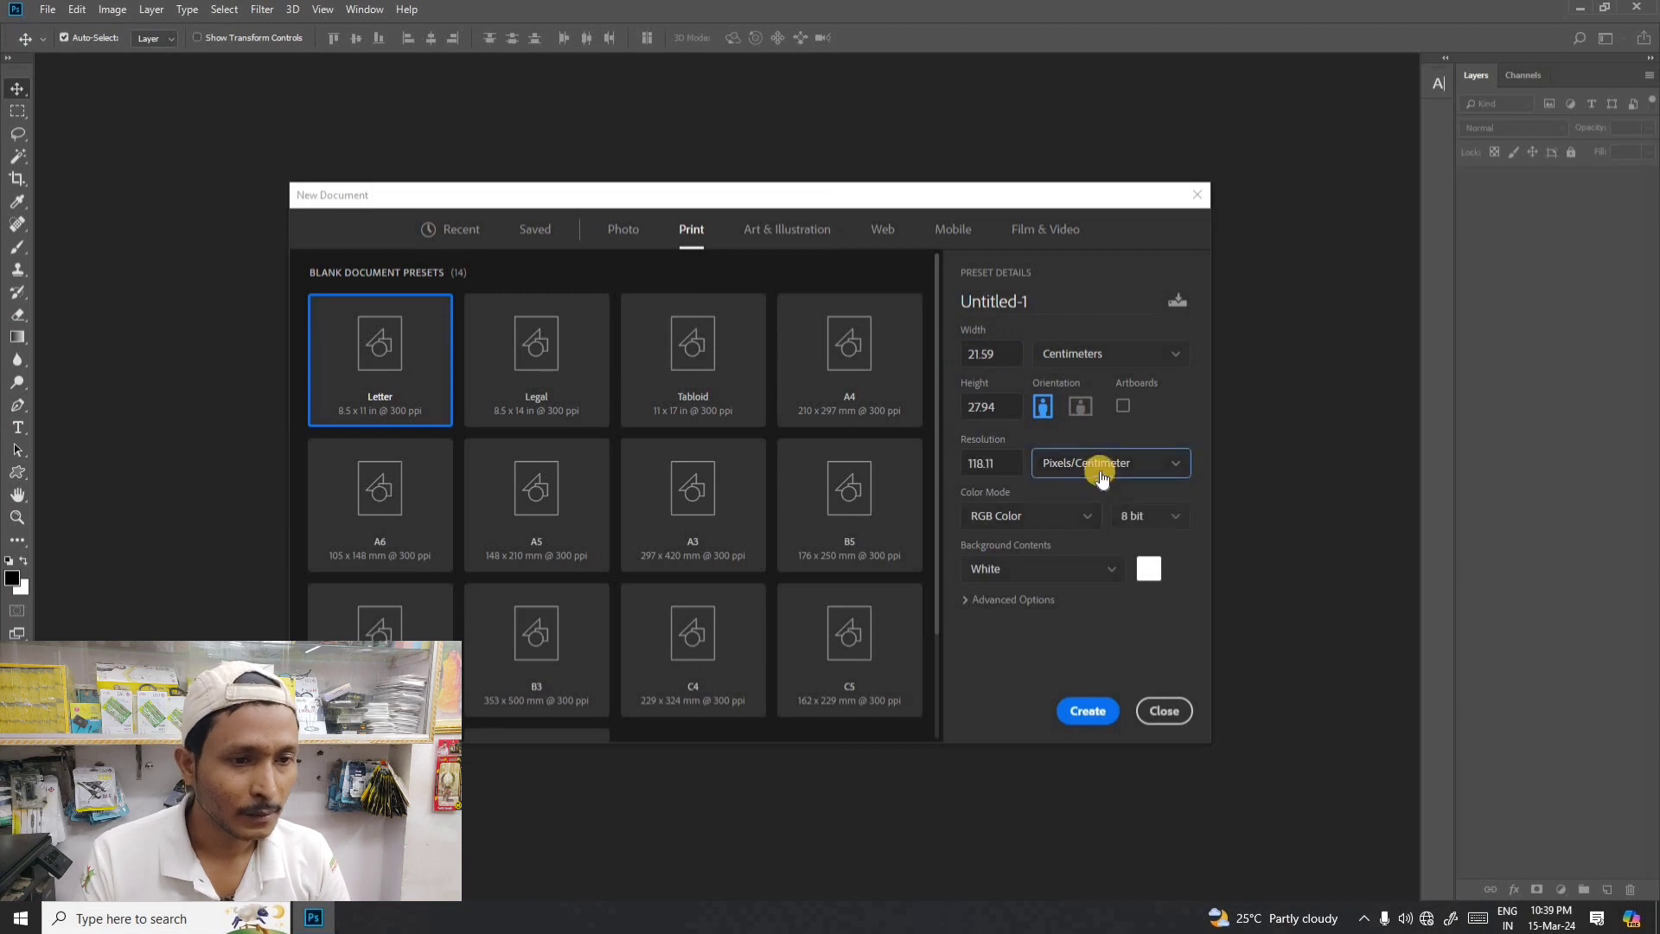
left_click(1025, 520)
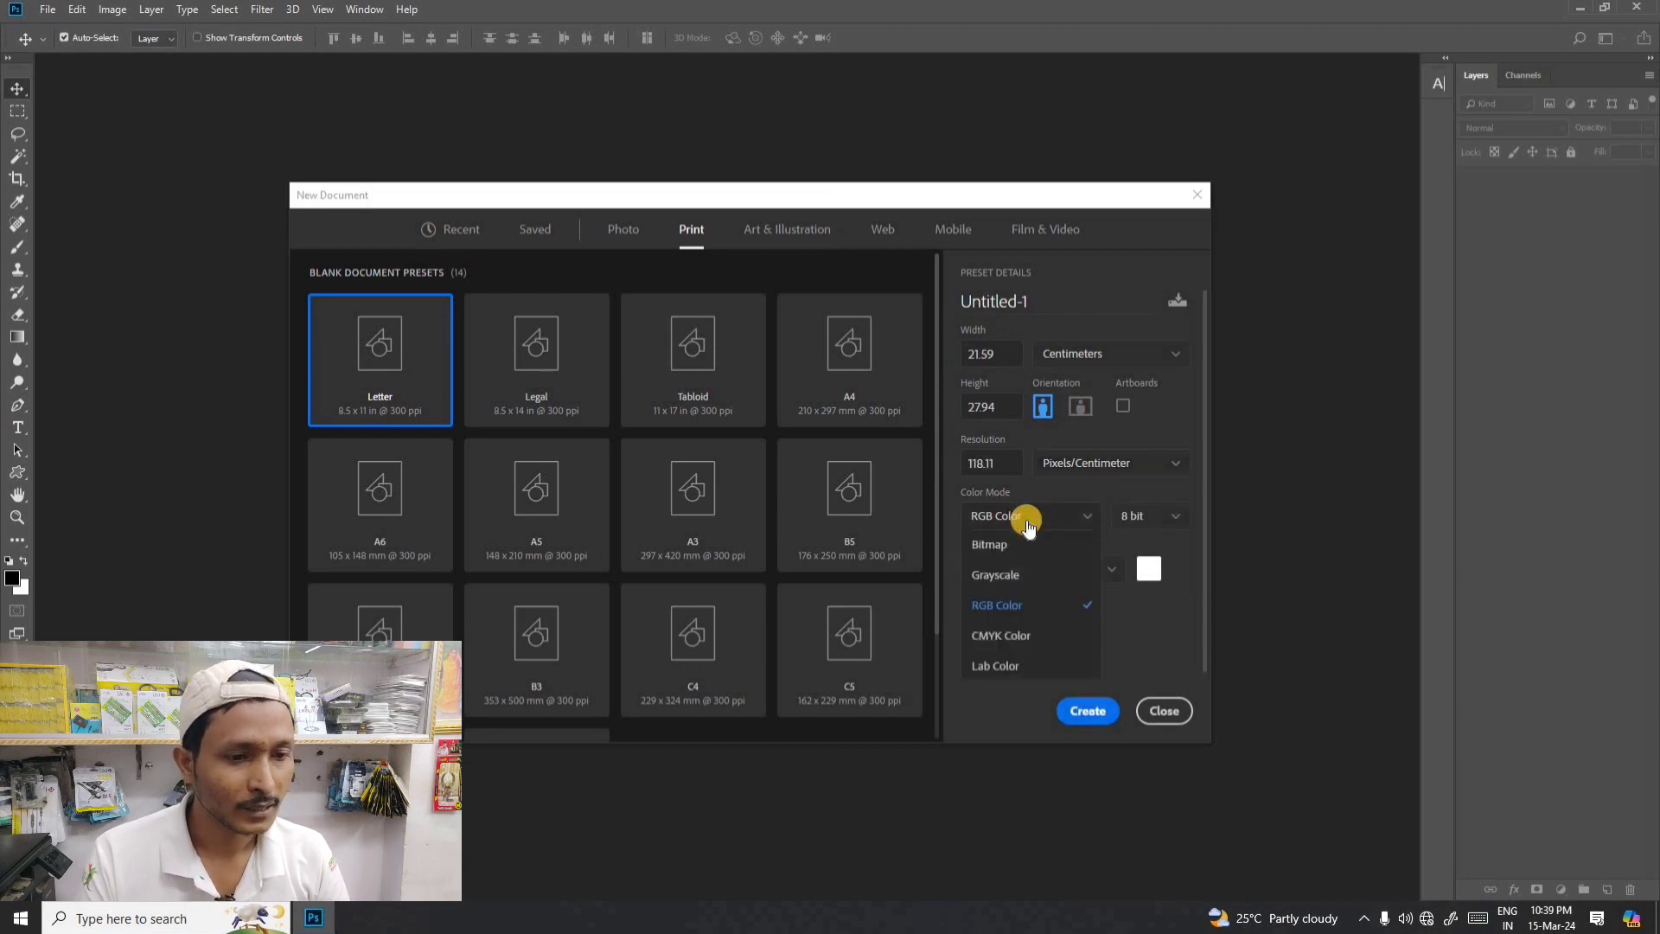
left_click(1001, 603)
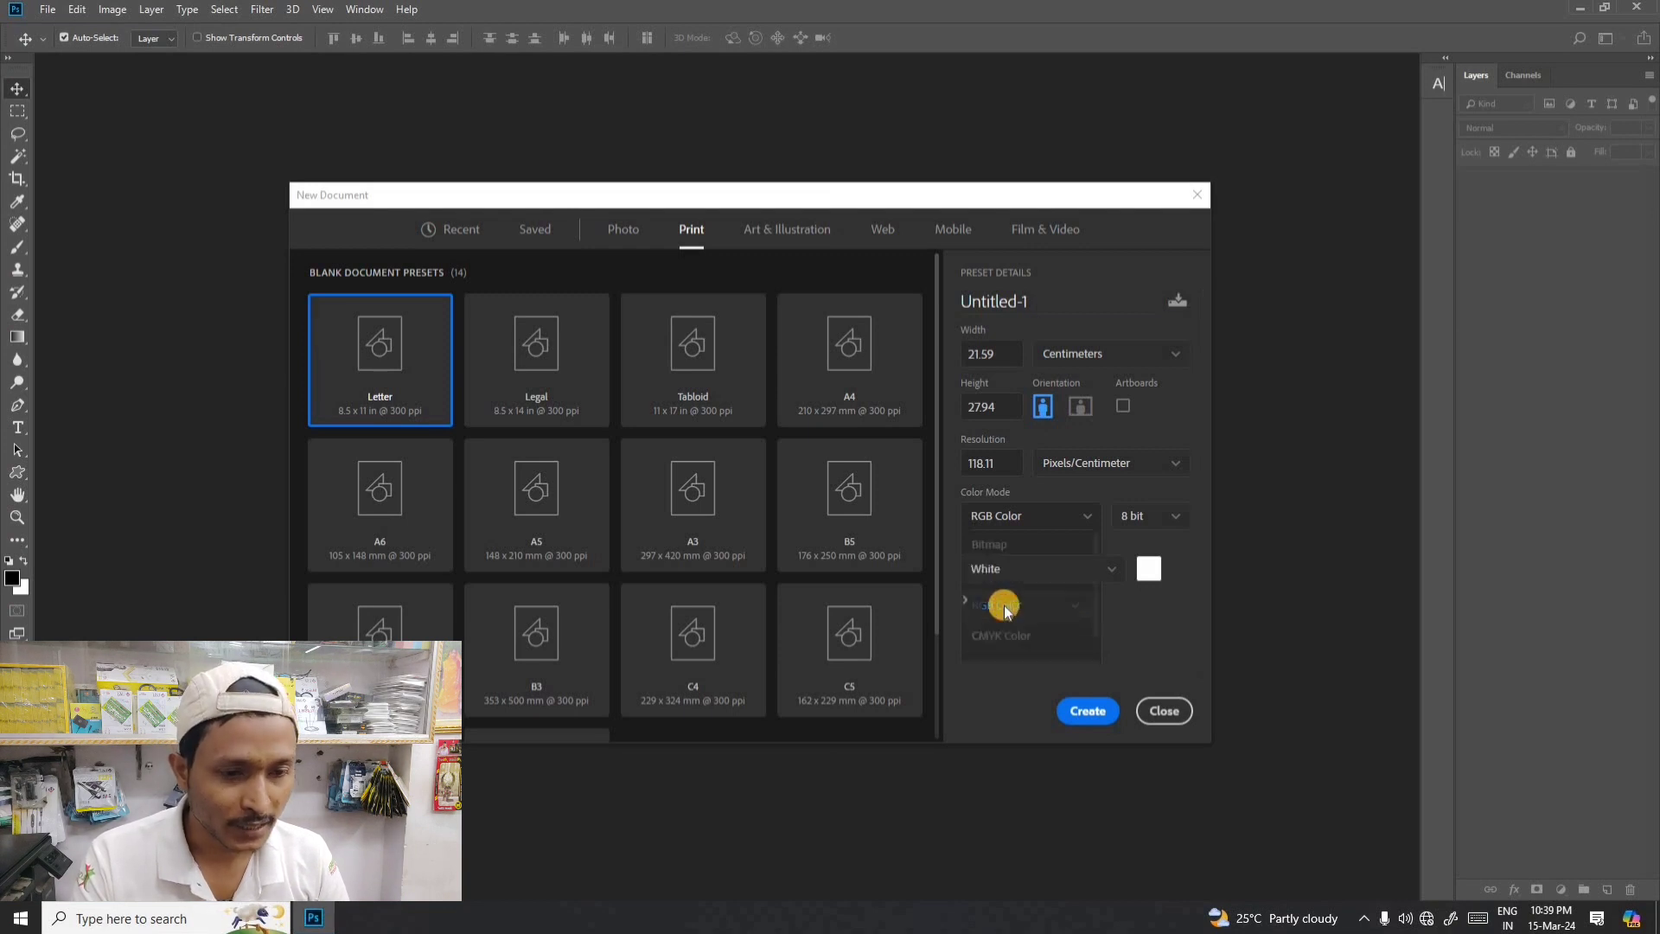
- Select the A4 print preset and set the document's size unit to Inches
left_click(1086, 350)
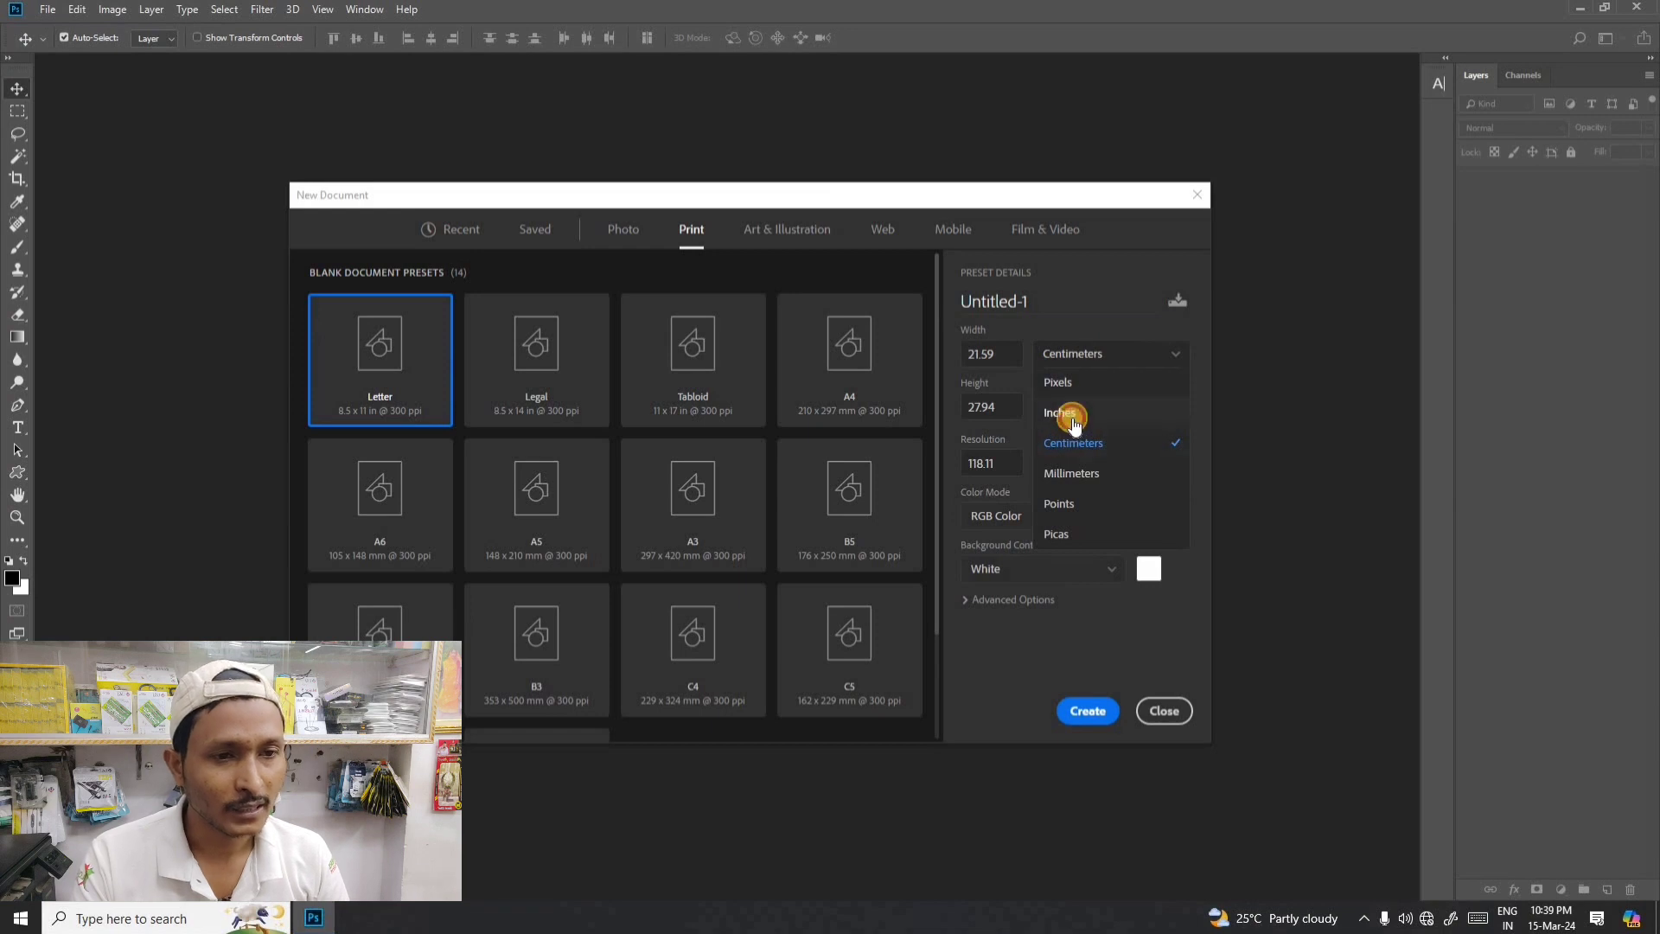
left_click(1074, 412)
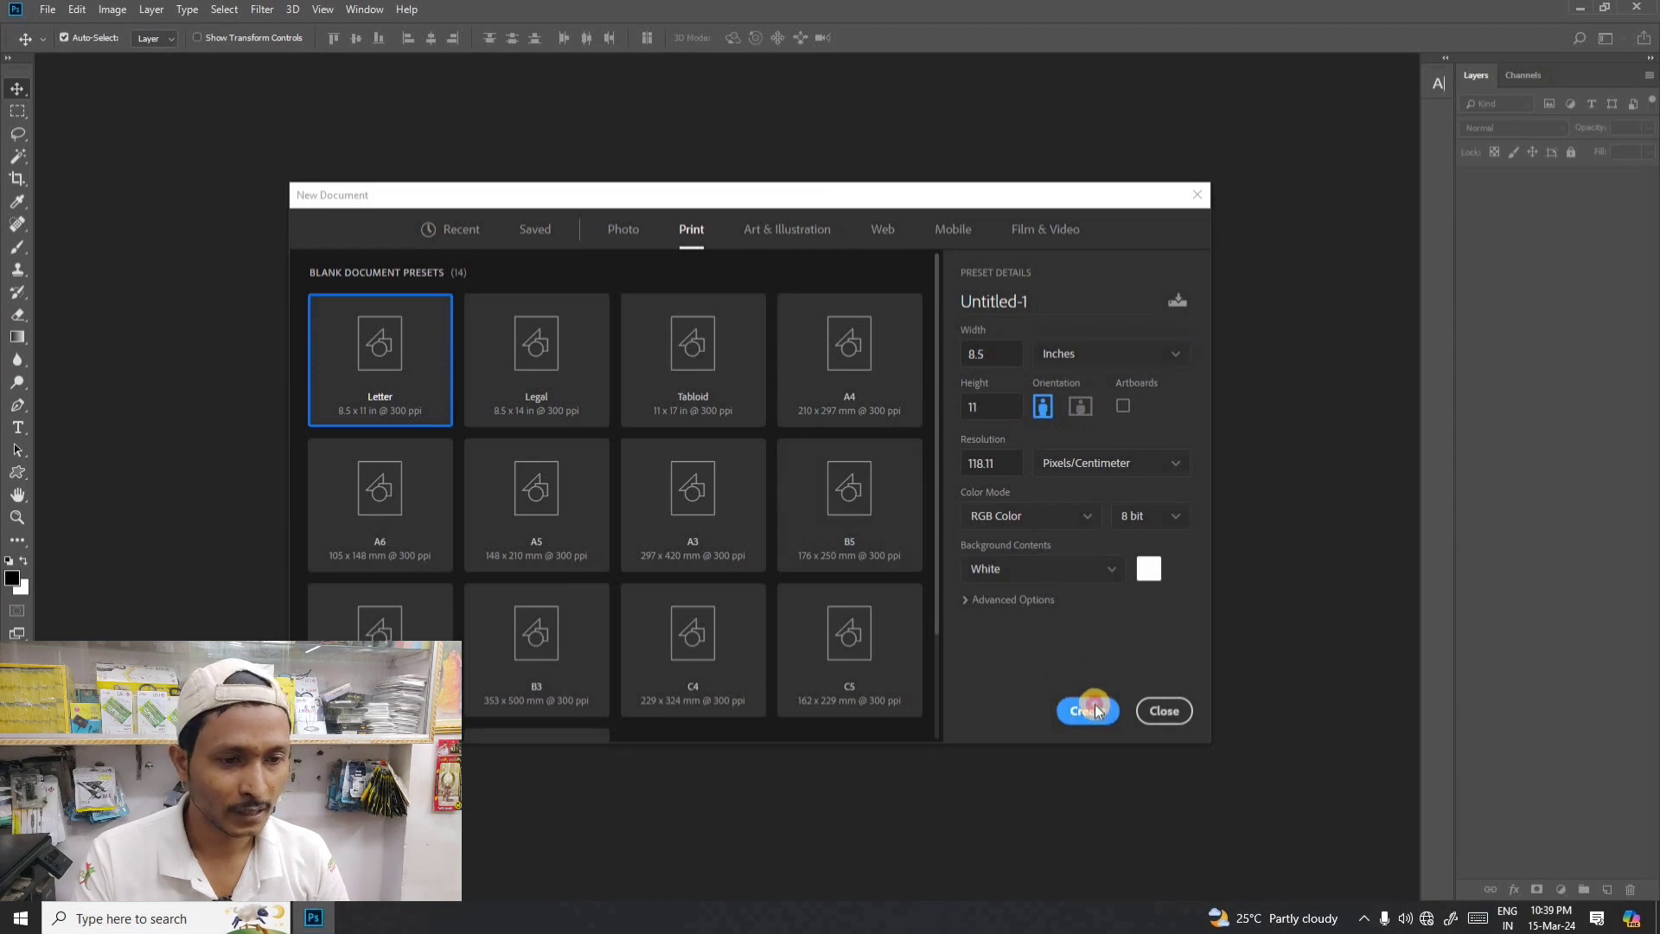
left_click(861, 366)
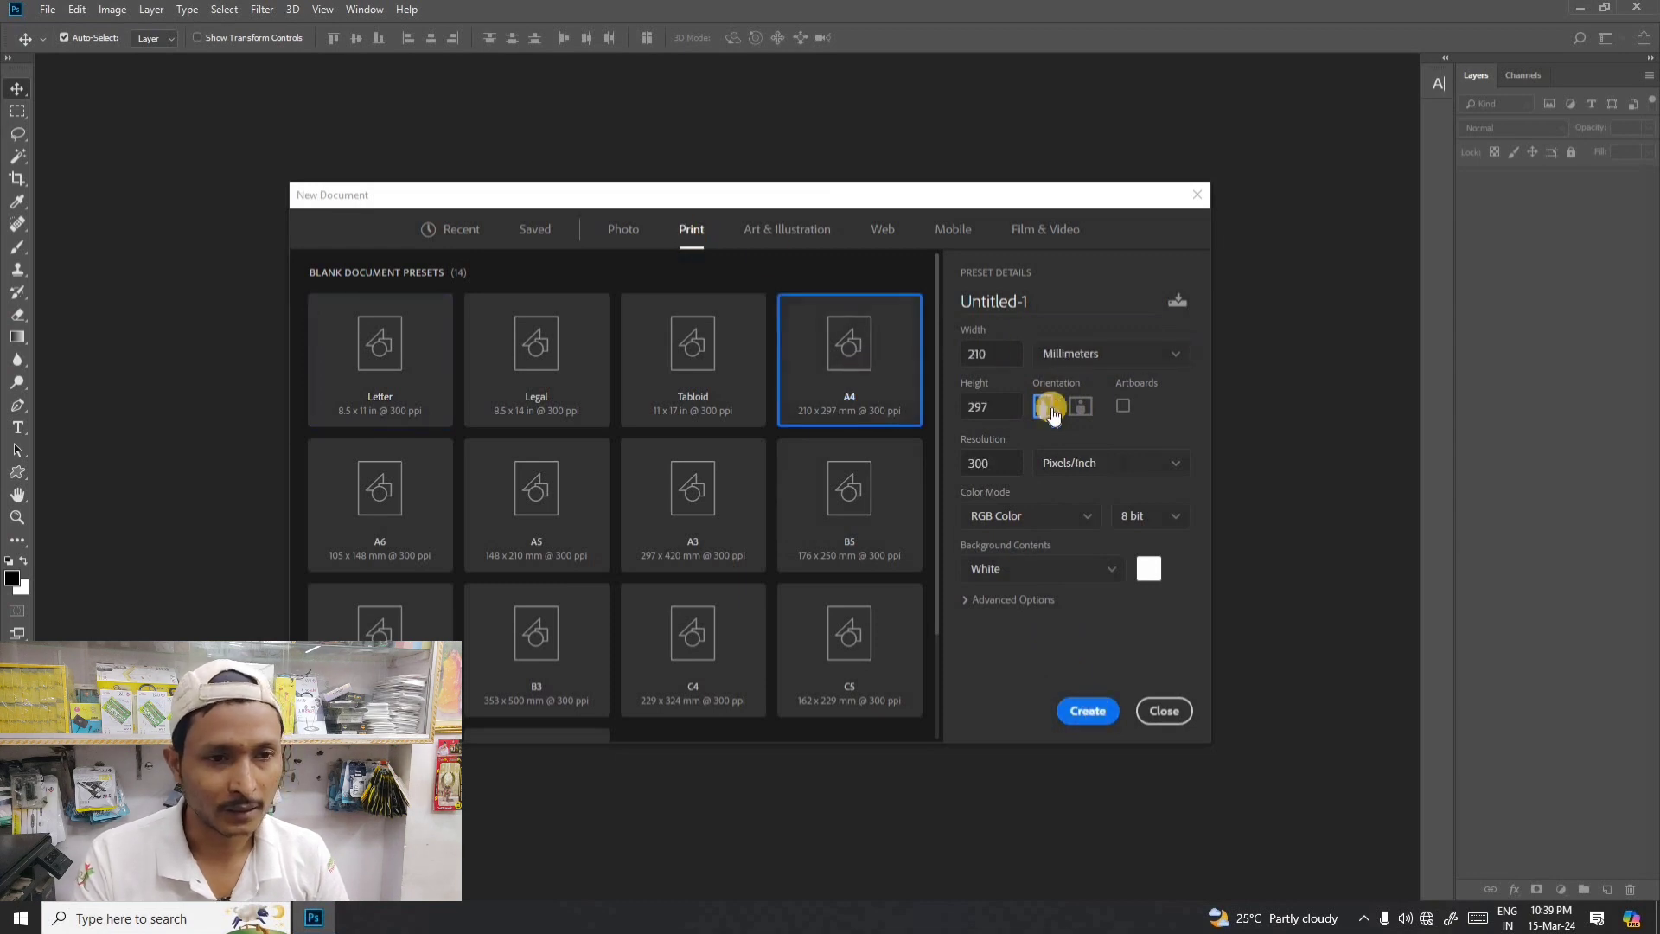
left_click(1070, 358)
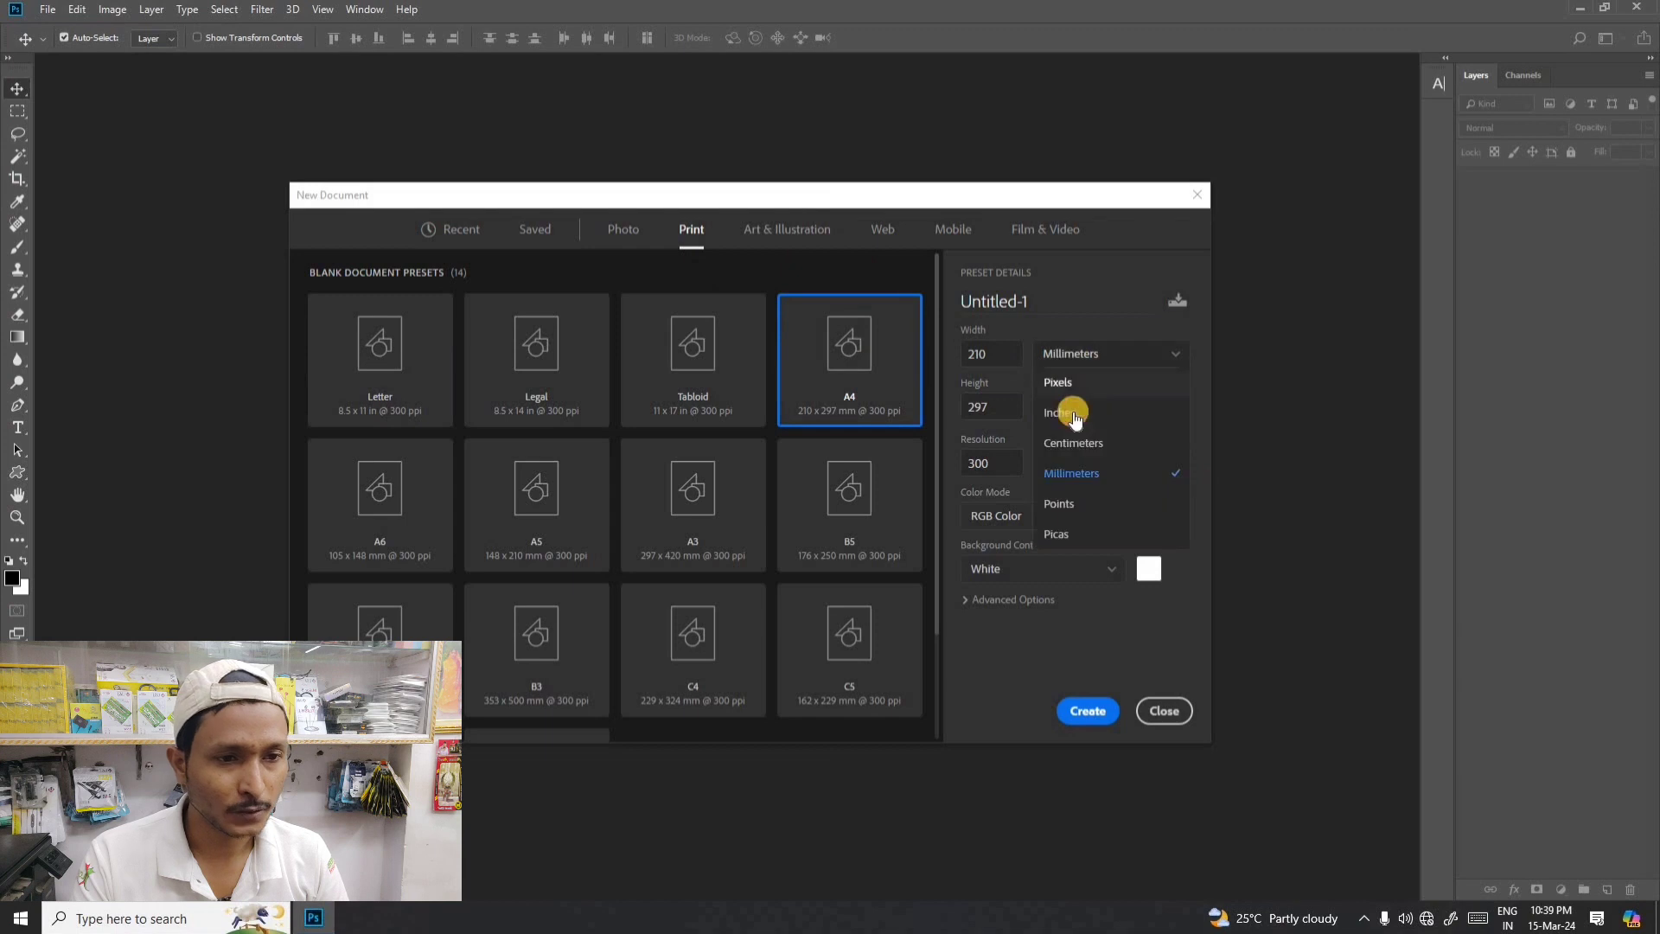
left_click(1076, 408)
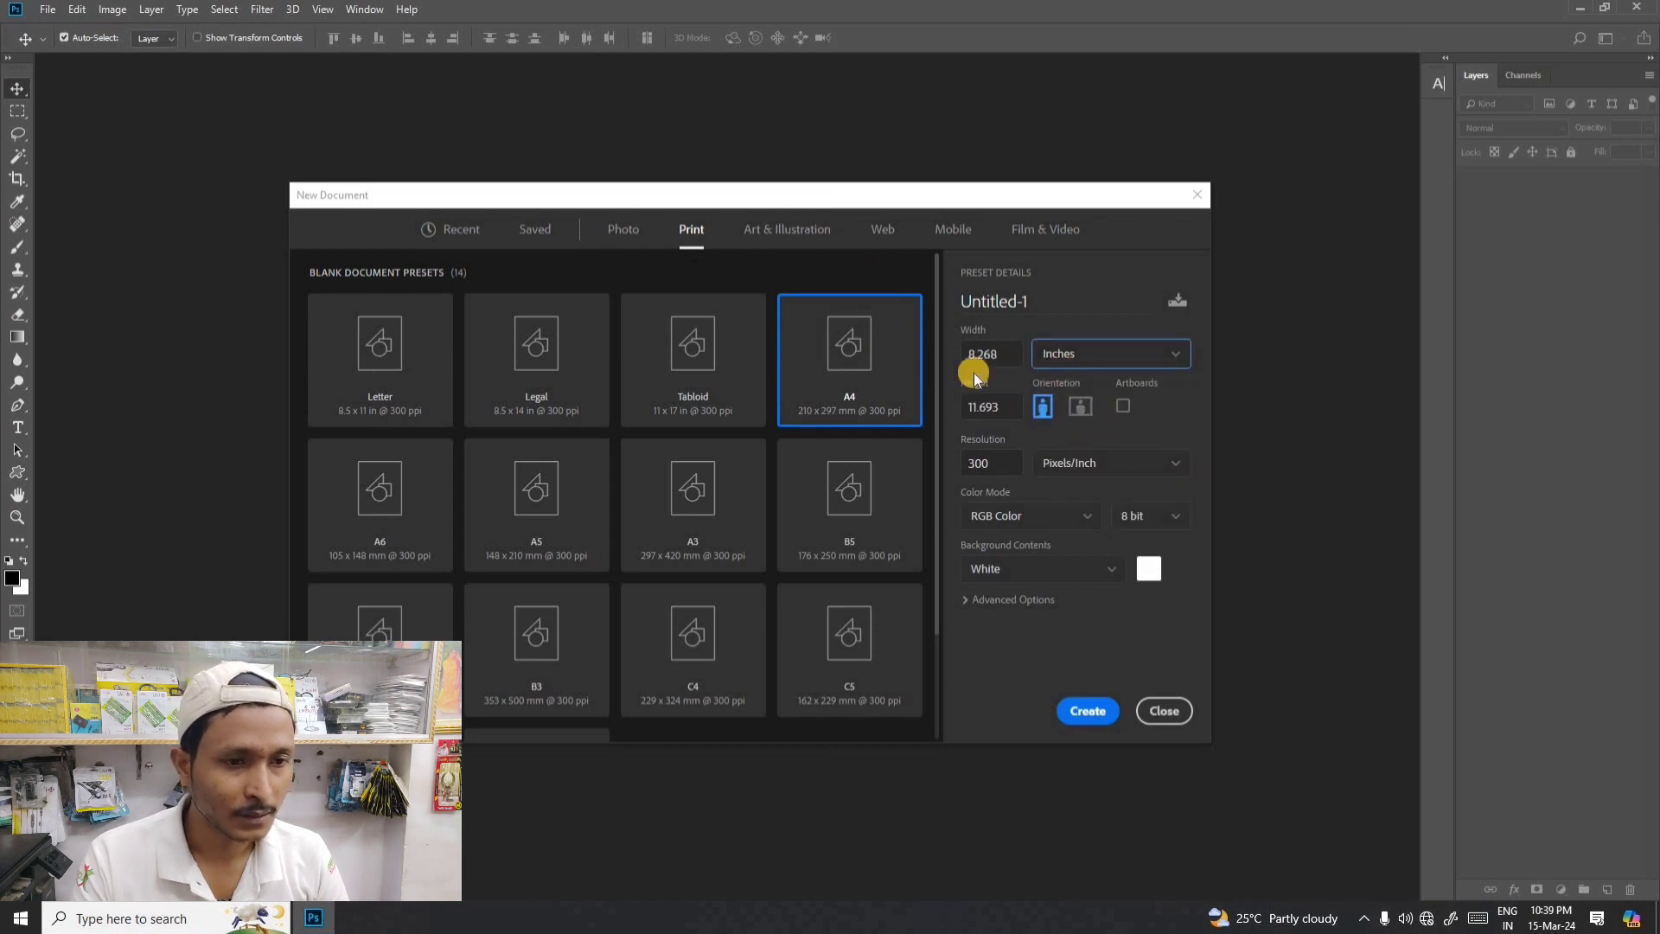
- Try the landscape orientation for the A4 preset, return it to portrait, and create the document
left_click(1082, 408)
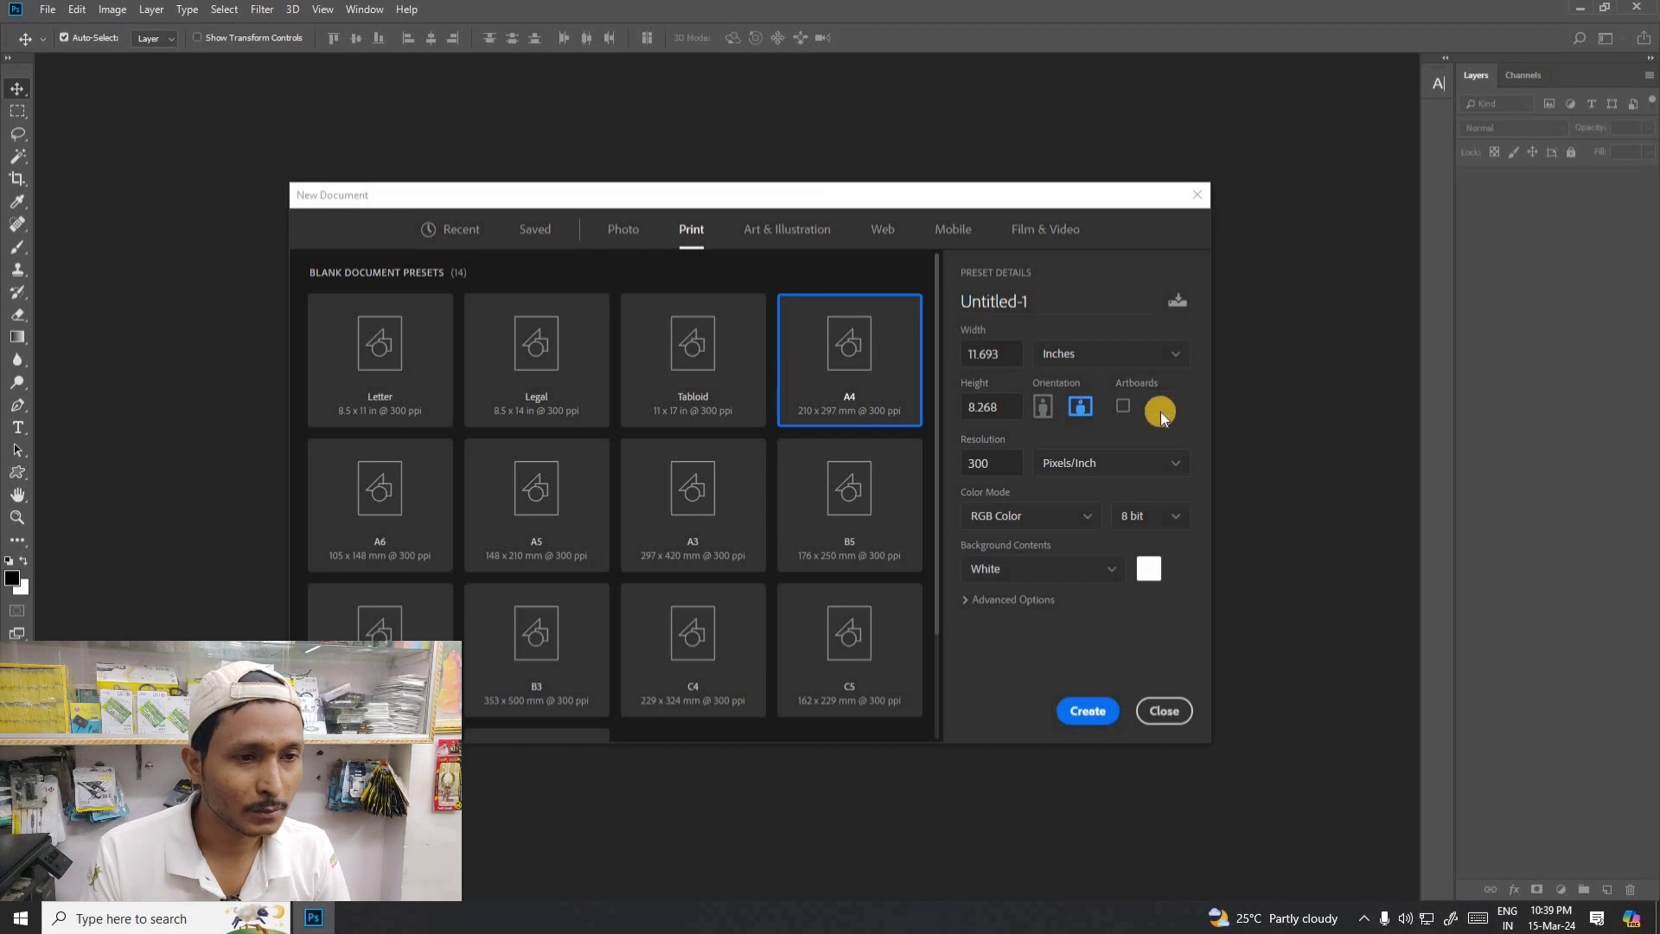
left_click(1043, 412)
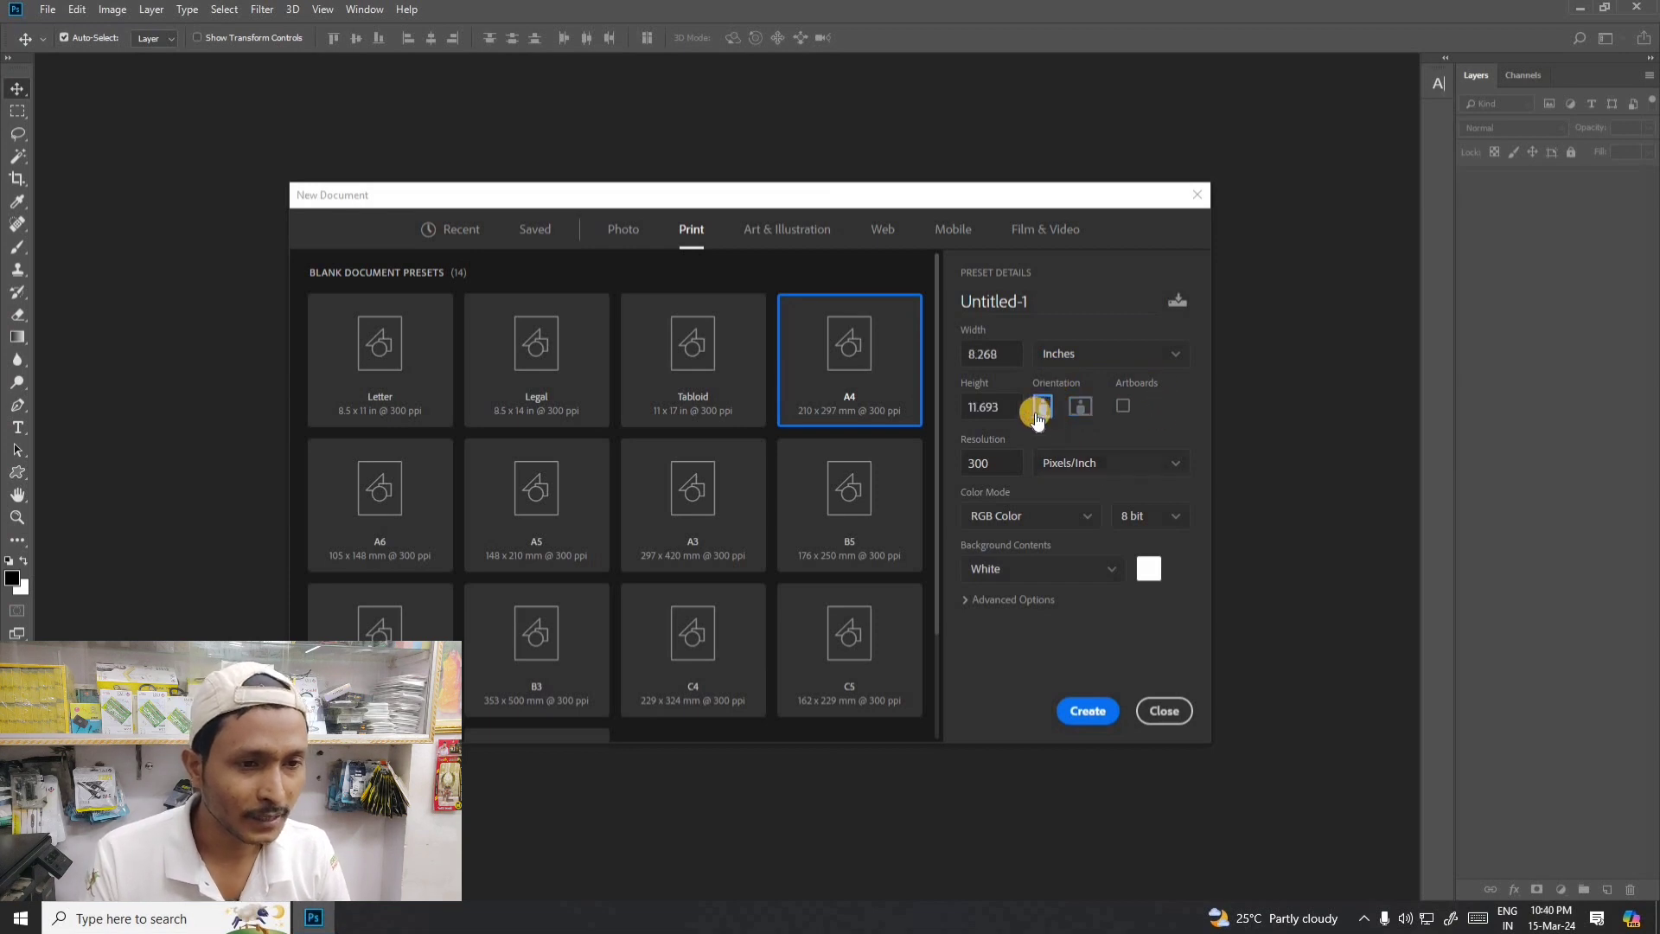
left_click(1095, 714)
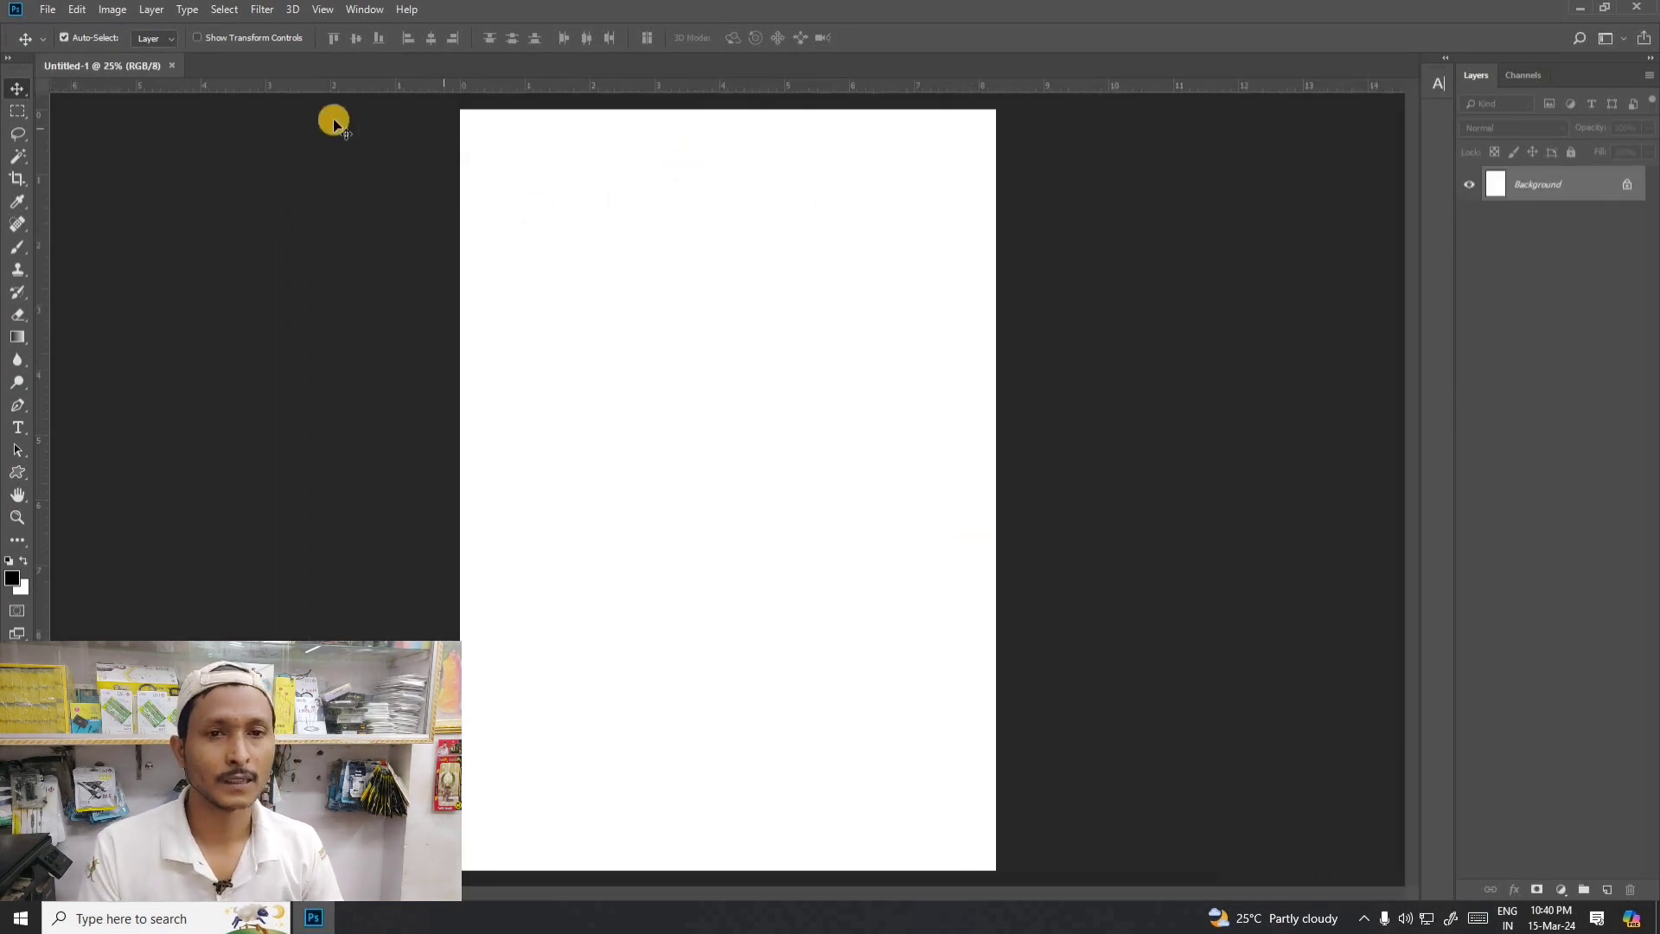
left_click(17, 110)
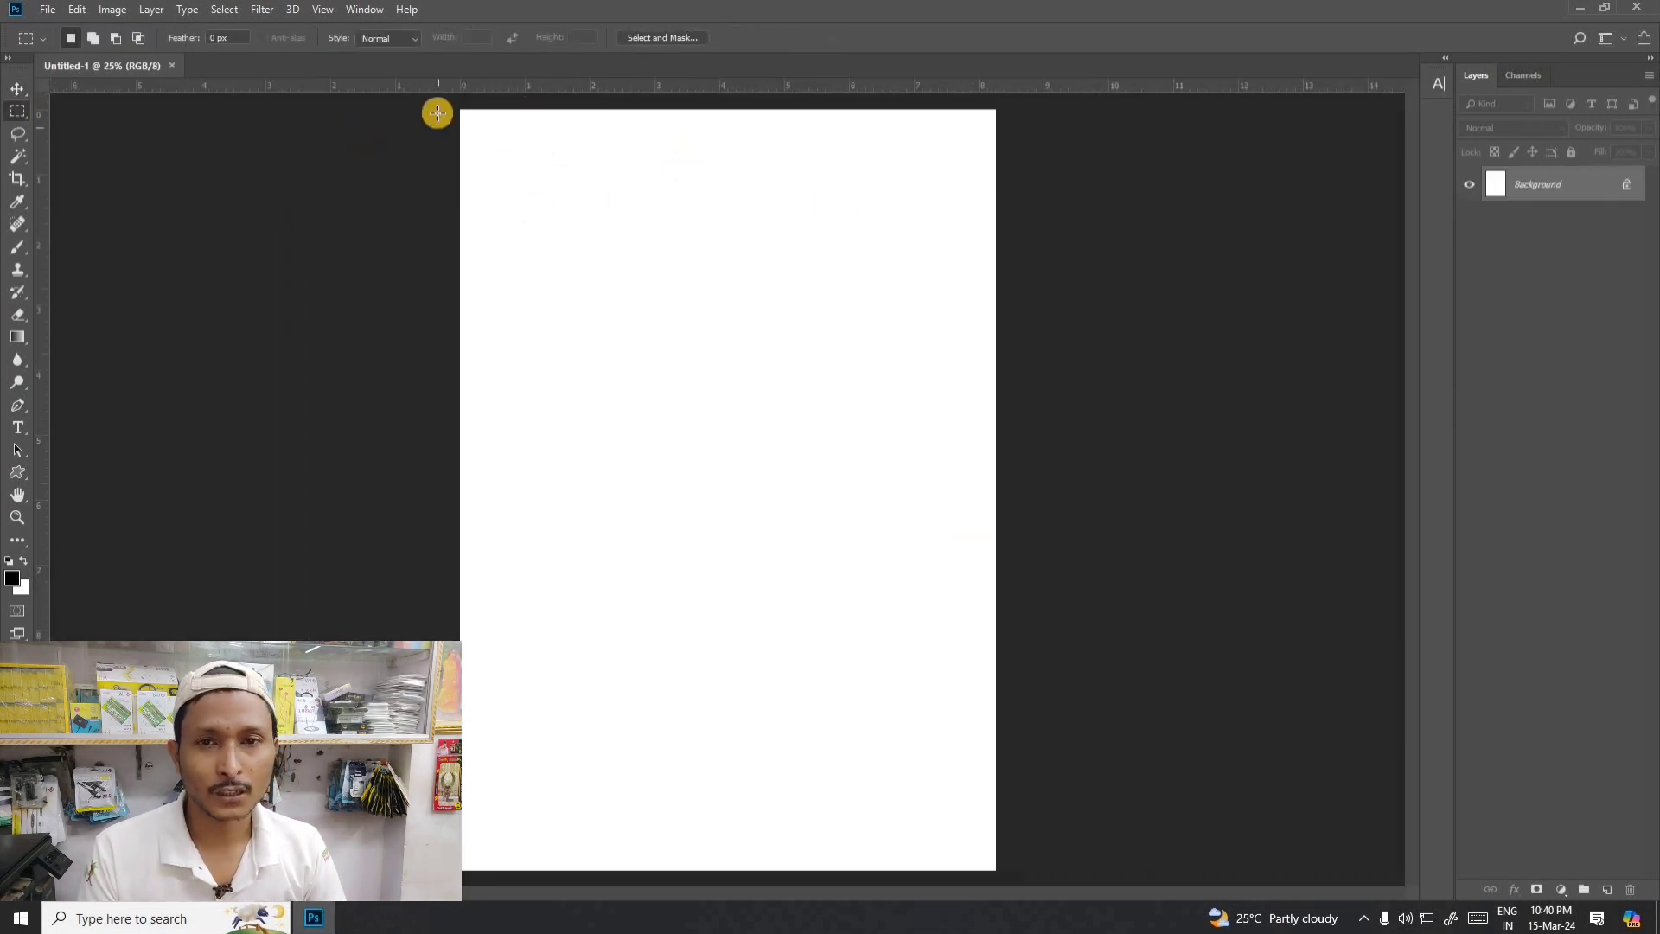
left_click_drag(438, 112, 1023, 901)
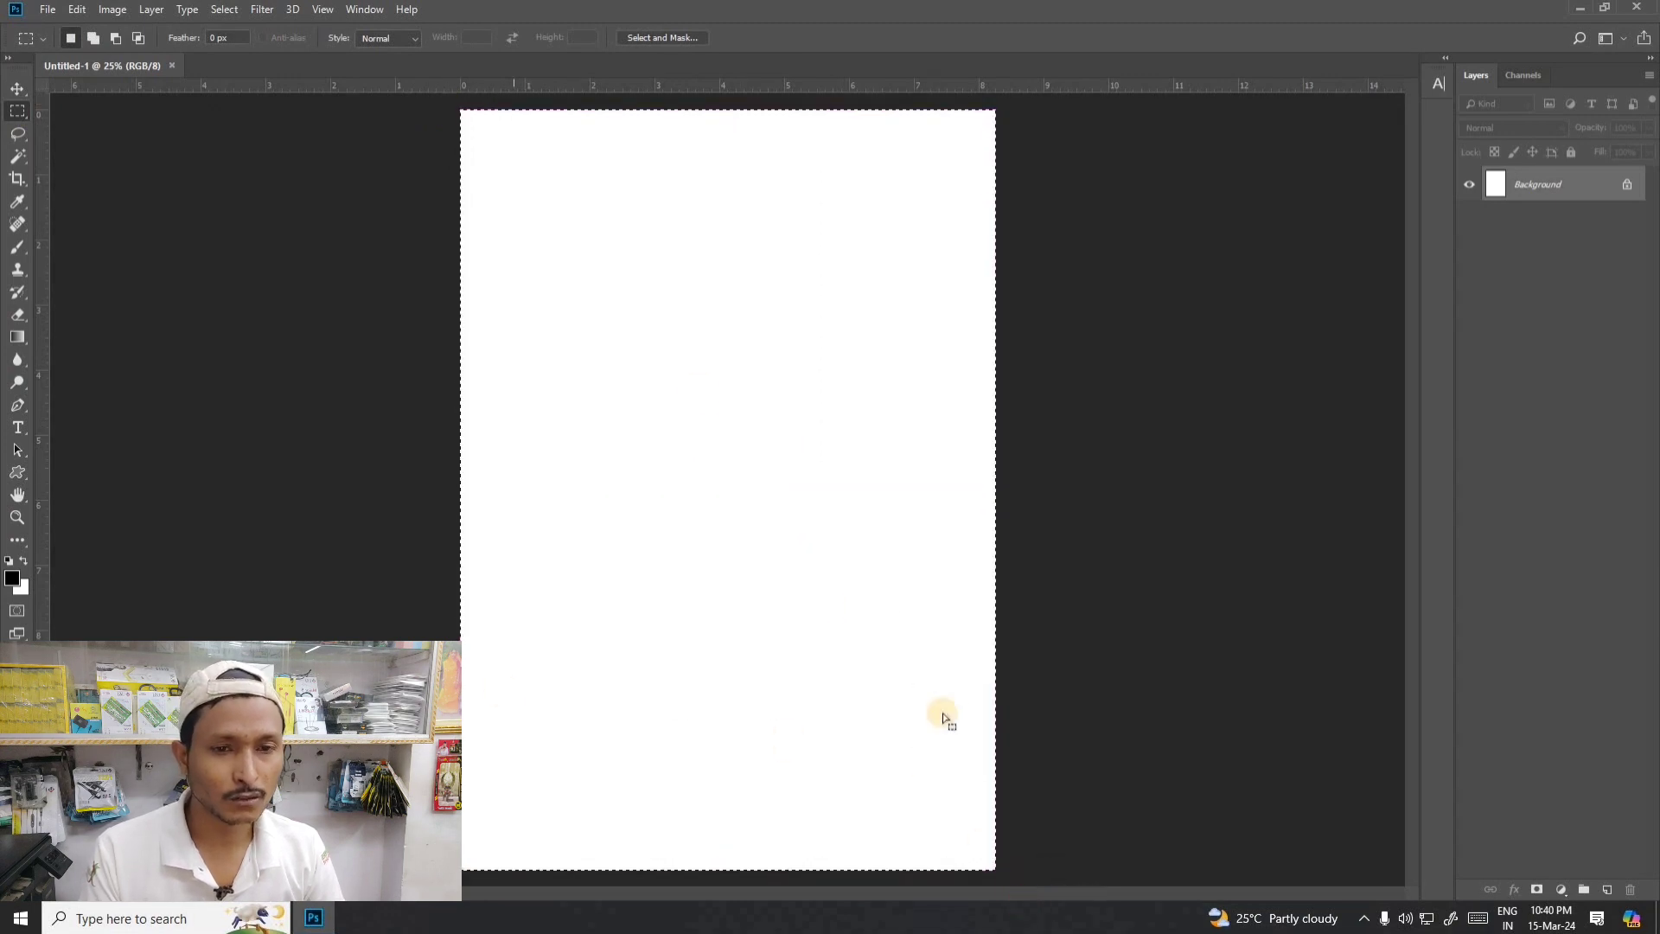
left_click(538, 225)
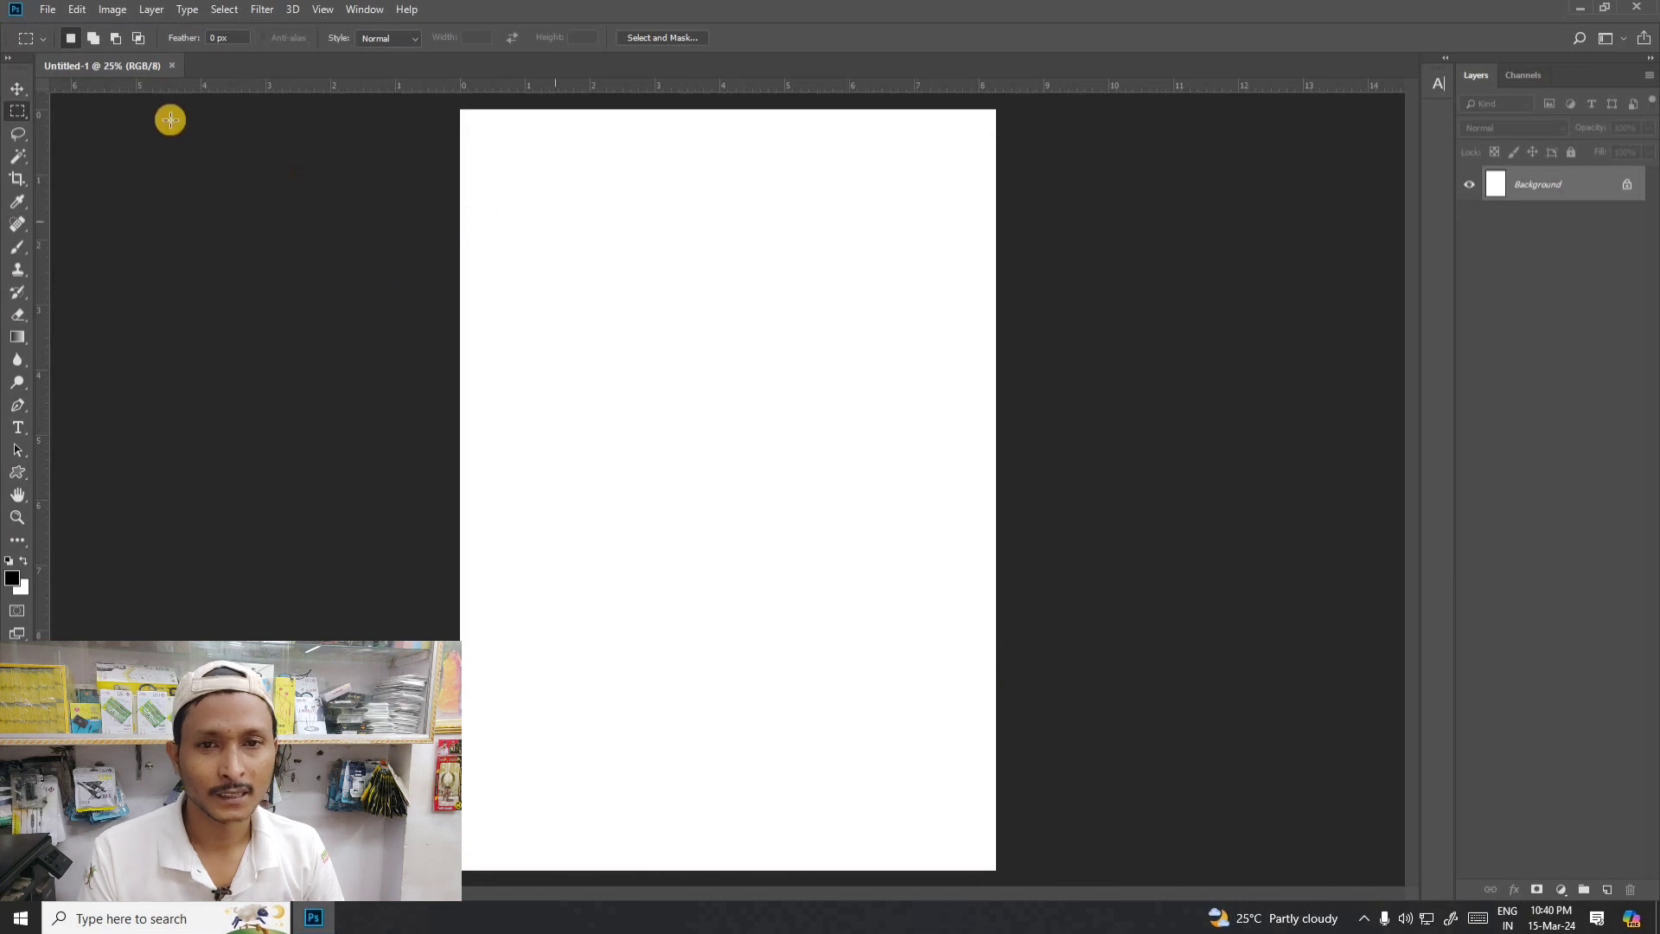
left_click(14, 92)
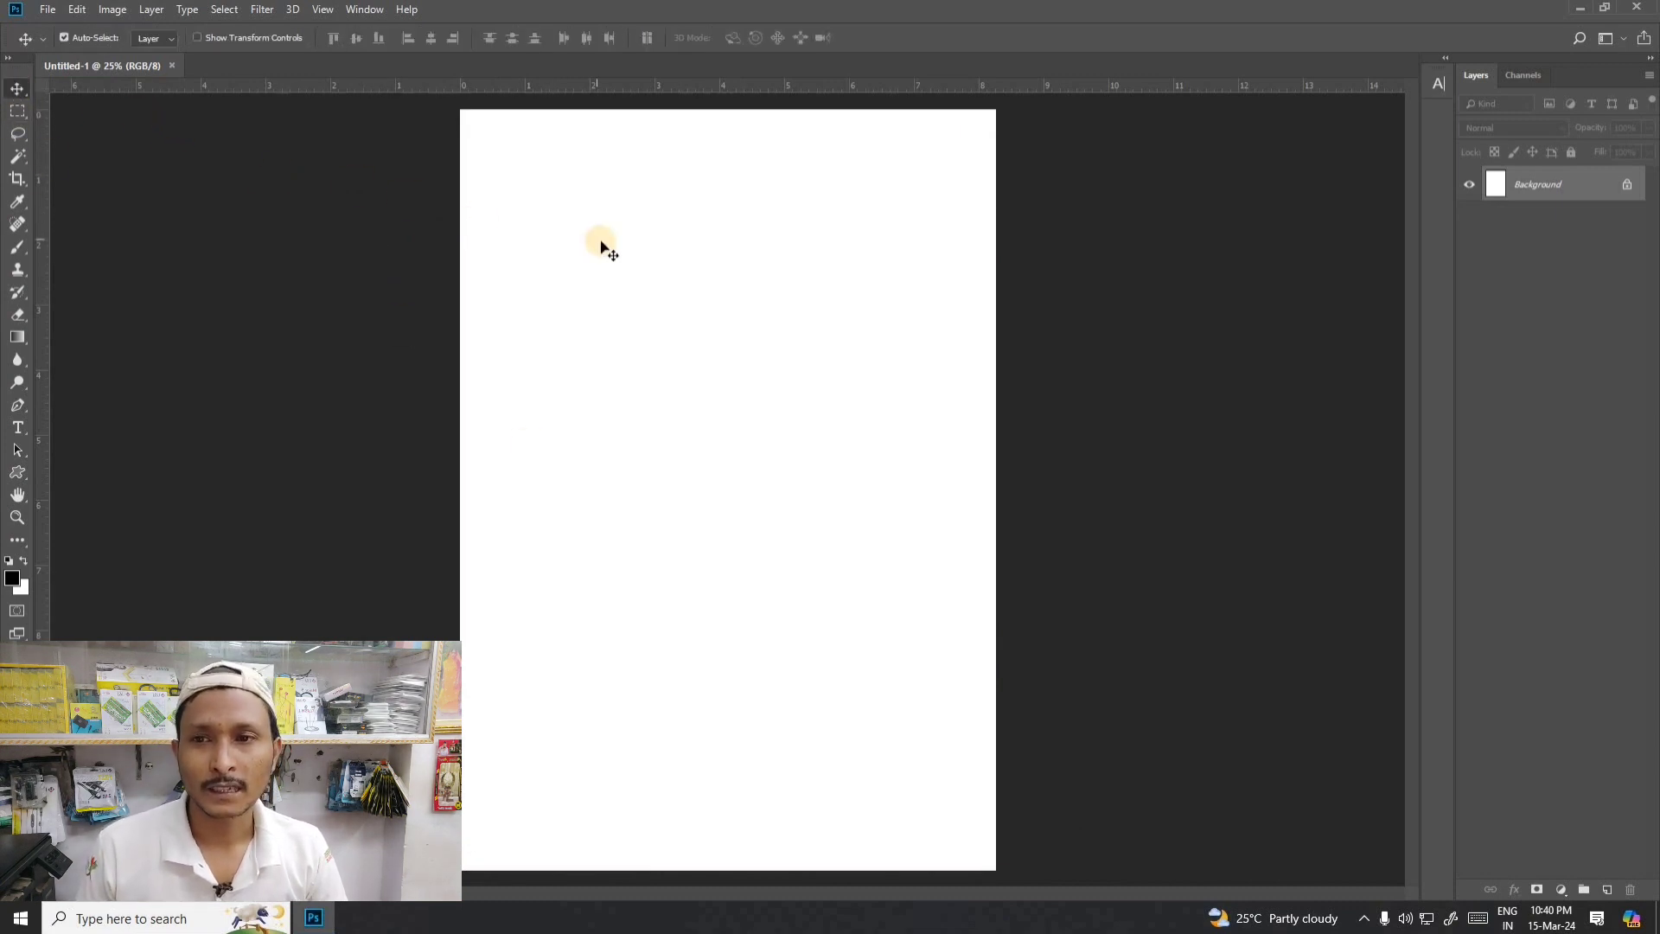
- Open the motorcycle photo r15-v46149ad0290847.jpg as a second document
left_click(39, 12)
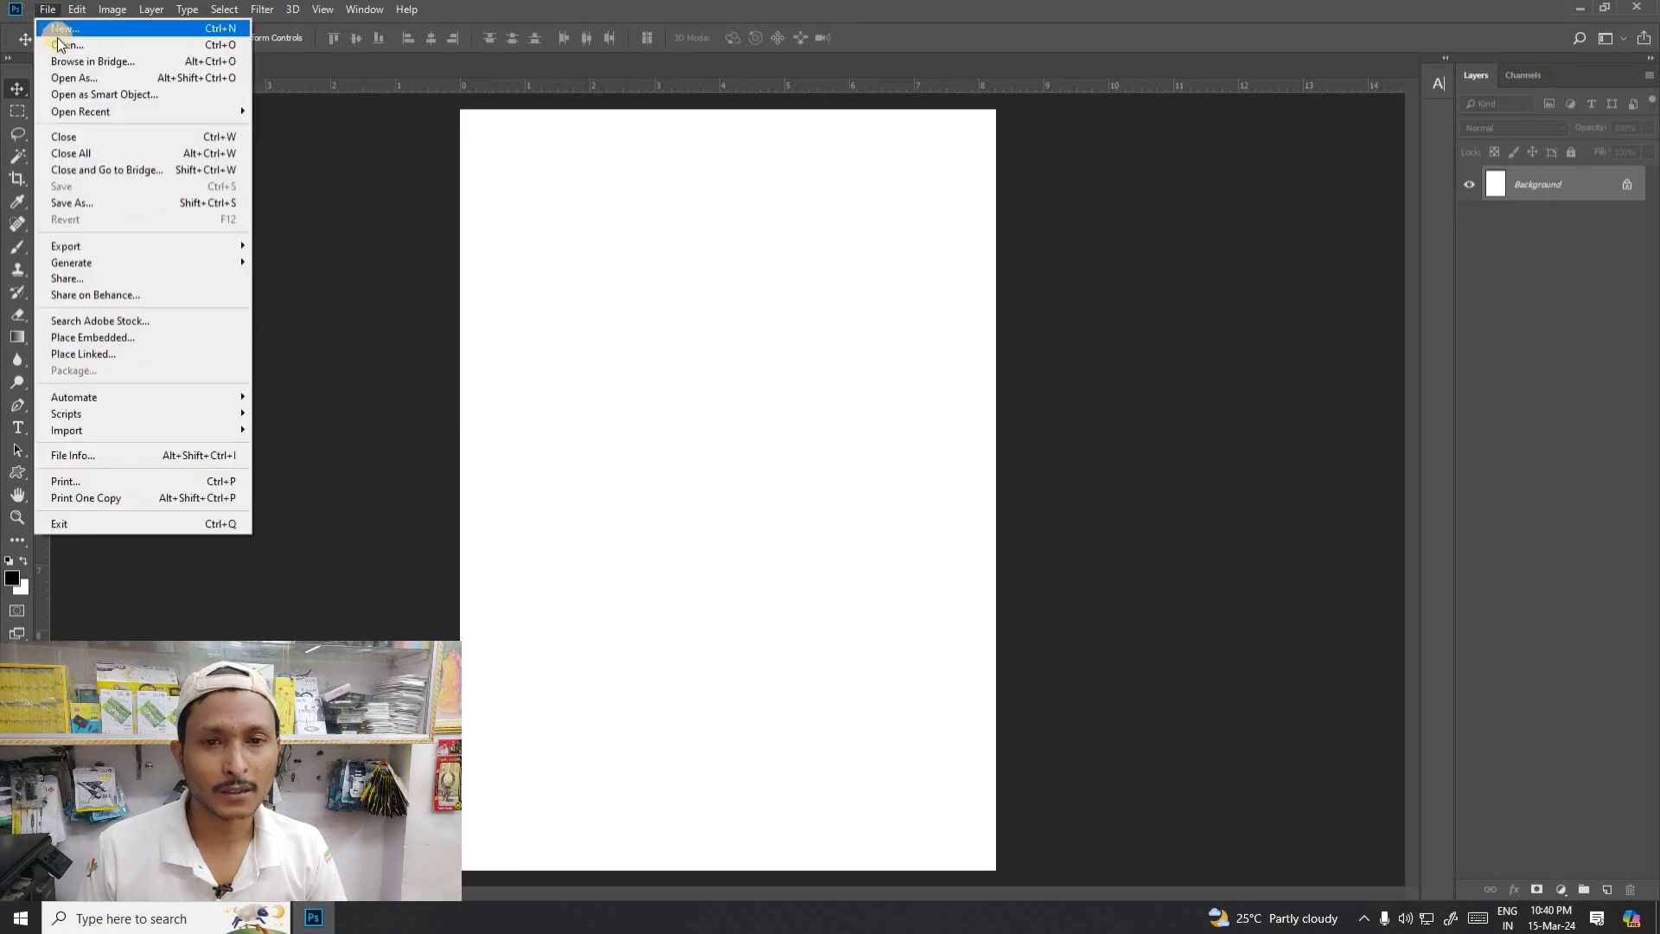
key("Escape")
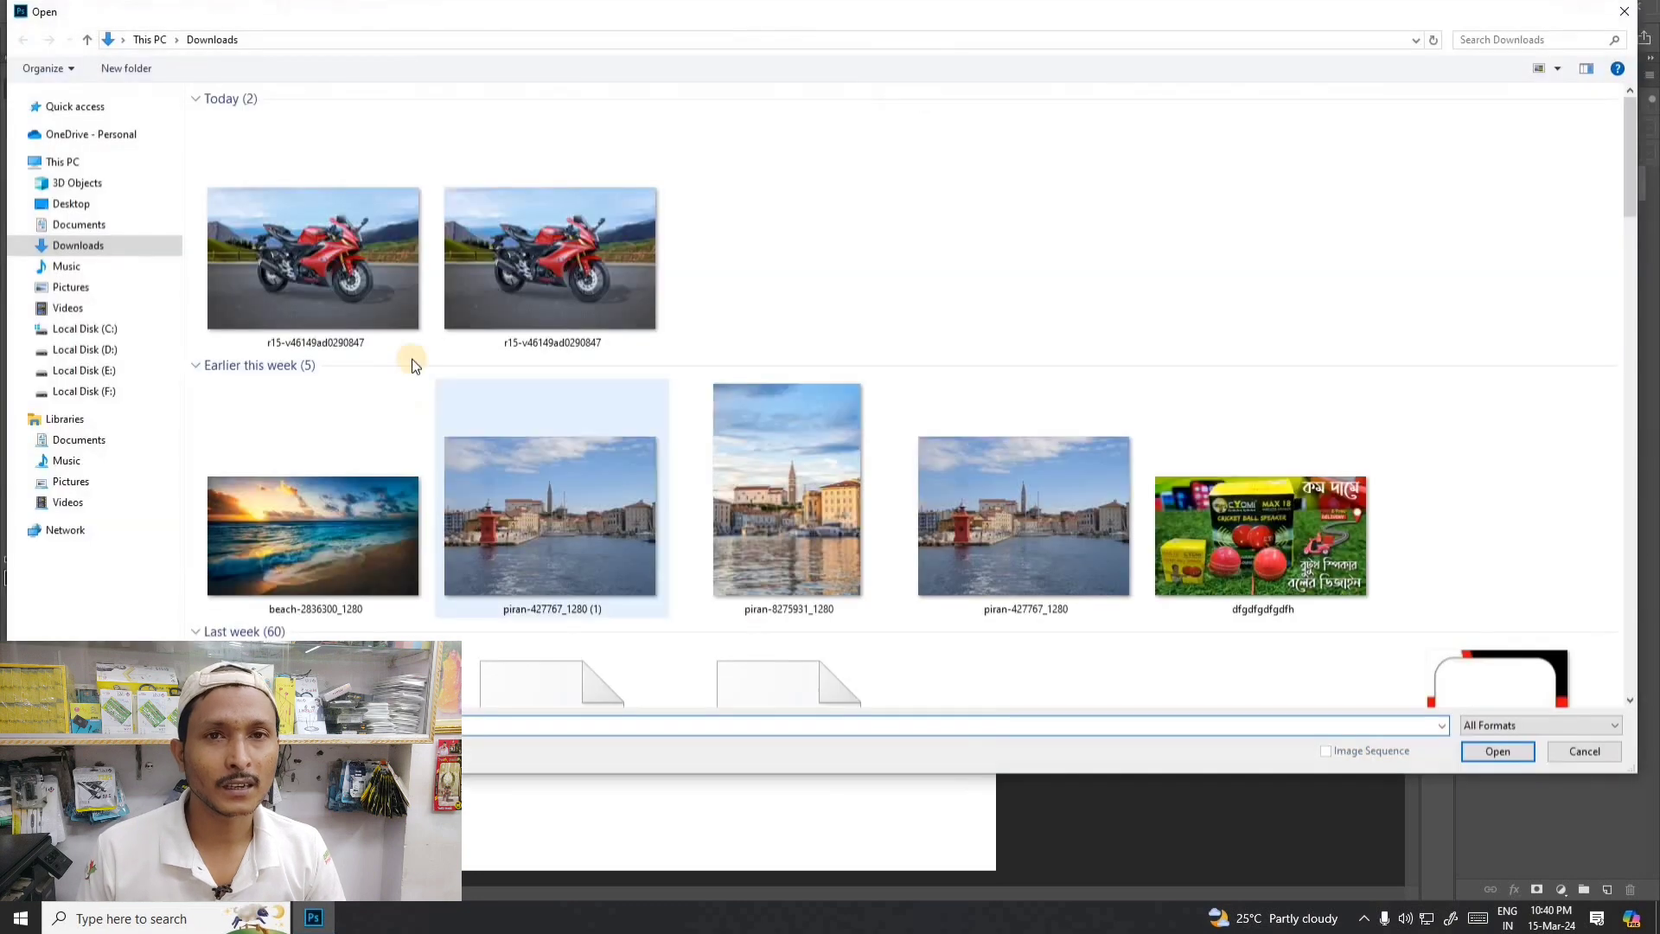
double_click(406, 320)
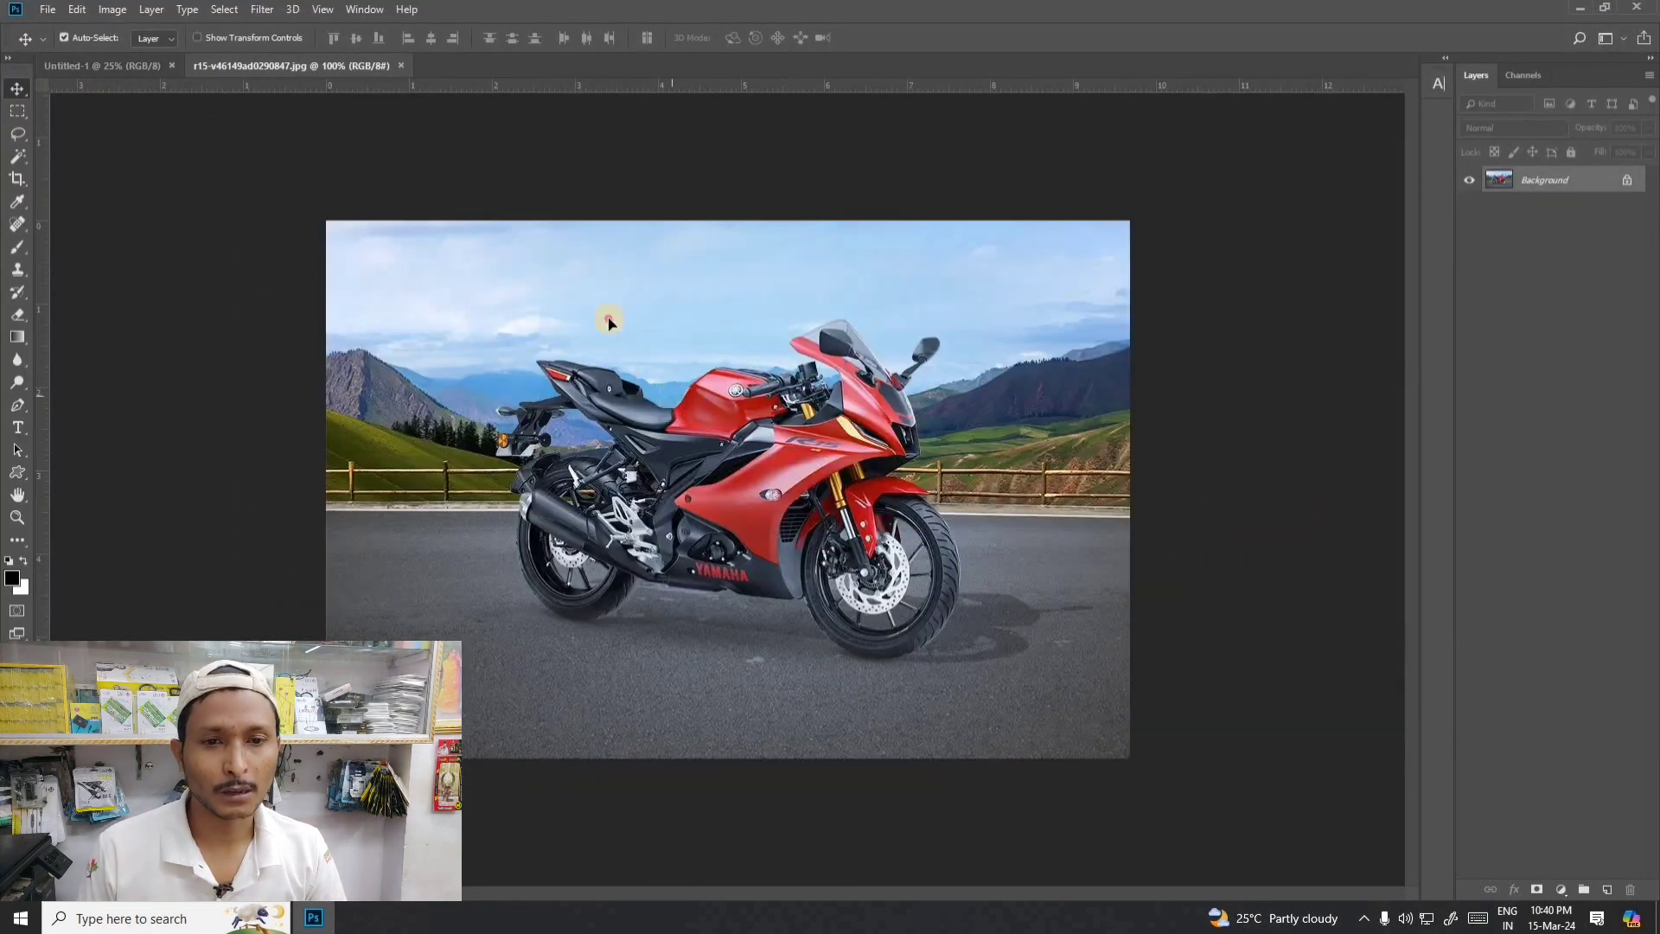
- Try to move the locked motorcycle photo, compare it with the blank document, and check the available editing commands
left_click_drag(604, 318, 905, 408)
left_click(970, 381)
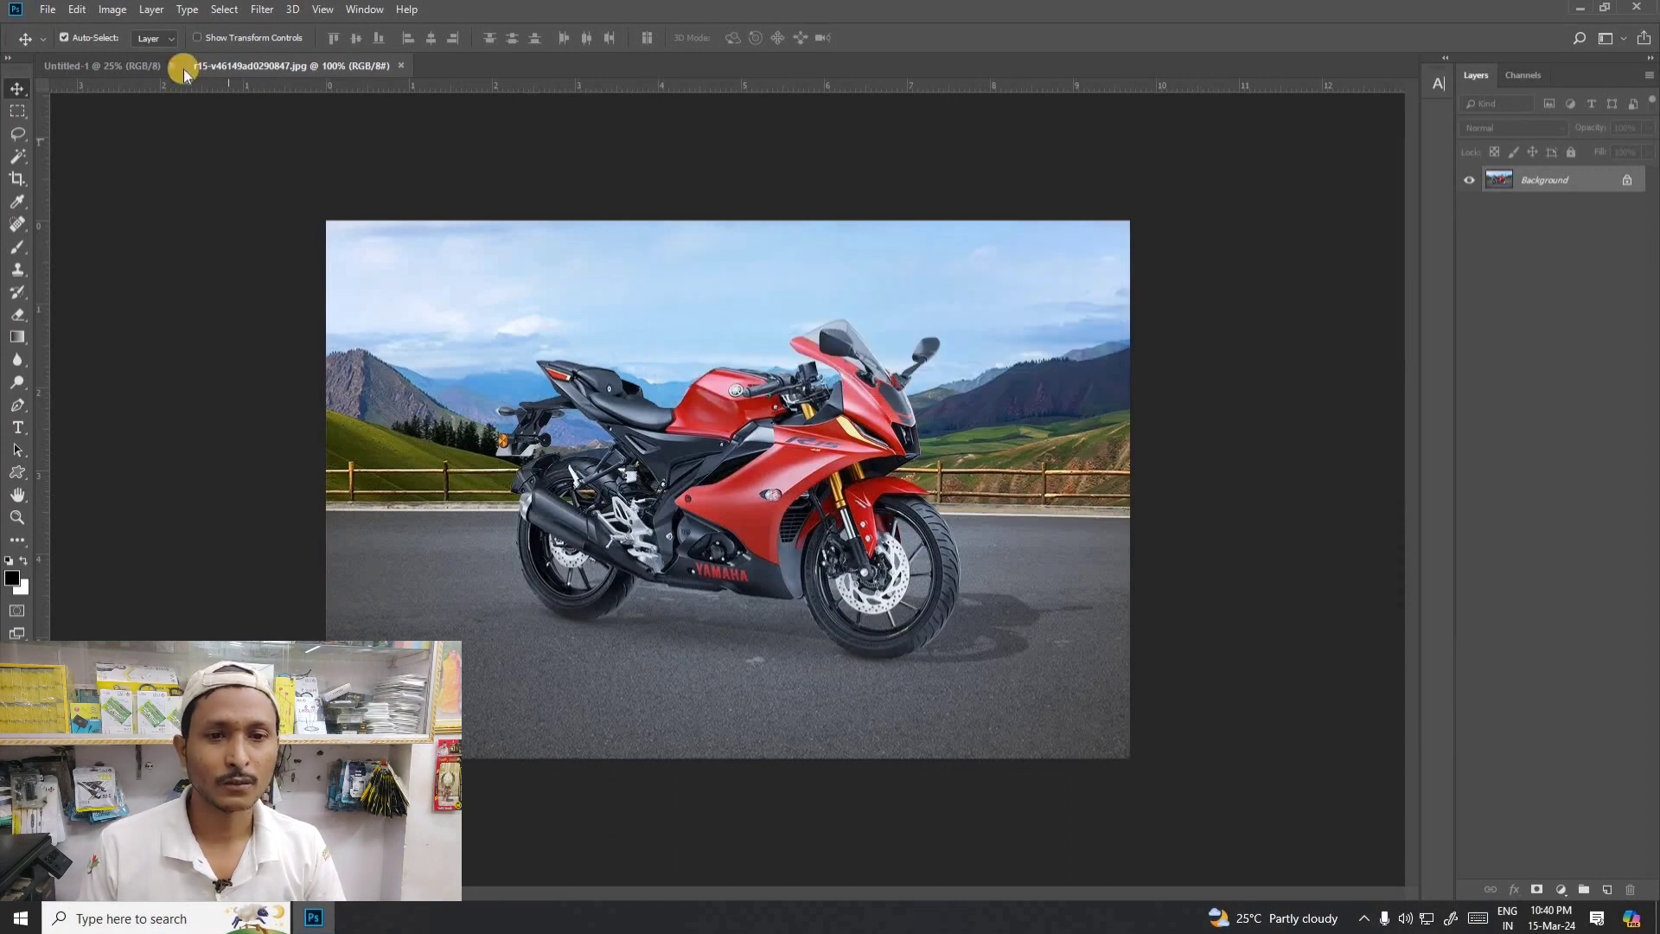
left_click(111, 65)
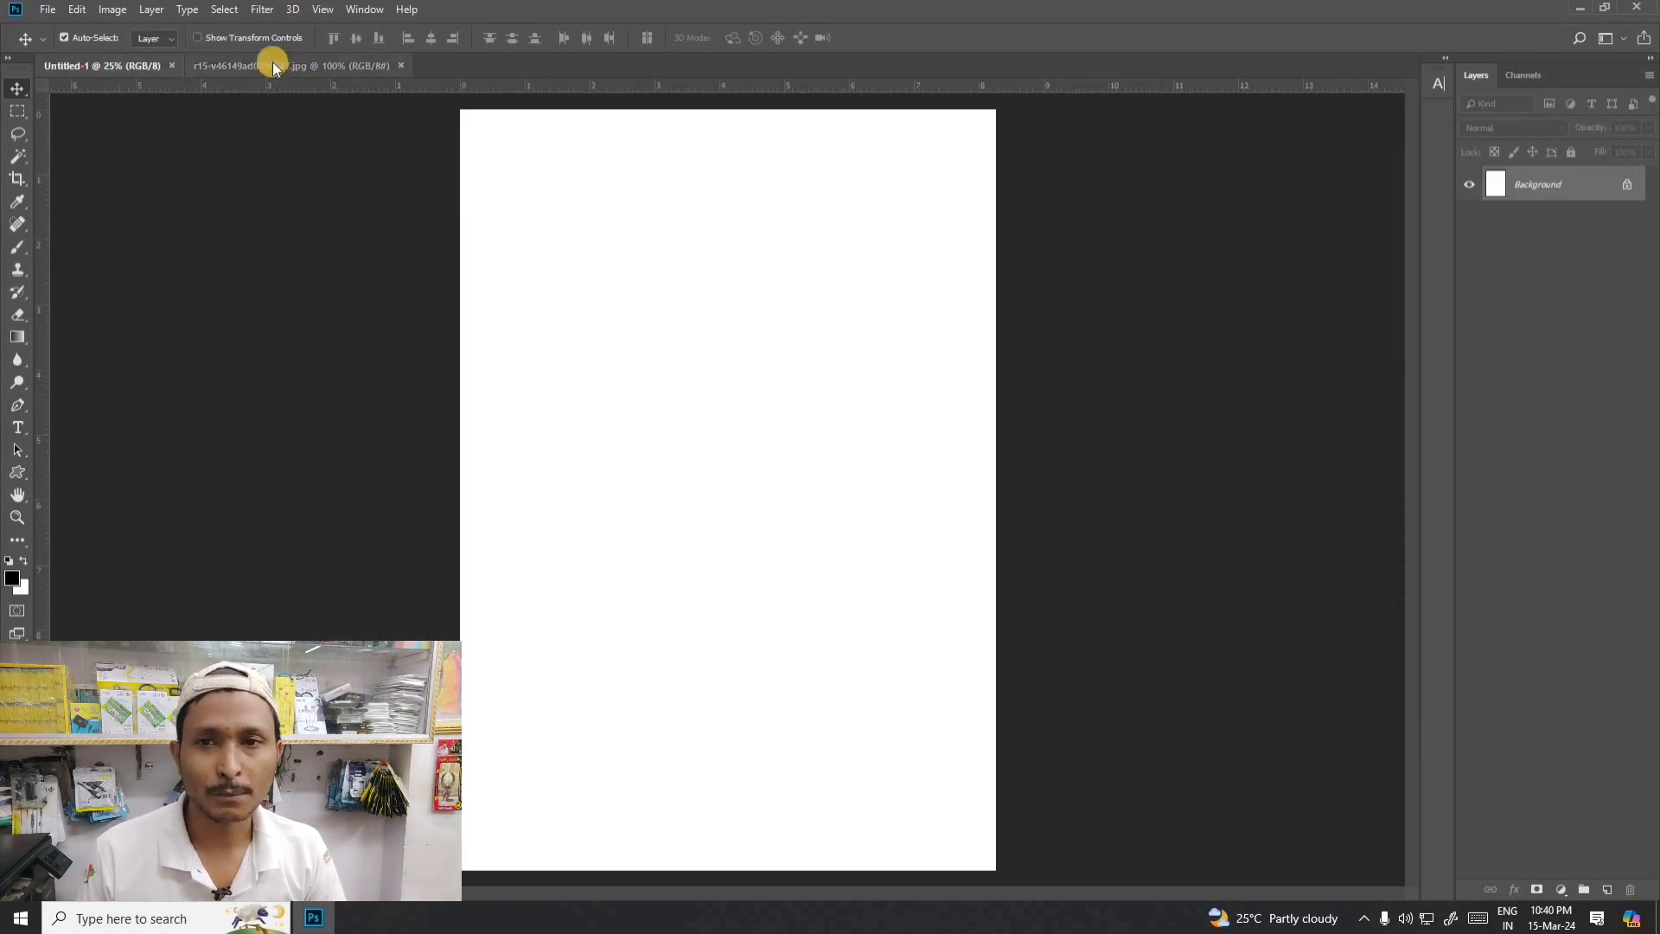
left_click(235, 60)
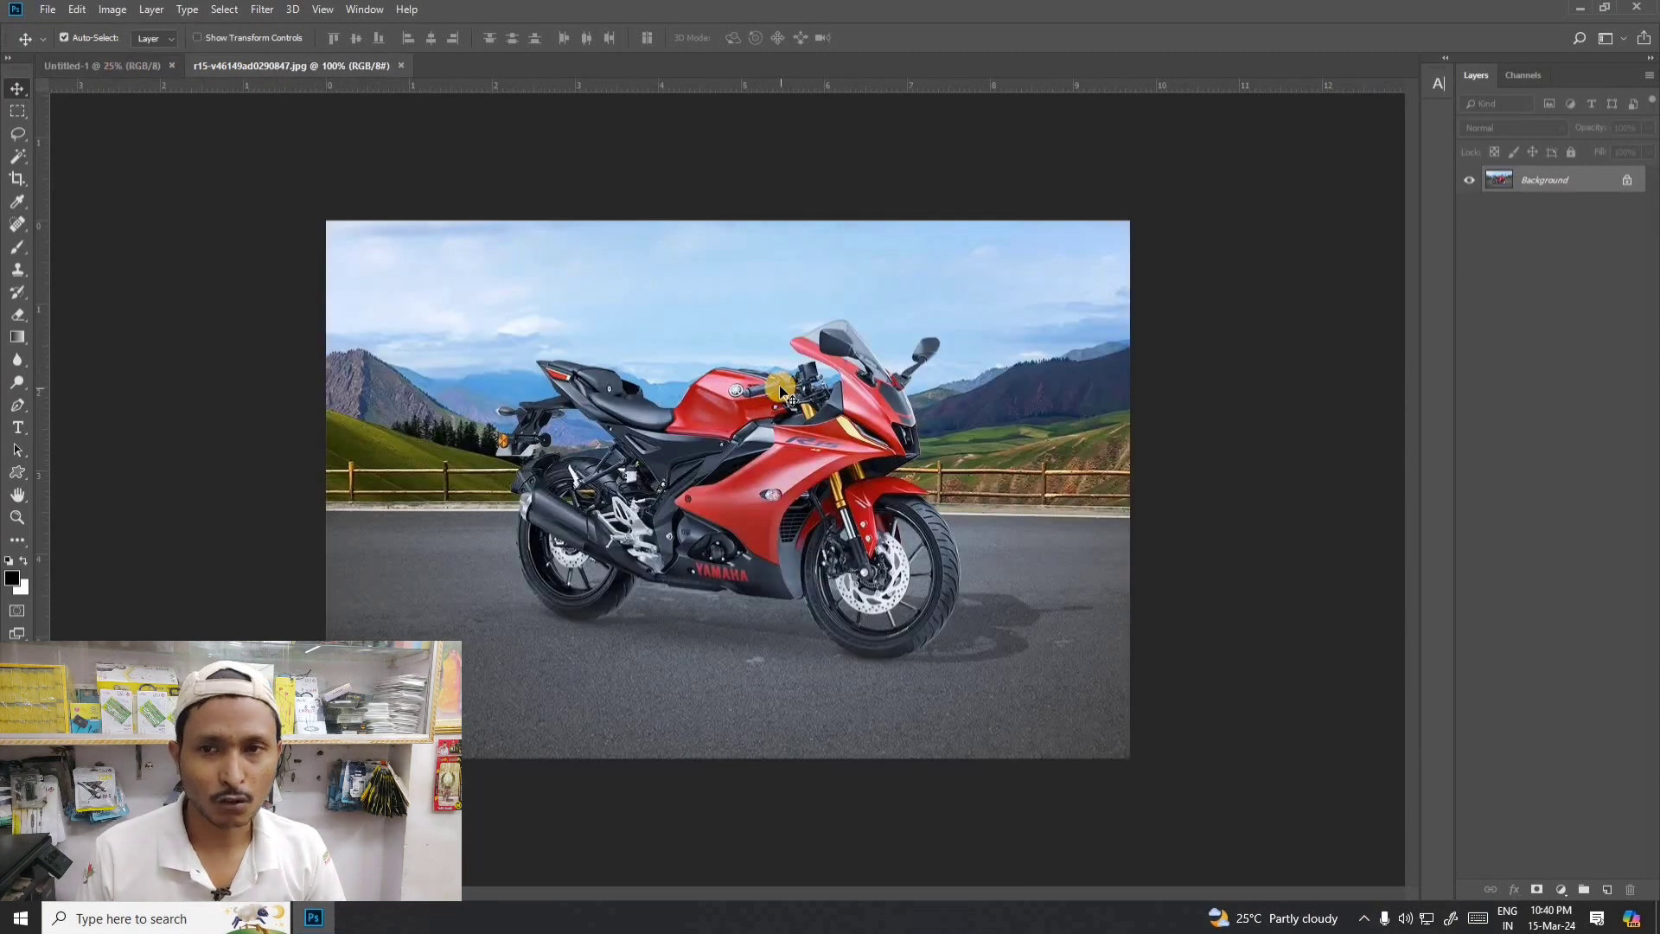
left_click(46, 9)
mouse_move(77, 9)
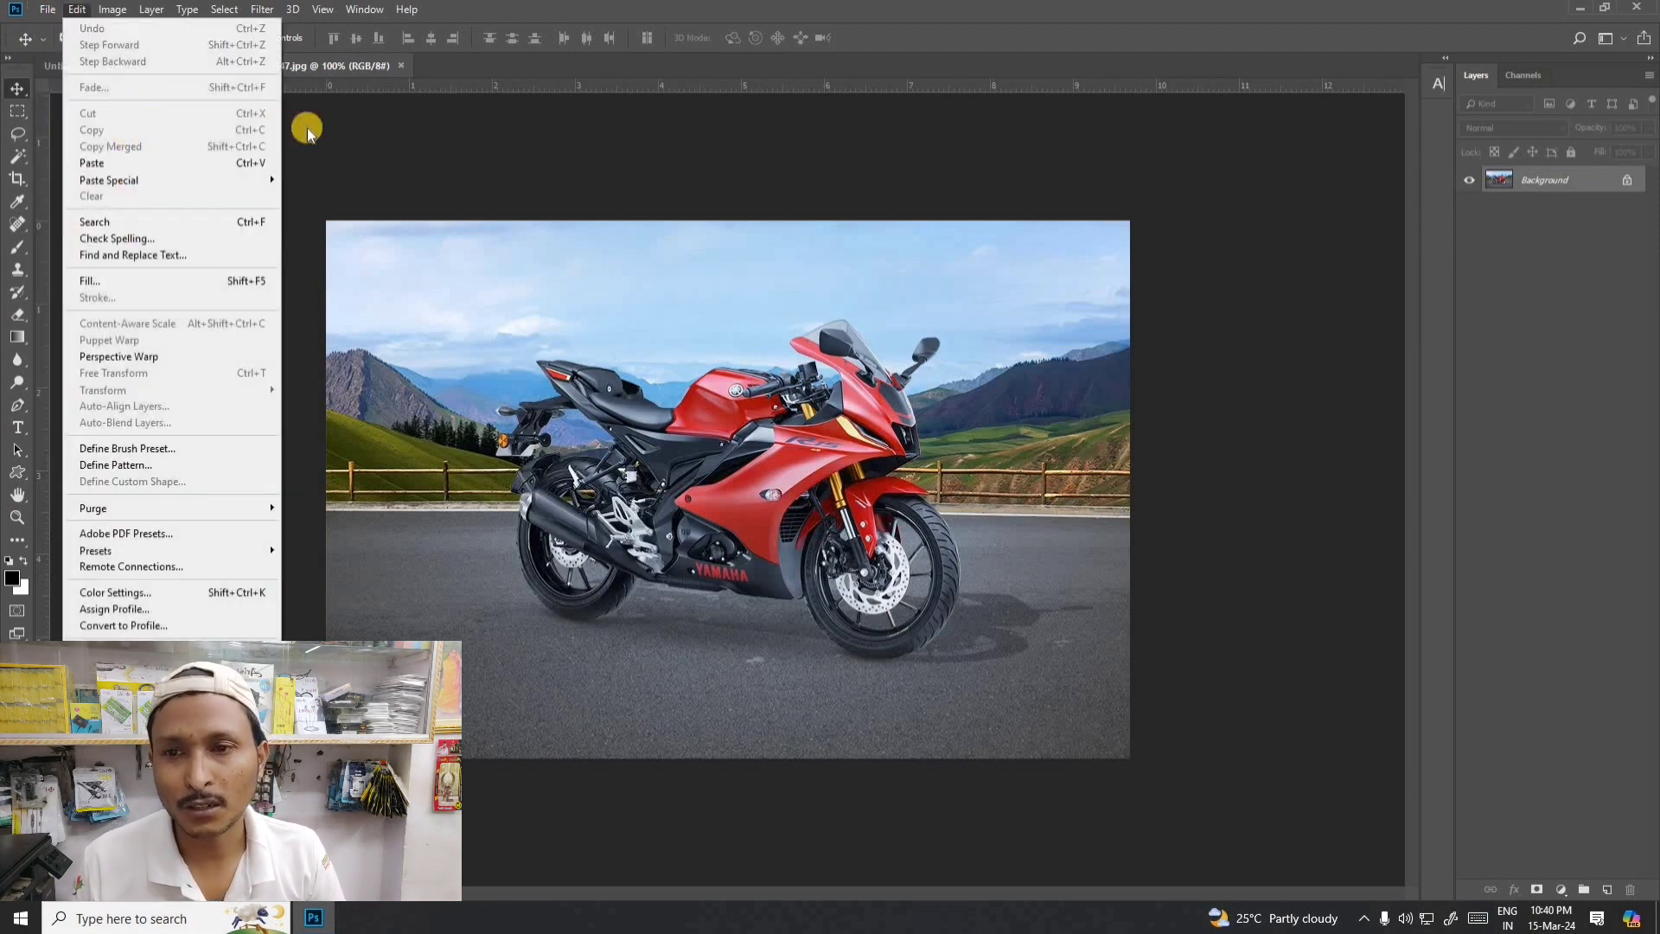
left_click(1337, 226)
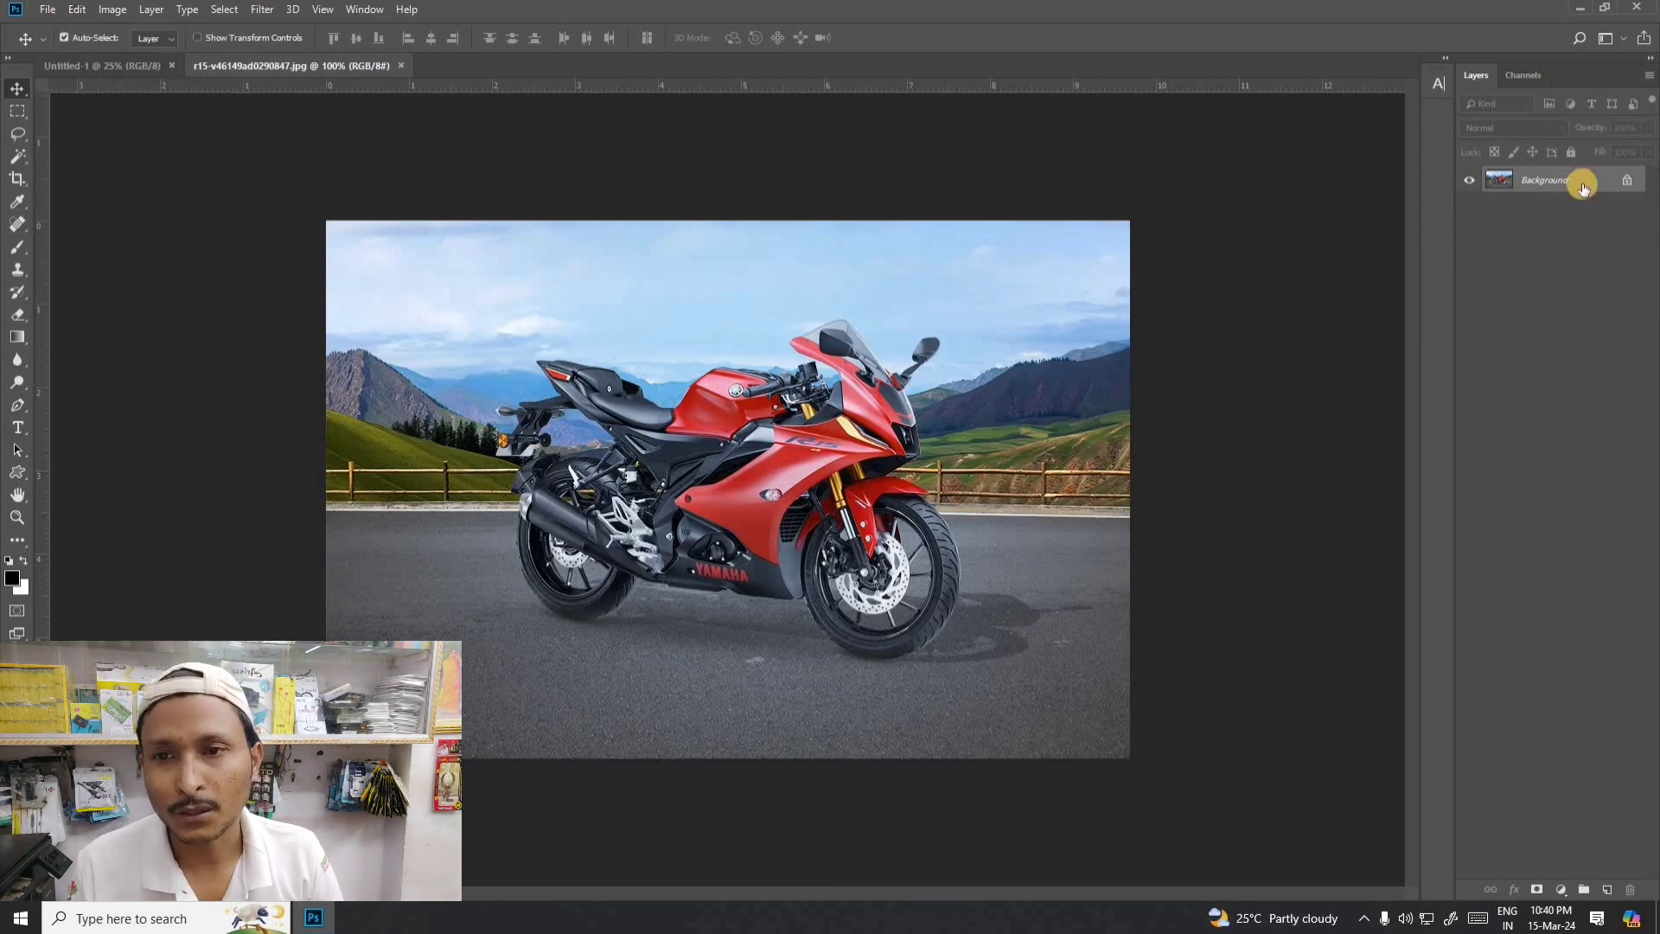
- Unlock the motorcycle photo's Background layer and copy the layer
left_click(1631, 180)
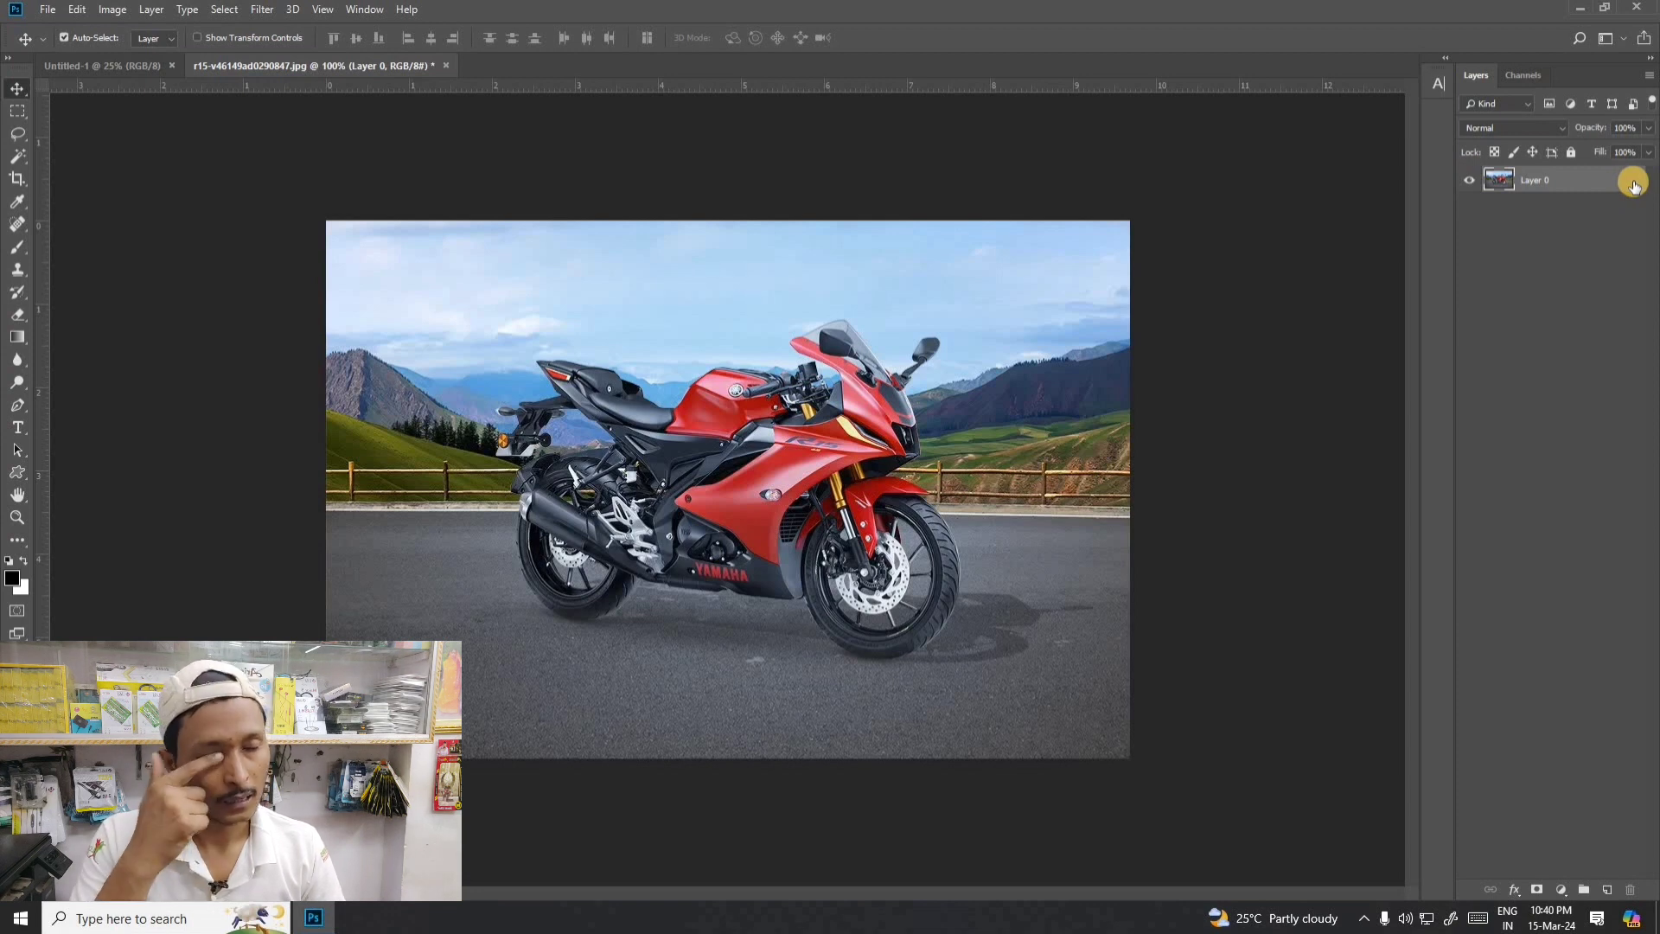
left_click(77, 10)
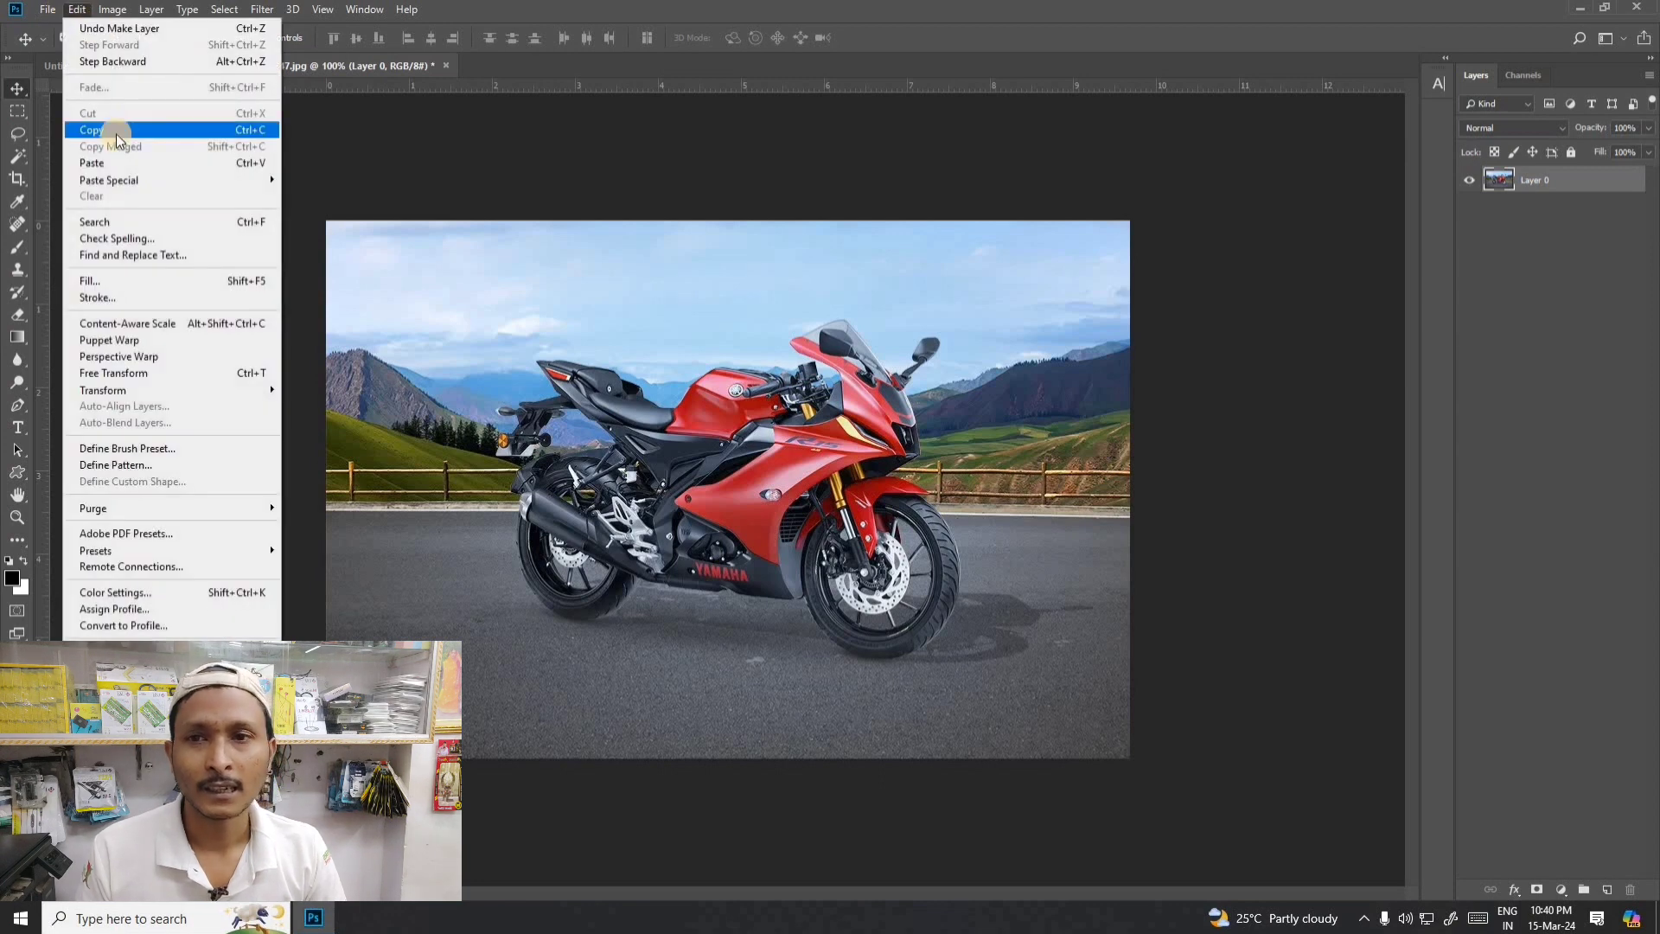
left_click(120, 131)
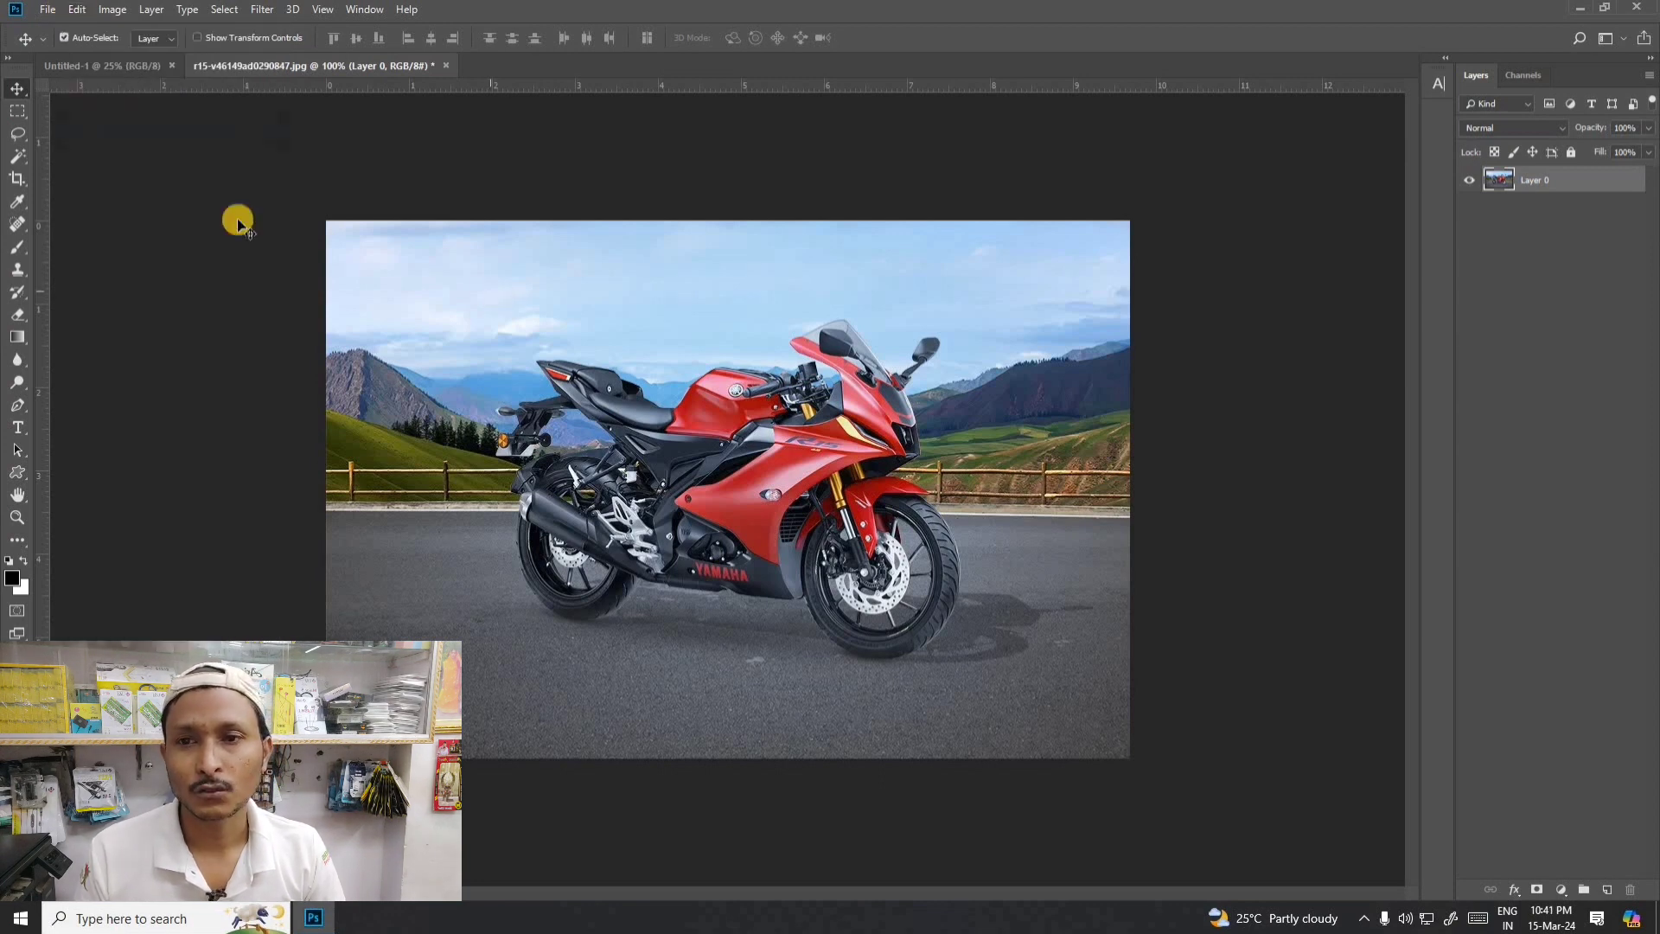
- Select the entire motorcycle photo with the Rectangular Marquee tool and copy the selection
left_click(17, 111)
left_click_drag(261, 177, 1414, 800)
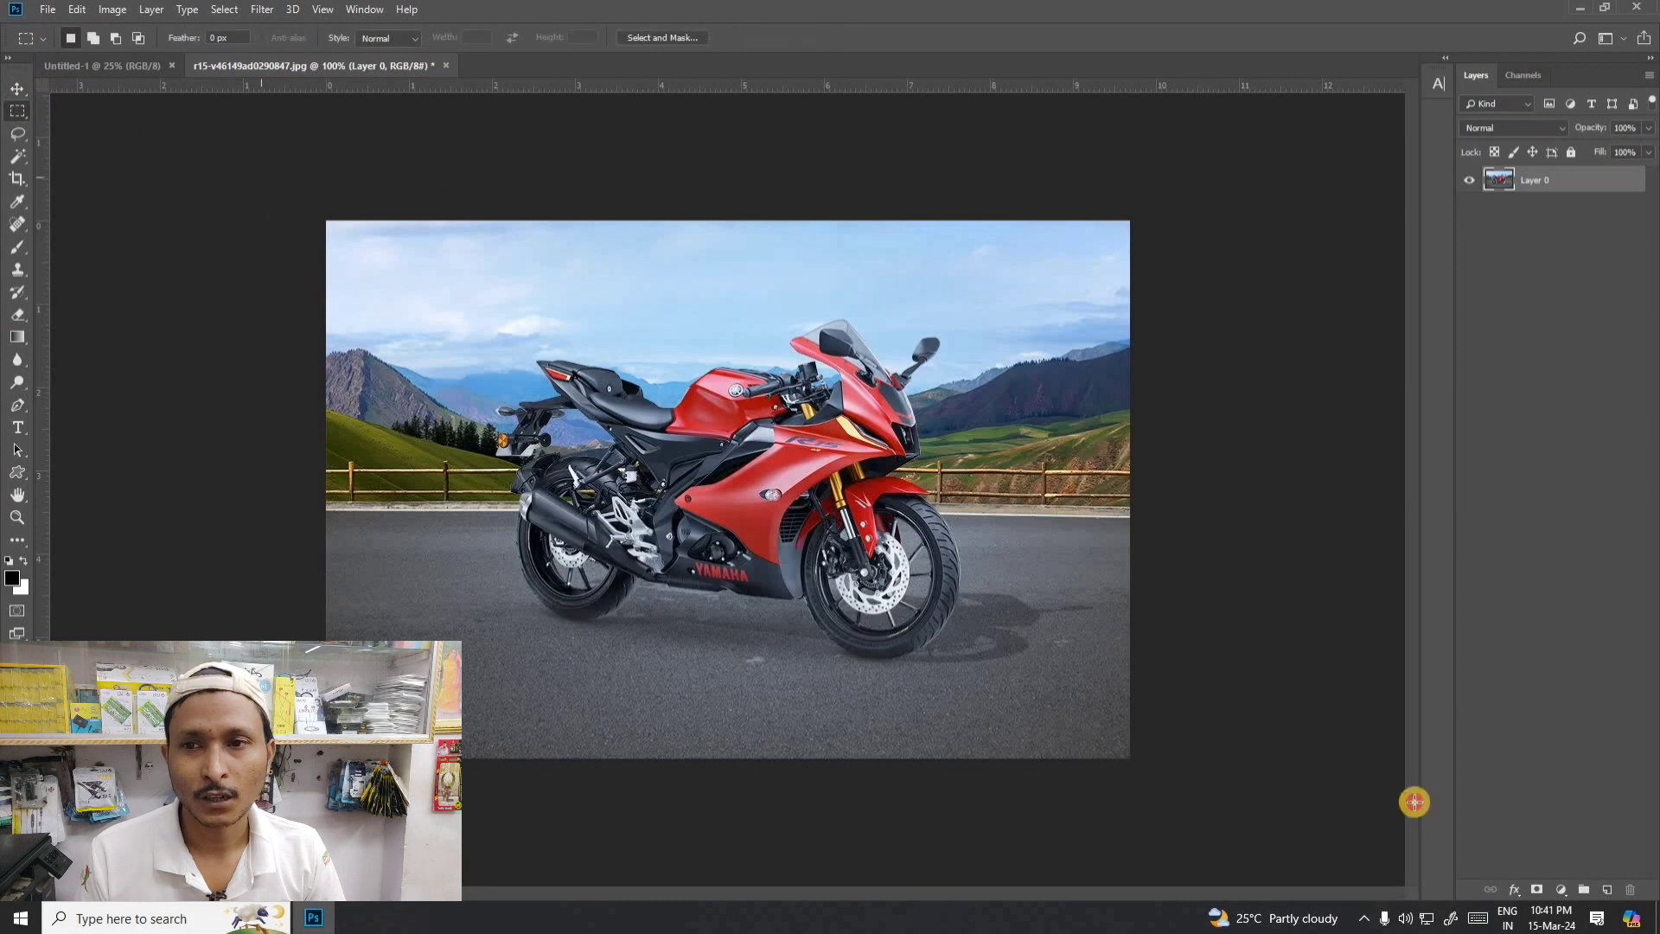
left_click(77, 9)
left_click(96, 131)
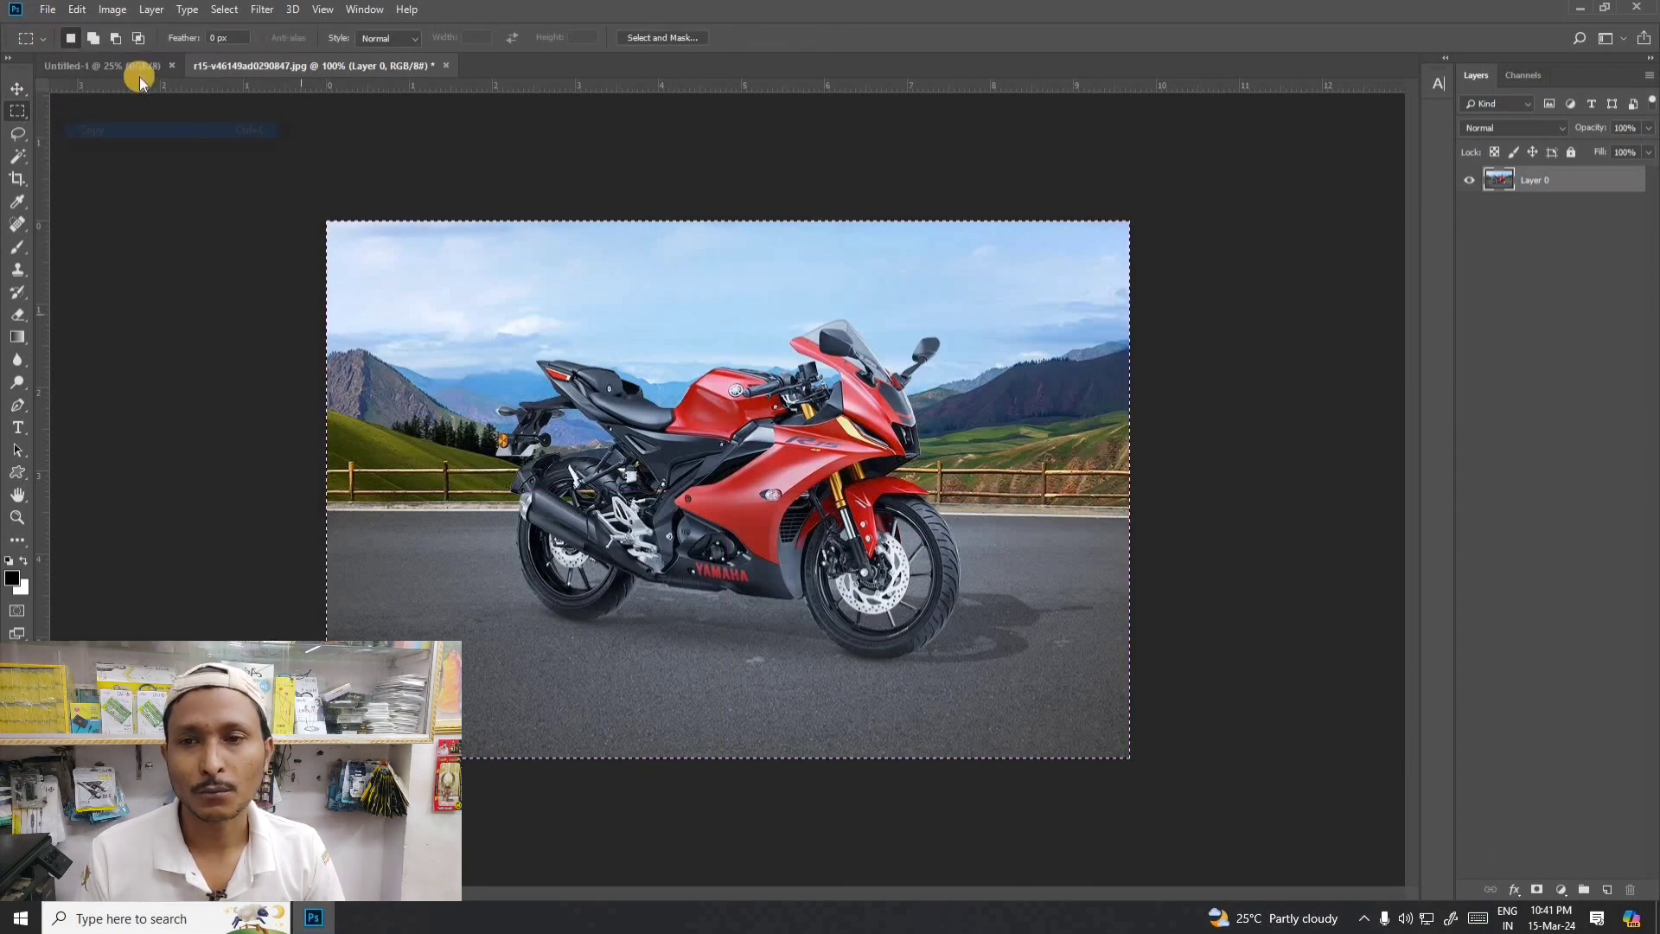
- Paste the copied motorcycle photo into the blank A4 document Untitled-1
left_click(123, 66)
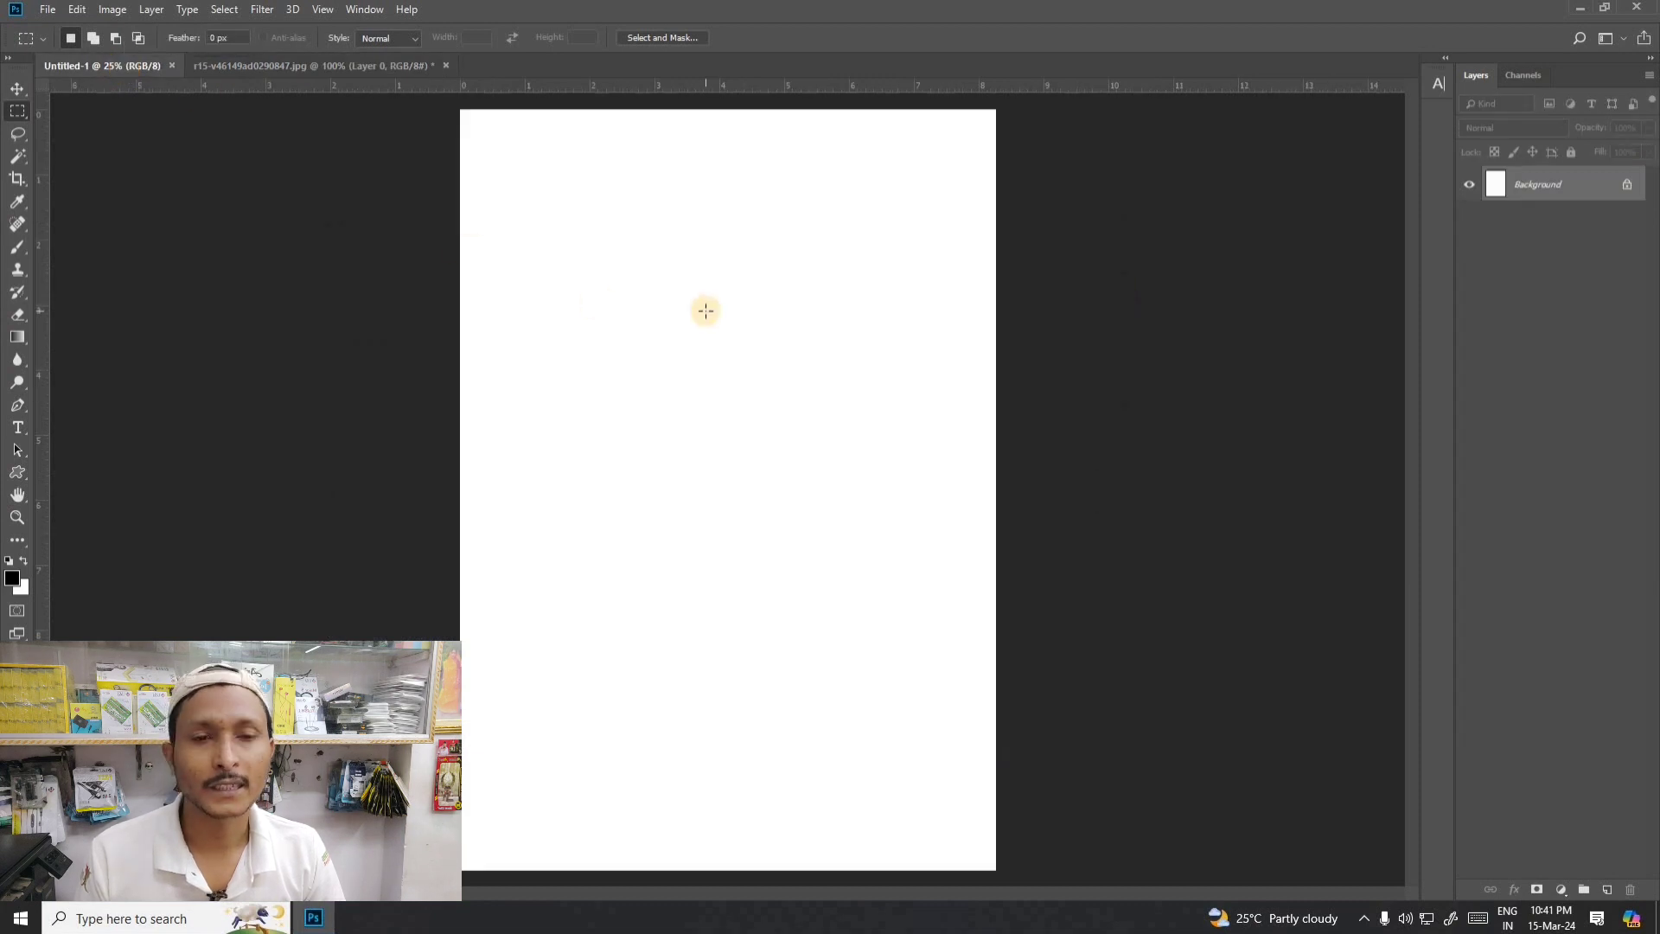
left_click(76, 9)
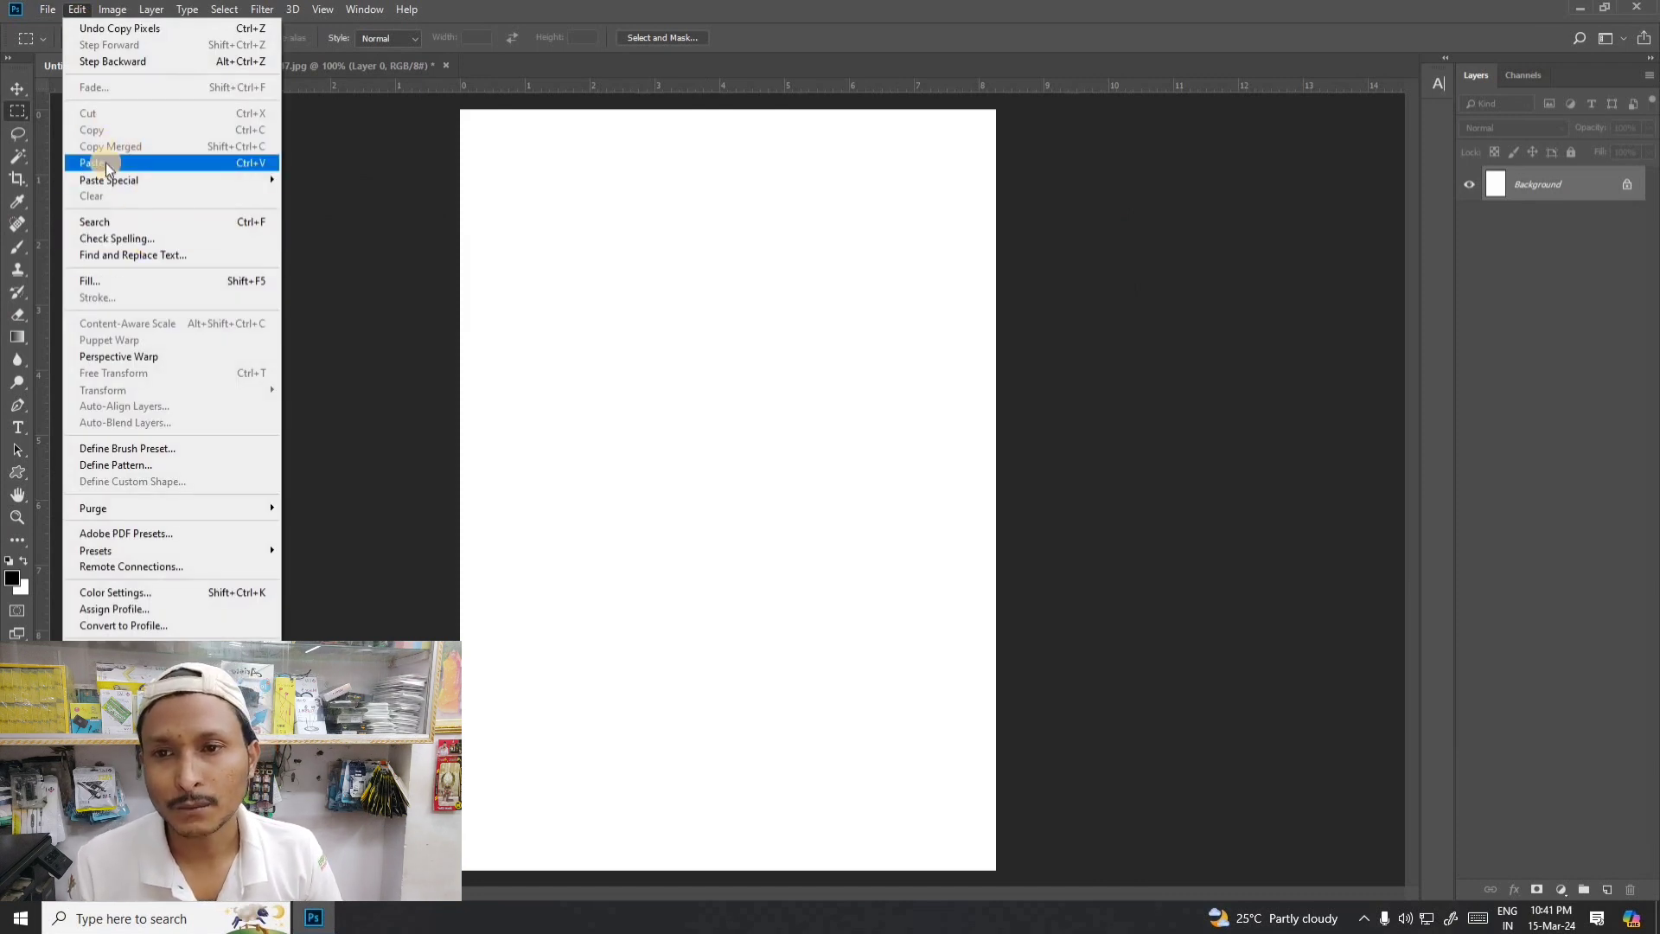
left_click(106, 163)
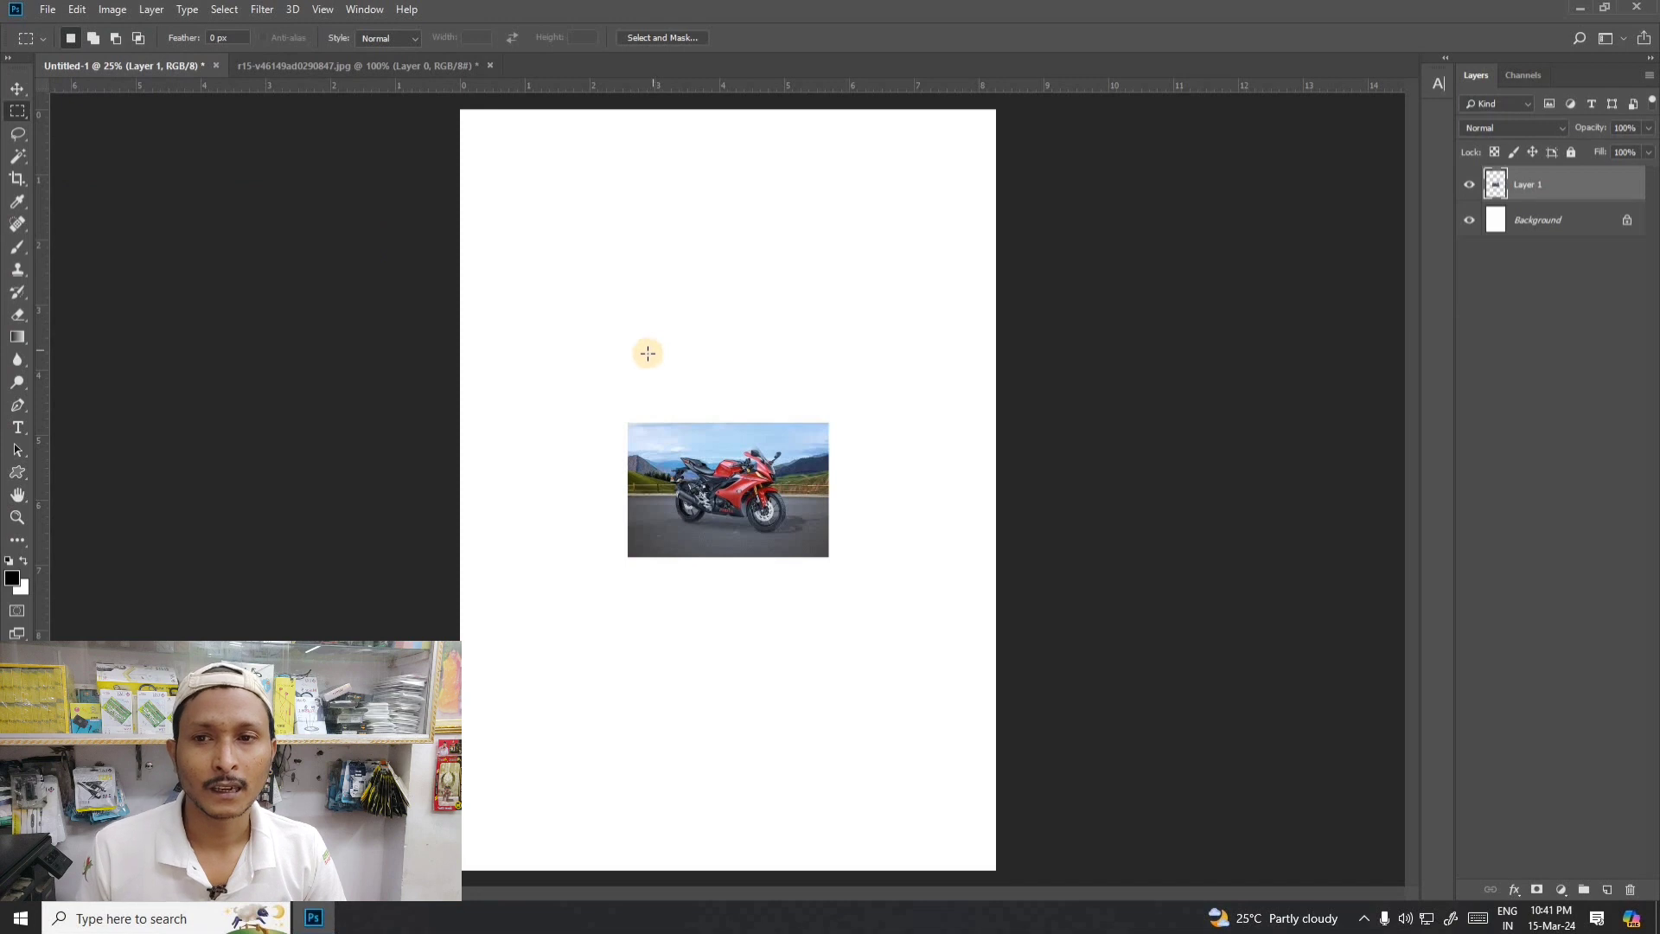
- Move the pasted motorcycle photo upward and slightly to the left on the A4 page
left_click(18, 88)
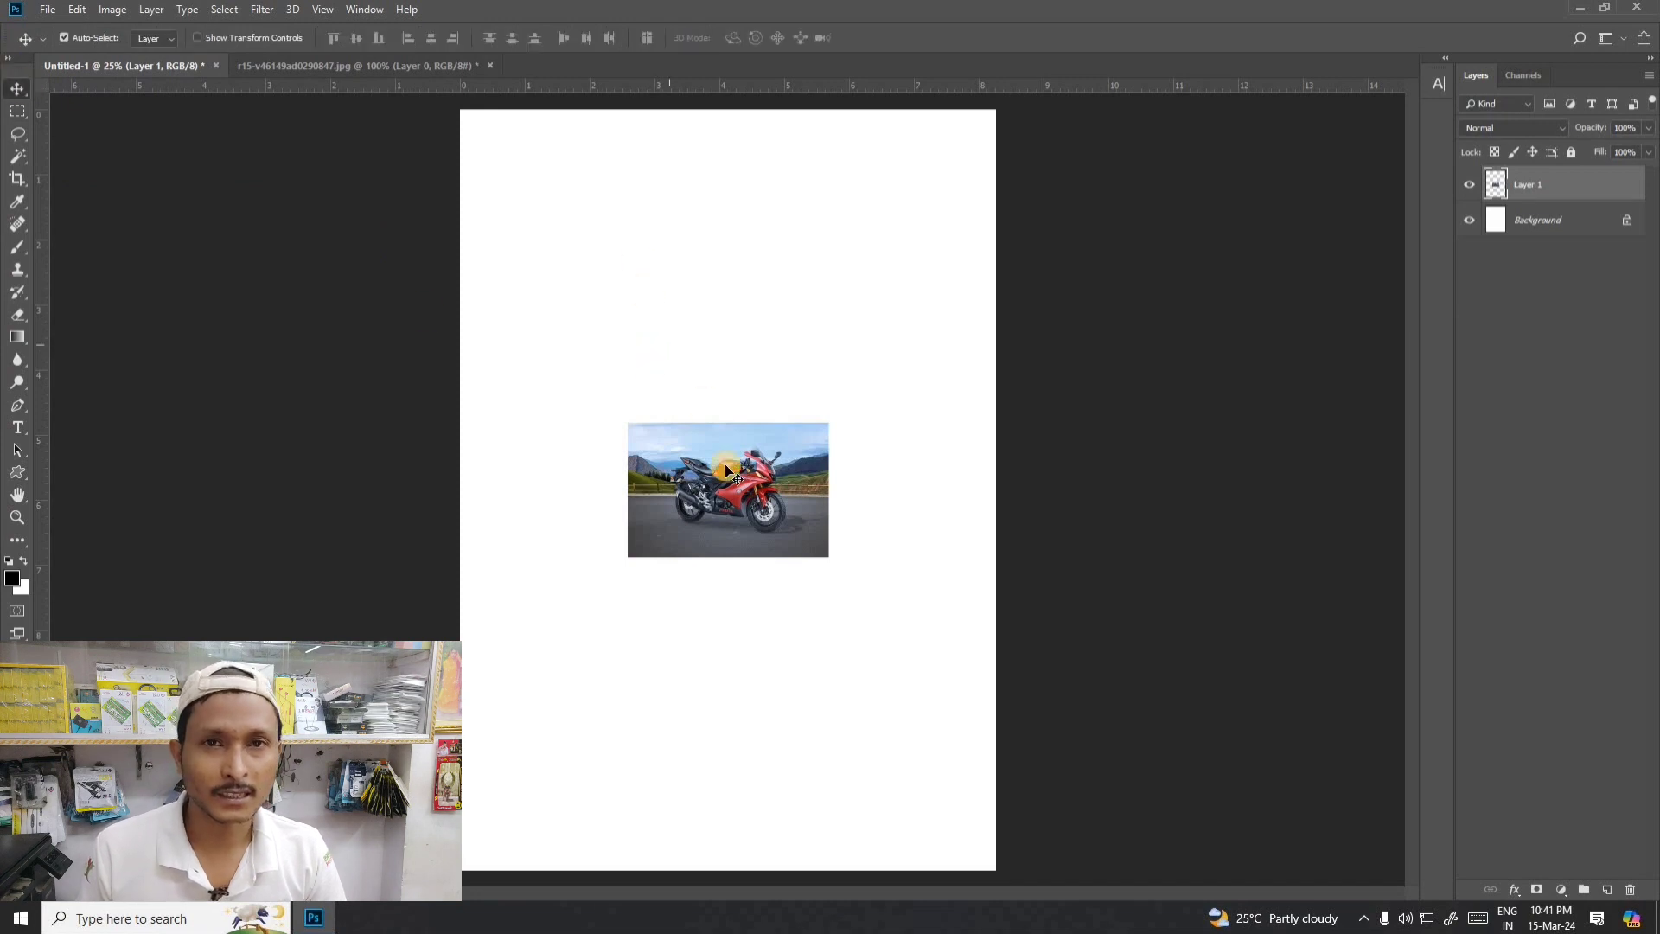
left_click_drag(727, 467, 733, 398)
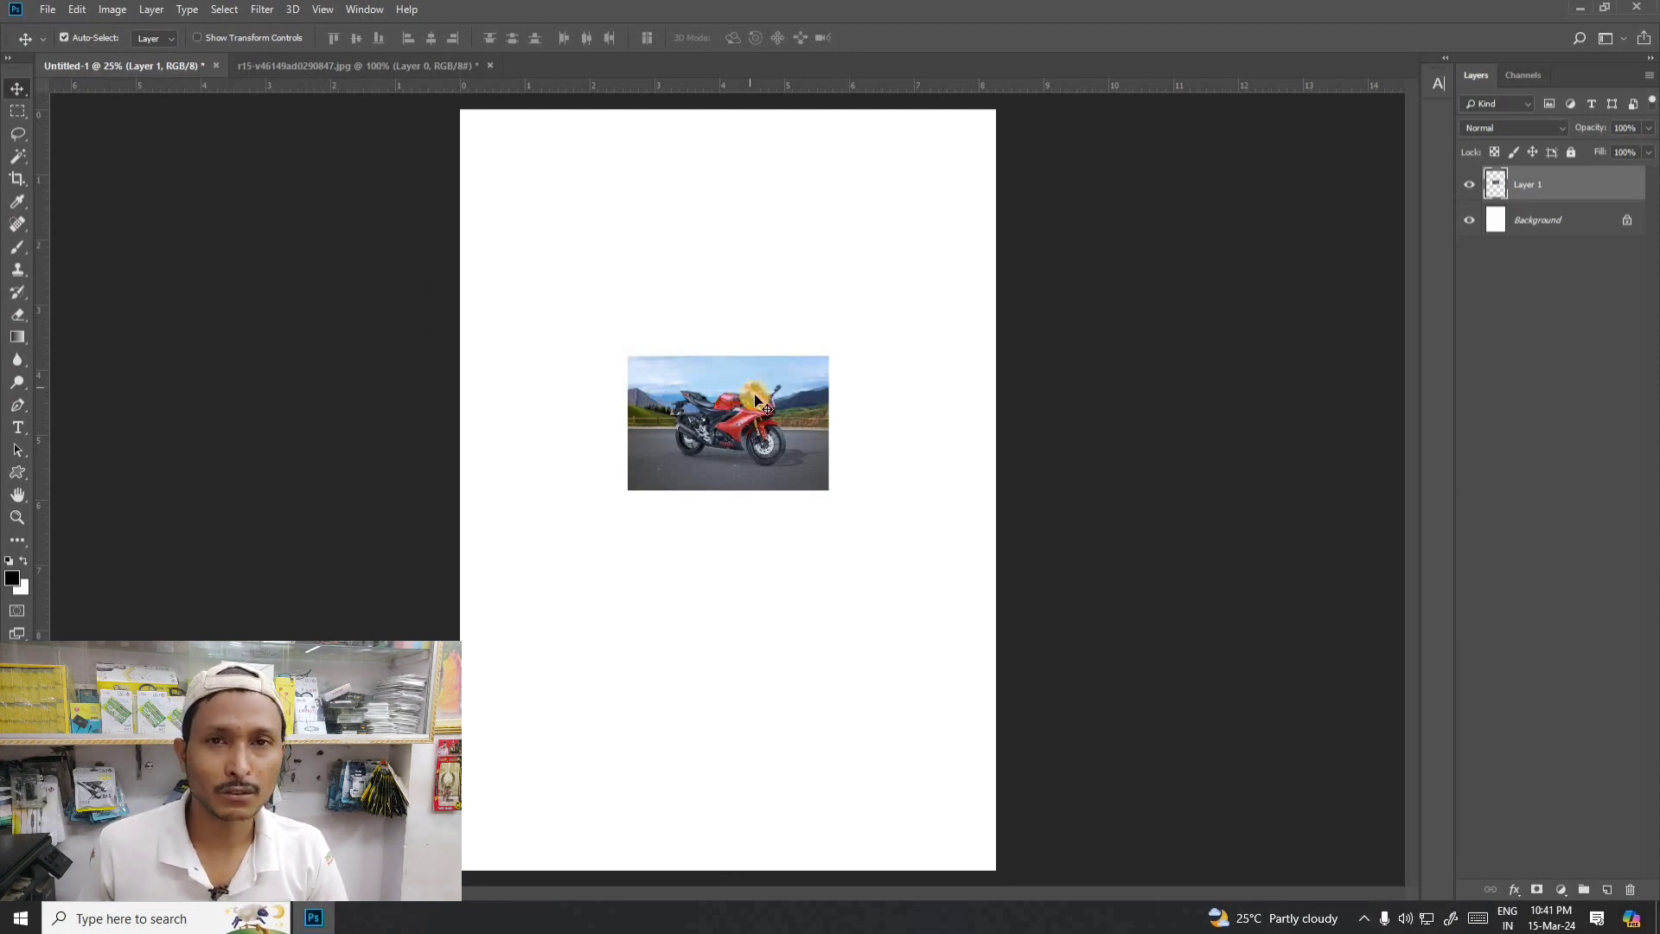
left_click_drag(755, 399, 744, 378)
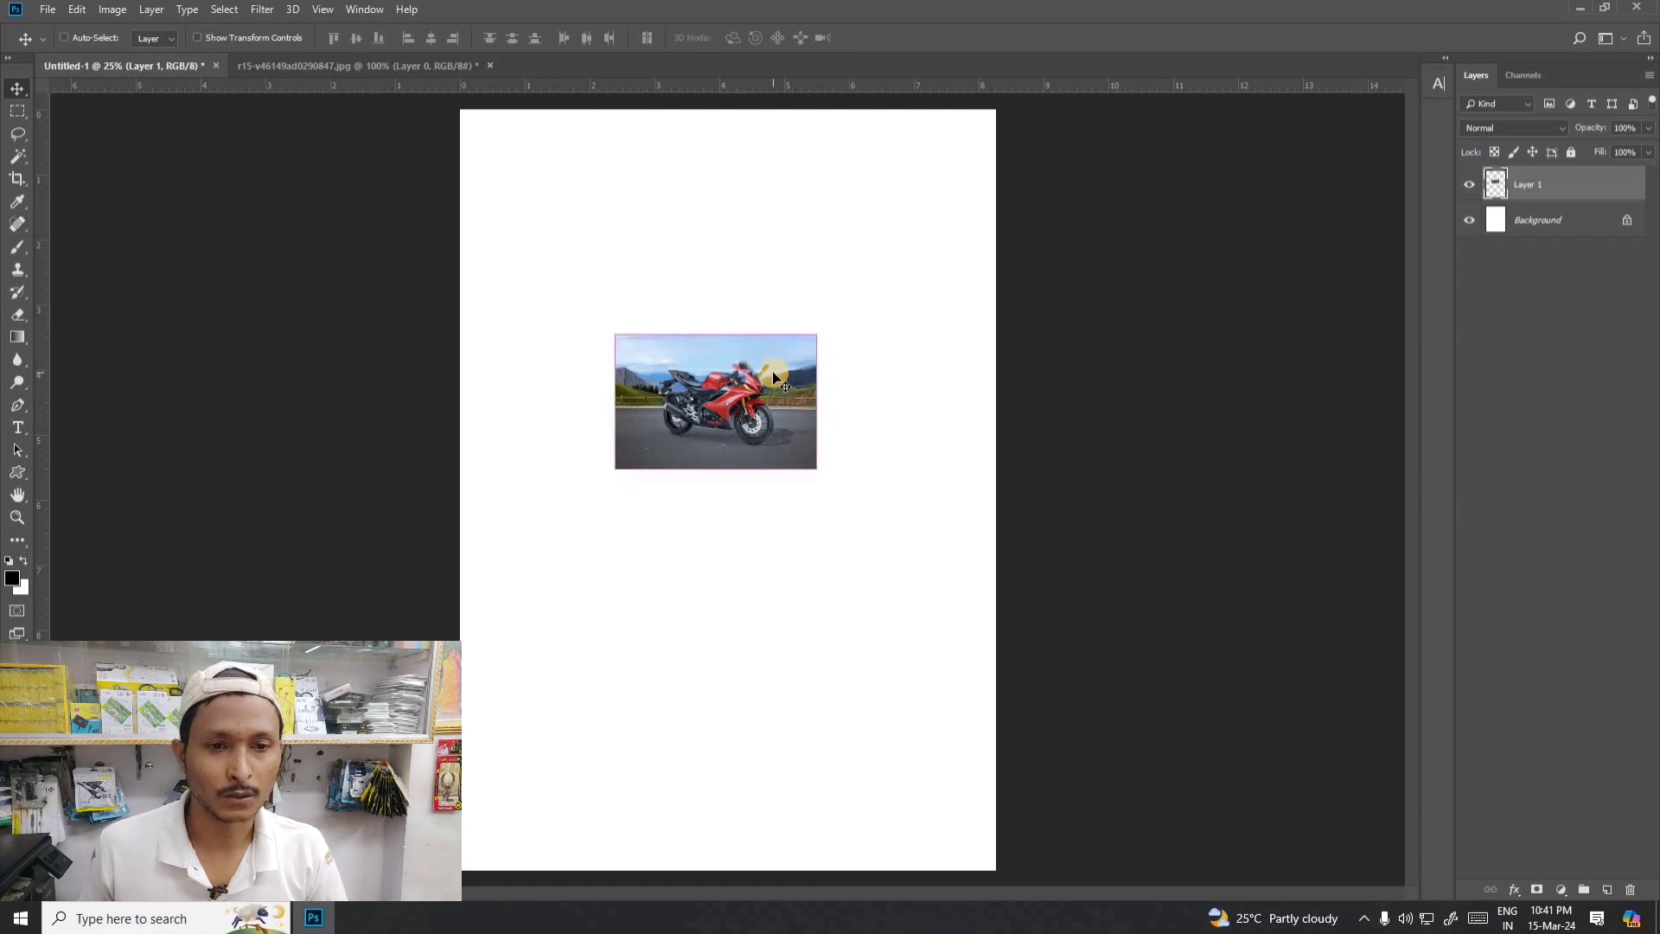
key("ctrl+t")
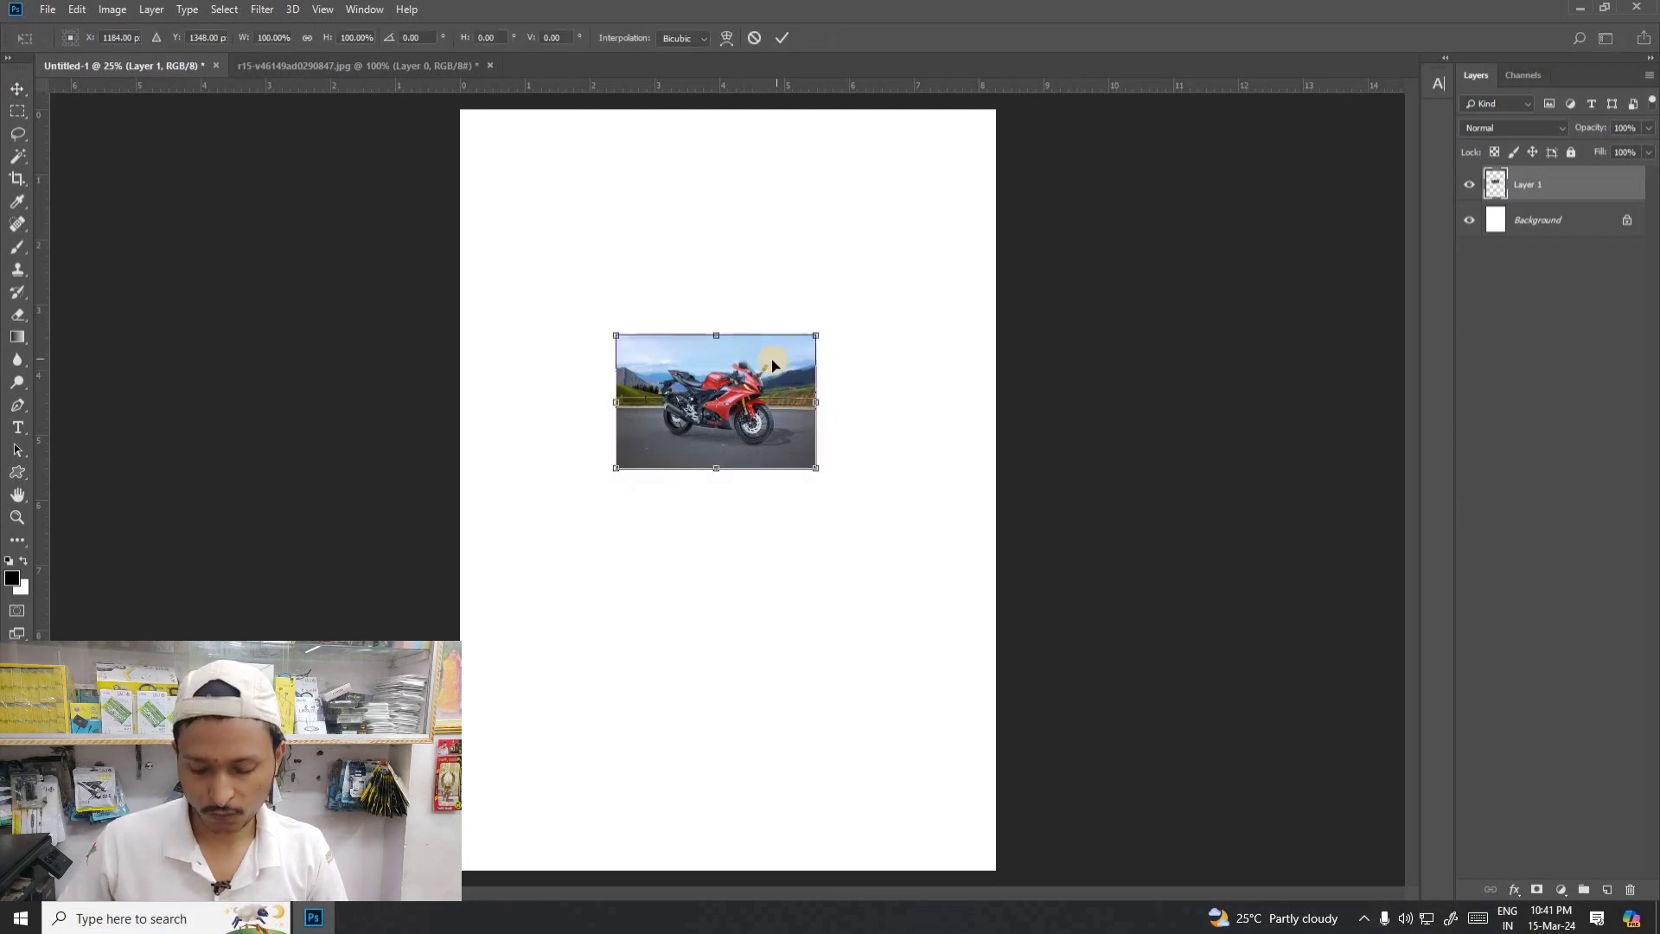
key("Return")
left_click(77, 9)
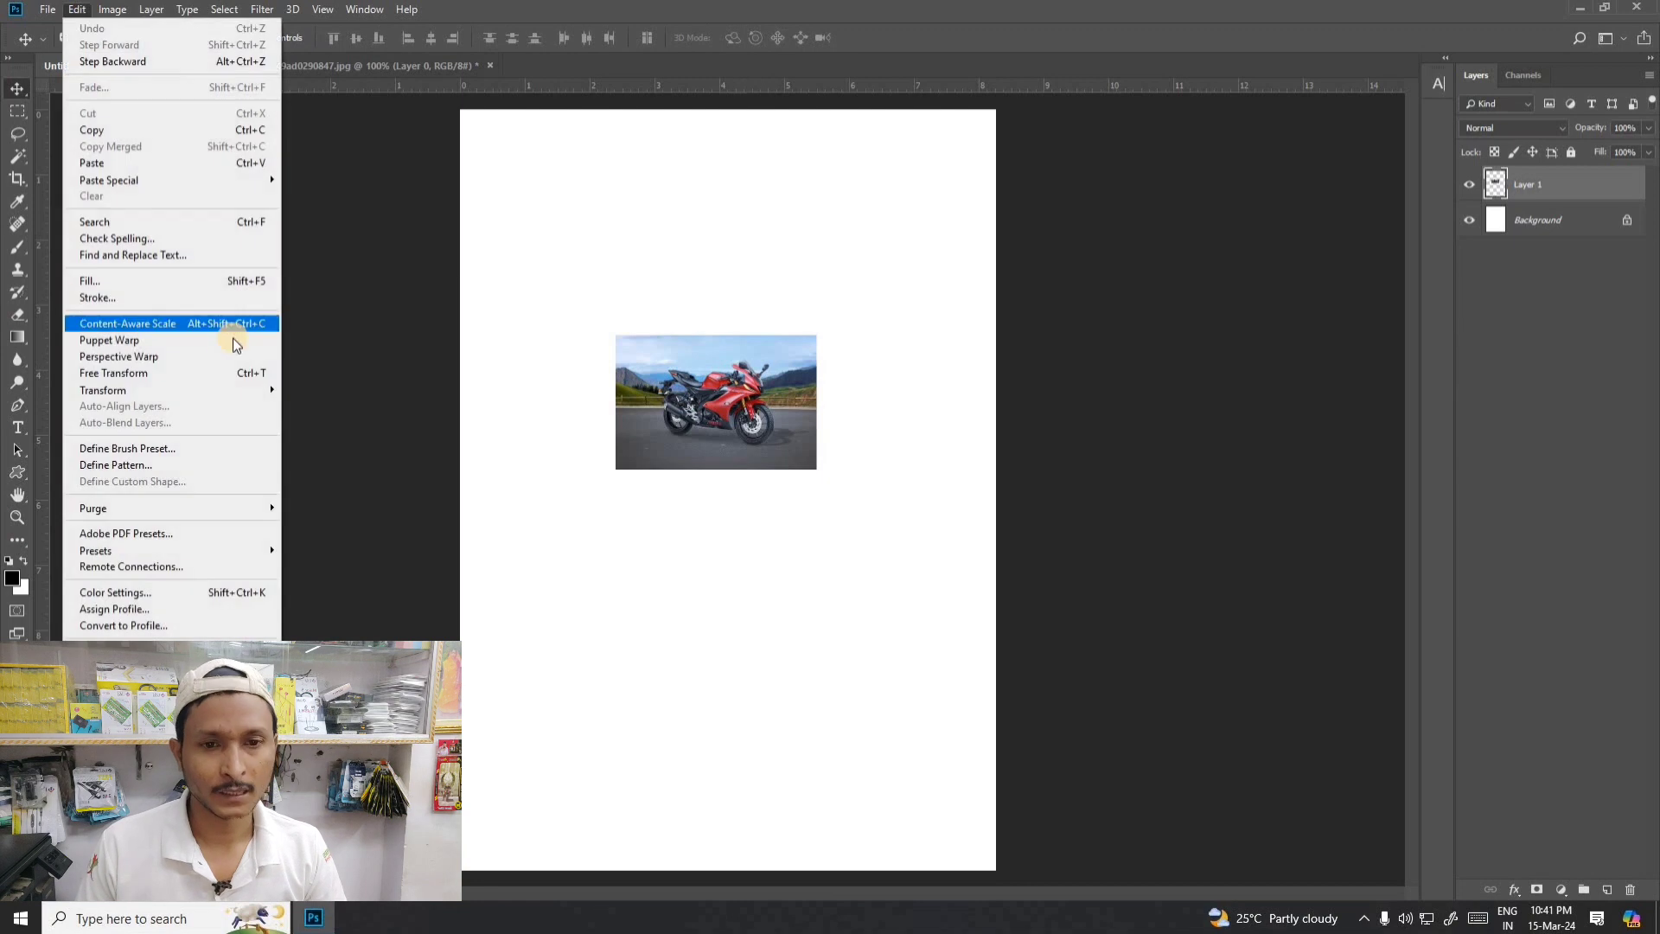
mouse_move(186, 389)
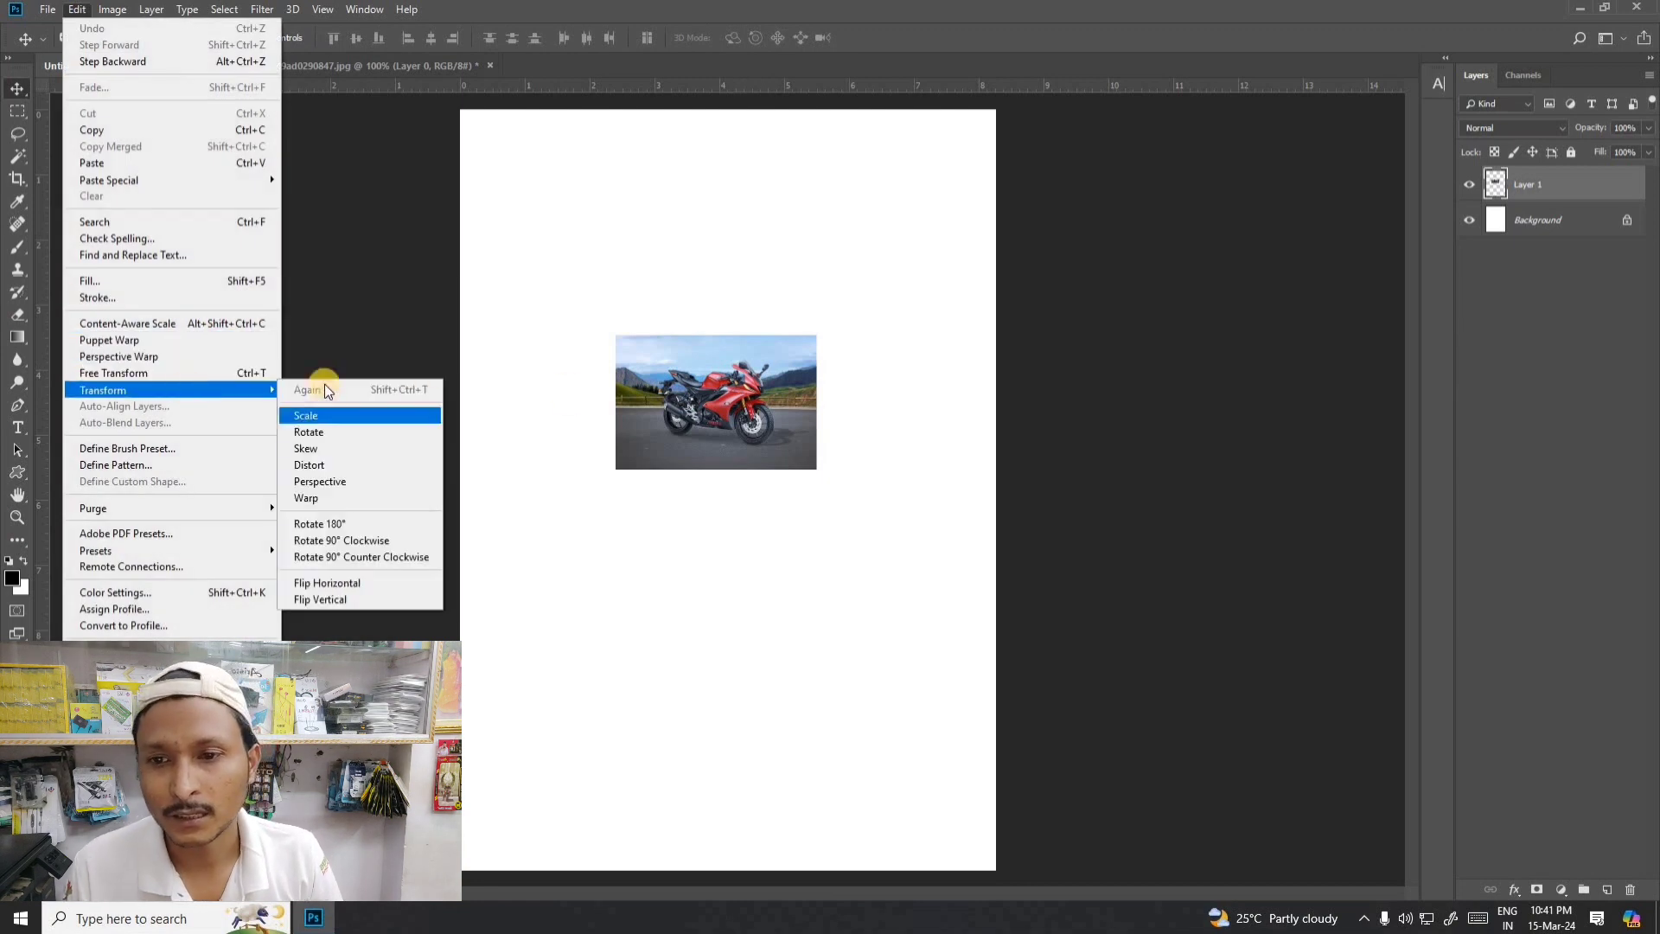
left_click(687, 427)
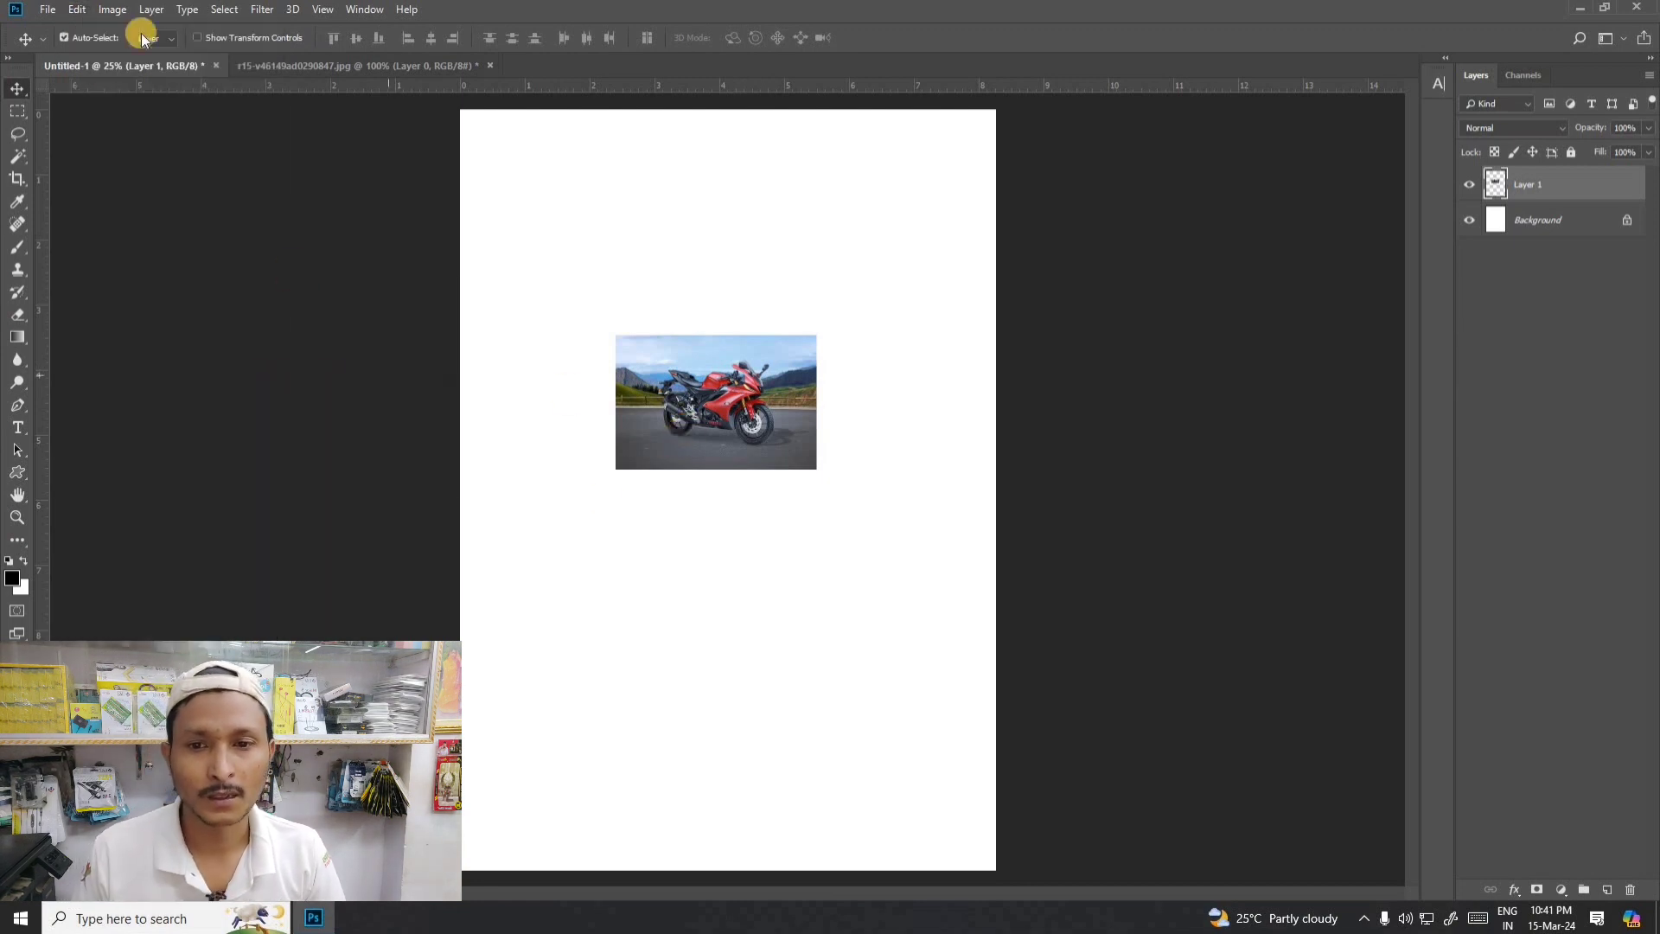
- Scale the pasted motorcycle photo proportionally to about 224.5% and centre it horizontally on the A4 page
left_click(78, 11)
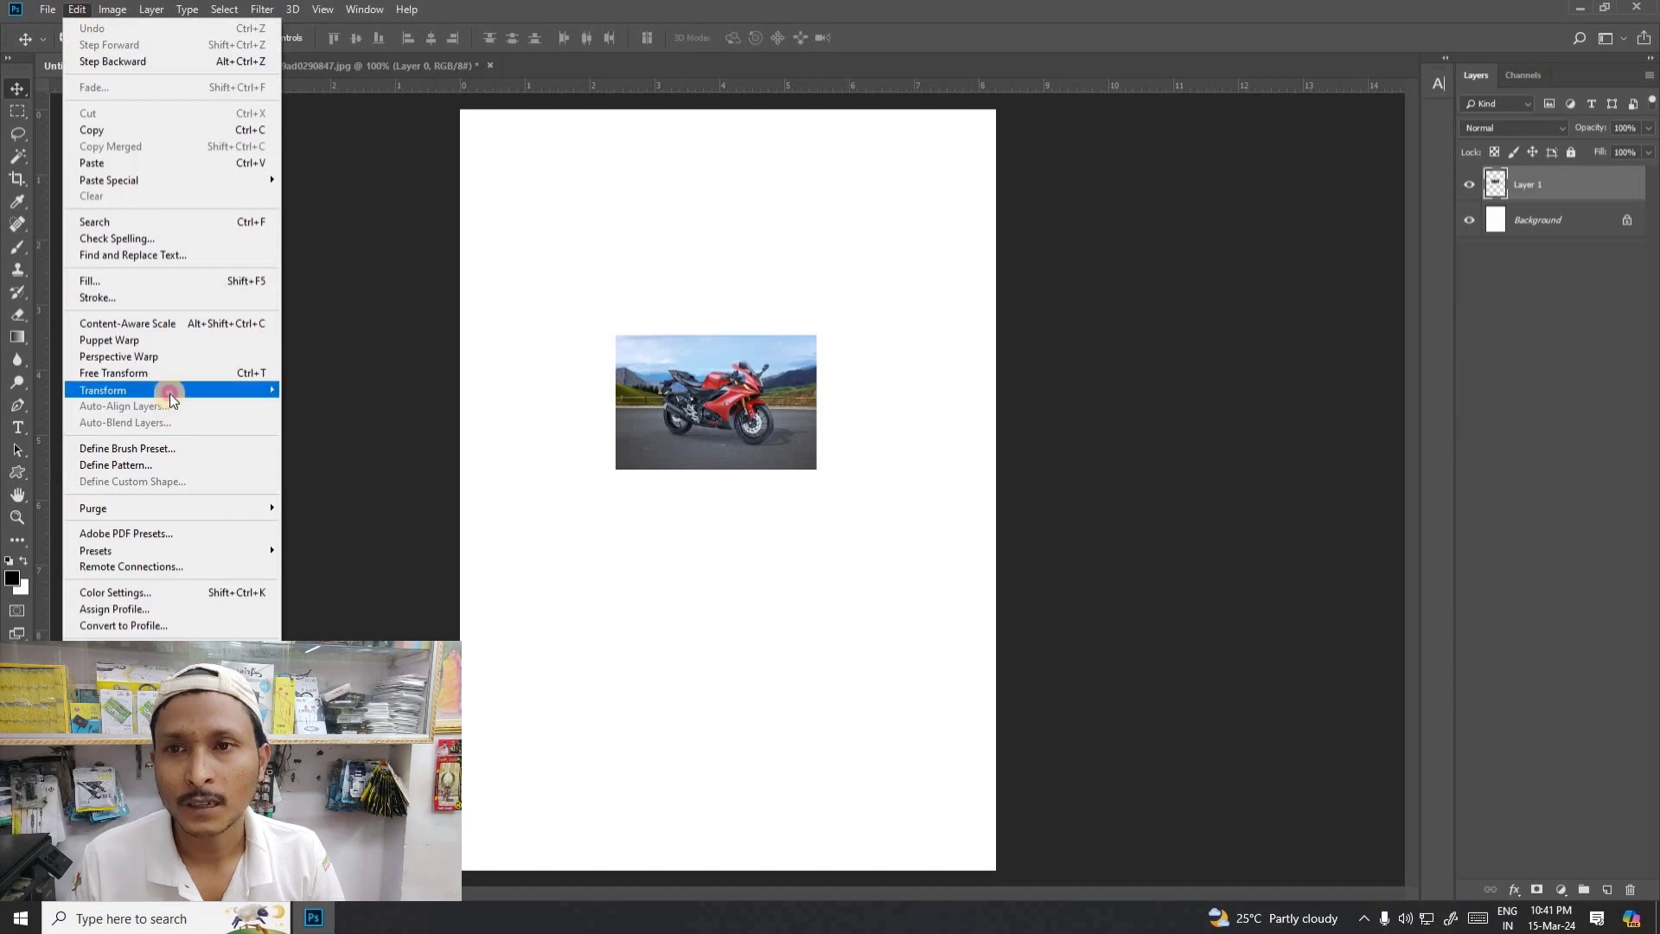
mouse_move(169, 392)
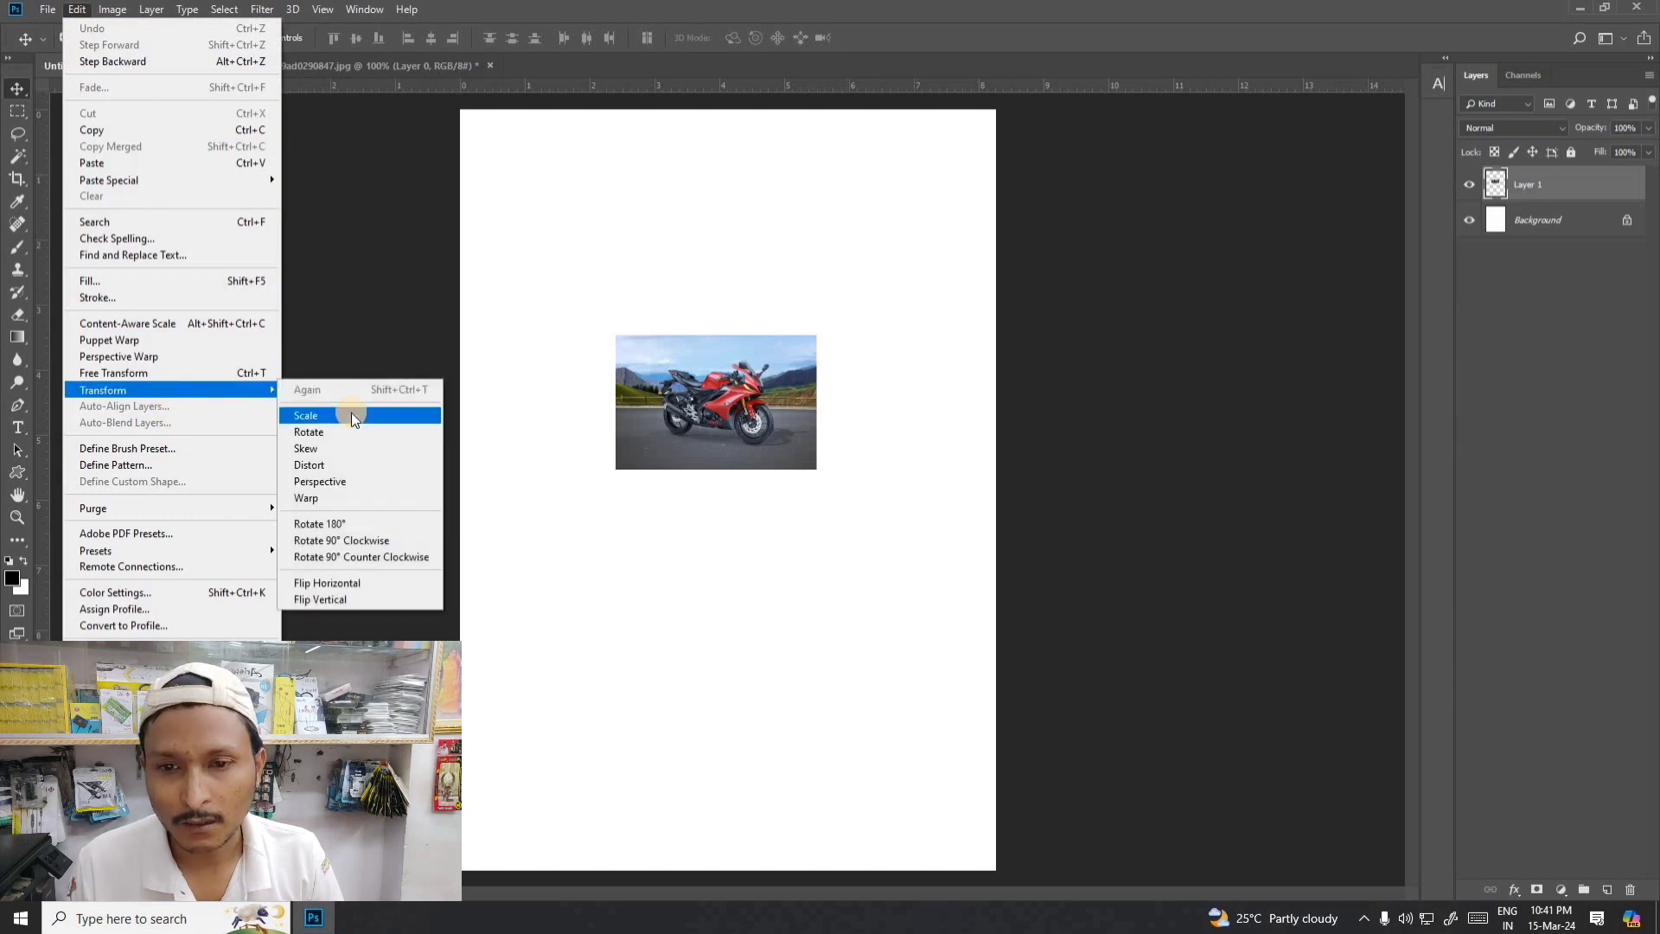
left_click(351, 416)
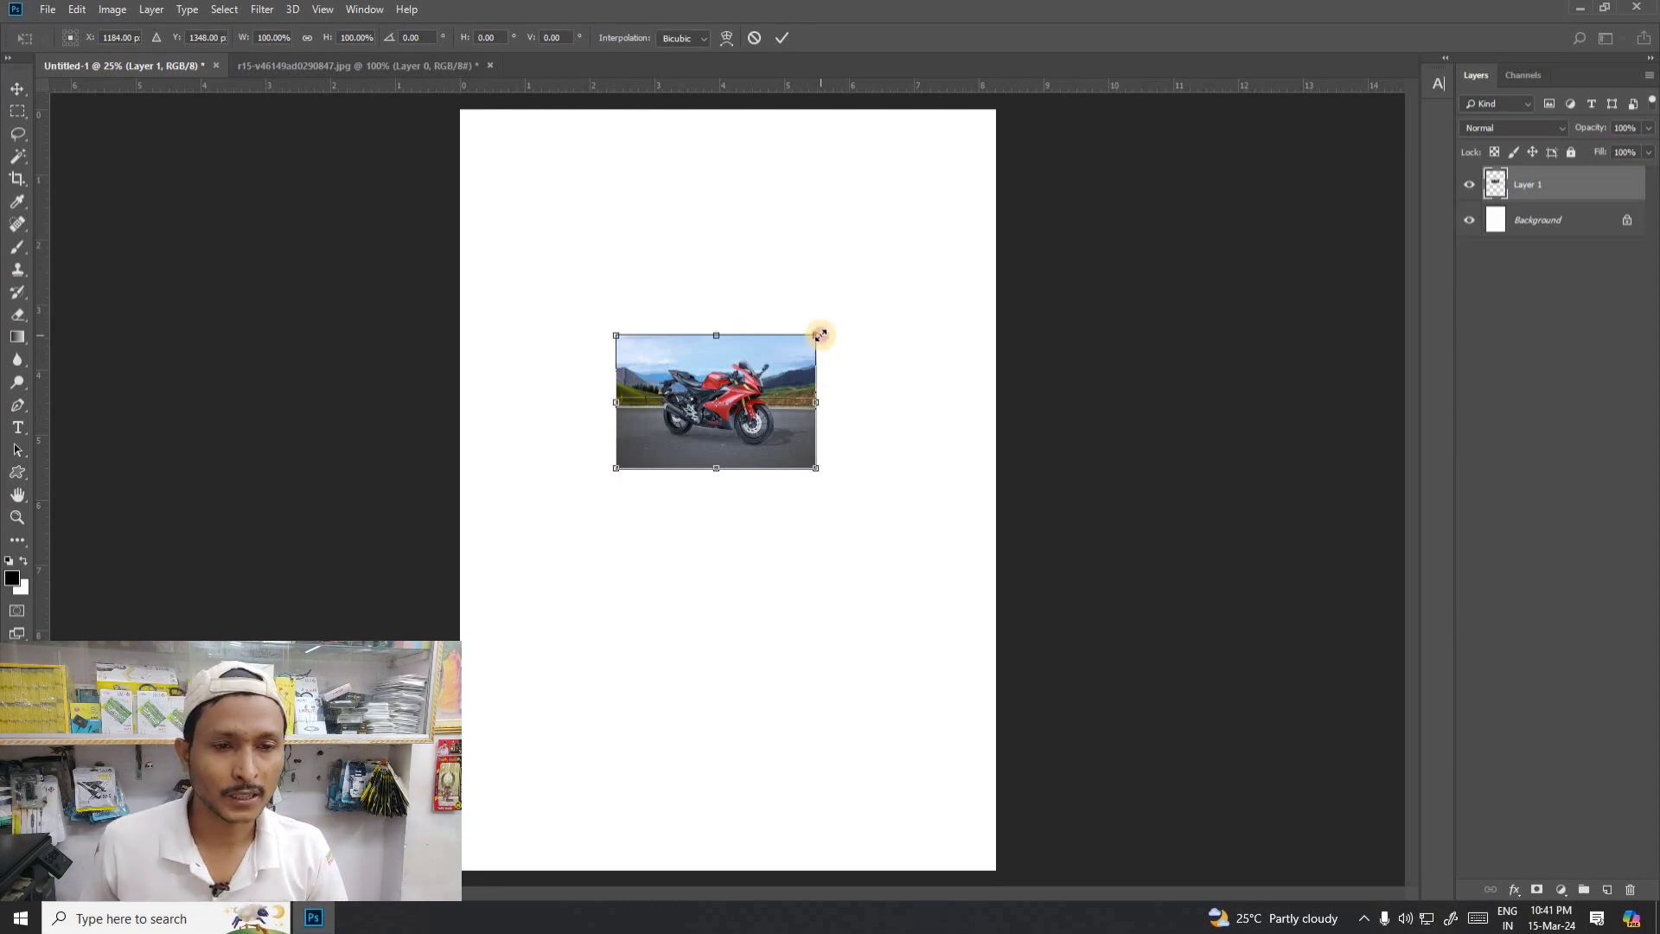
left_click_drag(819, 334, 942, 249)
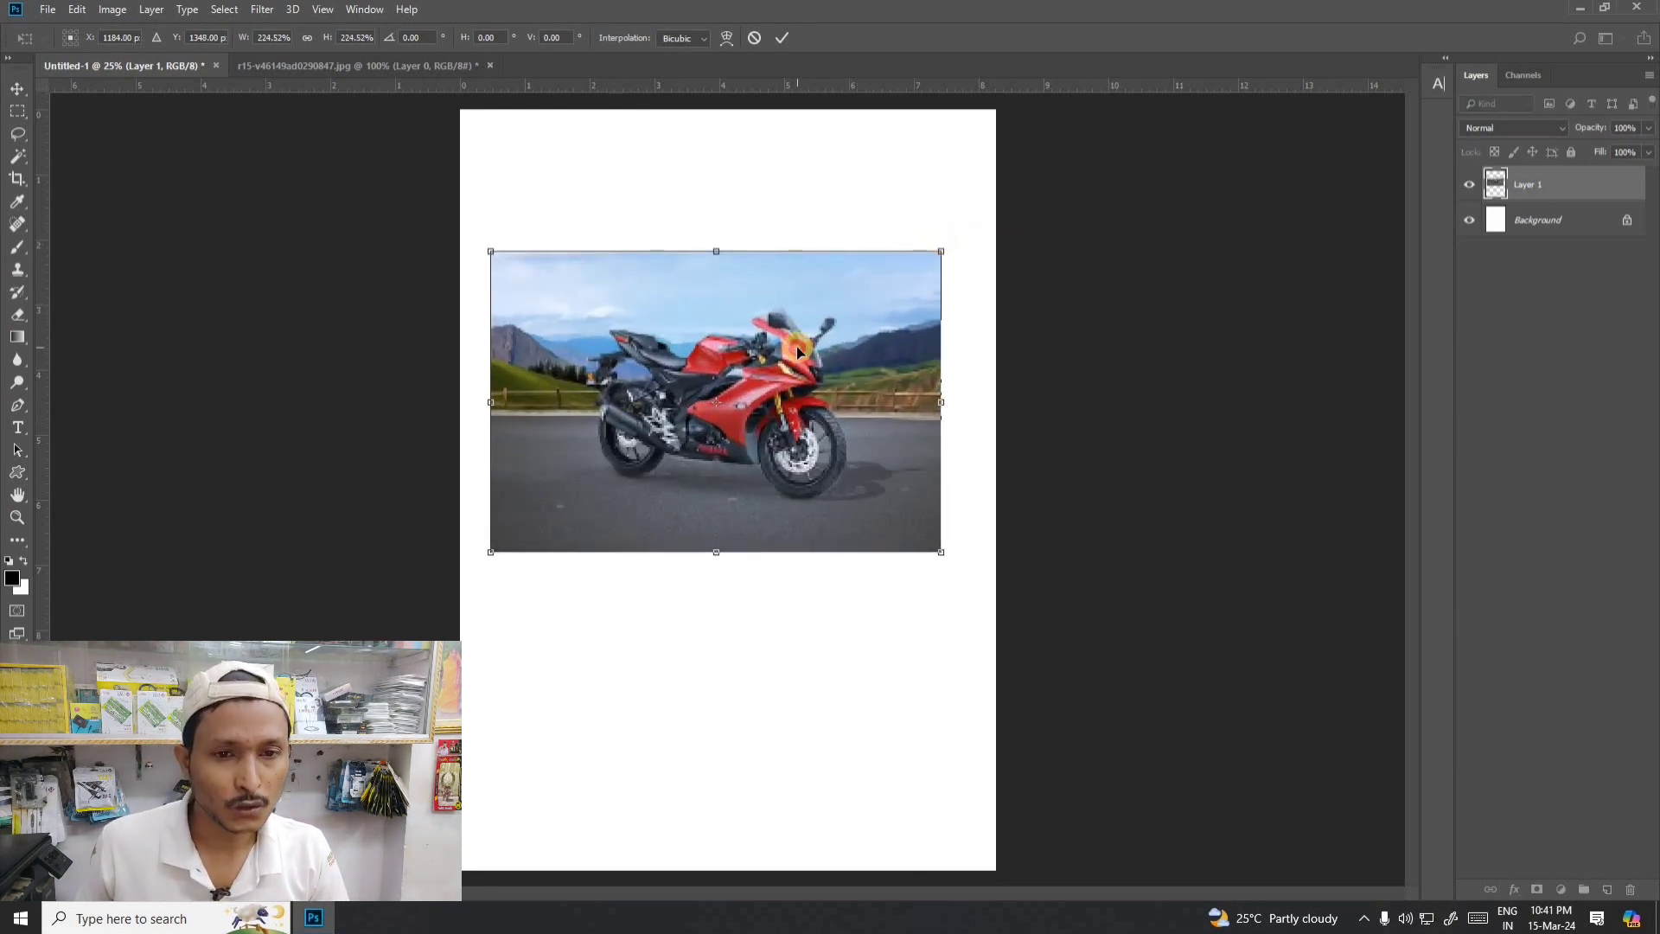
left_click_drag(797, 350, 809, 348)
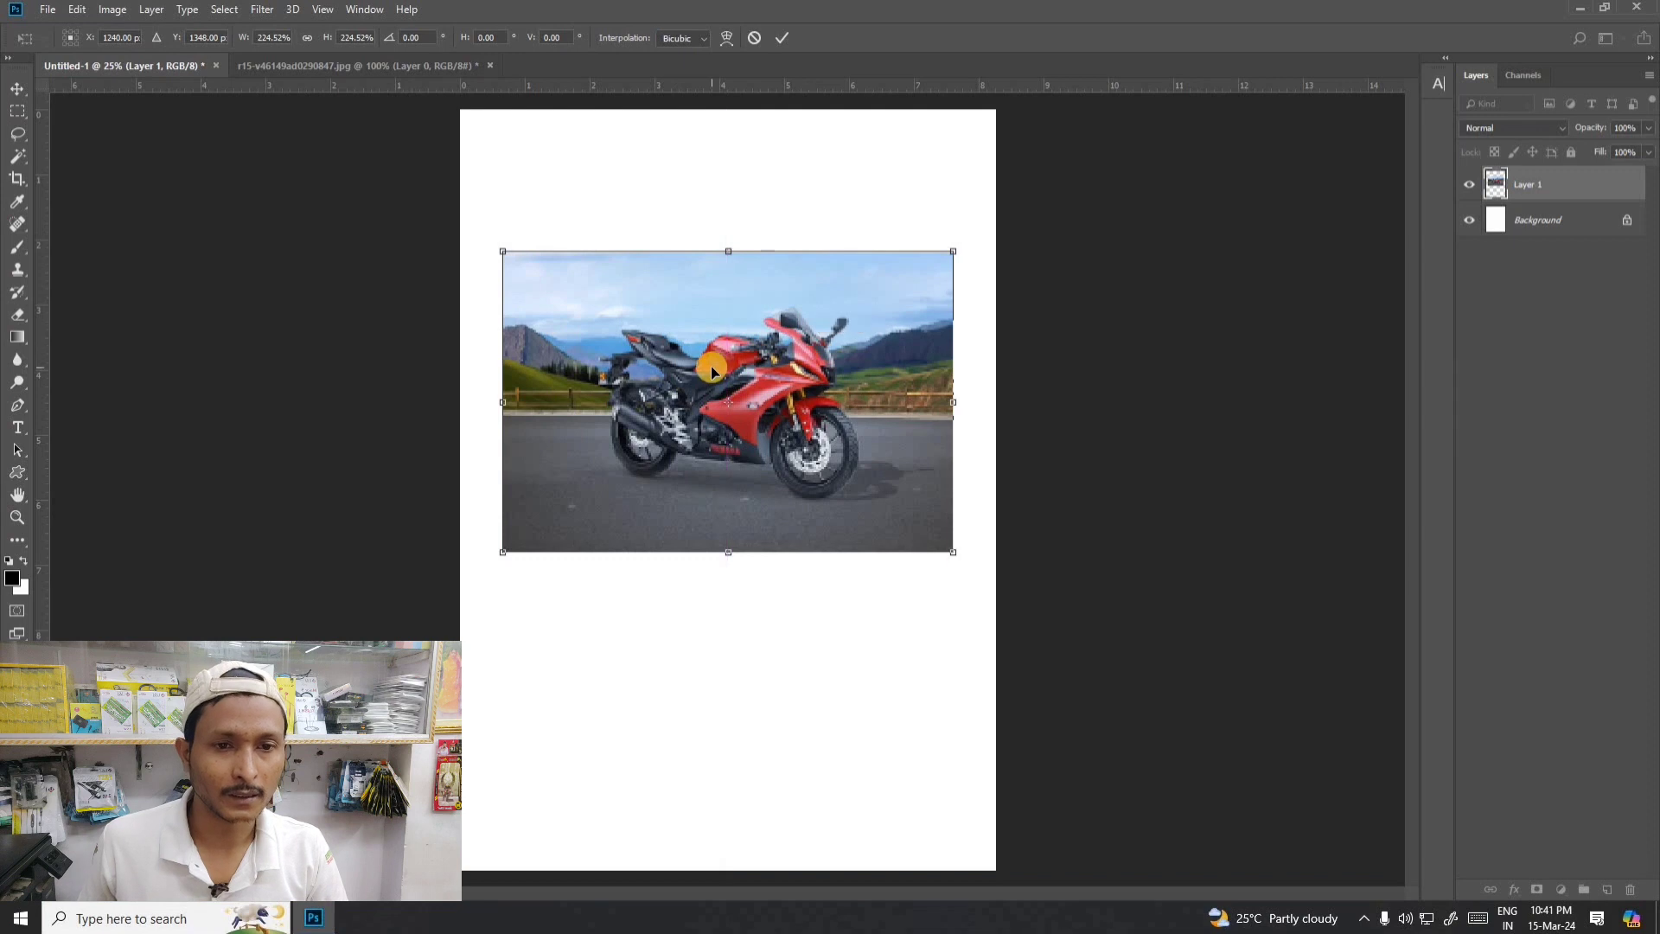
key("Return")
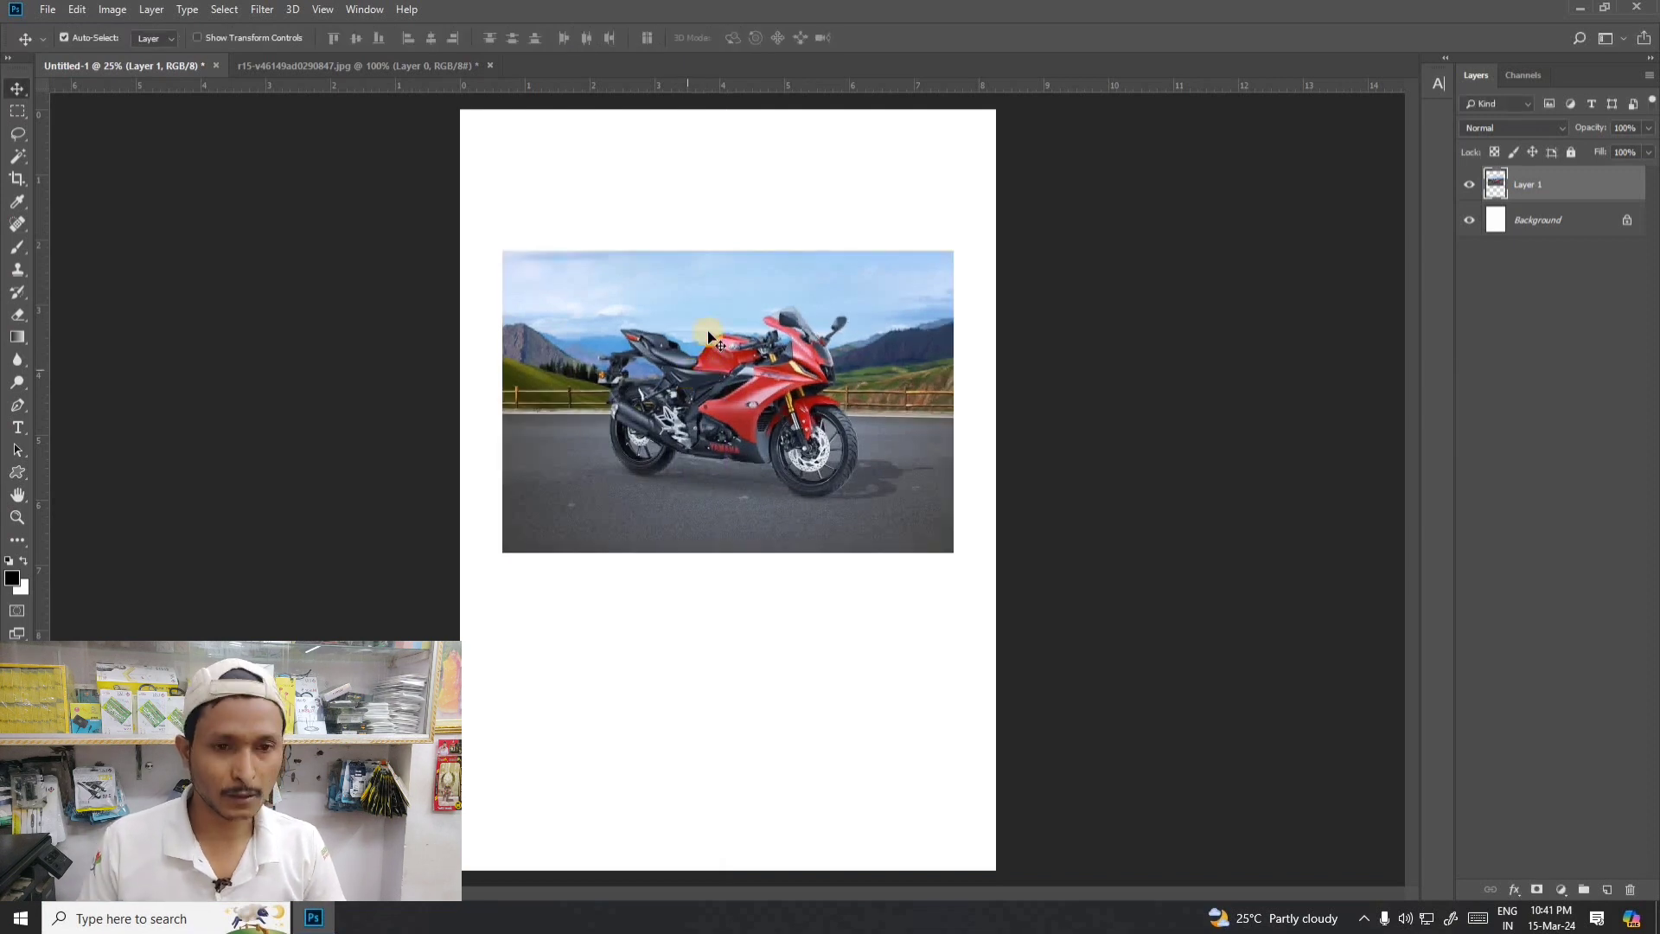
- Move the motorcycle photo with the Move tool toward the page's lower-right corner so that it extends past the edge
right_click(17, 91)
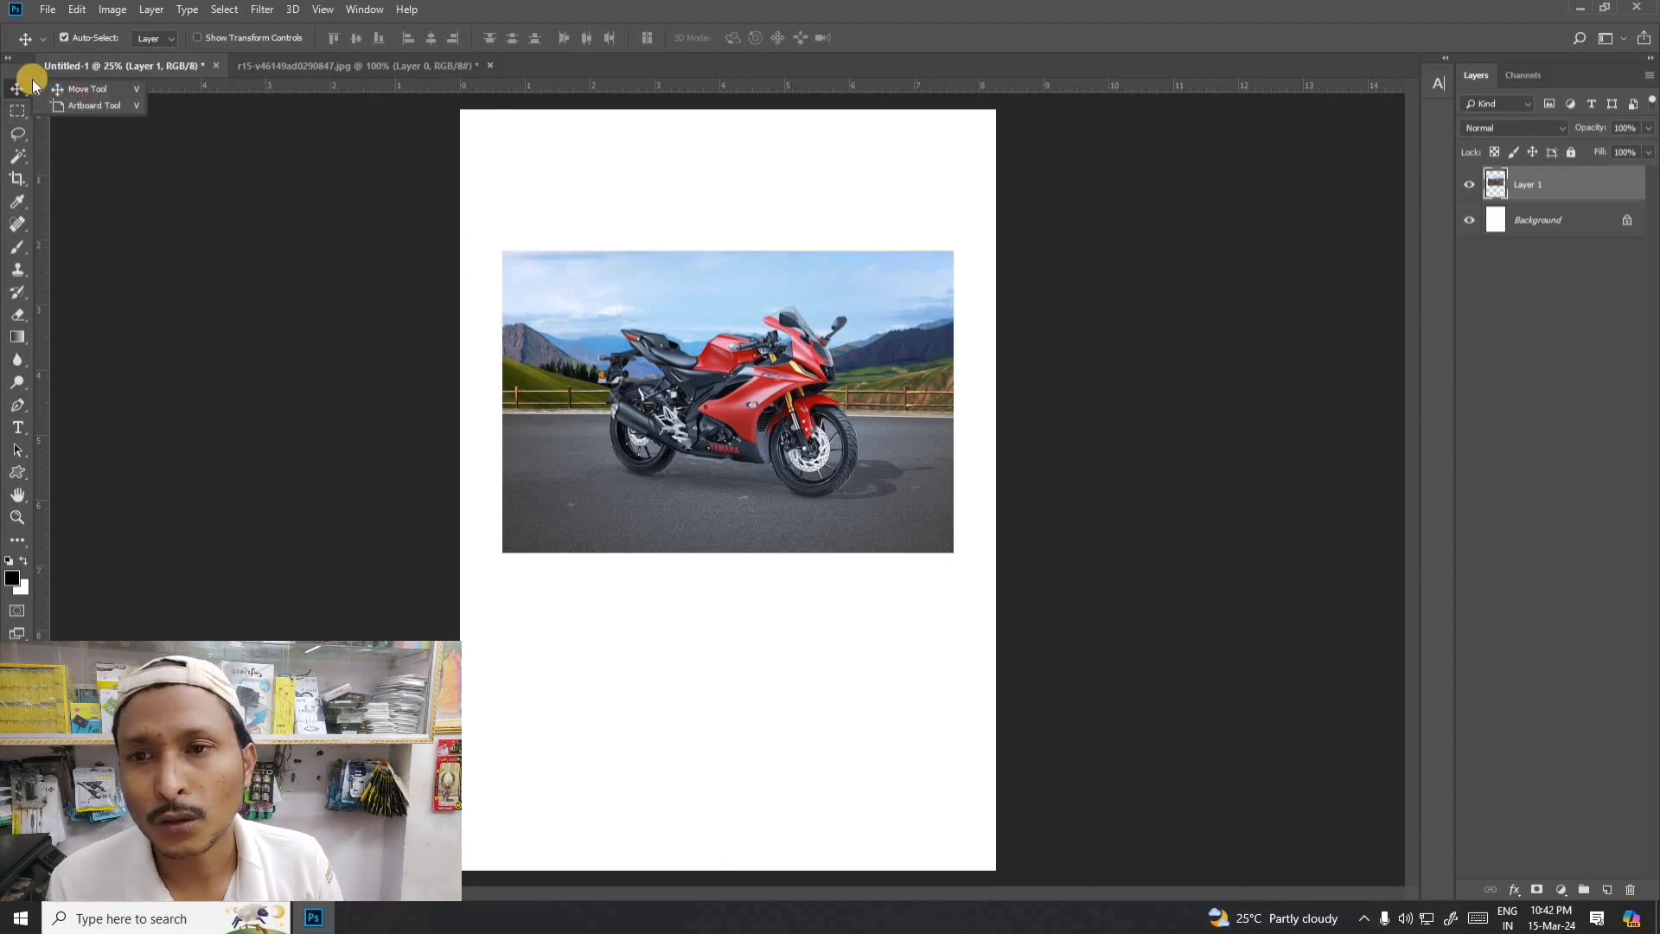
left_click(67, 88)
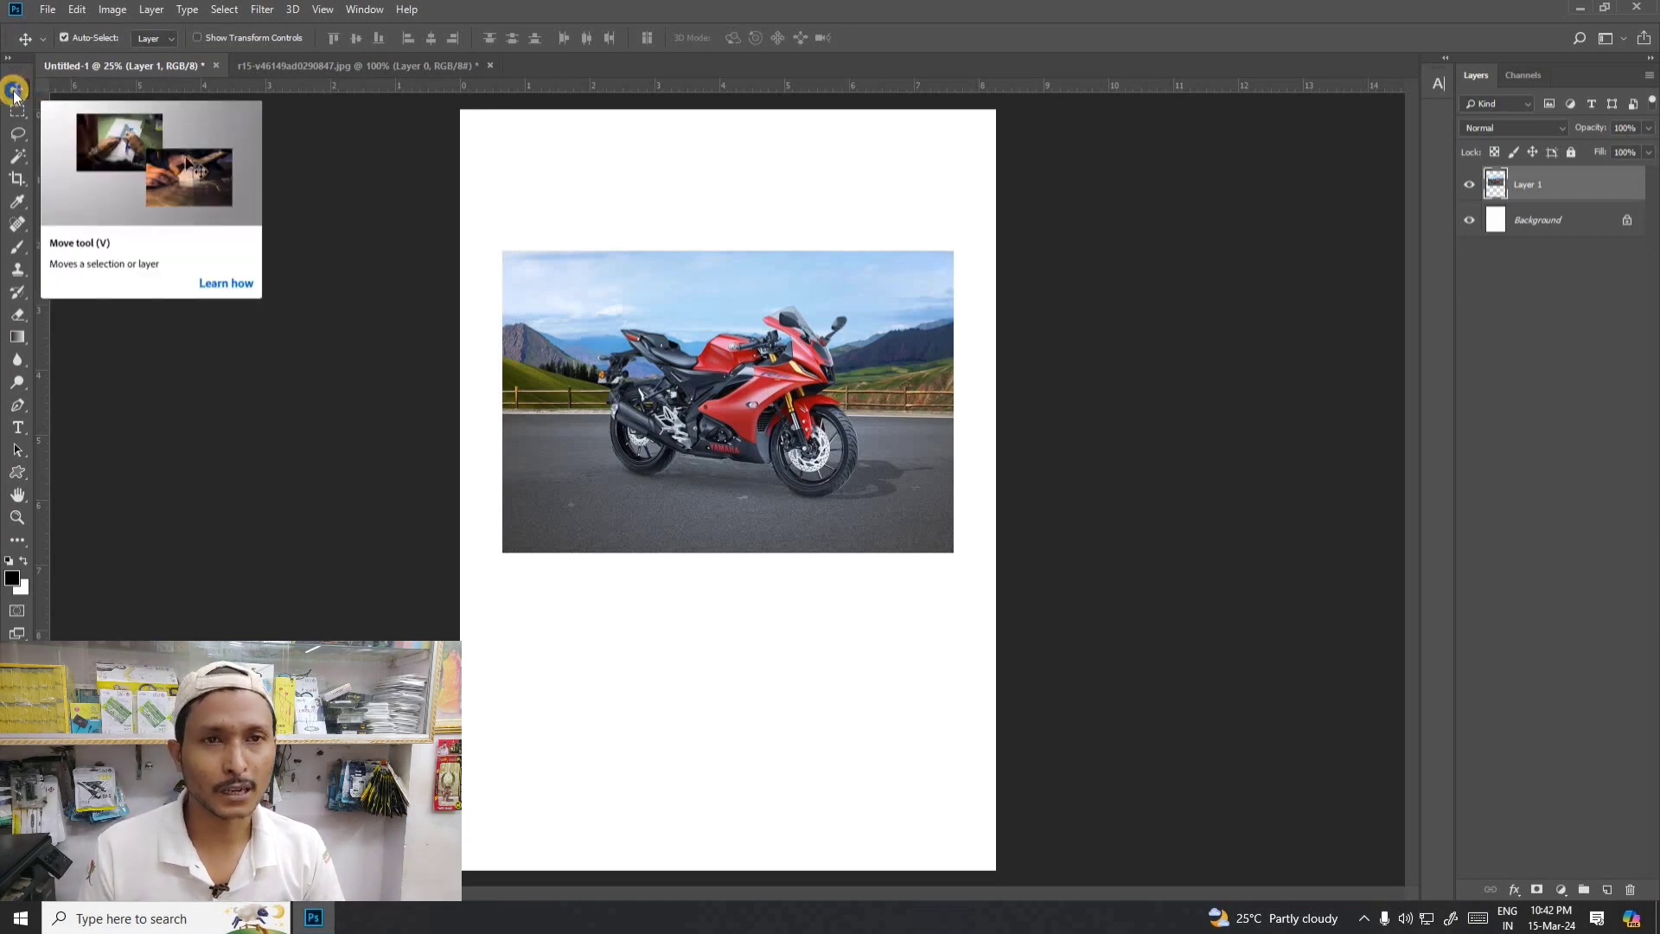
left_click(14, 90)
left_click(70, 88)
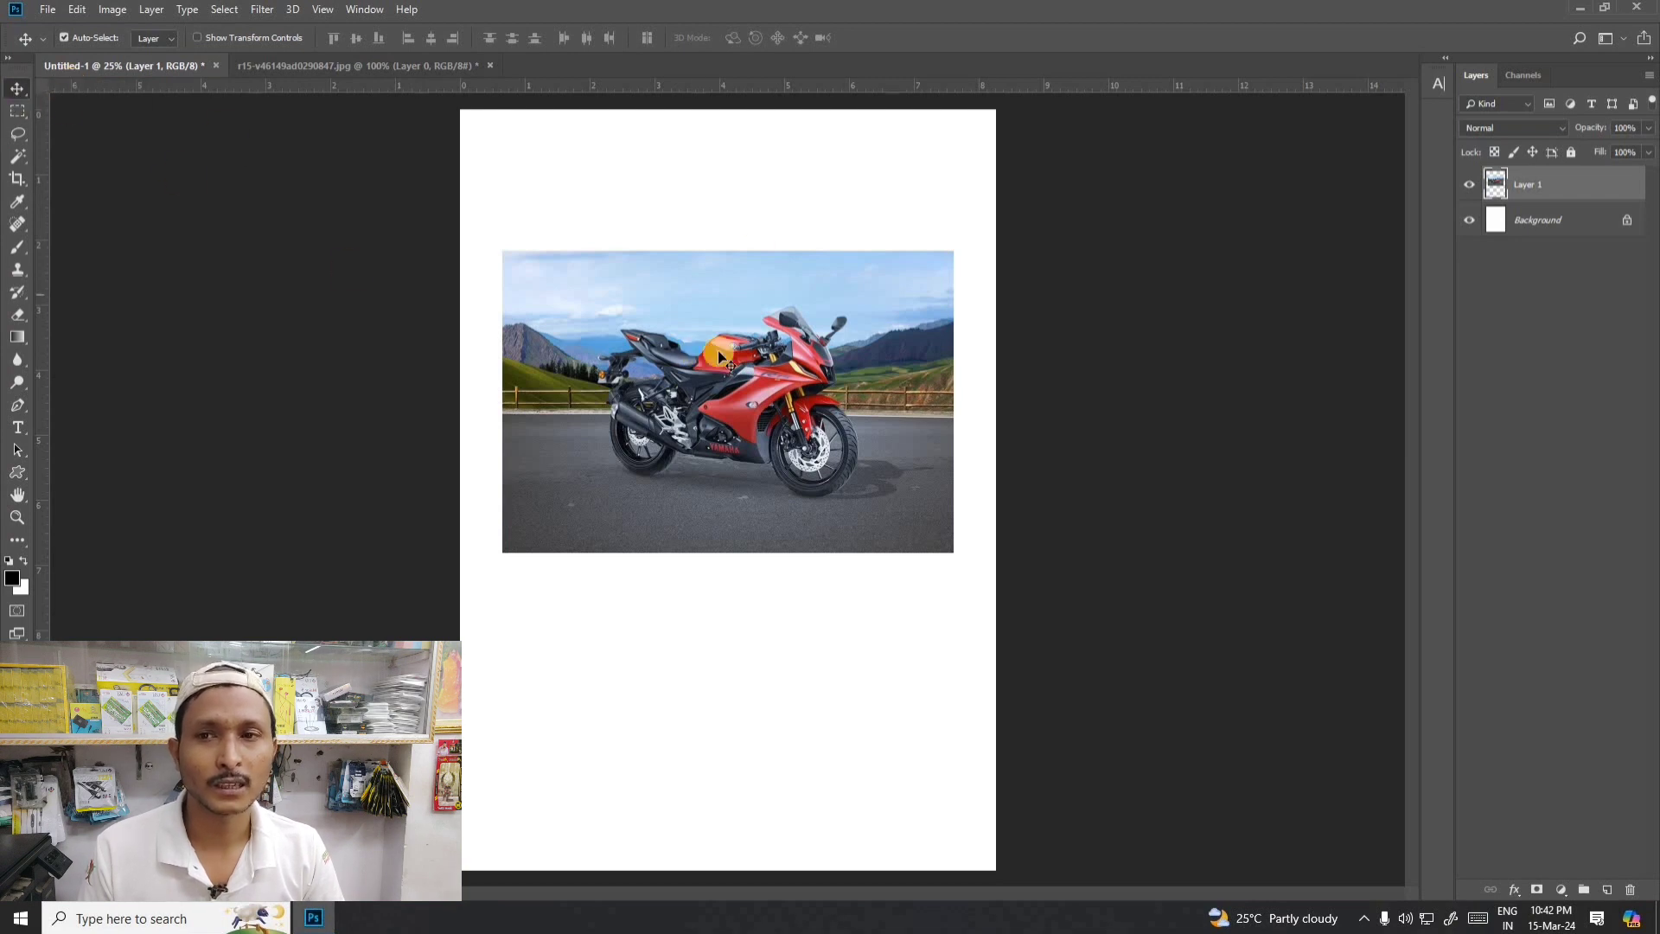
left_click_drag(718, 350, 1050, 623)
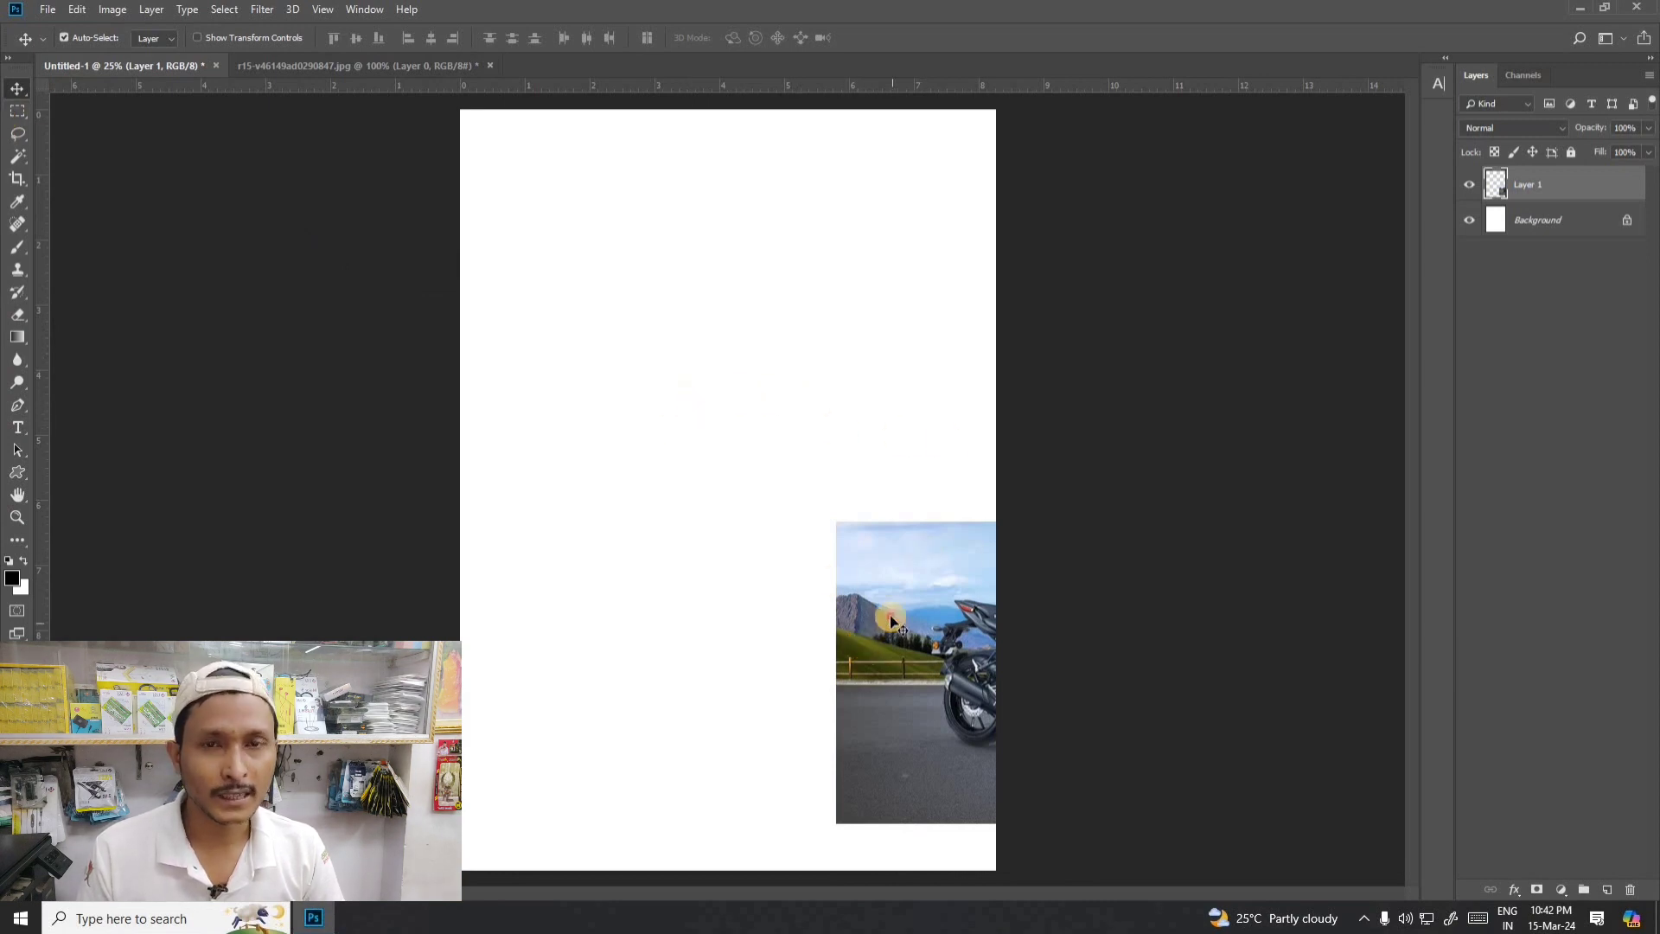
left_click(845, 343)
- Reselect the motorcycle photo and move it back onto the page, horizontally centred near the upper edge
left_click(18, 108)
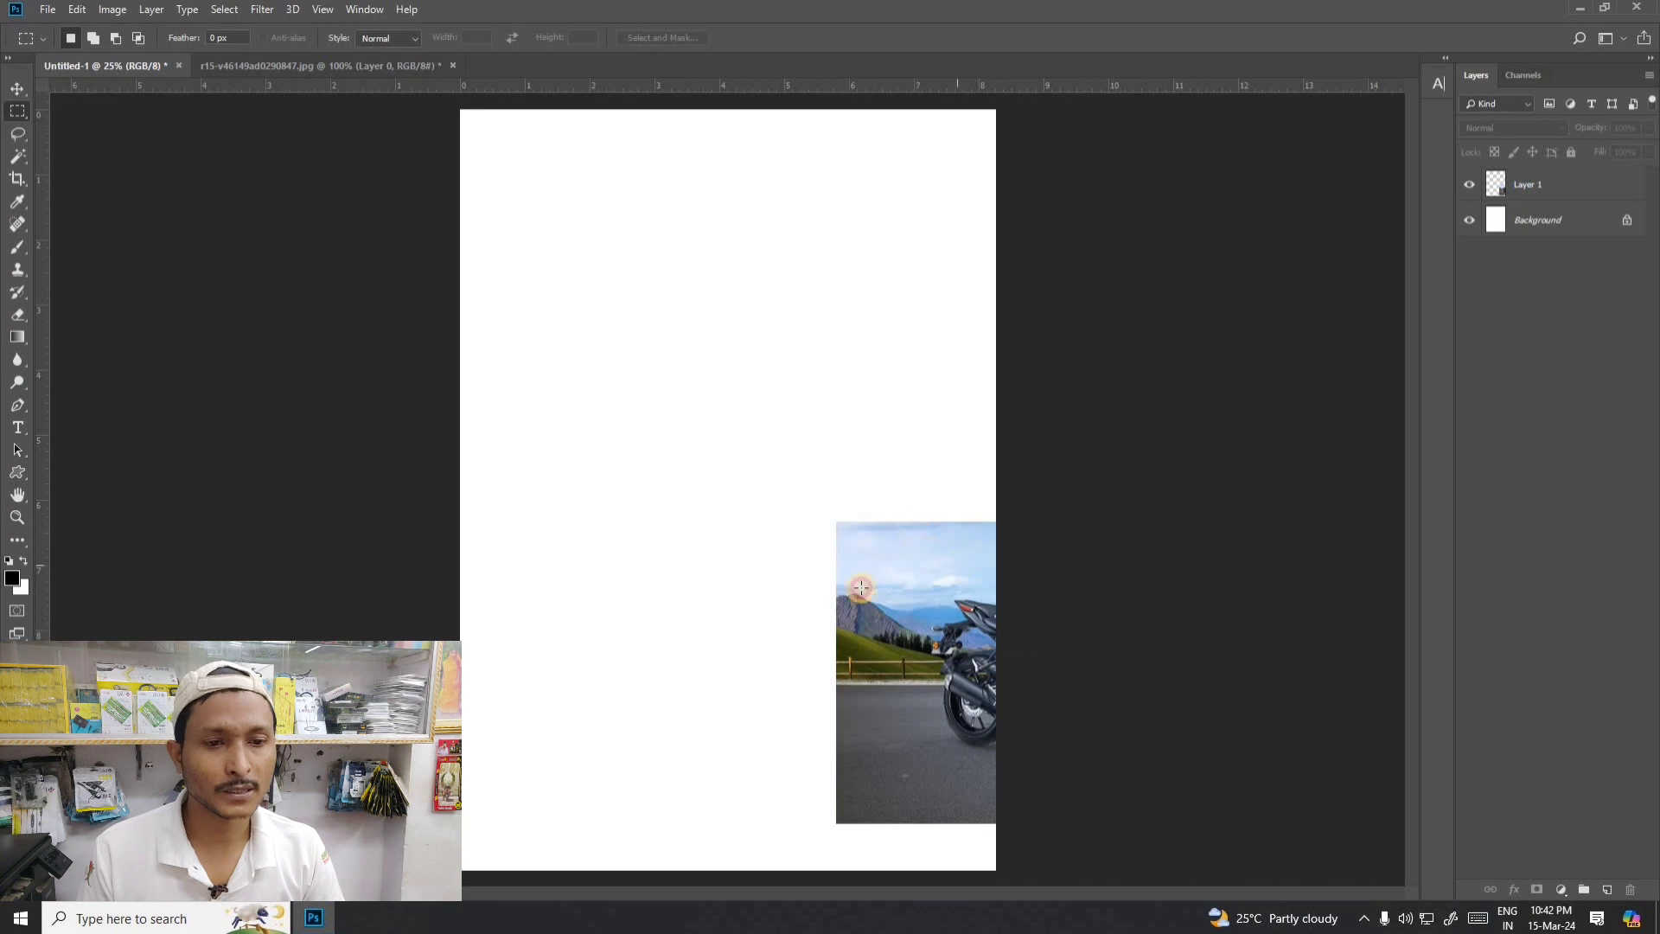
left_click(18, 89)
left_click(918, 598)
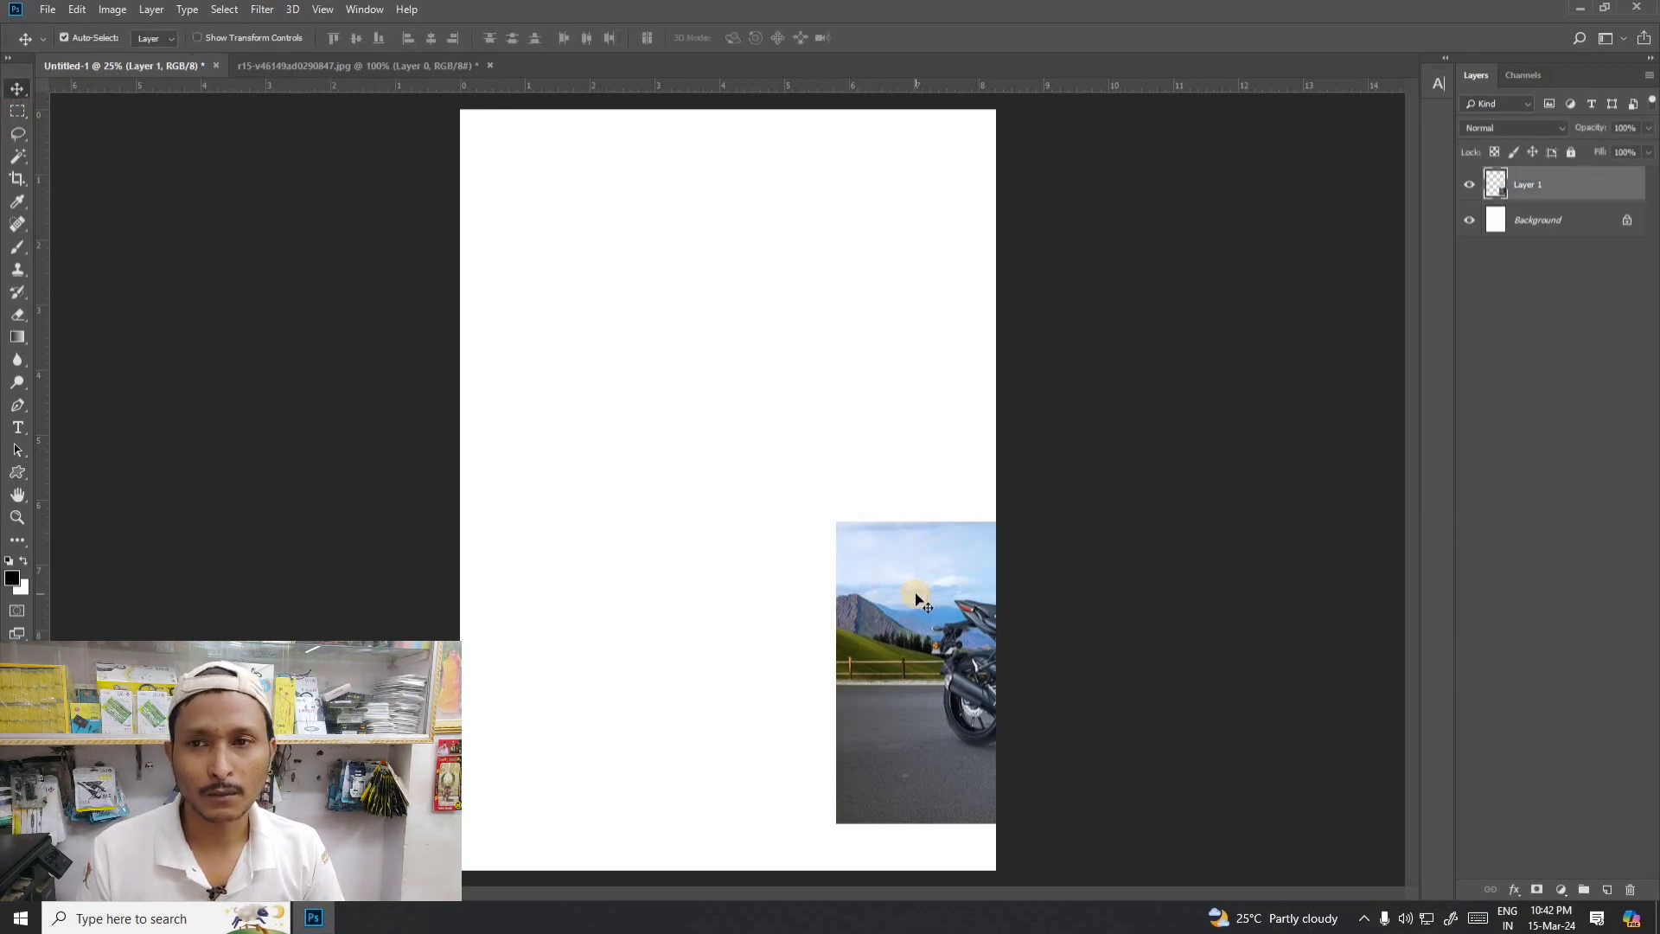
left_click_drag(908, 572, 633, 236)
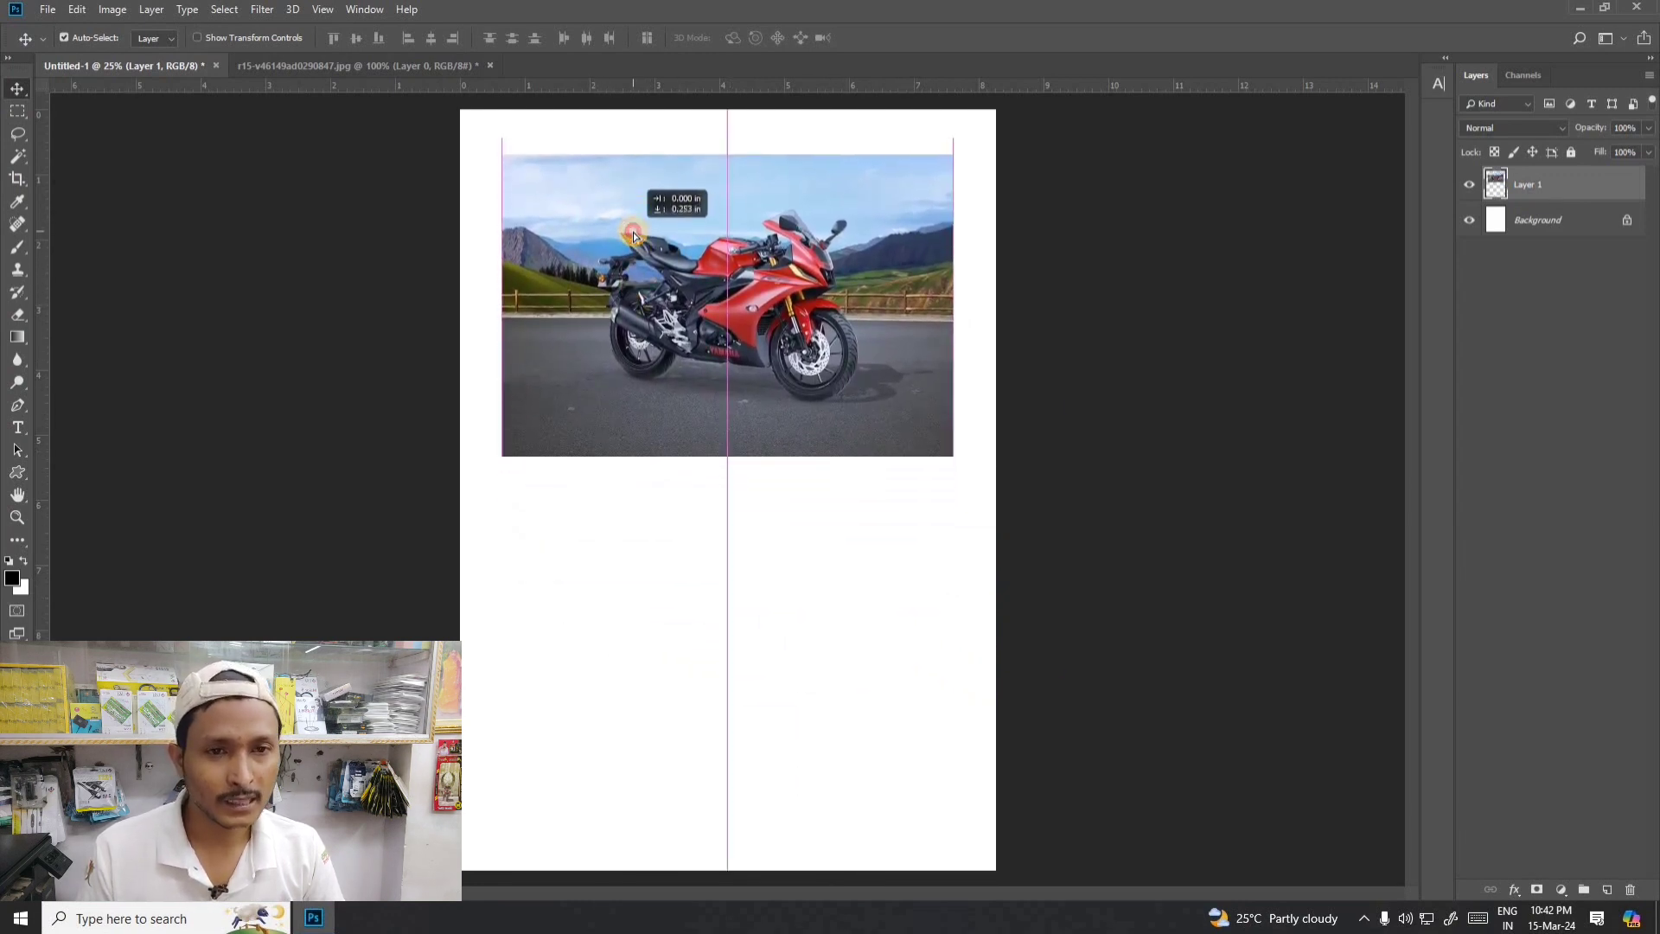
left_click_drag(634, 235, 717, 234)
left_click(17, 110)
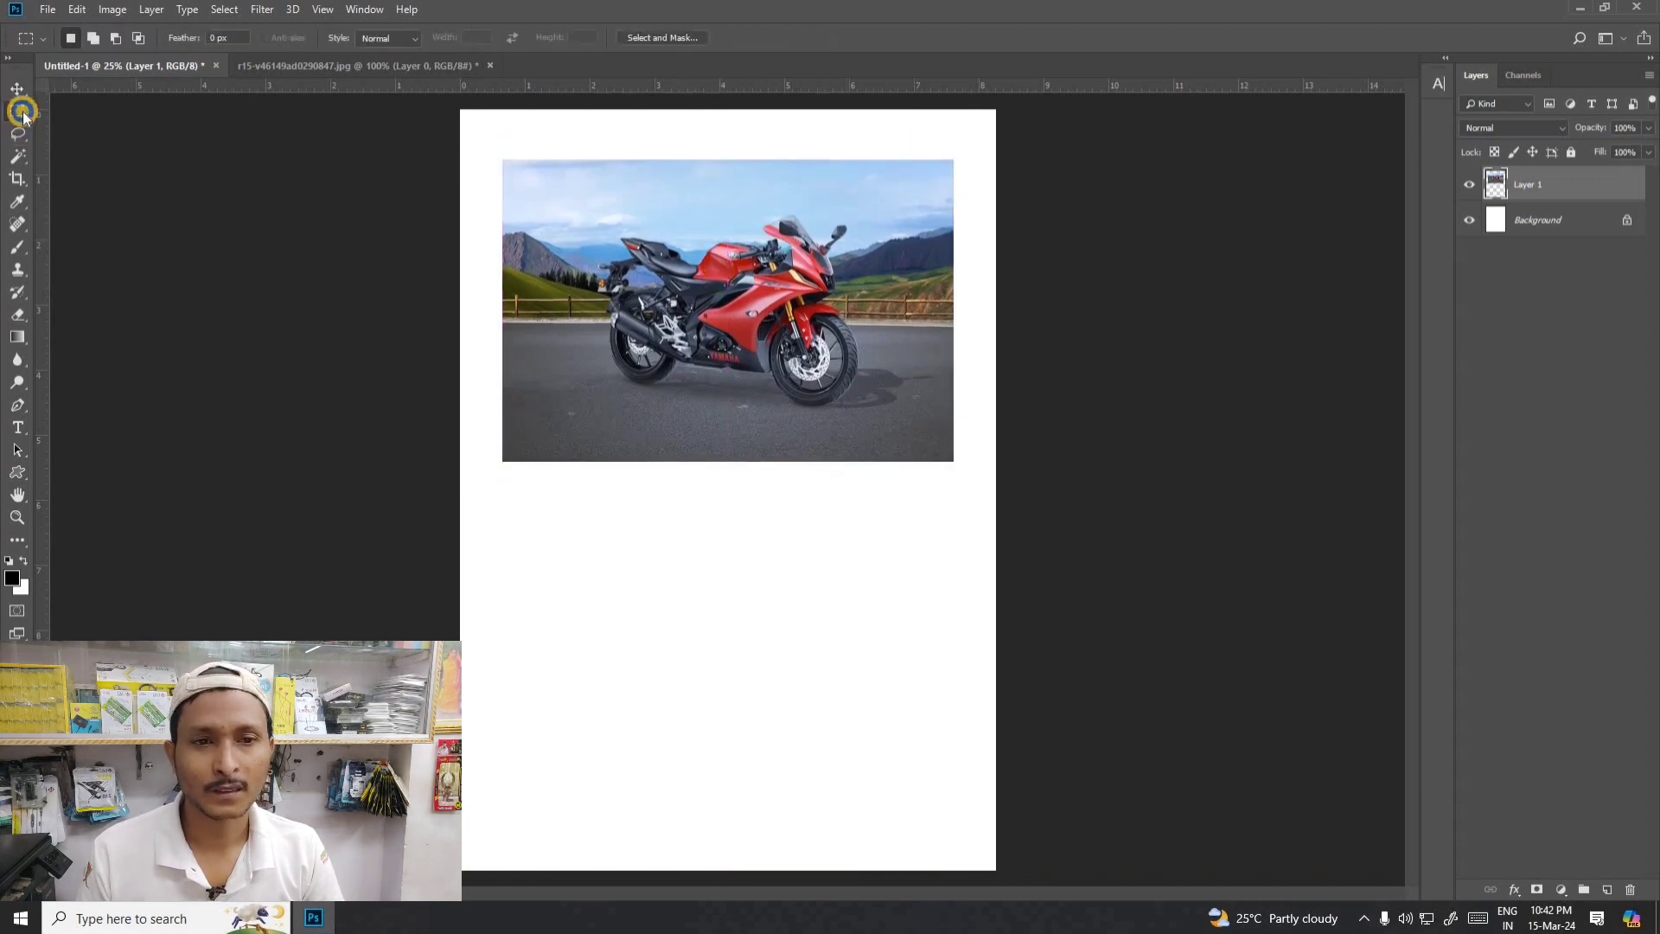
right_click(17, 110)
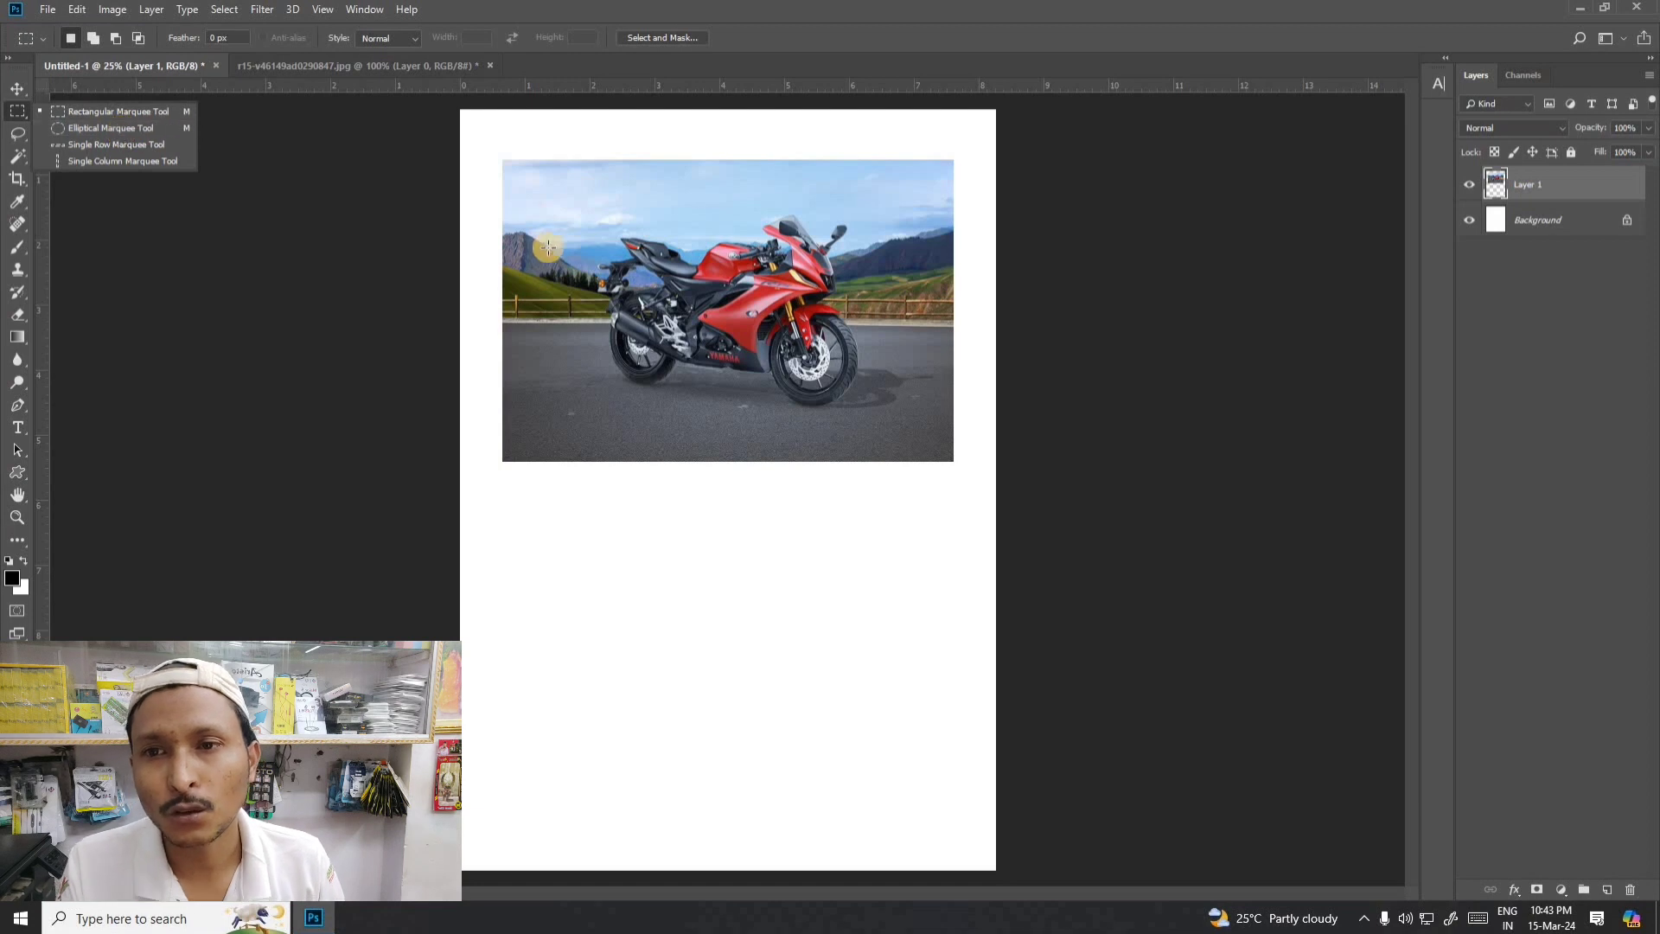
left_click(19, 90)
right_click(18, 111)
left_click(96, 112)
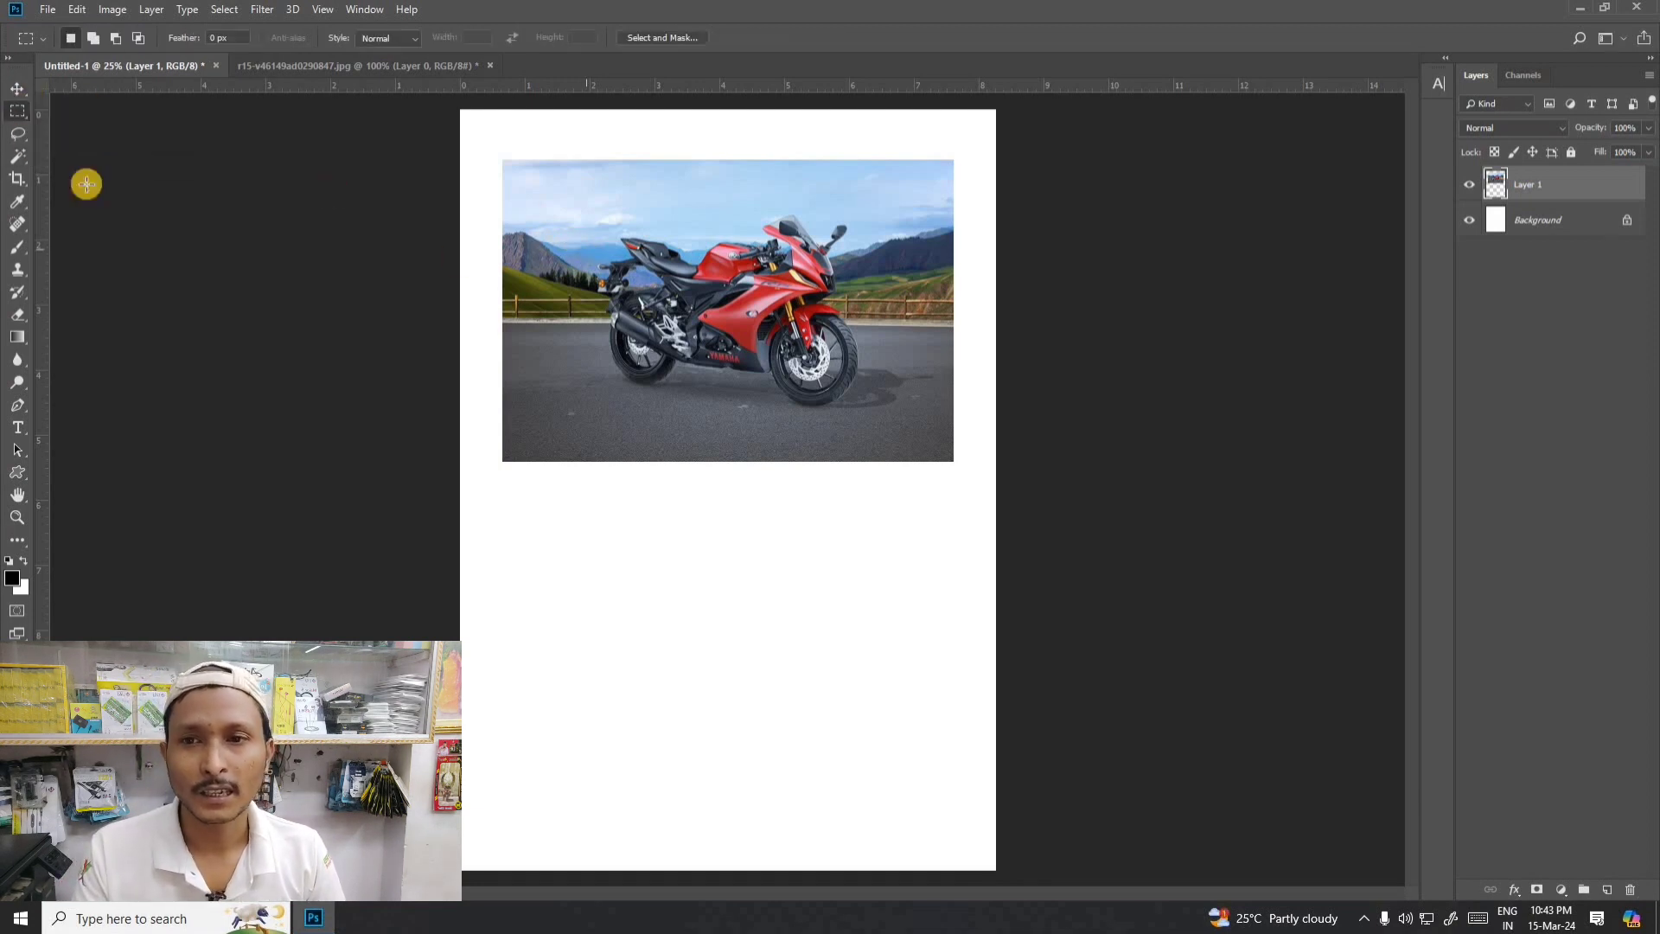
left_click(18, 90)
left_click(19, 110)
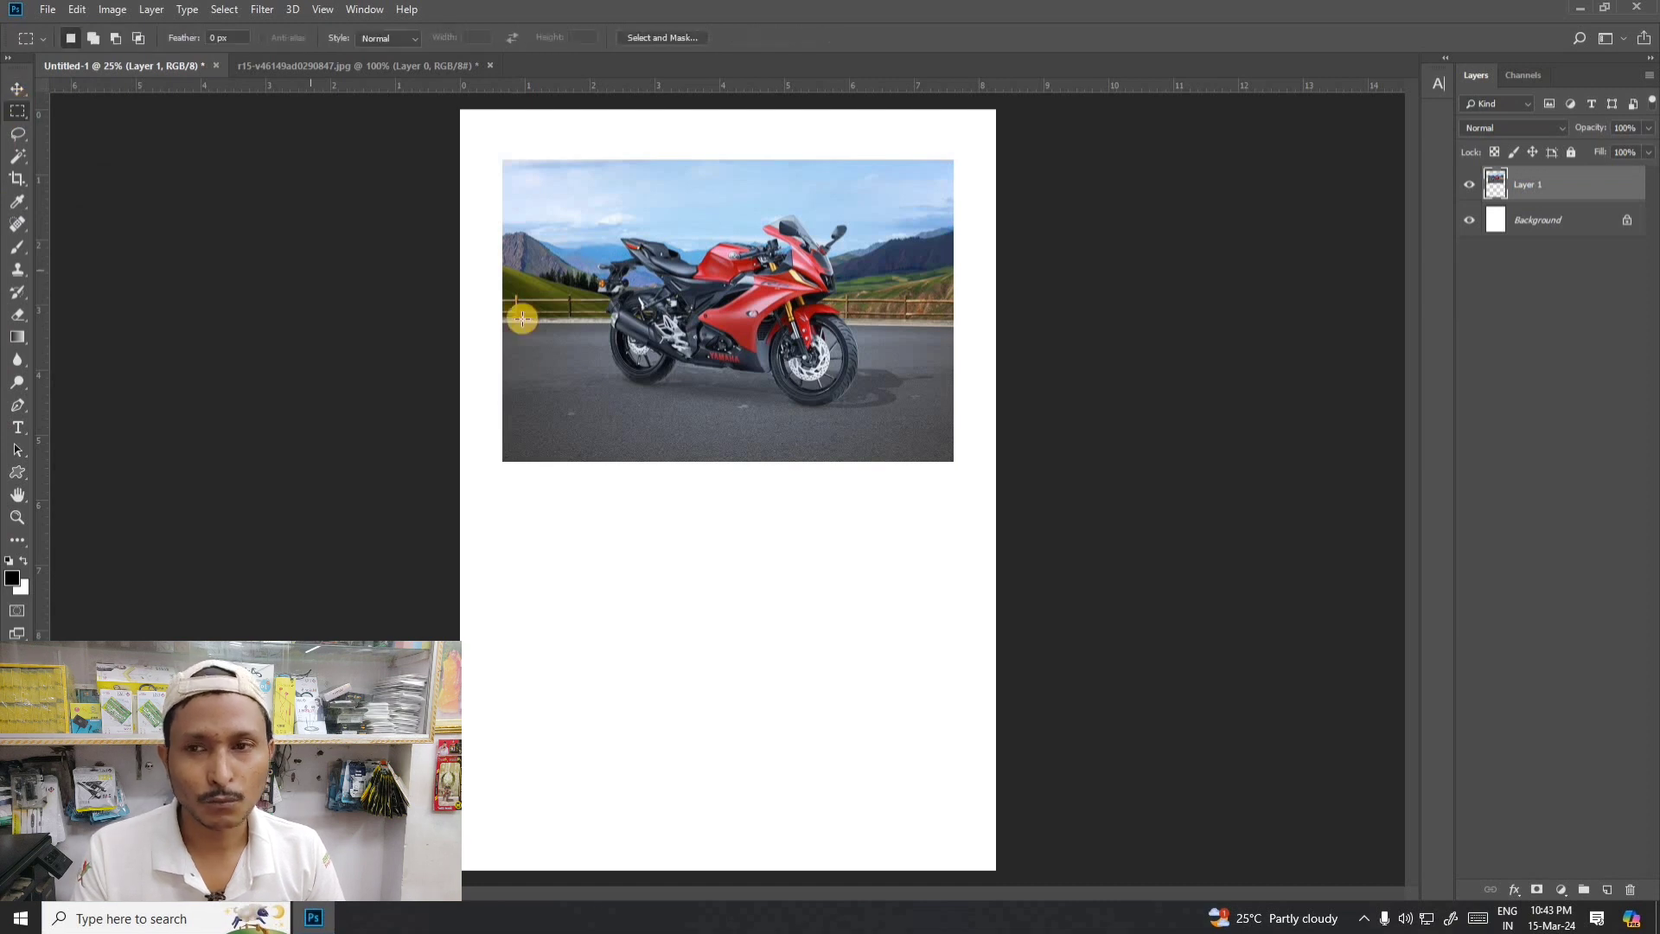
- Move the motorcycle photo slightly down and to the left on the page
left_click(18, 90)
left_click_drag(737, 268, 724, 315)
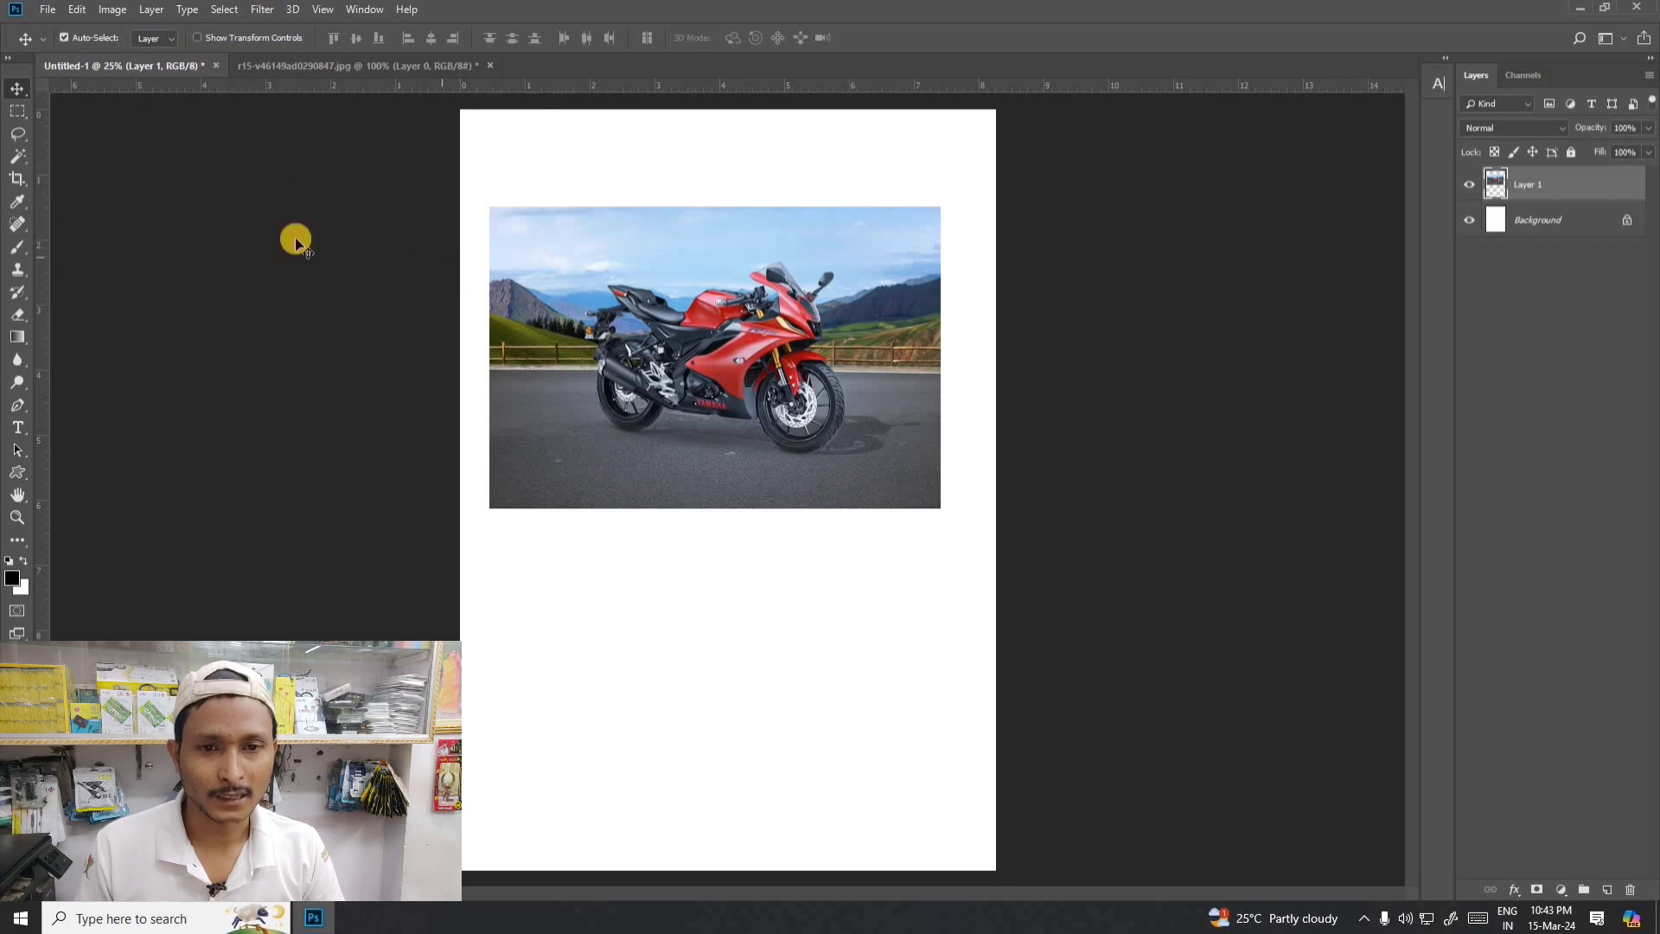
left_click(16, 89)
- Delete a vertical strip about 1 inch wide from the photo's left side using the Rectangular Marquee tool, and clear the selection
left_click(15, 112)
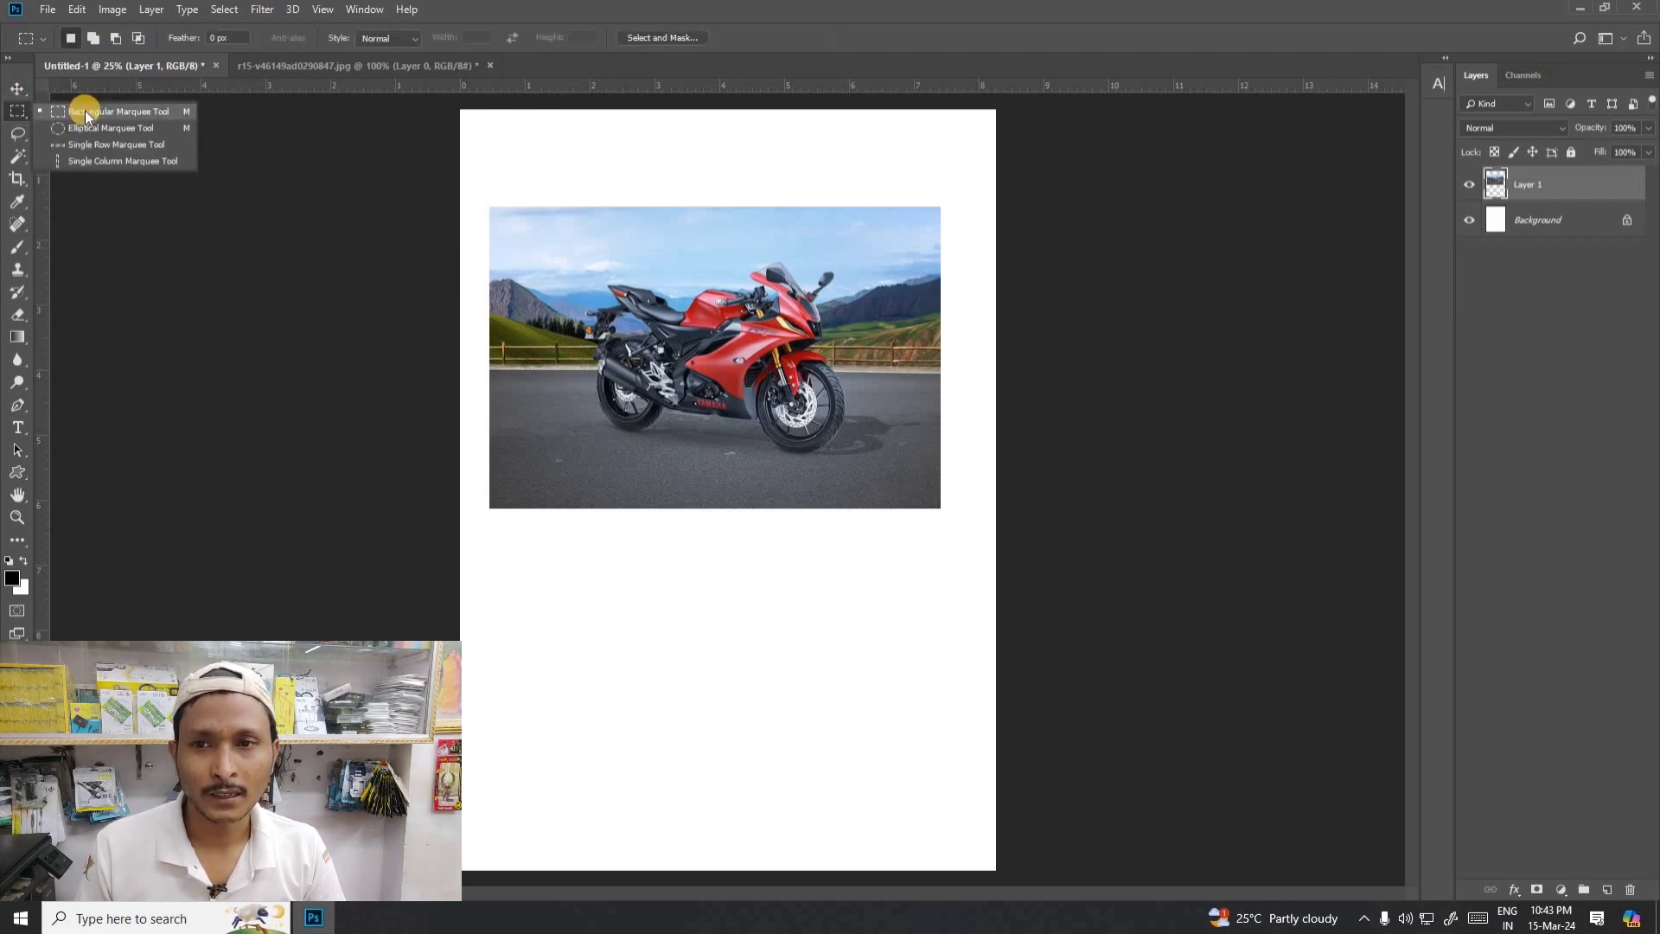
left_click(86, 114)
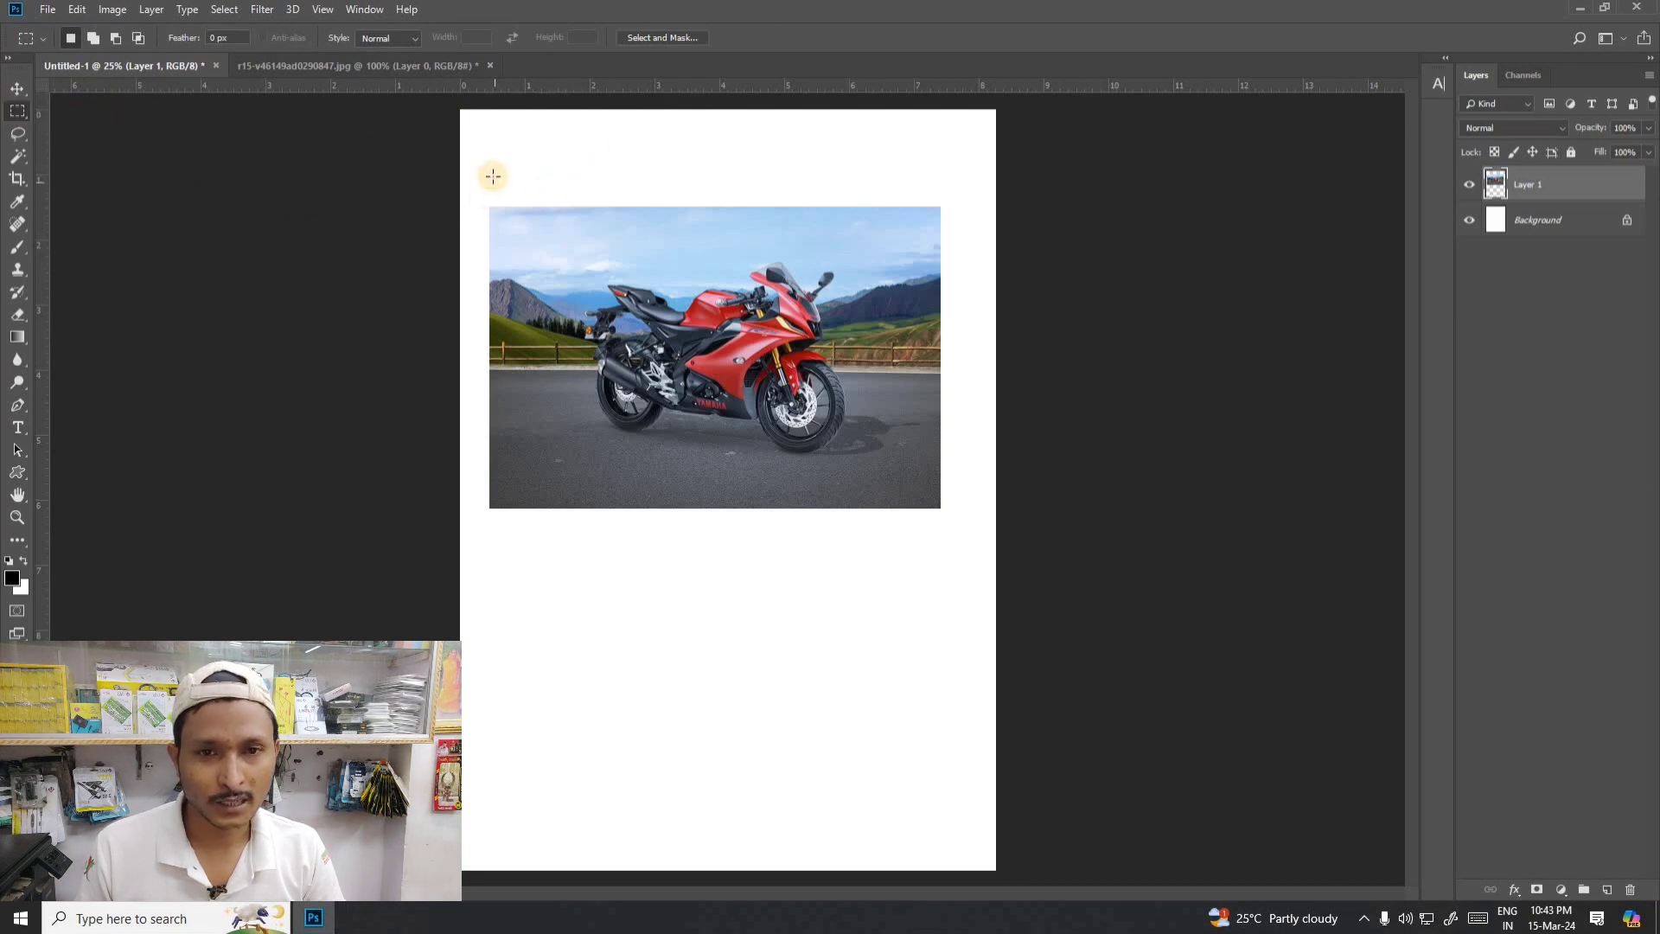
left_click_drag(476, 171, 558, 530)
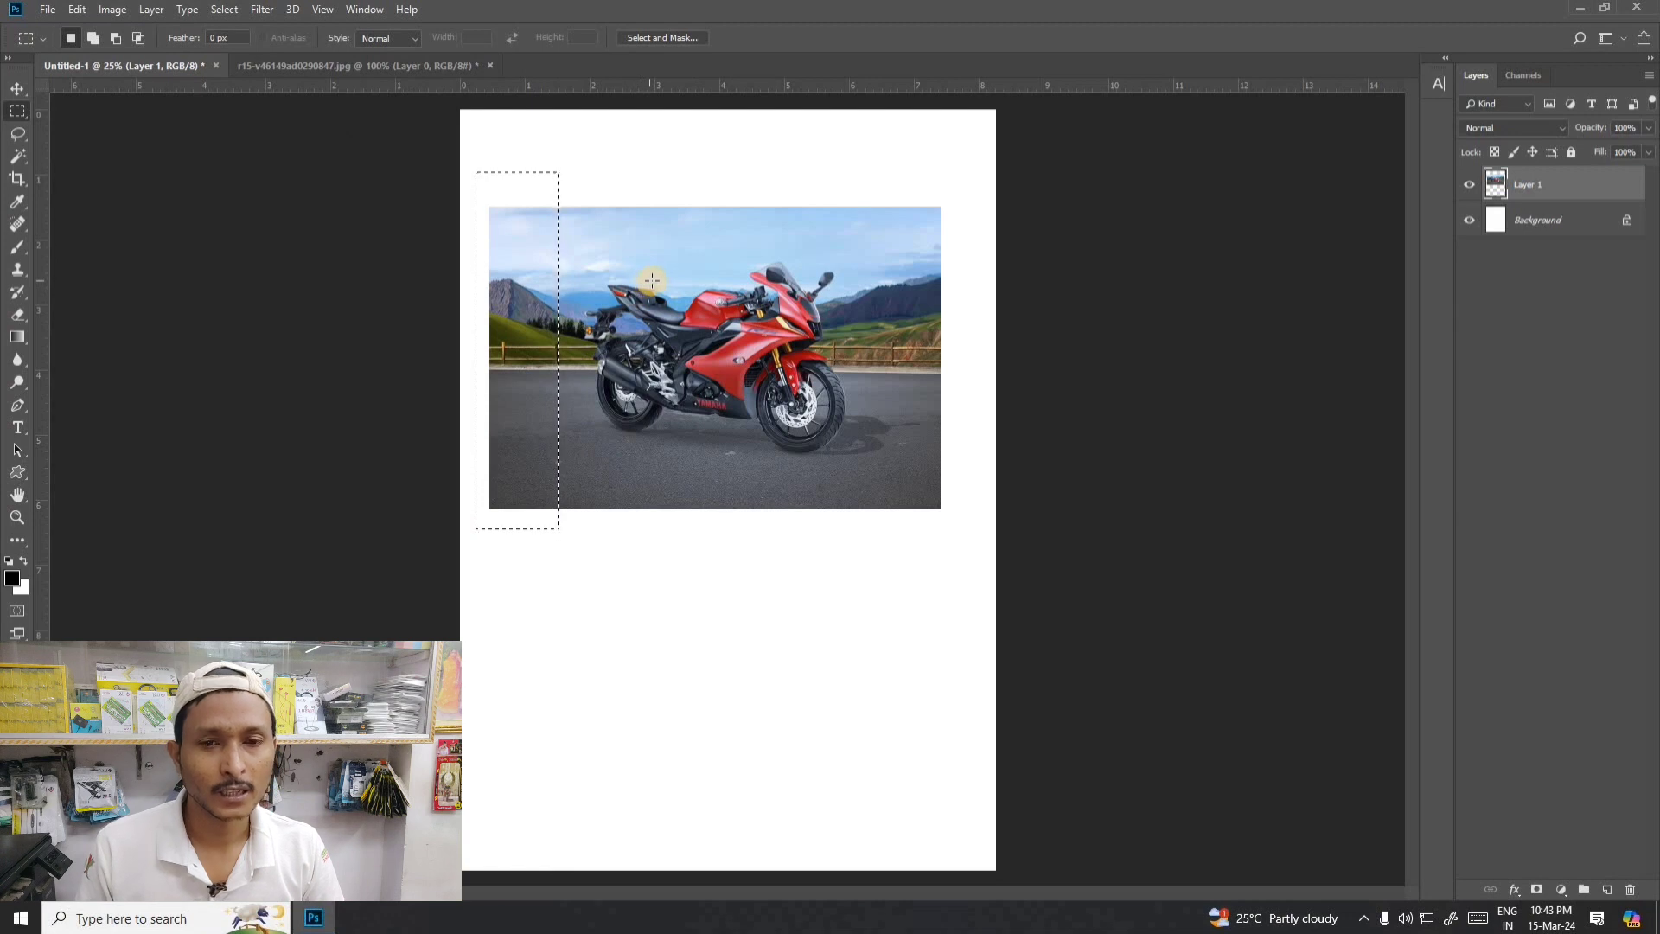
key("Delete")
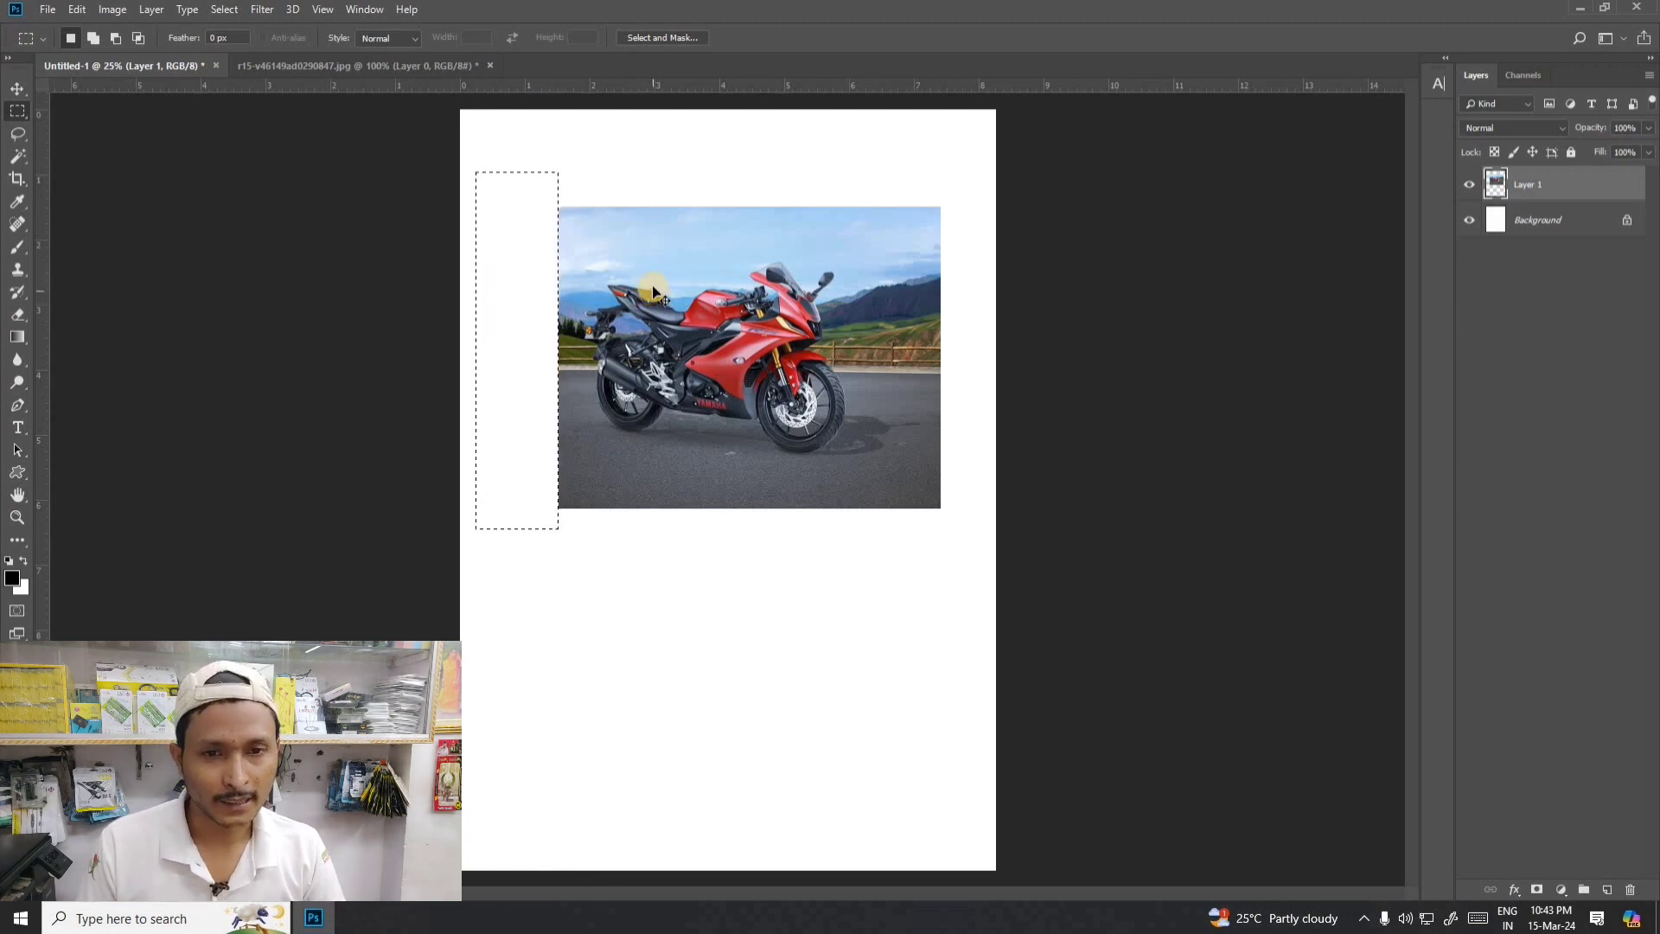
left_click(653, 285)
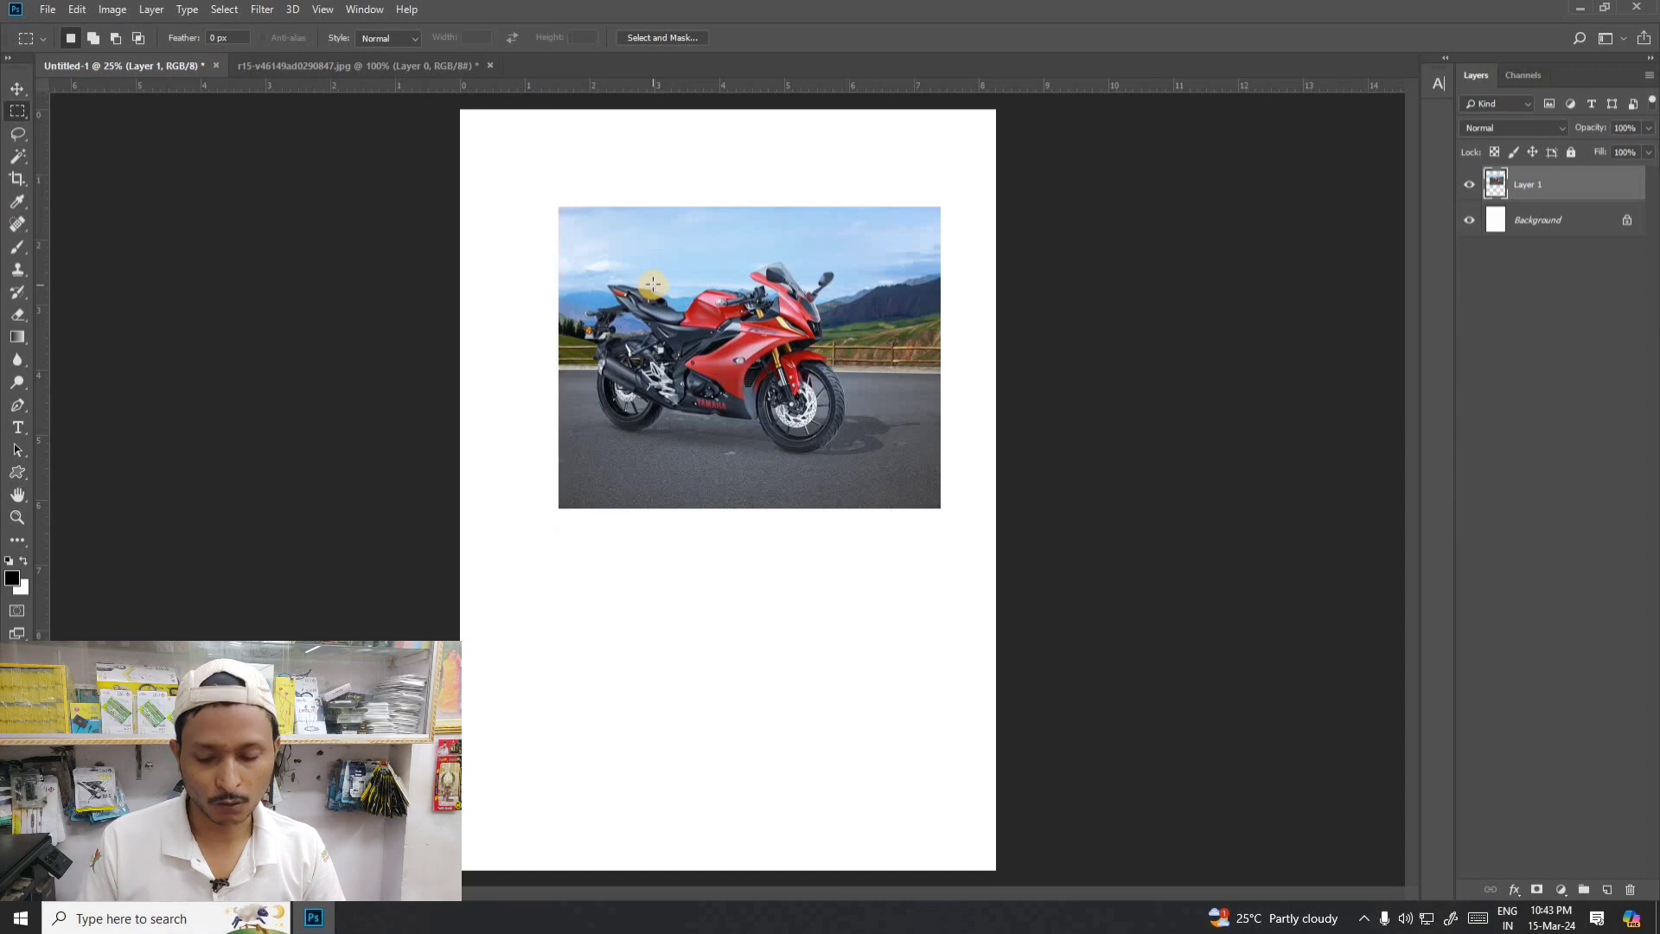
- Shift the photo slightly left and delete a strip about 1.1 inches wide from its right side with a rectangular selection, leaving nothing selected
left_click(17, 88)
left_click_drag(736, 350, 705, 350)
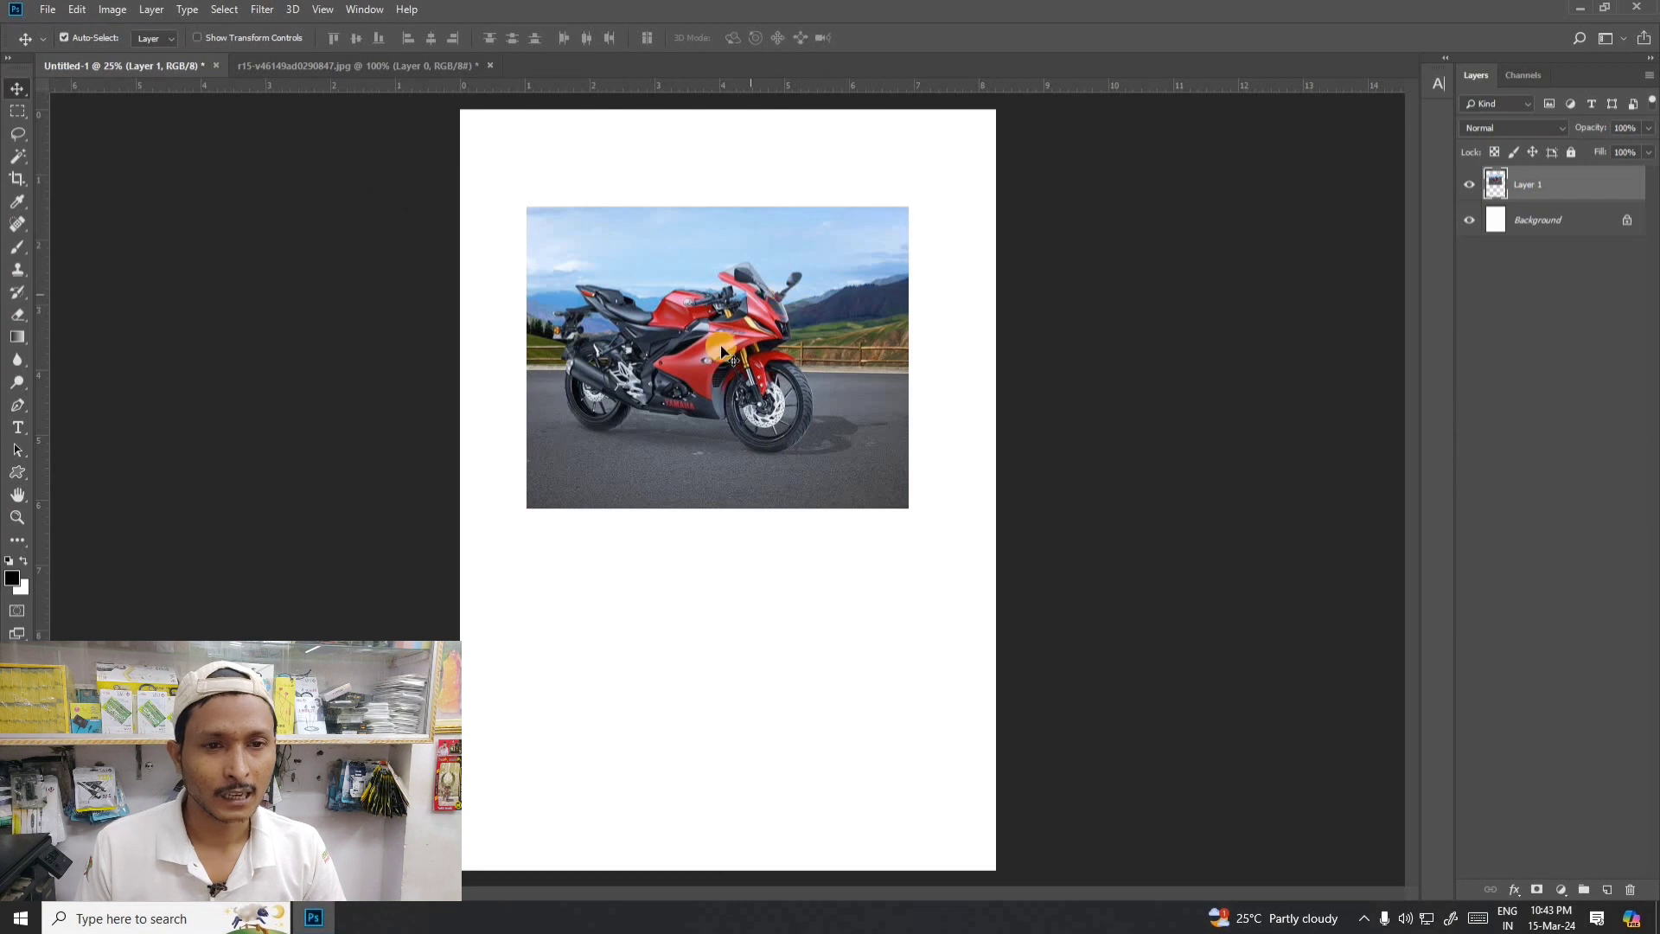
left_click(17, 110)
left_click(71, 111)
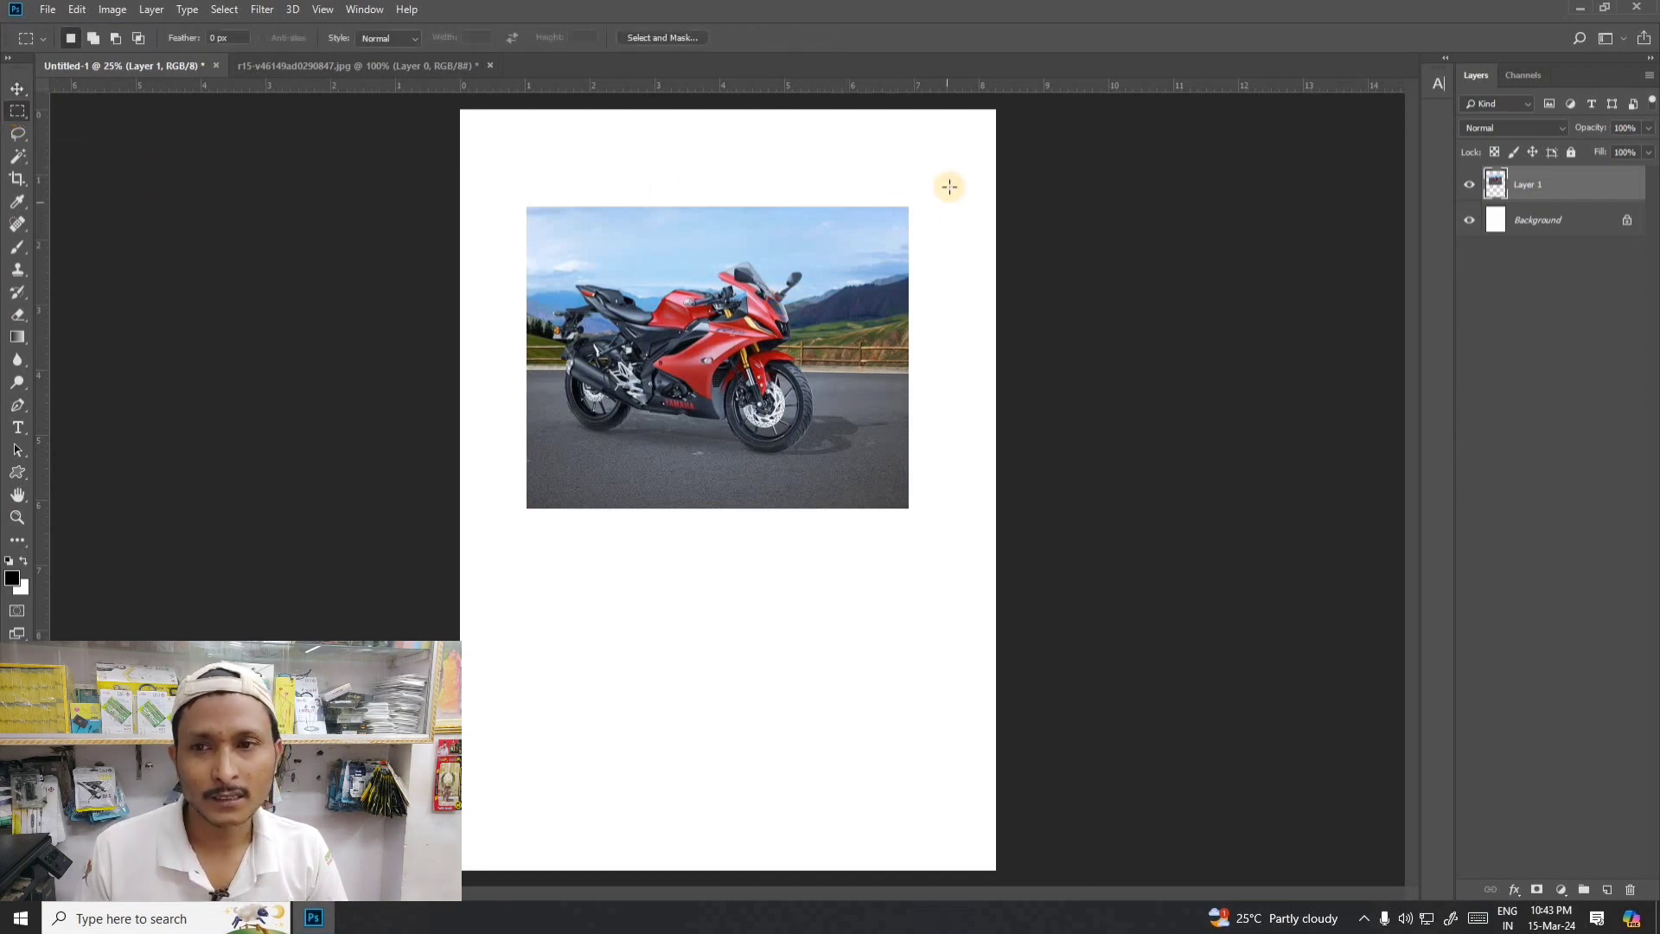
left_click_drag(950, 180, 833, 539)
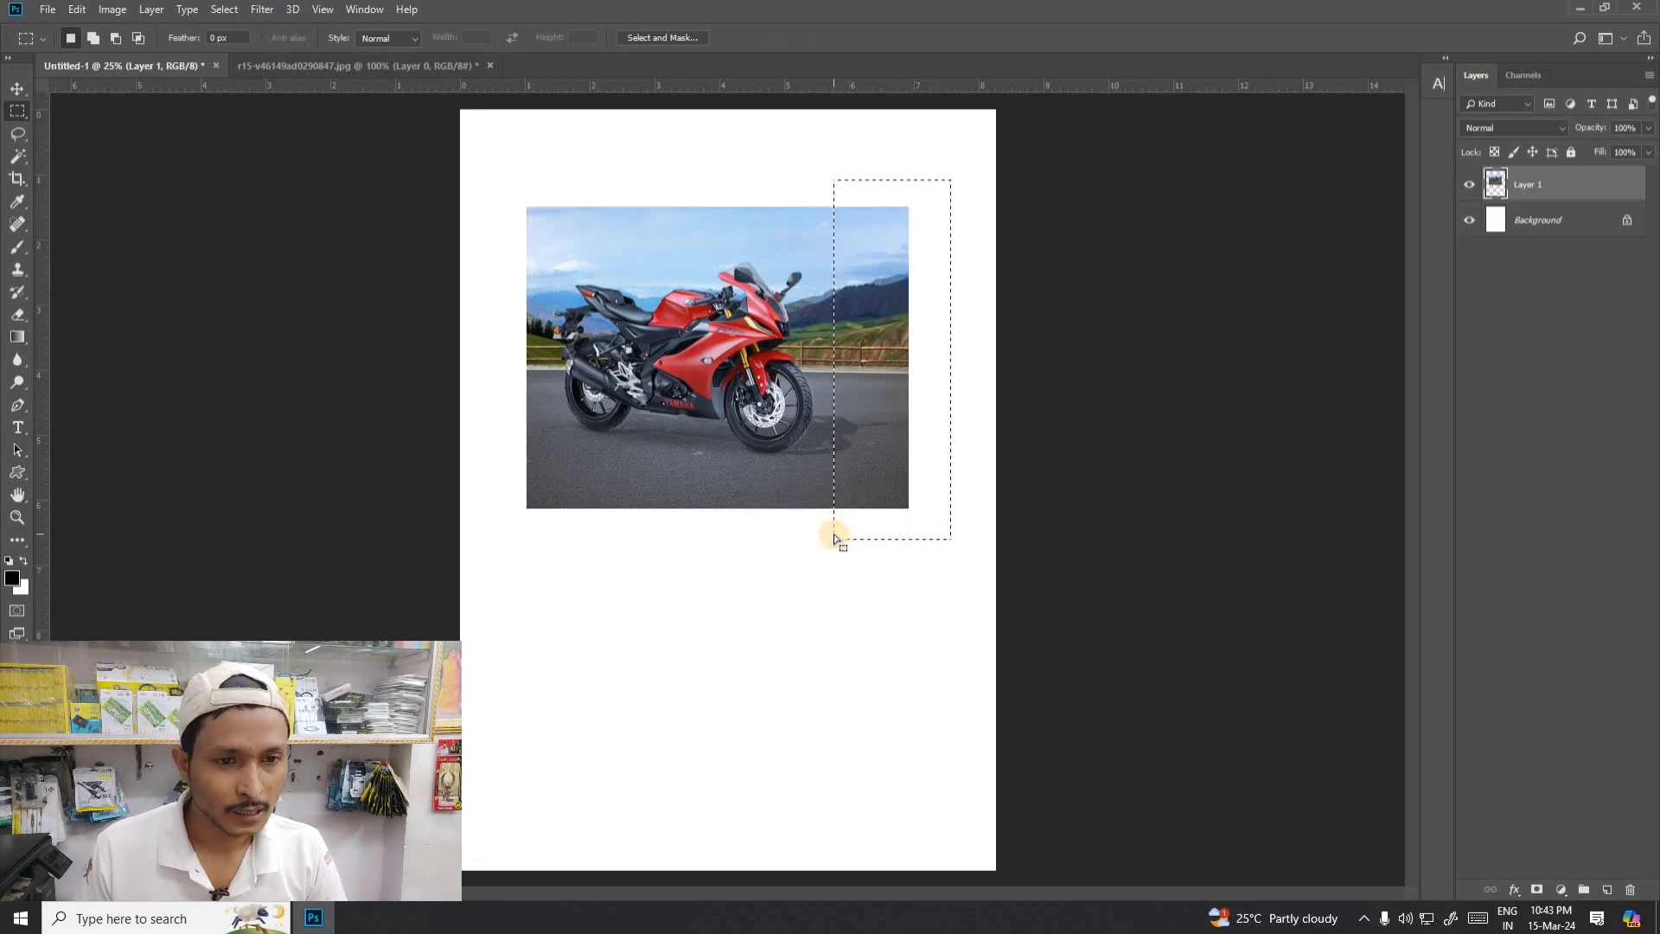
key("Delete")
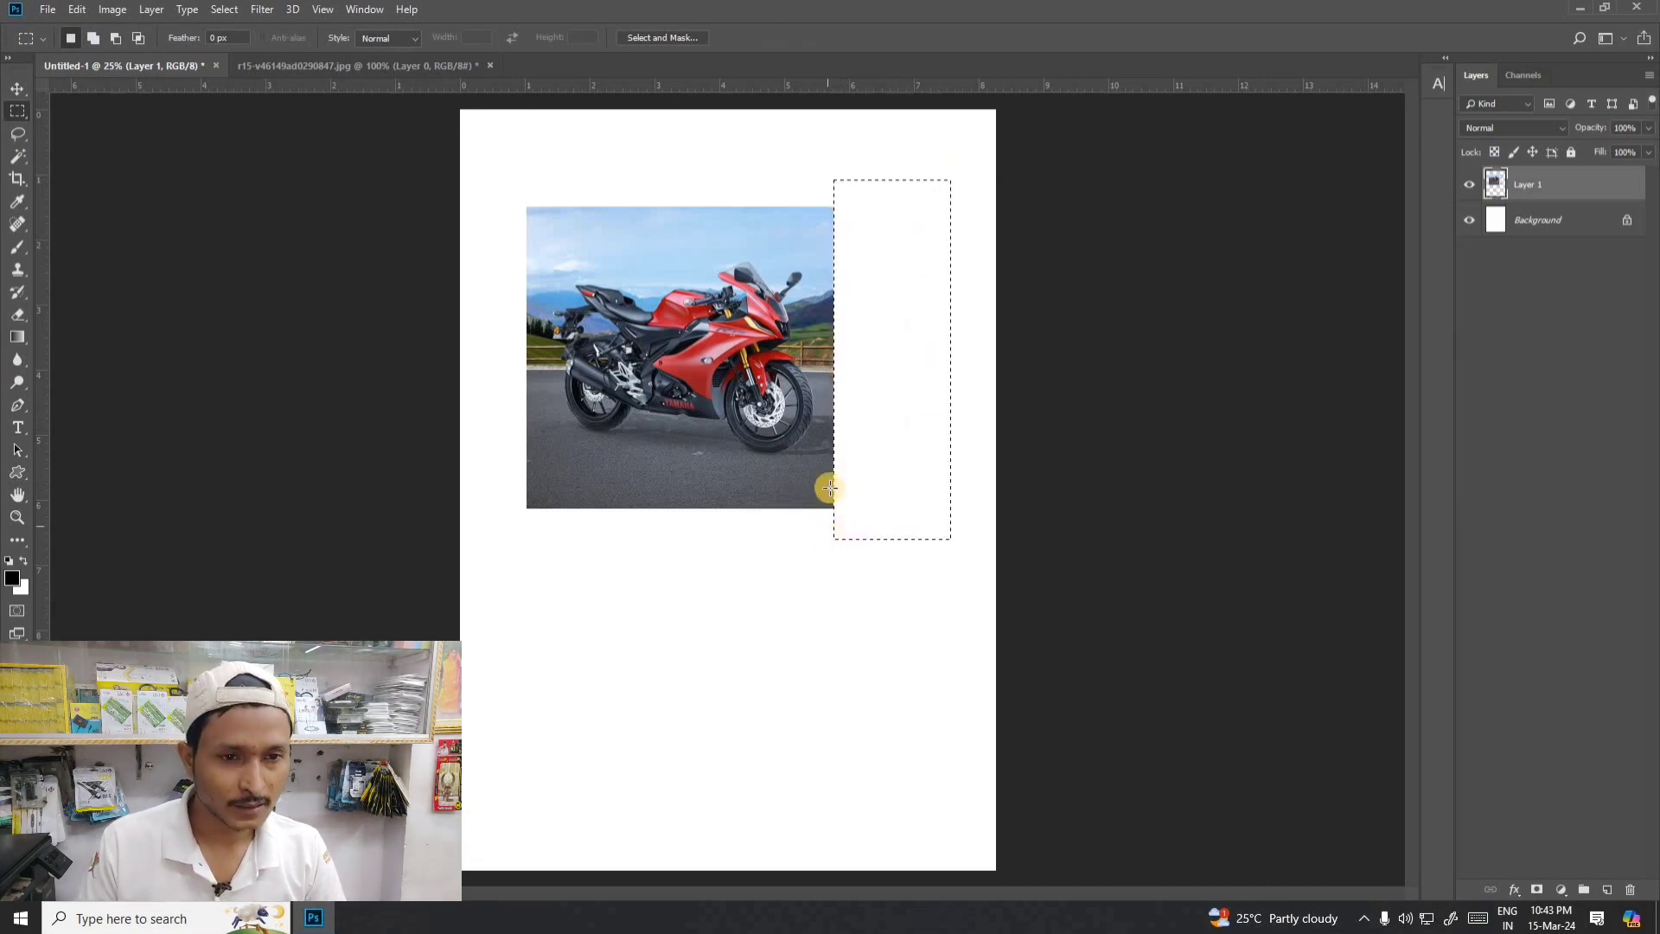
key("ctrl+d")
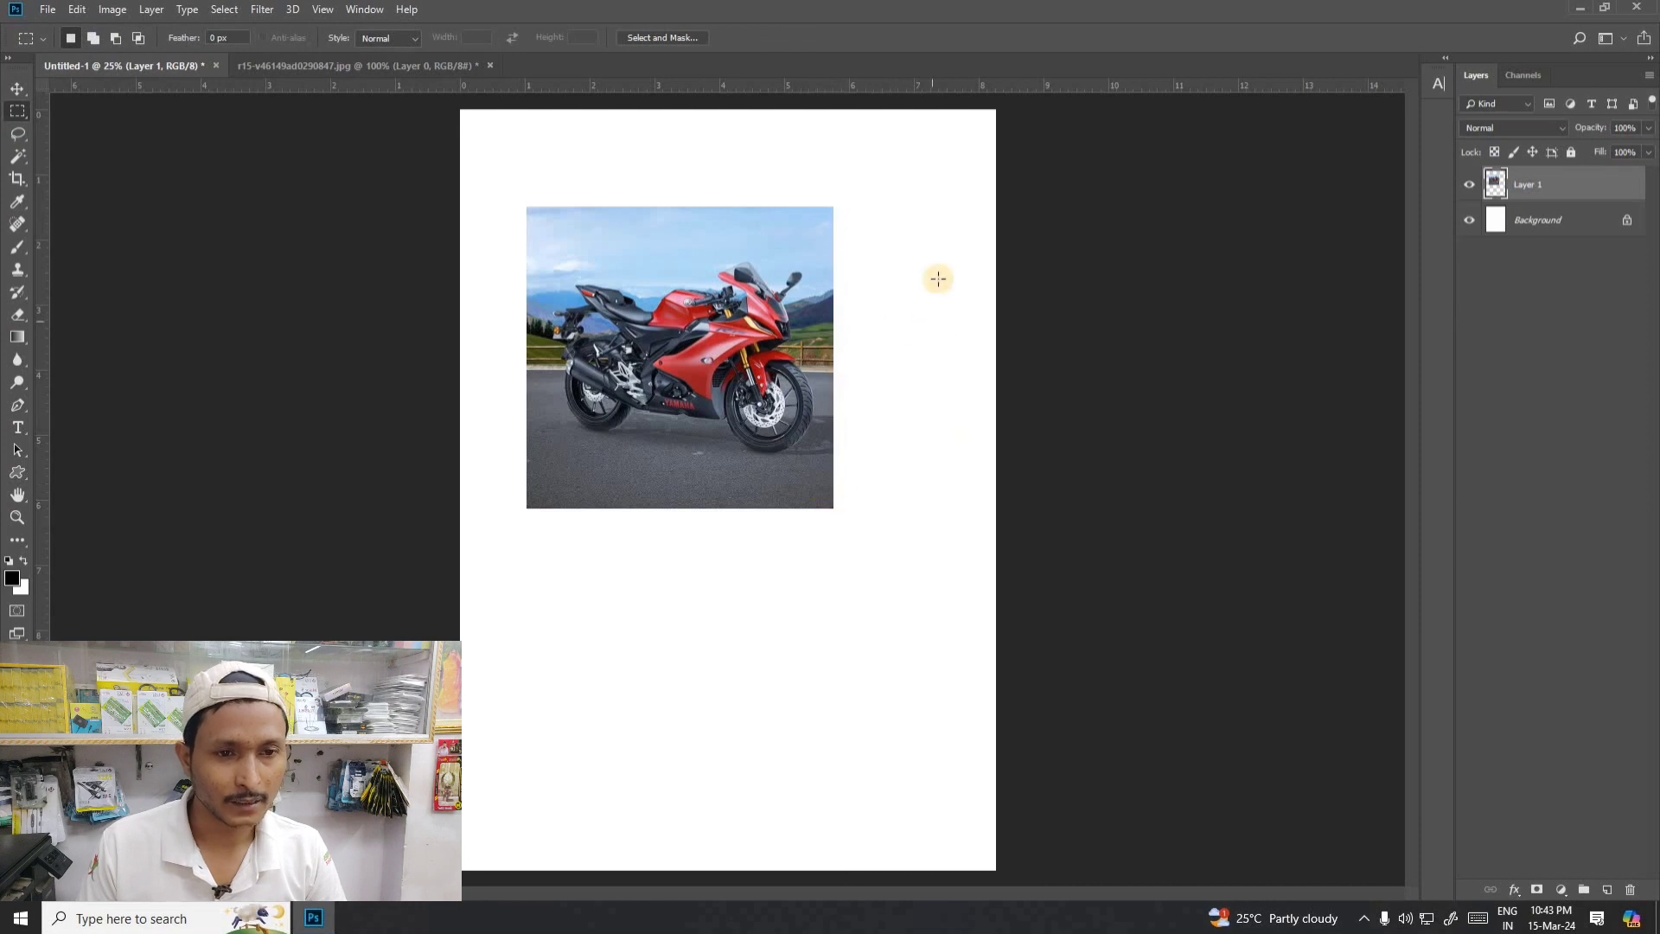
- Cut a rounded notch from the photo's upper-left corner with a circular Elliptical Marquee selection about 1.3 inches across, and deselect
right_click(18, 113)
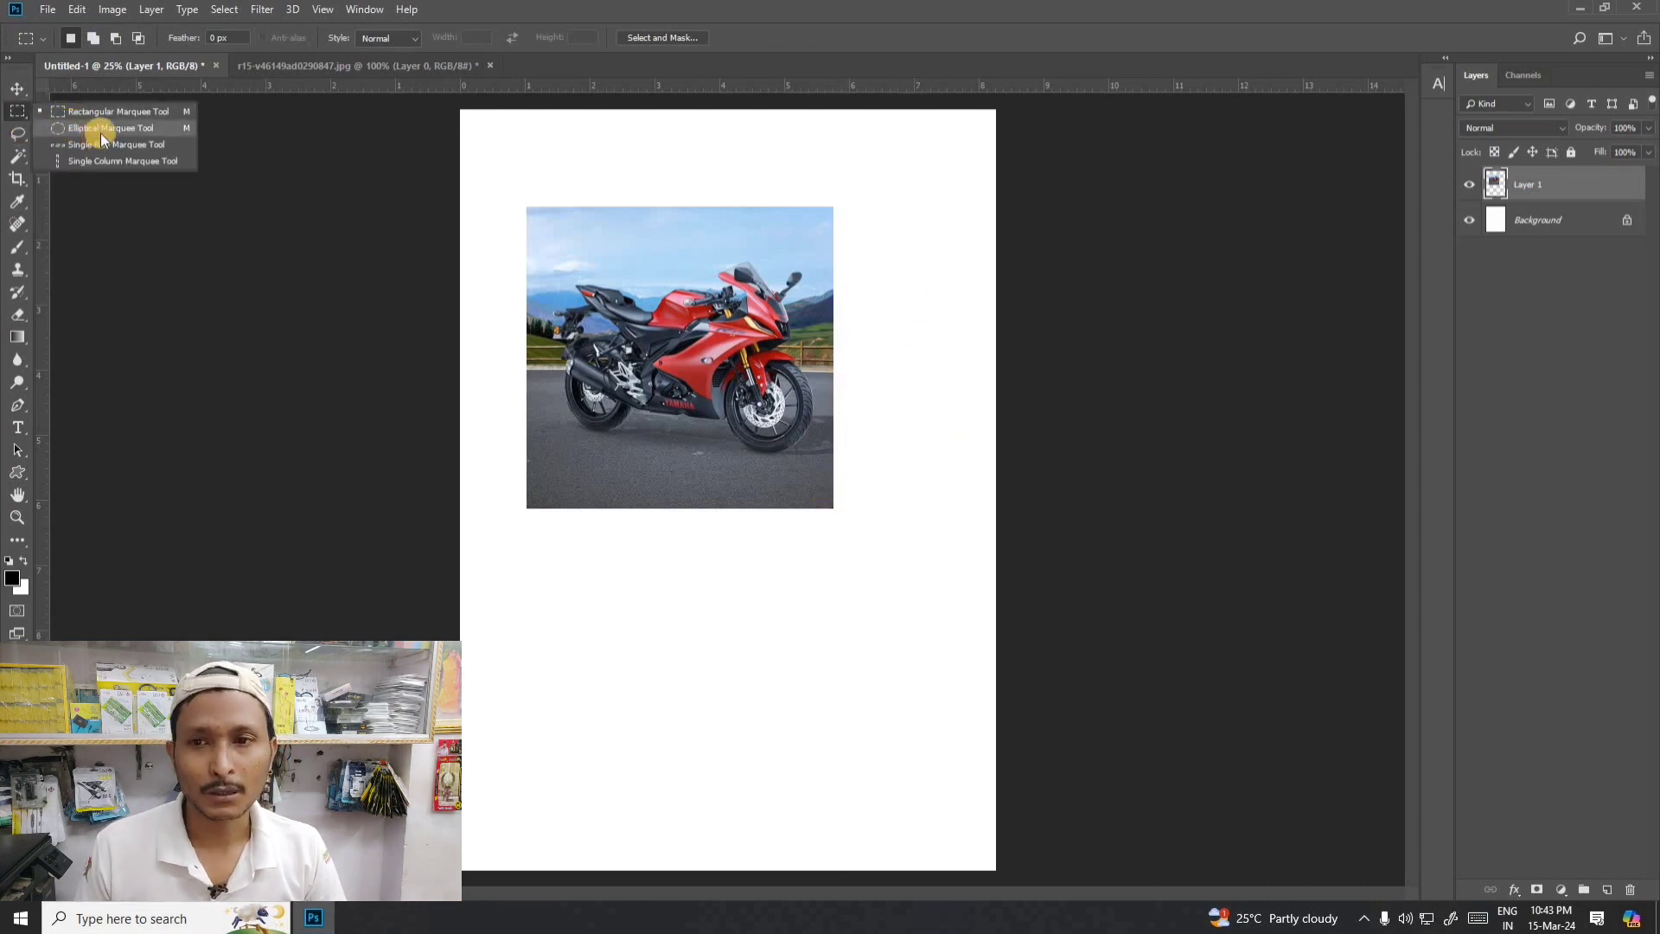
left_click(100, 129)
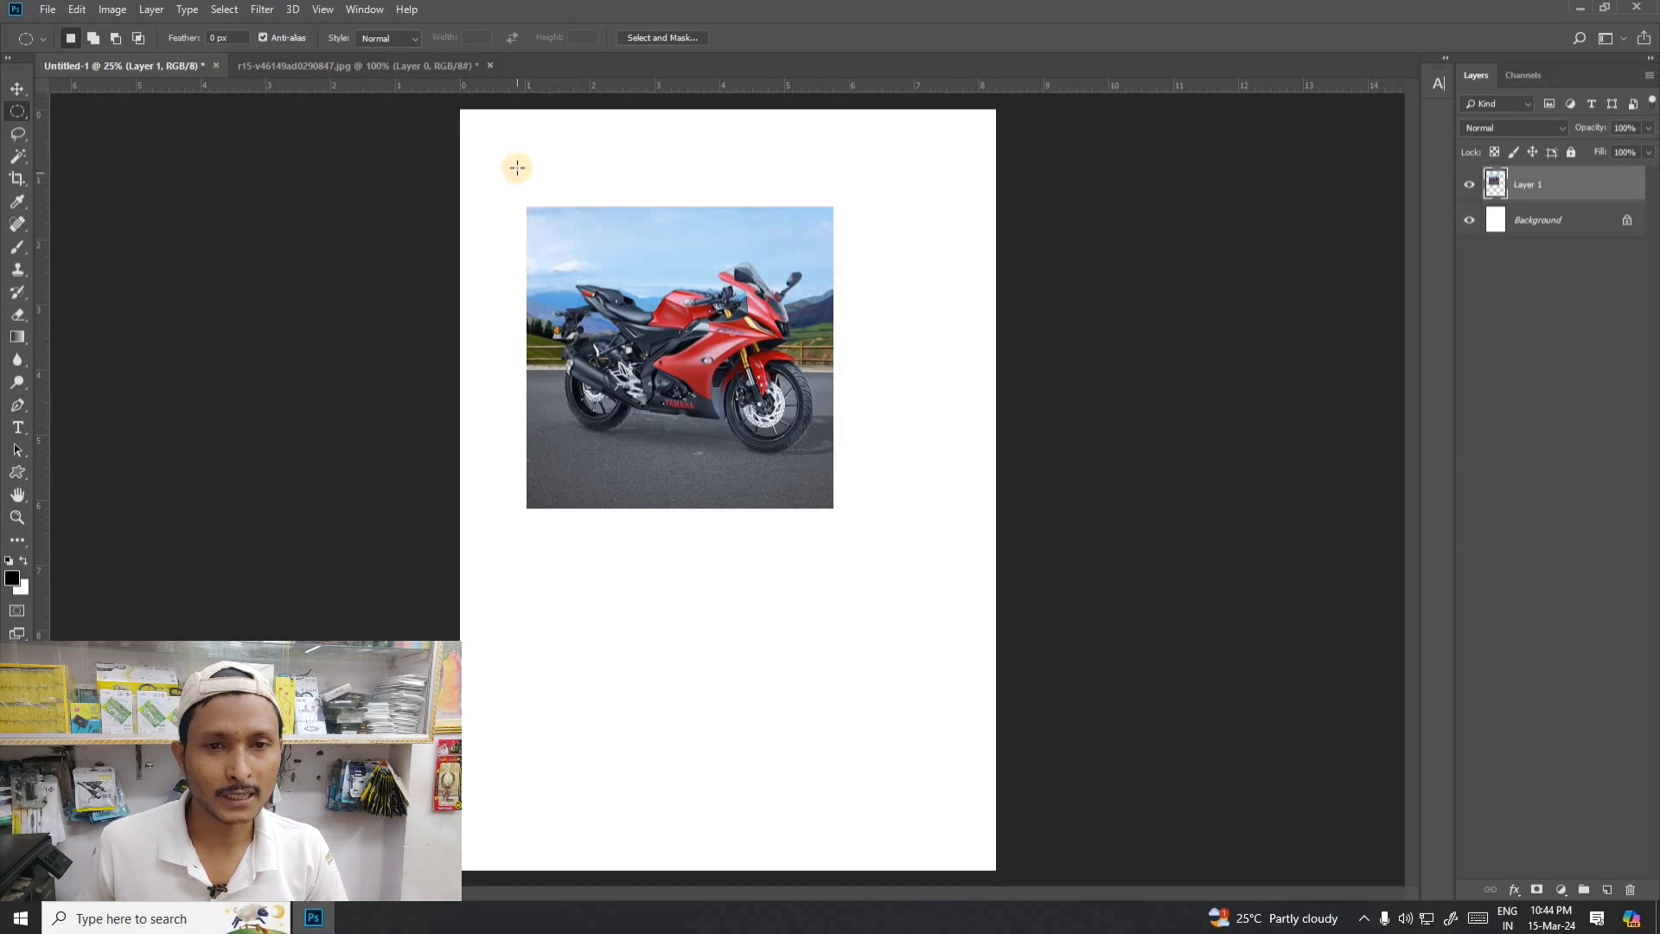
left_click_drag(631, 220, 768, 252)
key("space")
key("space")
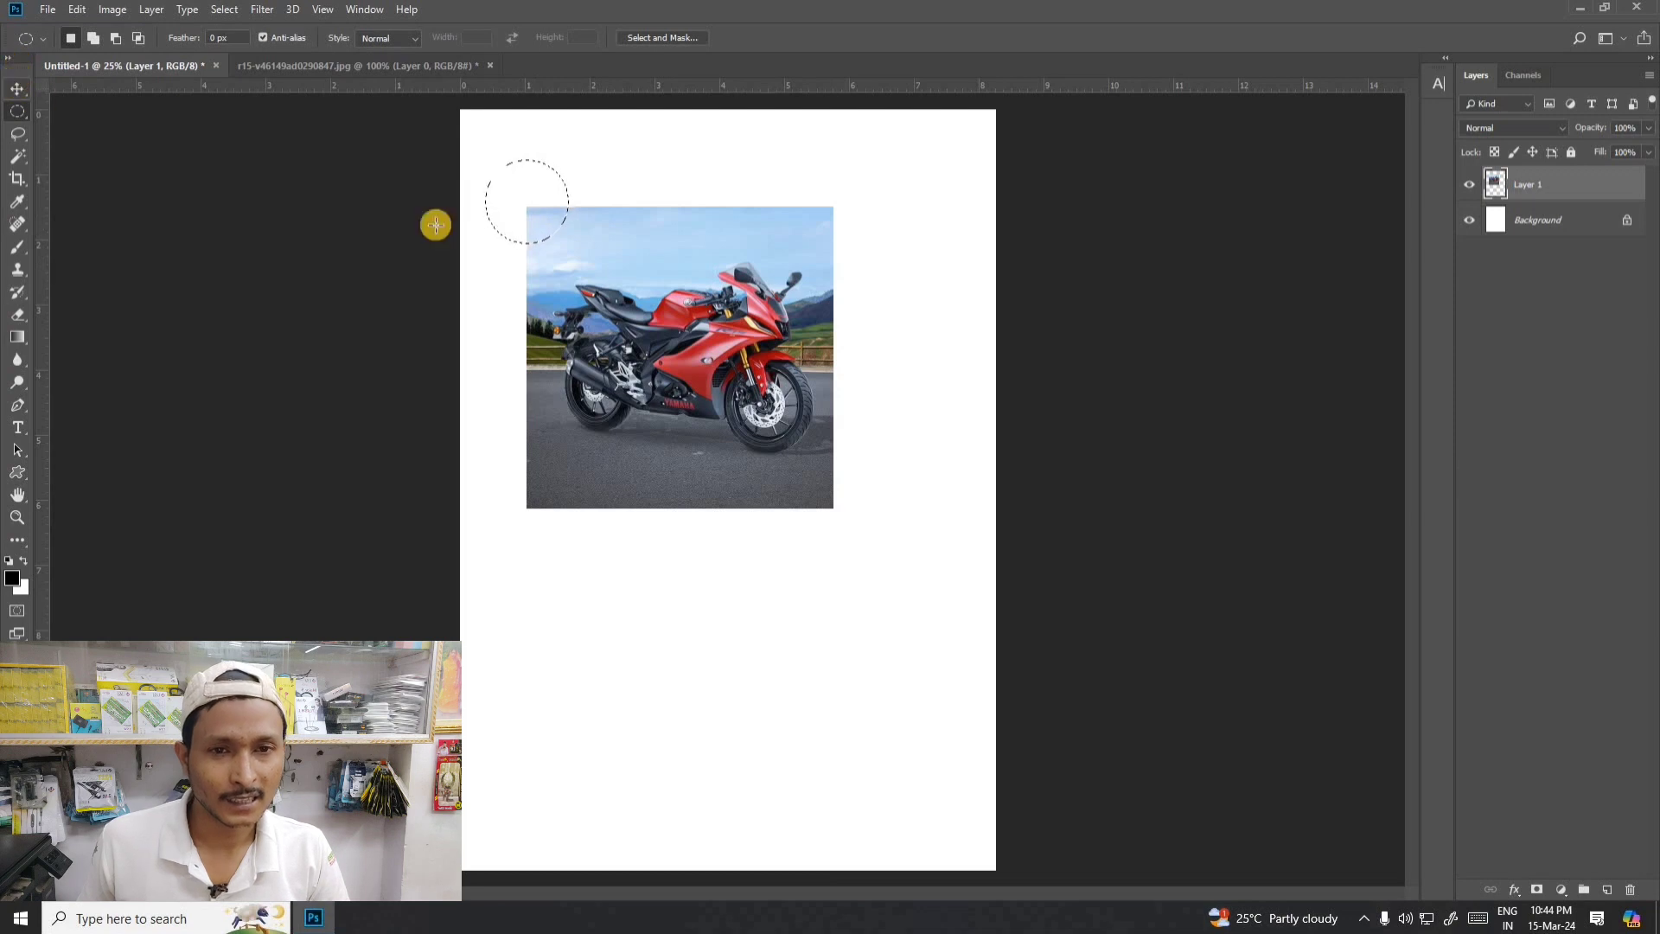
left_click(17, 88)
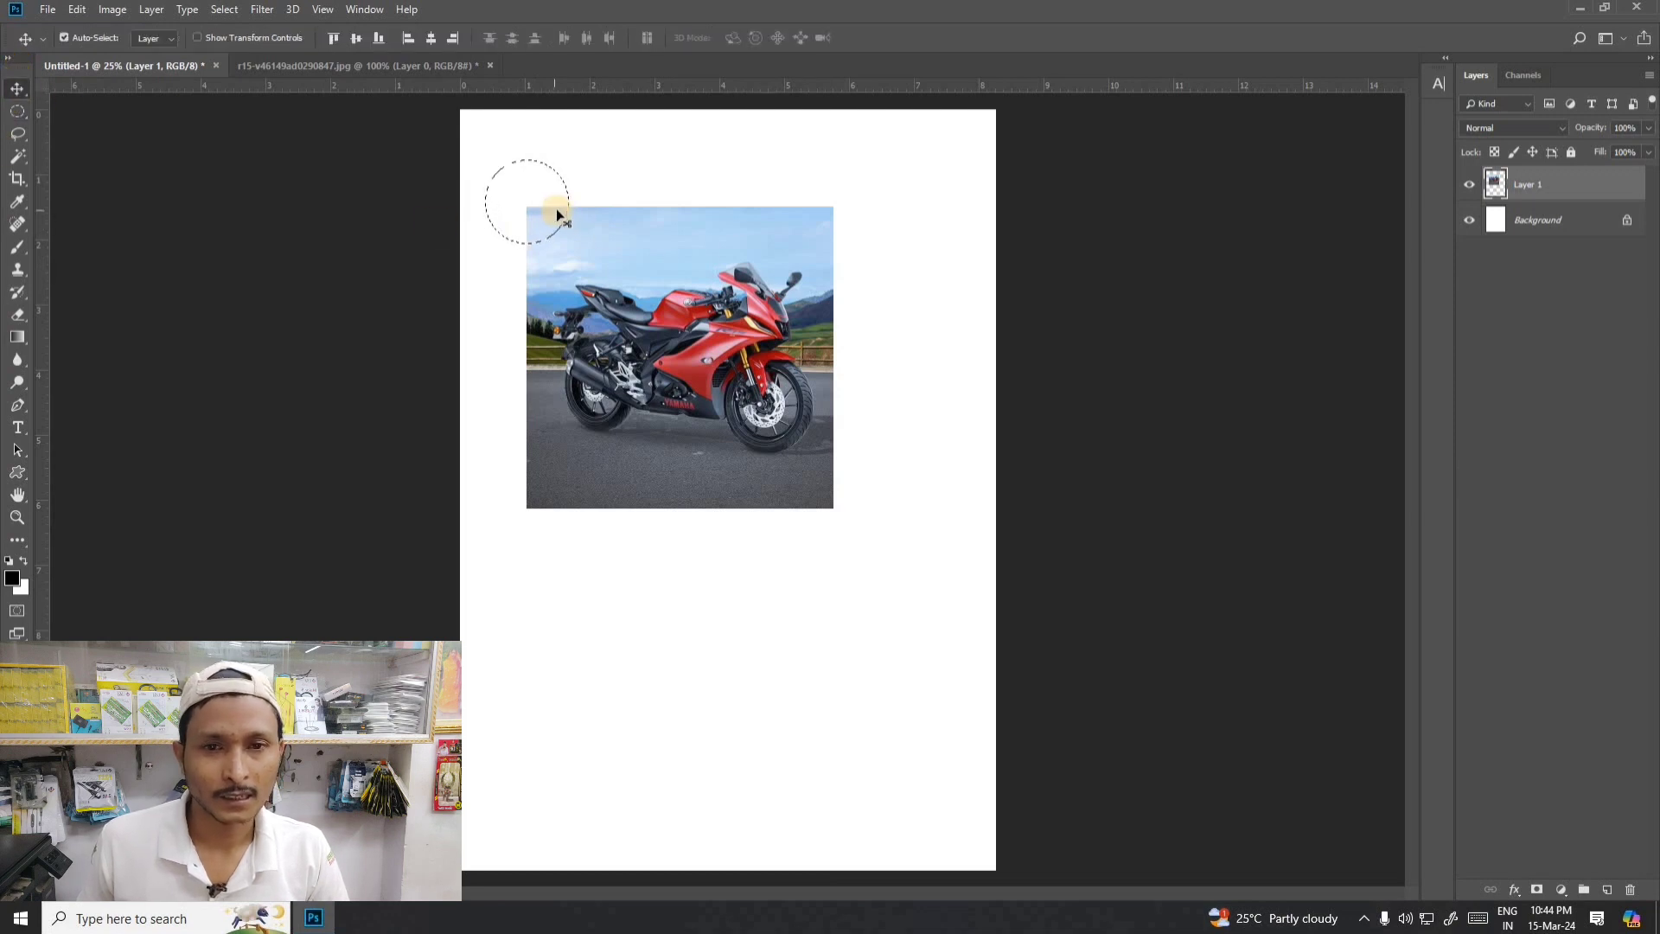
key("Delete")
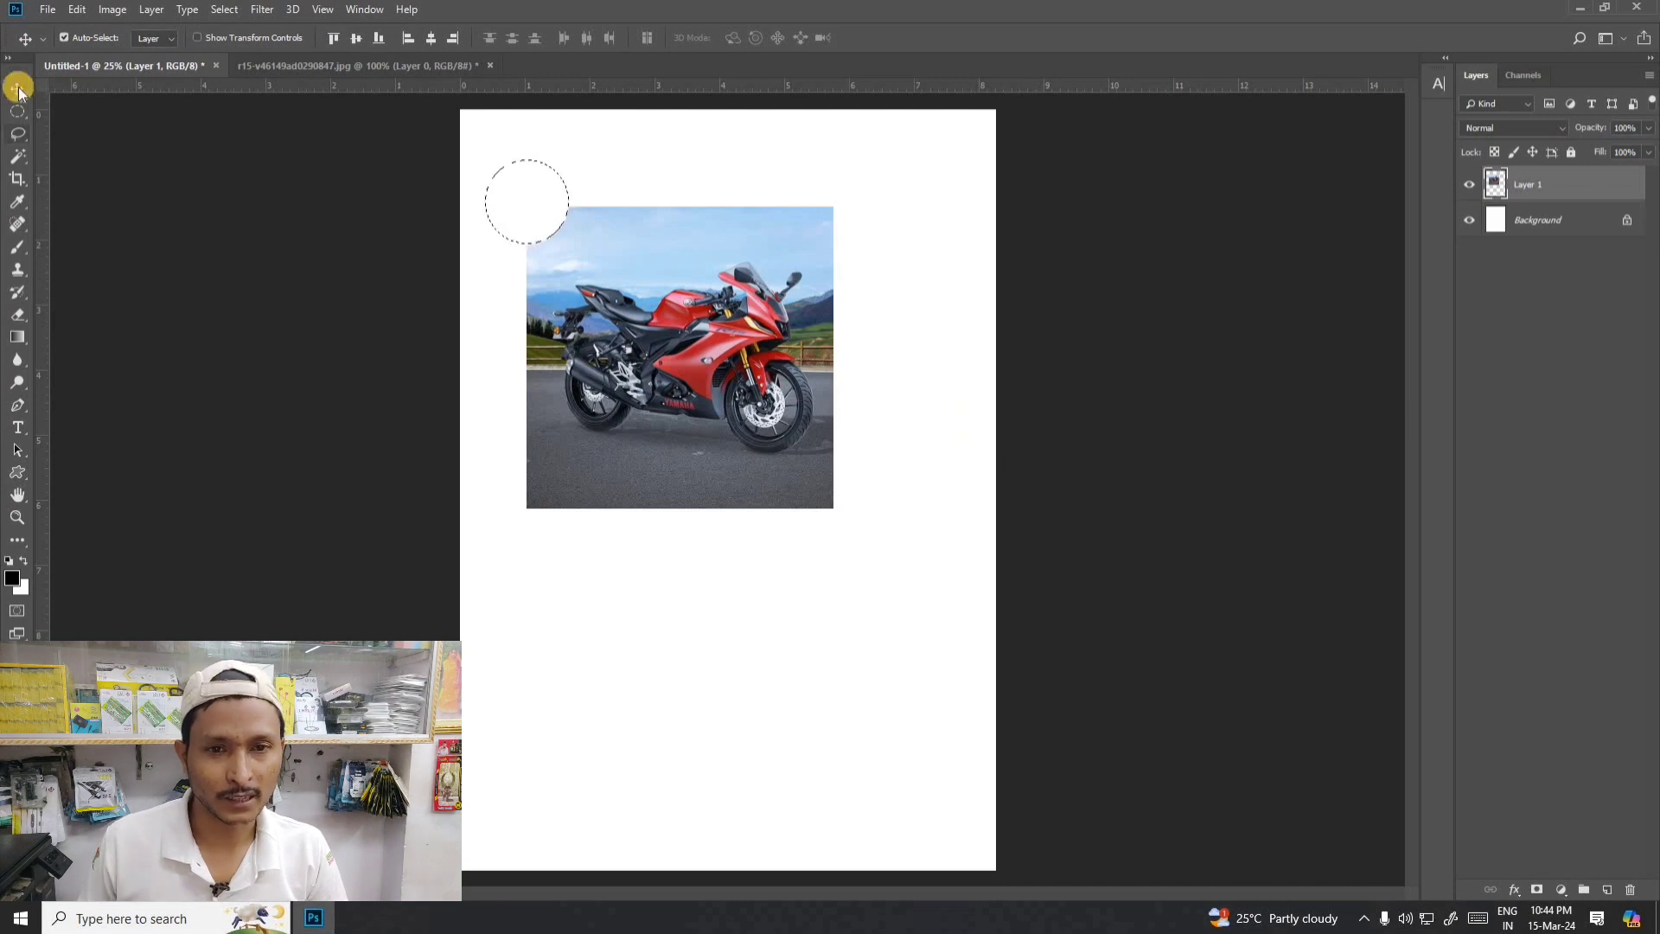
left_click(64, 37)
key("ctrl+d")
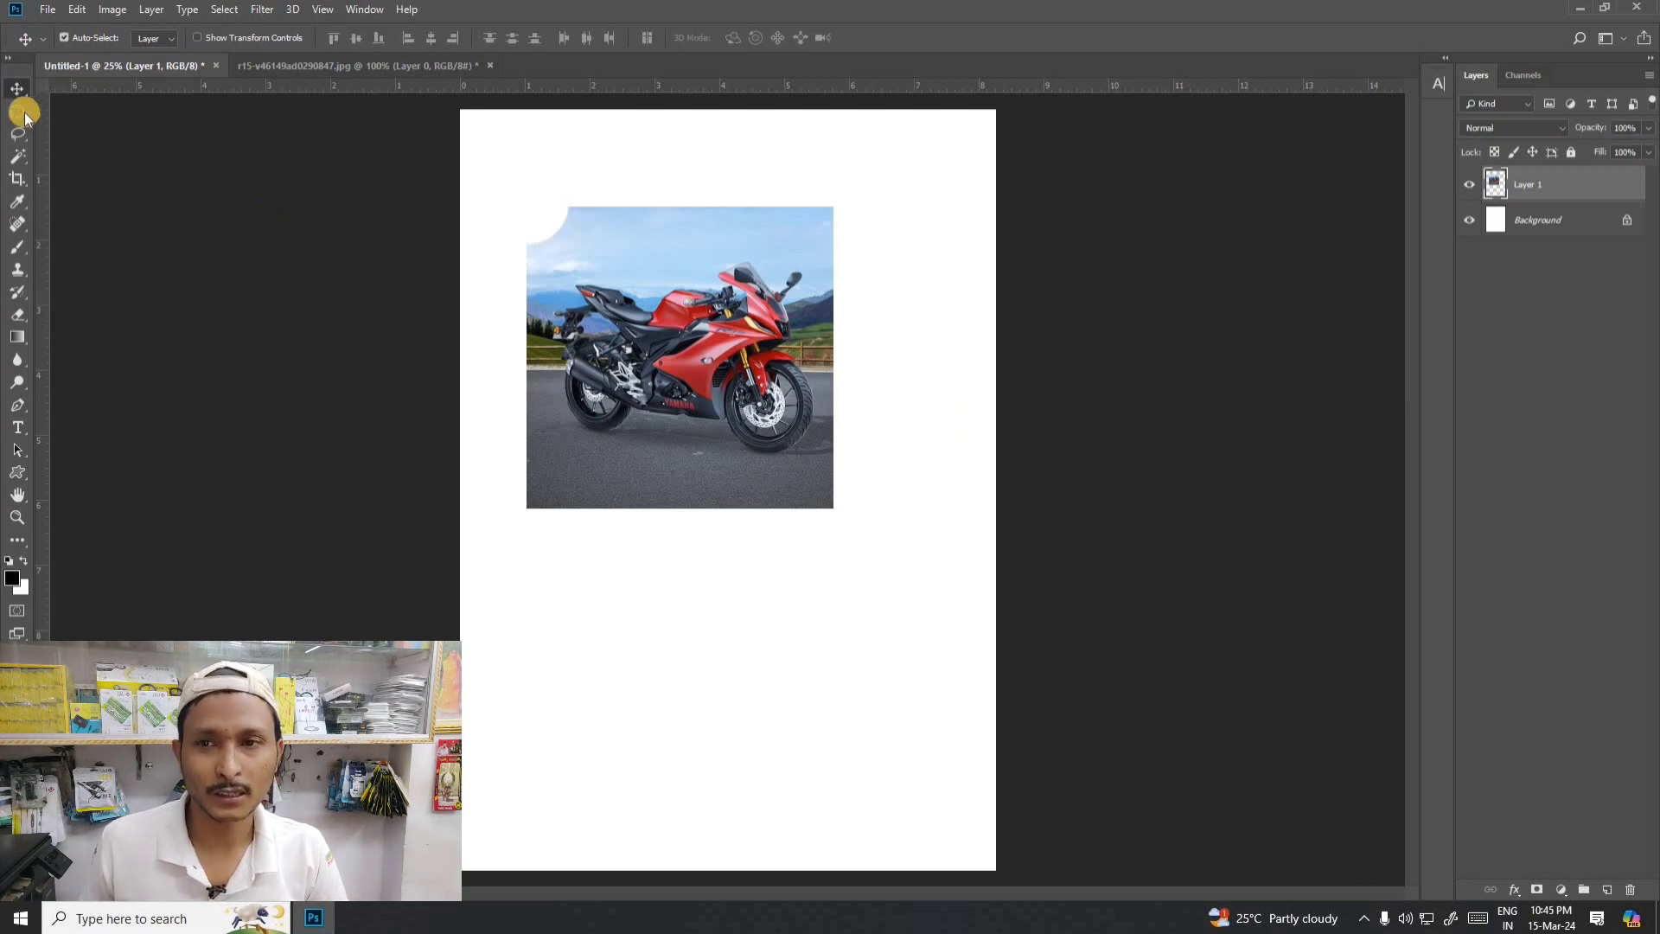
- Cut a curved notch from the photo's top edge with an elliptical selection about 4.1 by 1.2 inches, deselect, and move the photo right
left_click(17, 111)
left_click(71, 128)
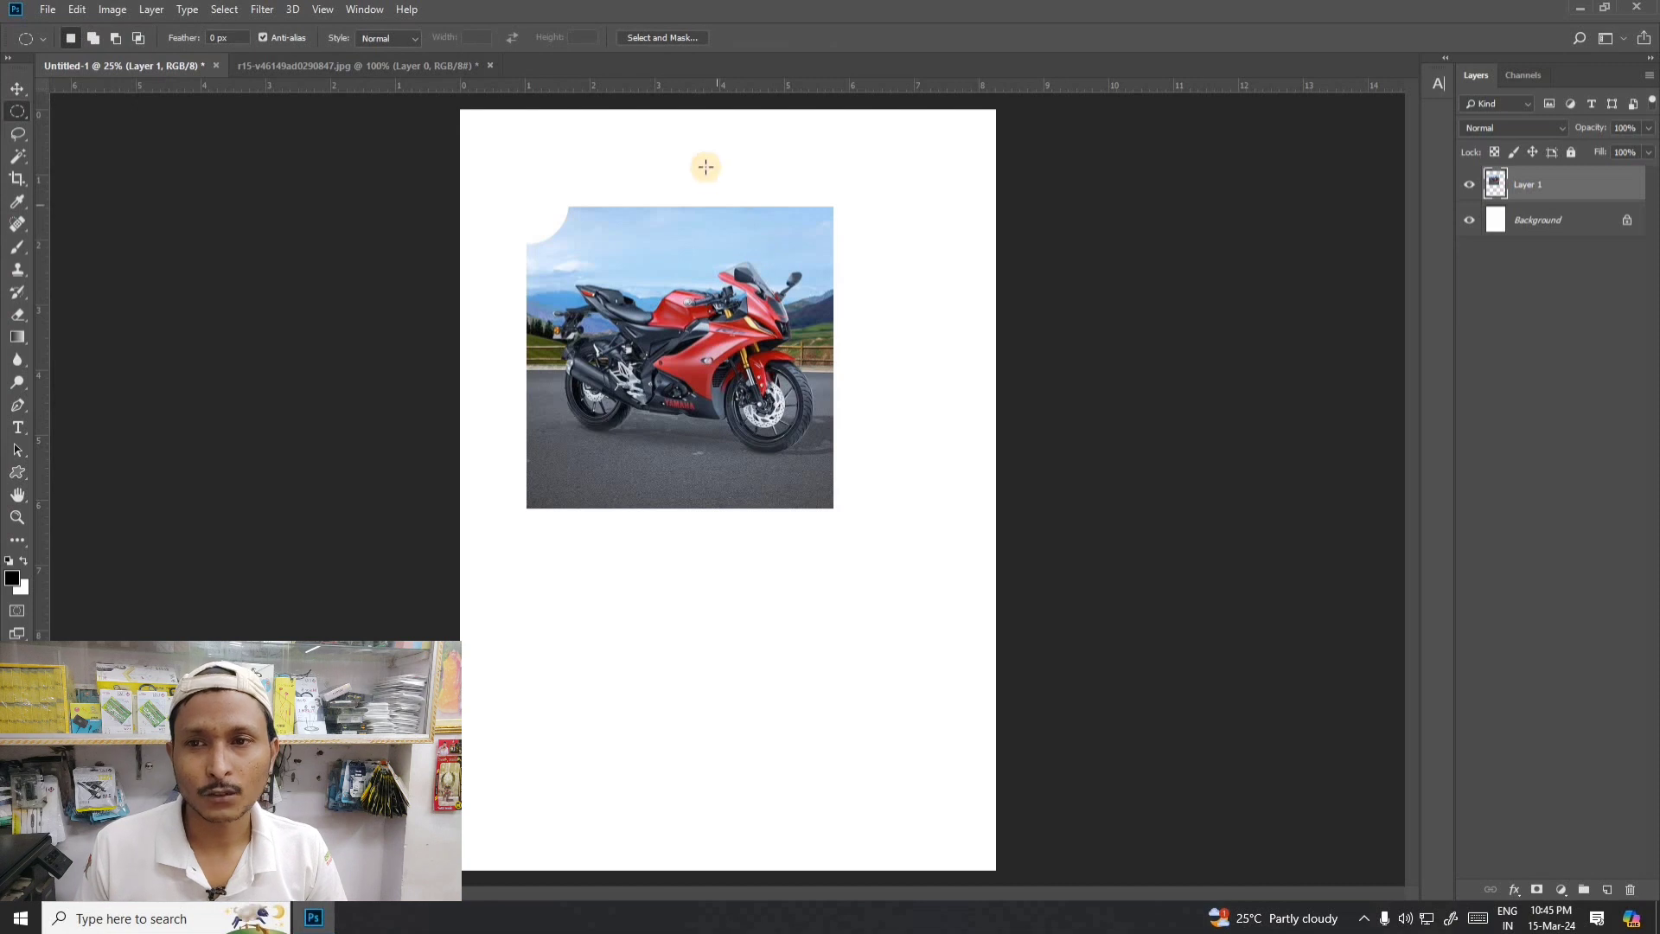
left_click_drag(611, 169, 832, 241)
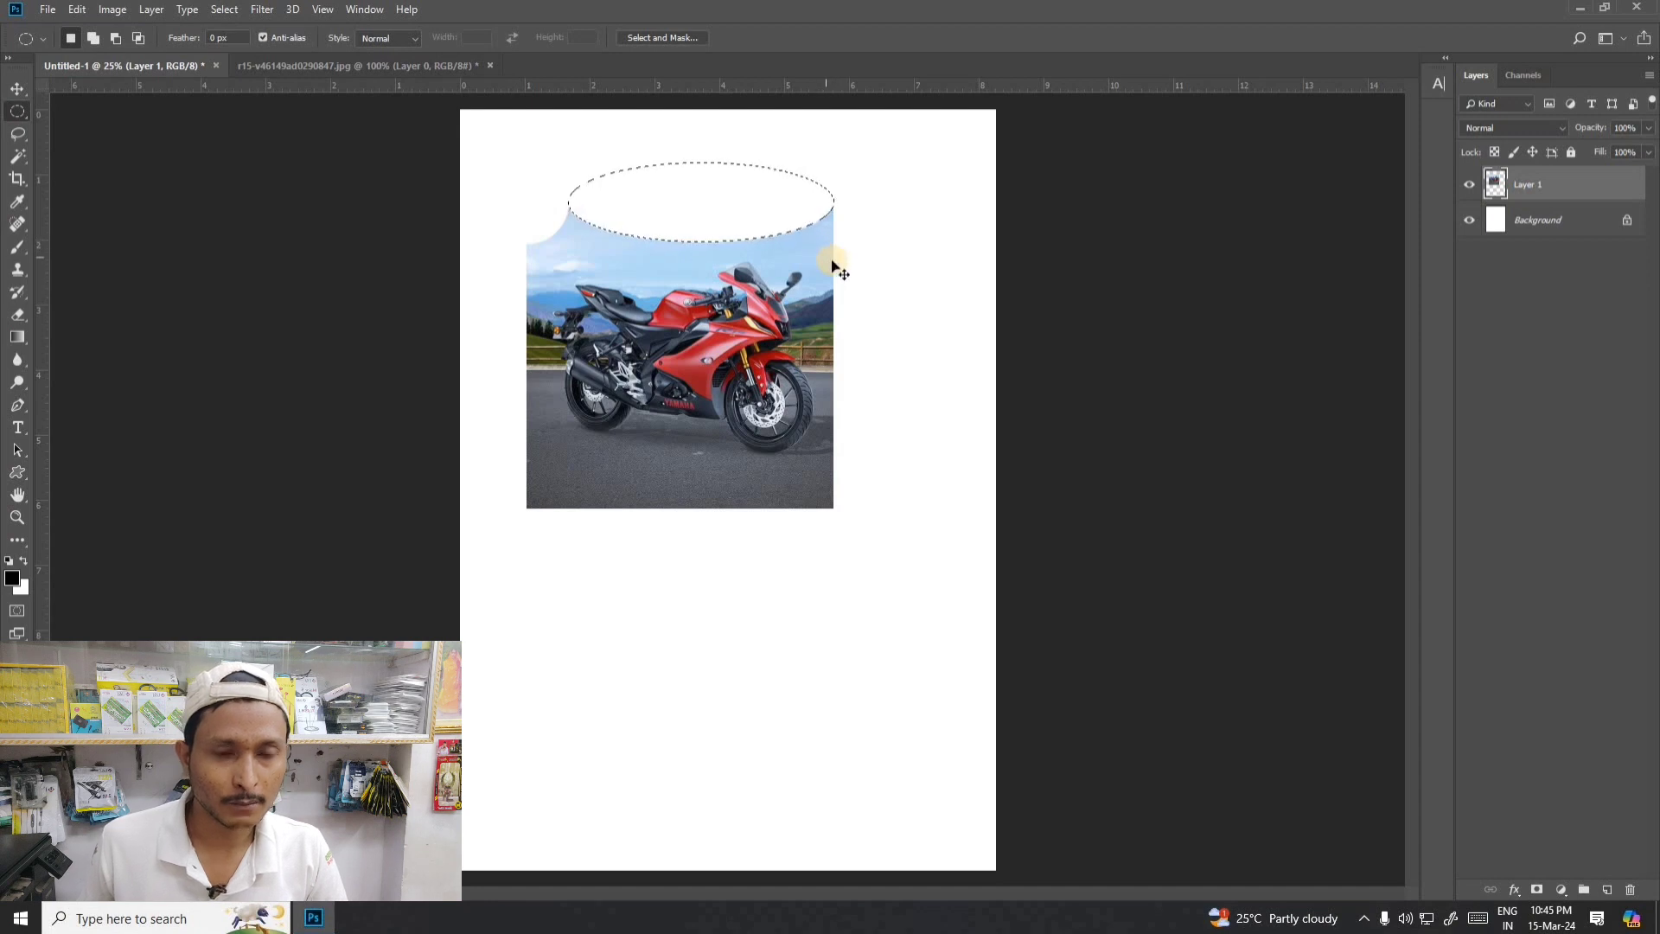
key("ctrl+d")
left_click(18, 89)
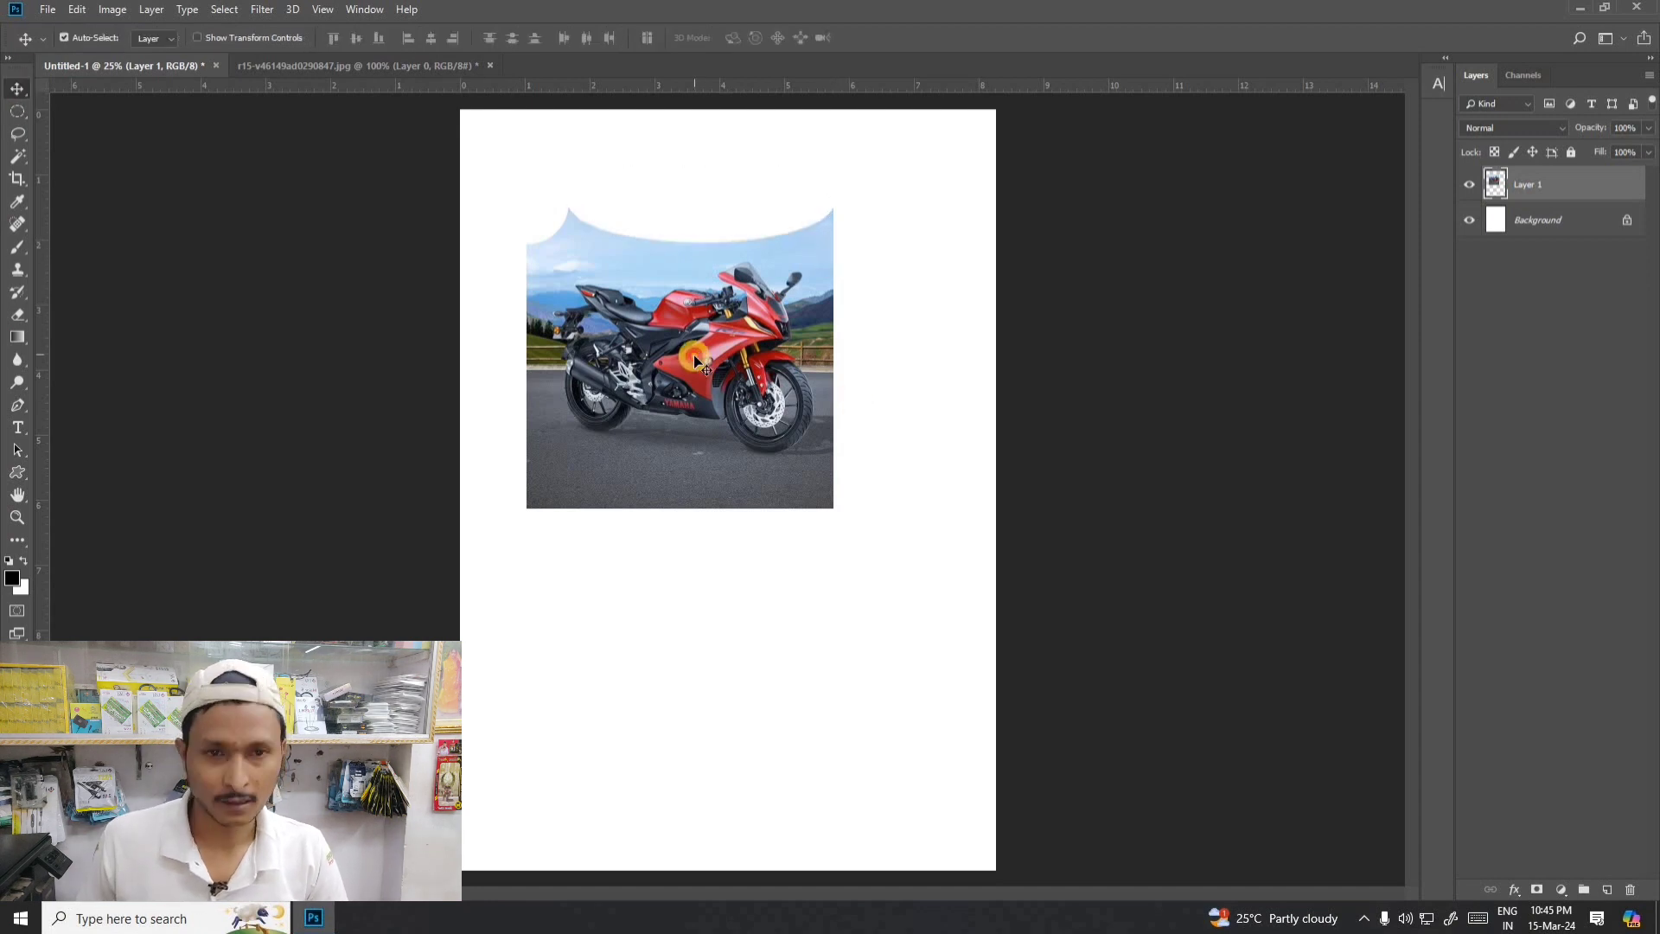
left_click_drag(696, 361, 744, 361)
- Undo the photo's last move, the curved top-edge cut and the rounded upper-left corner cut, leaving nothing selected
key("ctrl+z")
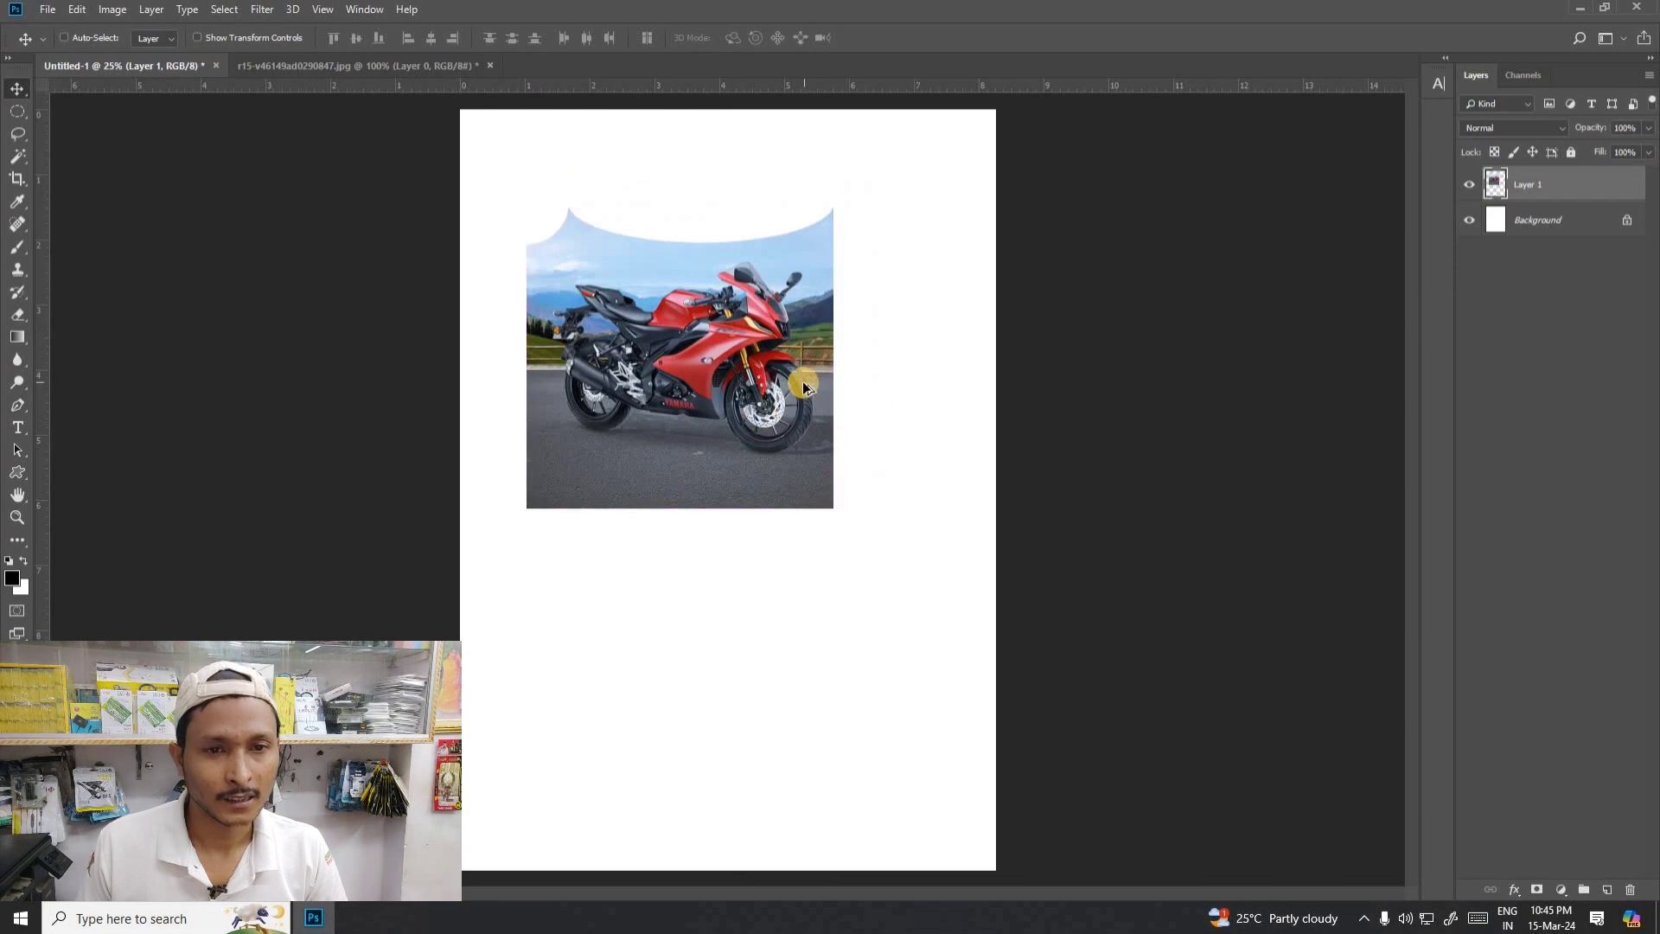
key("ctrl+z")
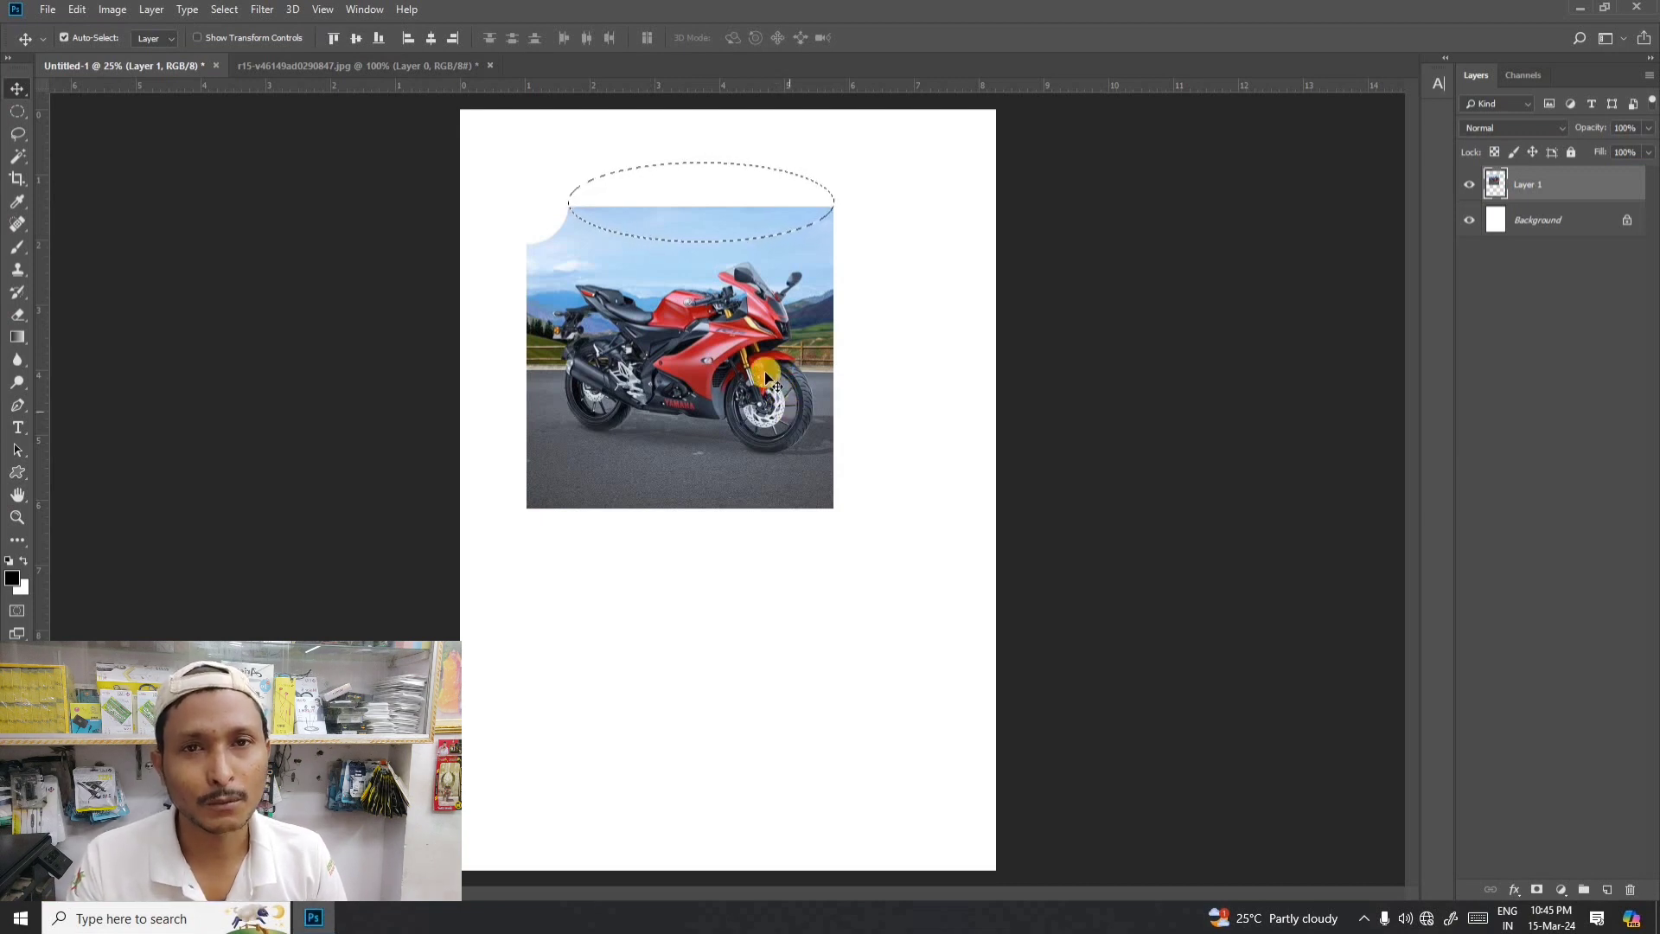
key("ctrl+d")
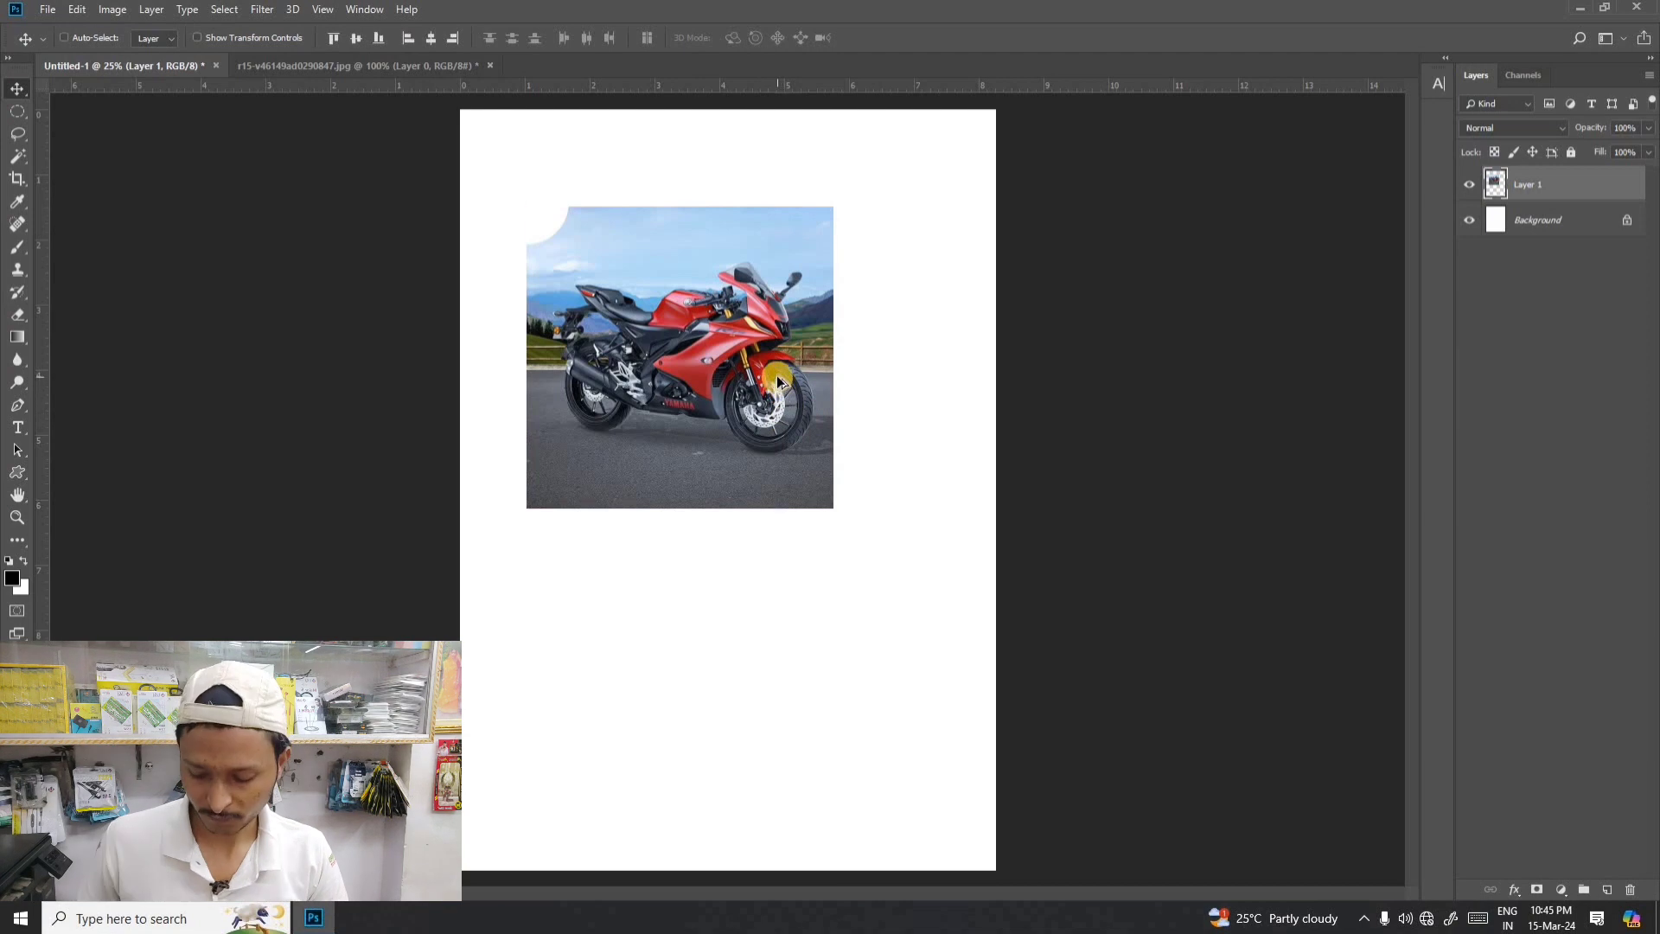
key("ctrl+shift+d")
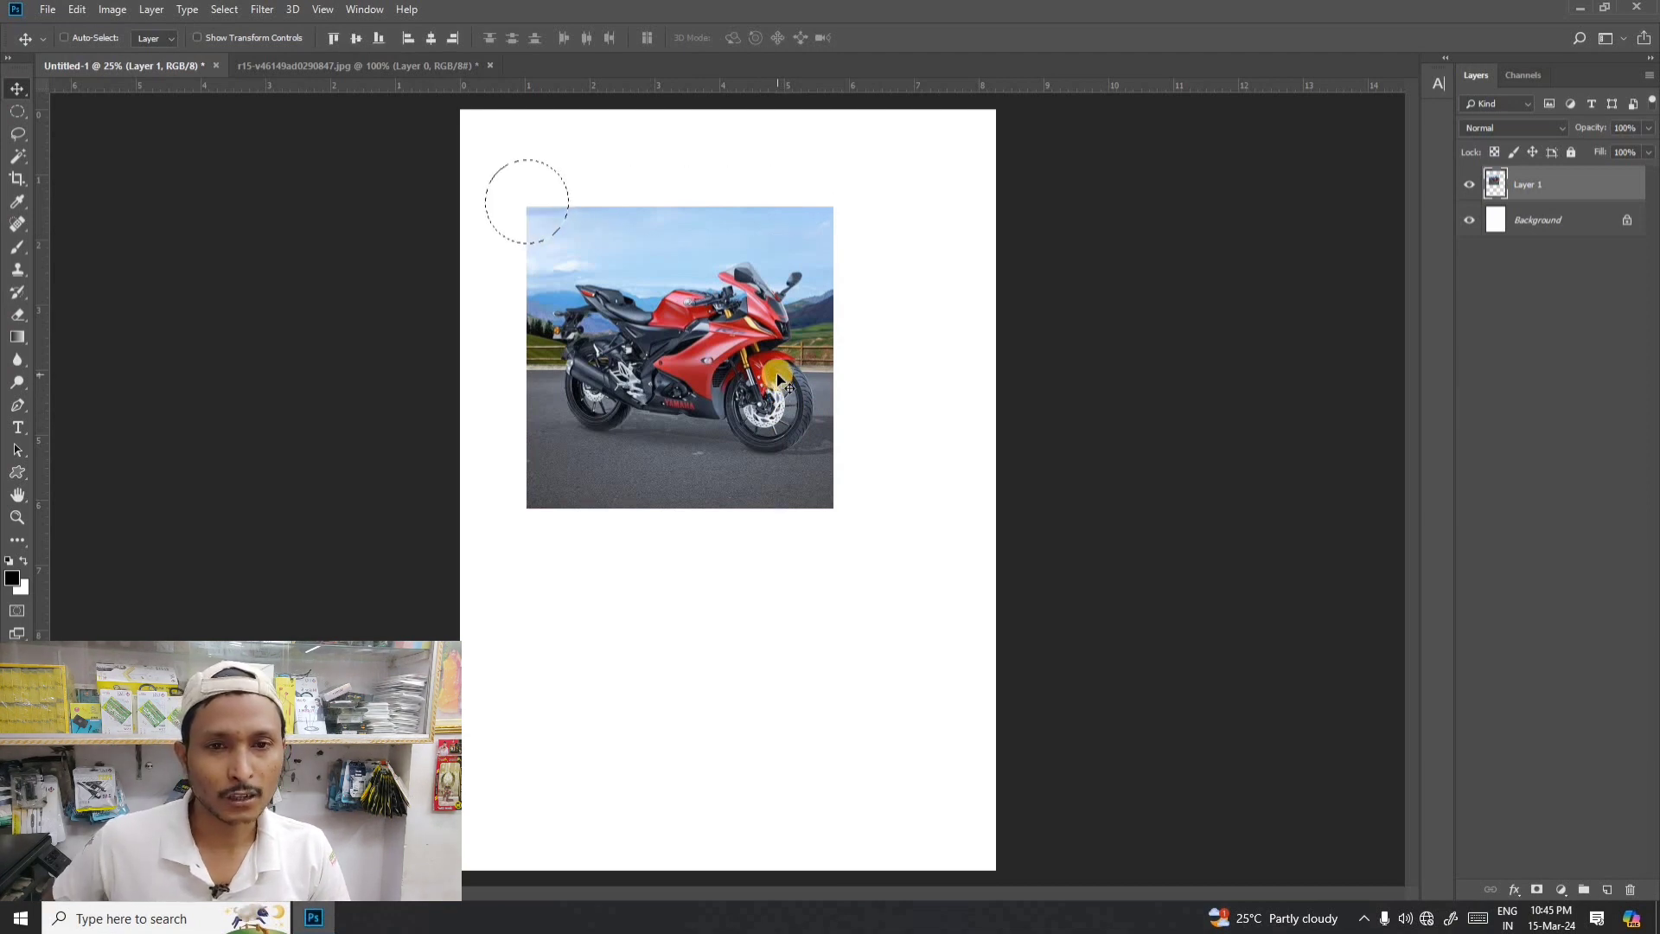
key("ctrl+d")
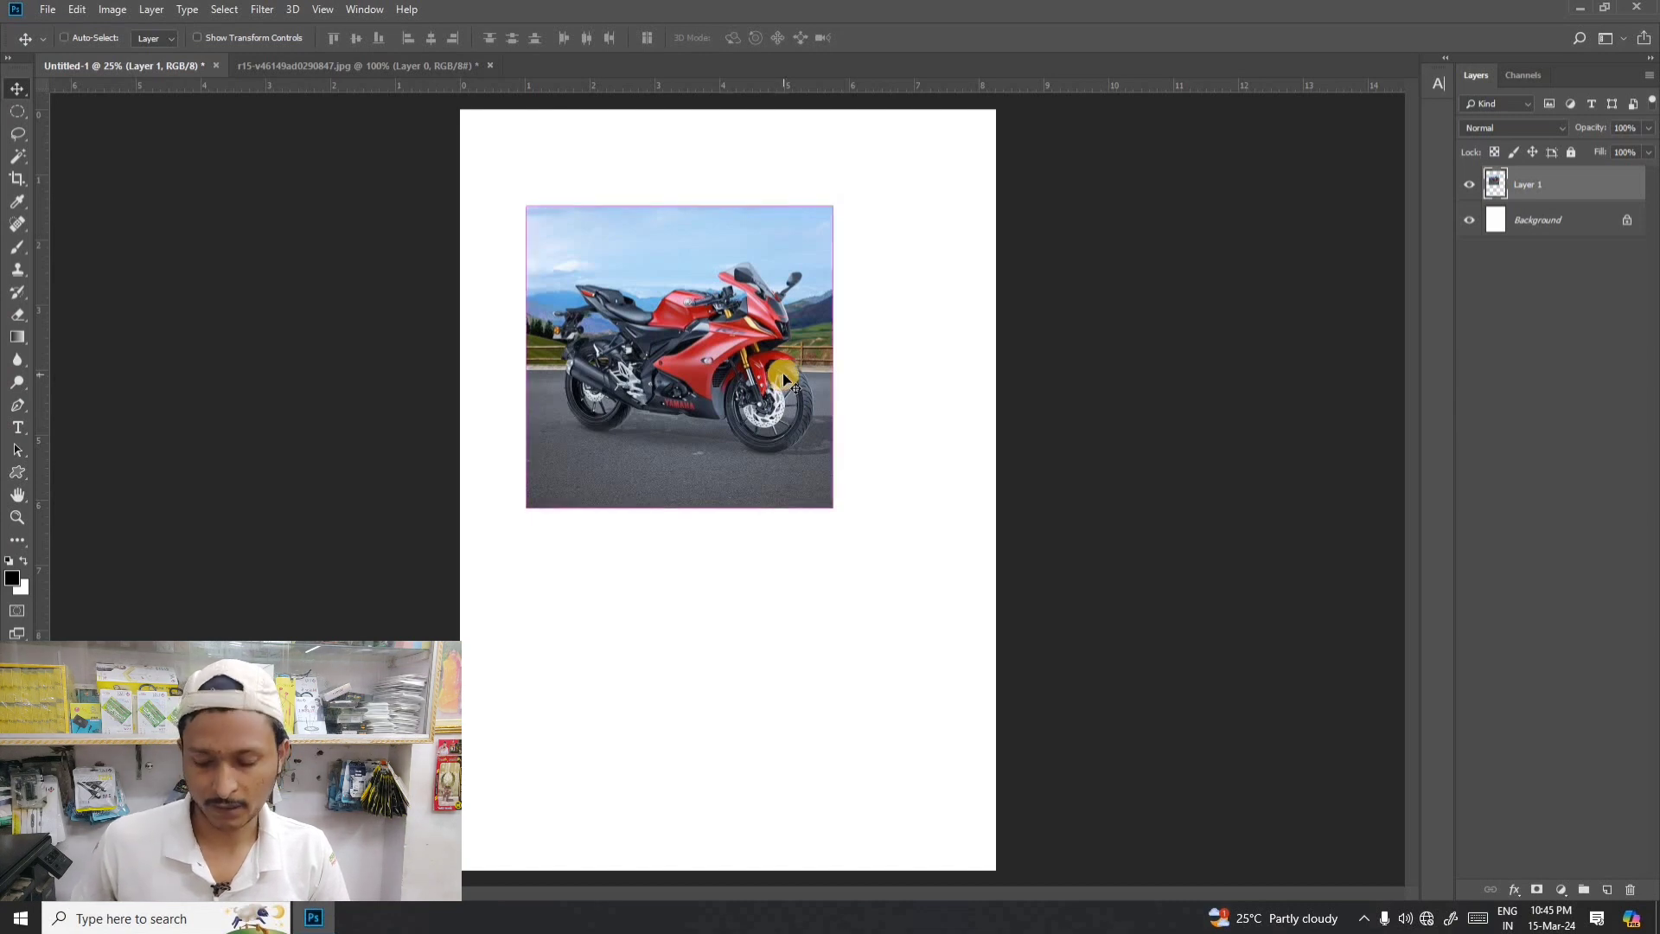
- Shift the motorcycle photo slightly right and back again
left_click_drag(644, 313, 662, 314)
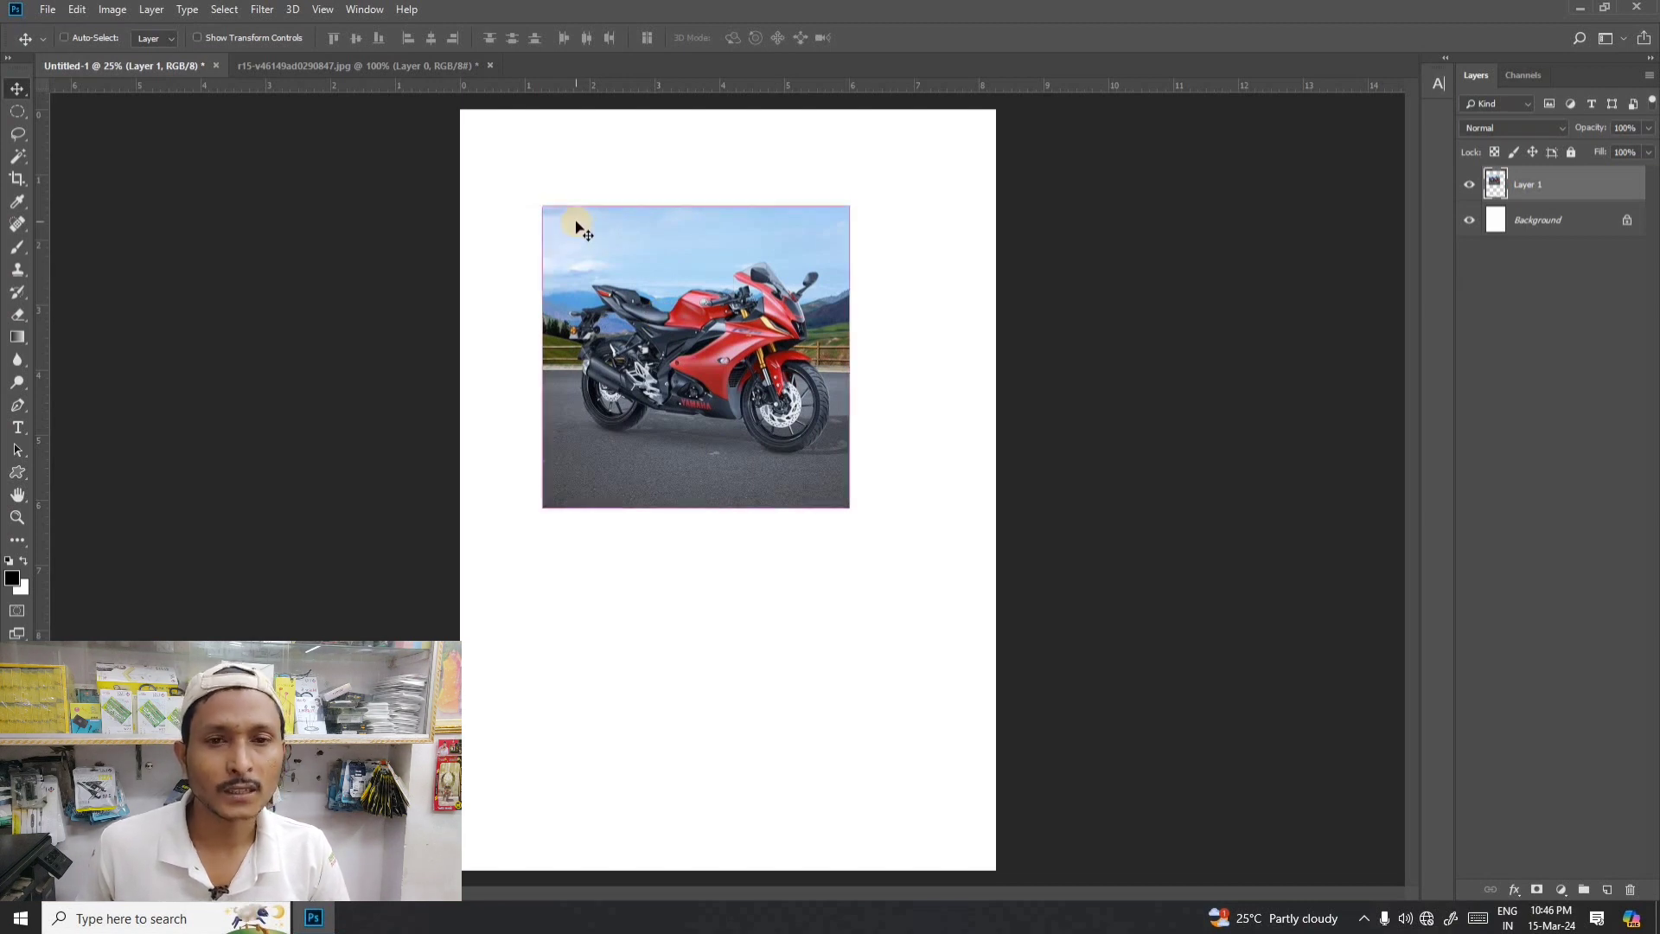
left_click_drag(576, 226, 560, 226)
- Step back through the edits until the strip deleted from the photo's right side is restored, and clear the rectangular selection
key("ctrl+alt+z")
key("ctrl+alt+z")
key("ctrl+alt+z")
key("ctrl+alt+z")
key("ctrl+alt+z")
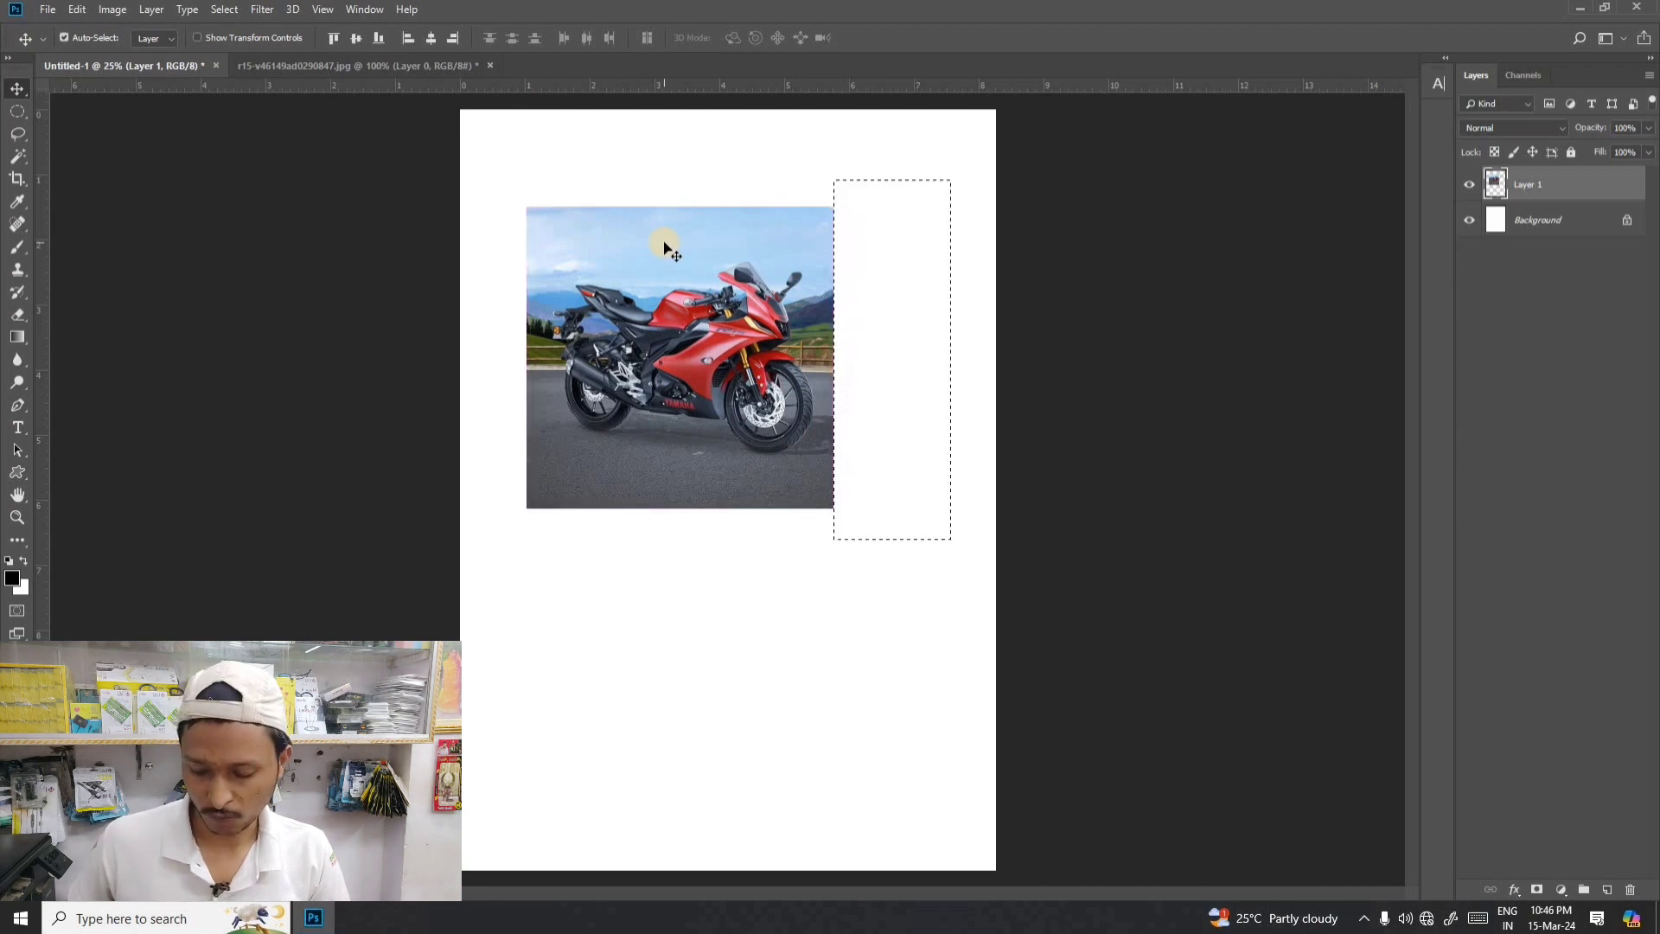
key("ctrl")
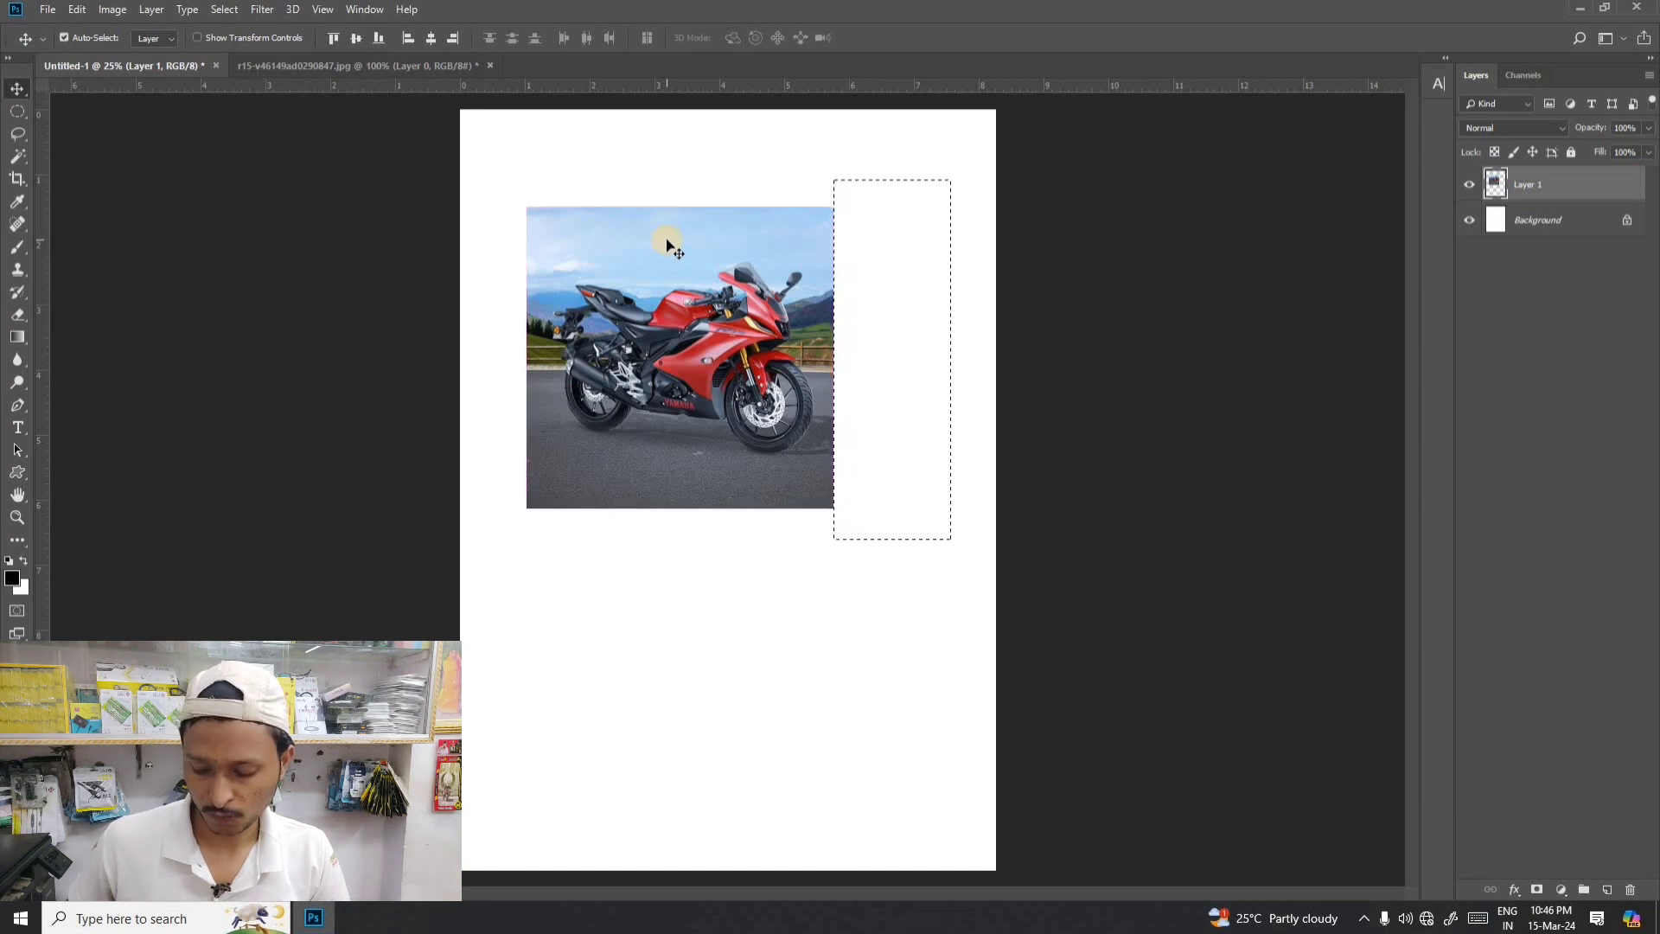
key("ctrl")
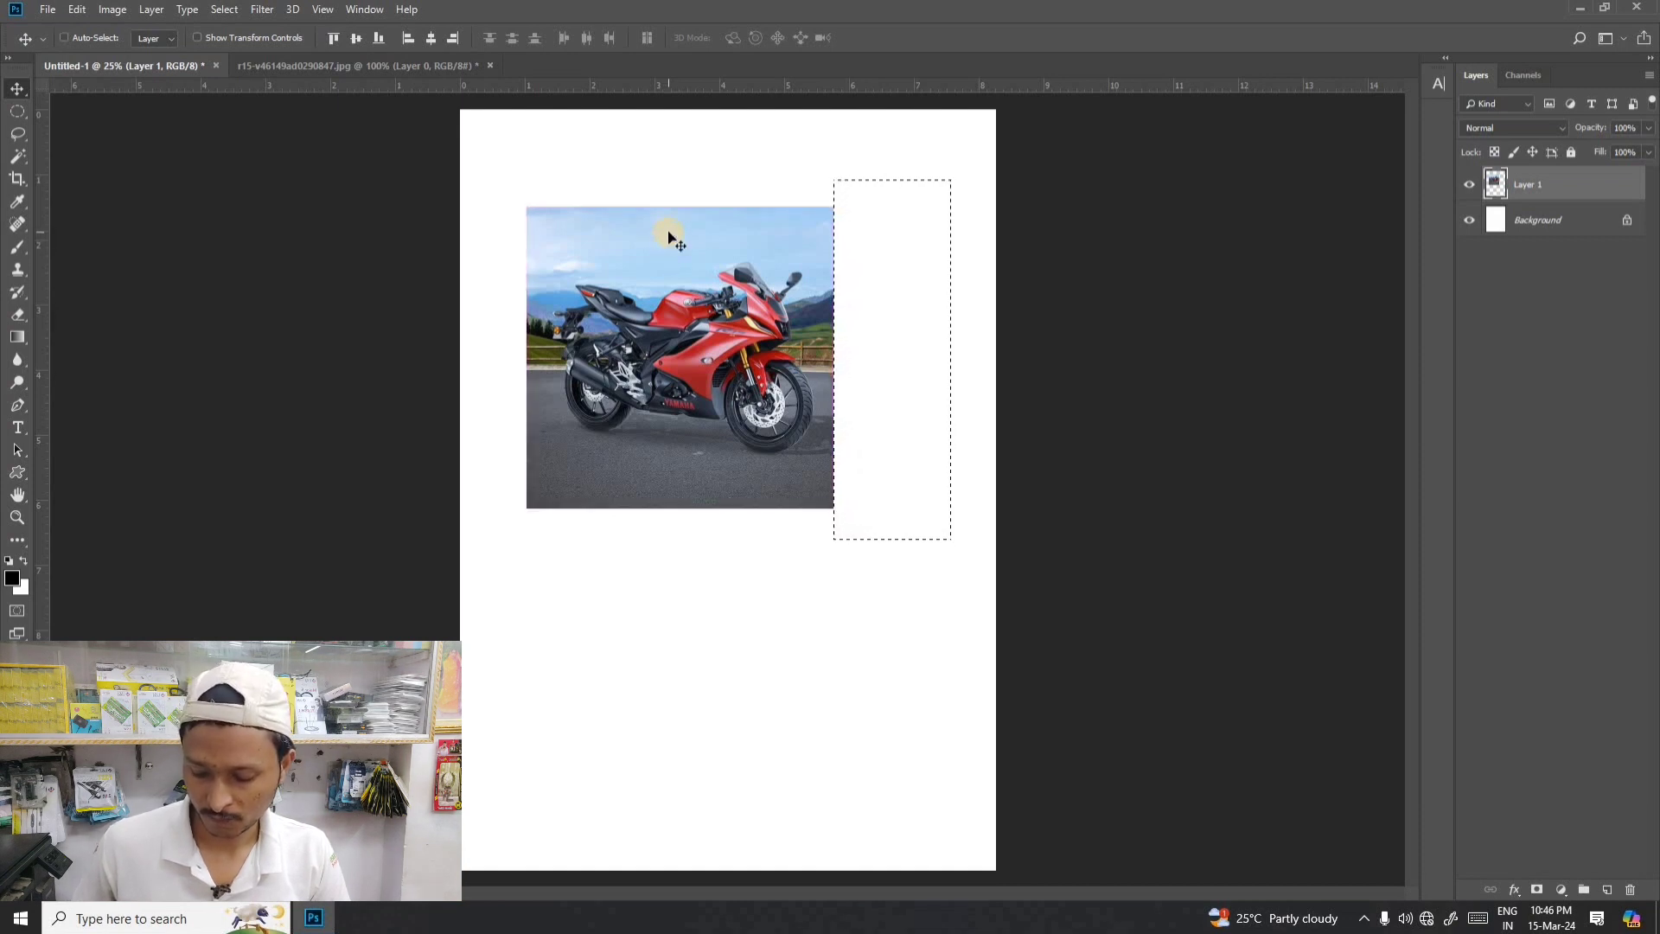
key("ctrl+z")
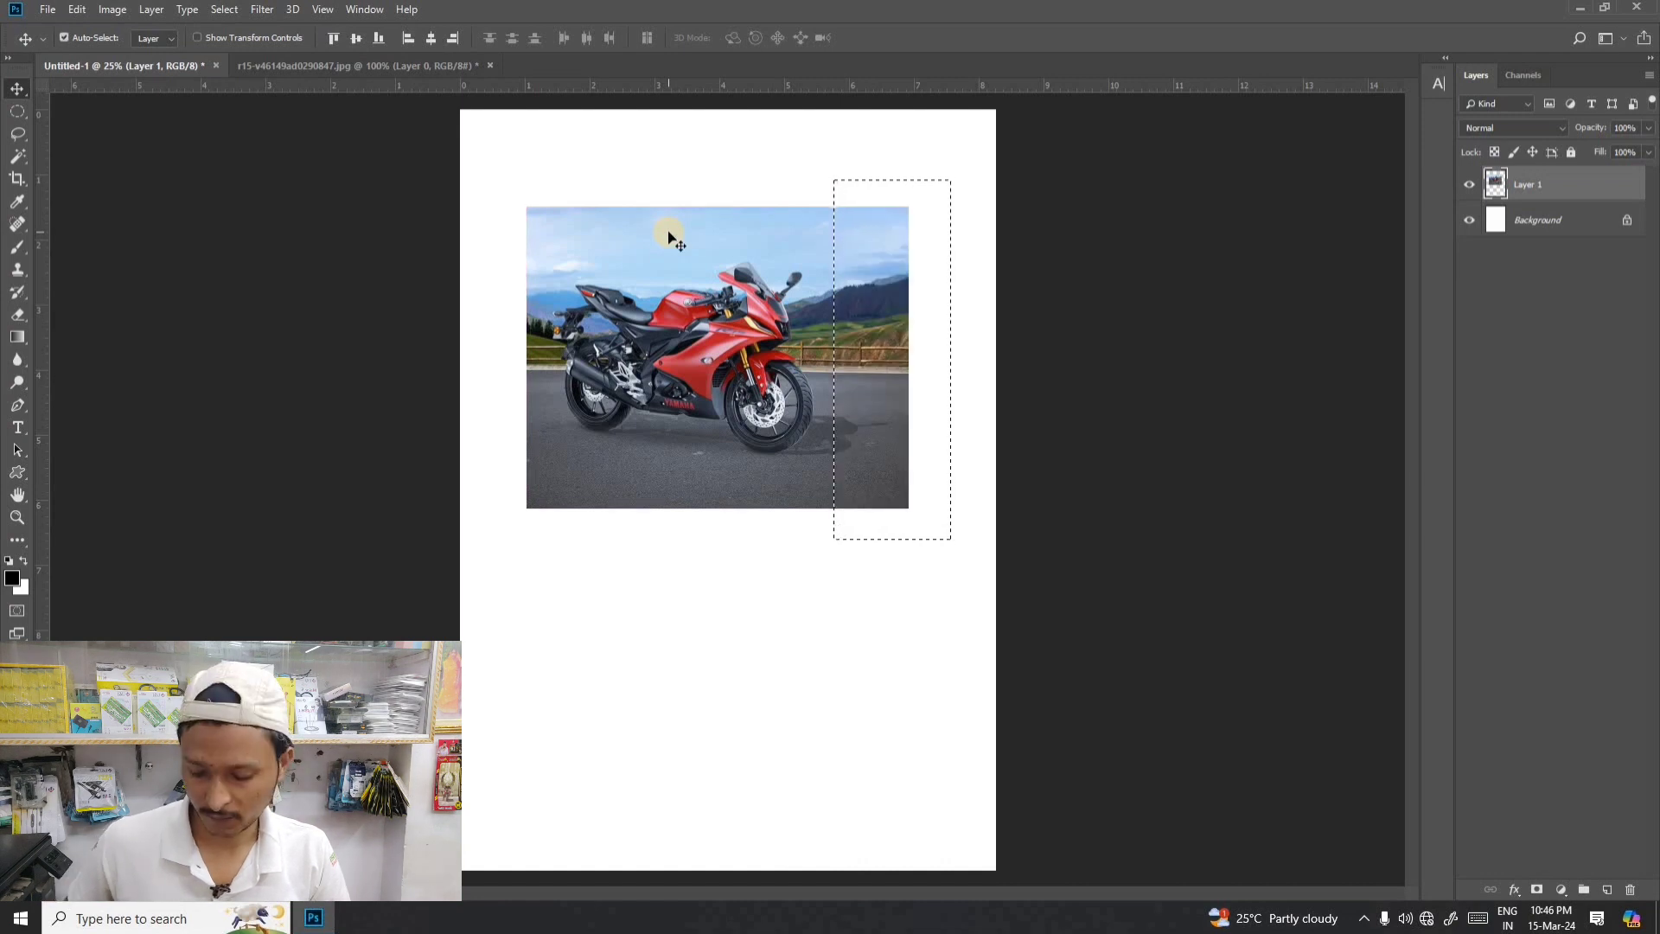
key("ctrl")
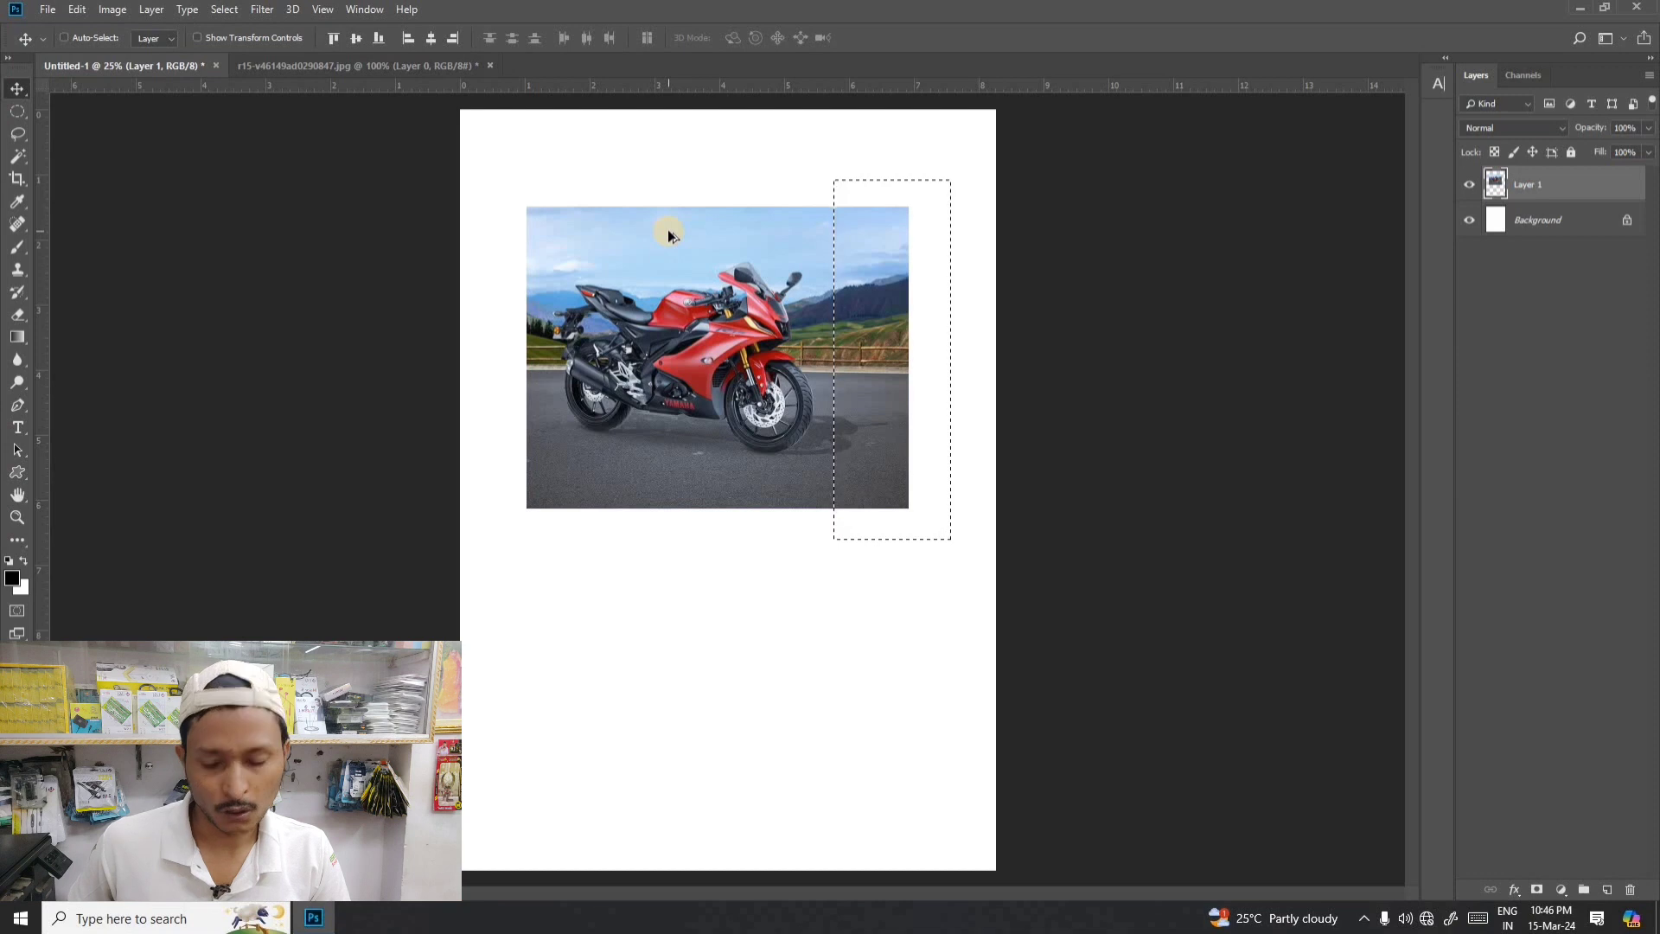
key("ctrl+d")
- Undo further edits until the strip deleted from the photo's left side is restored, and deselect
key("ctrl+alt+z")
key("ctrl+alt+z")
key("ctrl+alt+z")
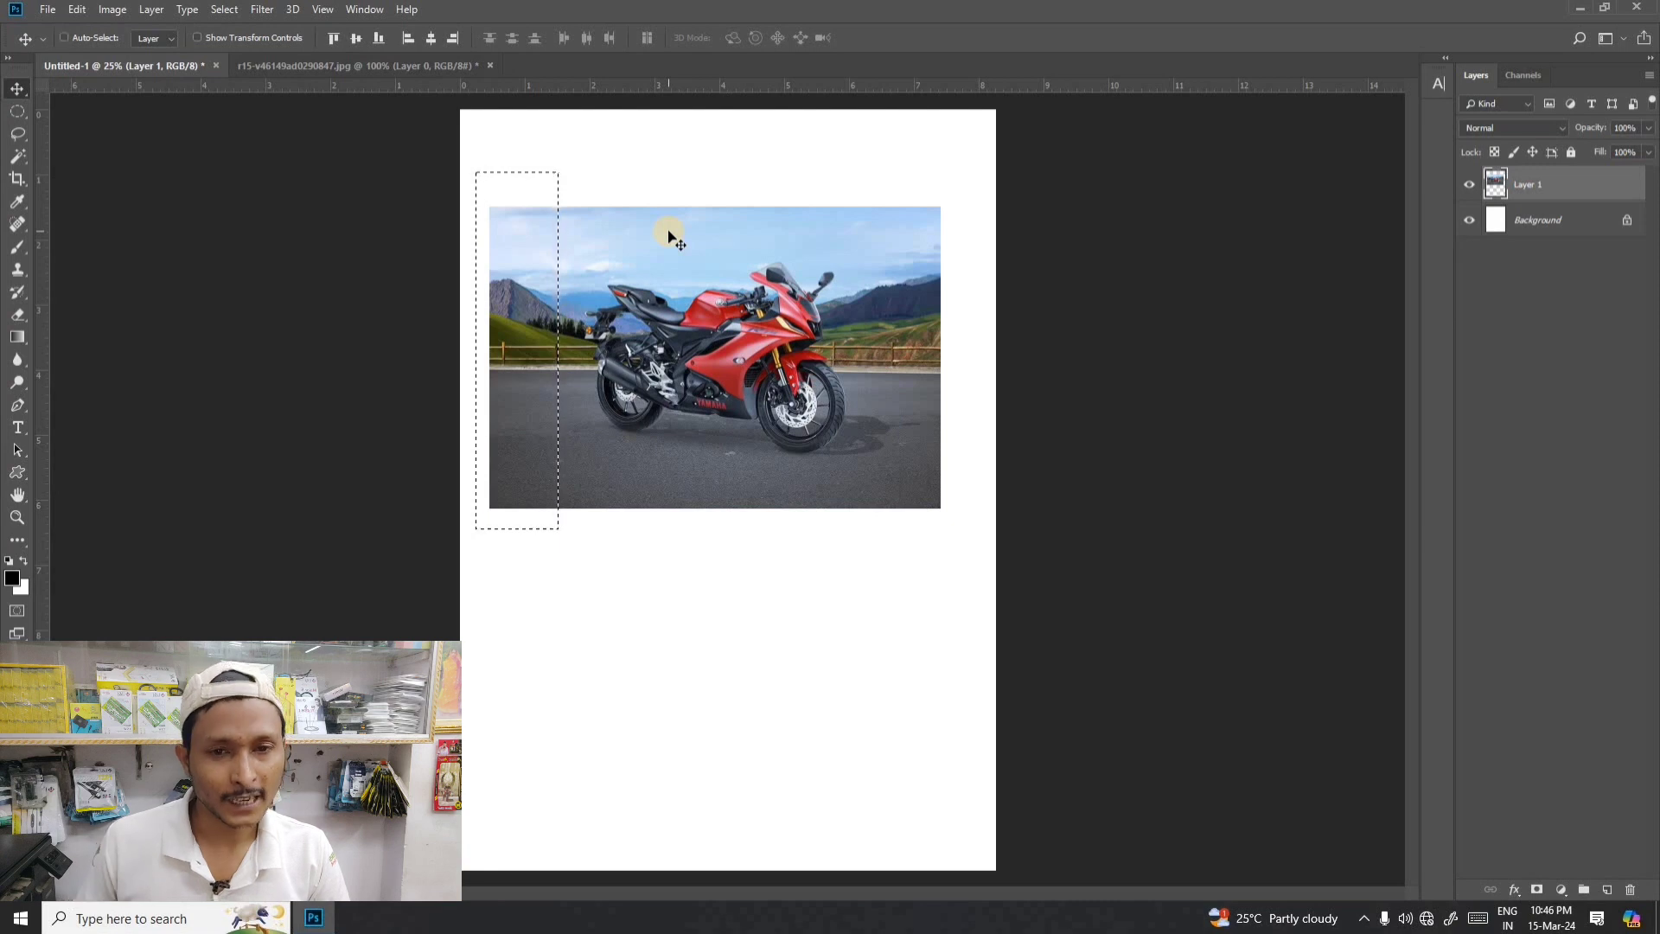
key("ctrl+d")
- Move the full motorcycle photo about 1 inch down the page and activate the Lasso tool
left_click(11, 83)
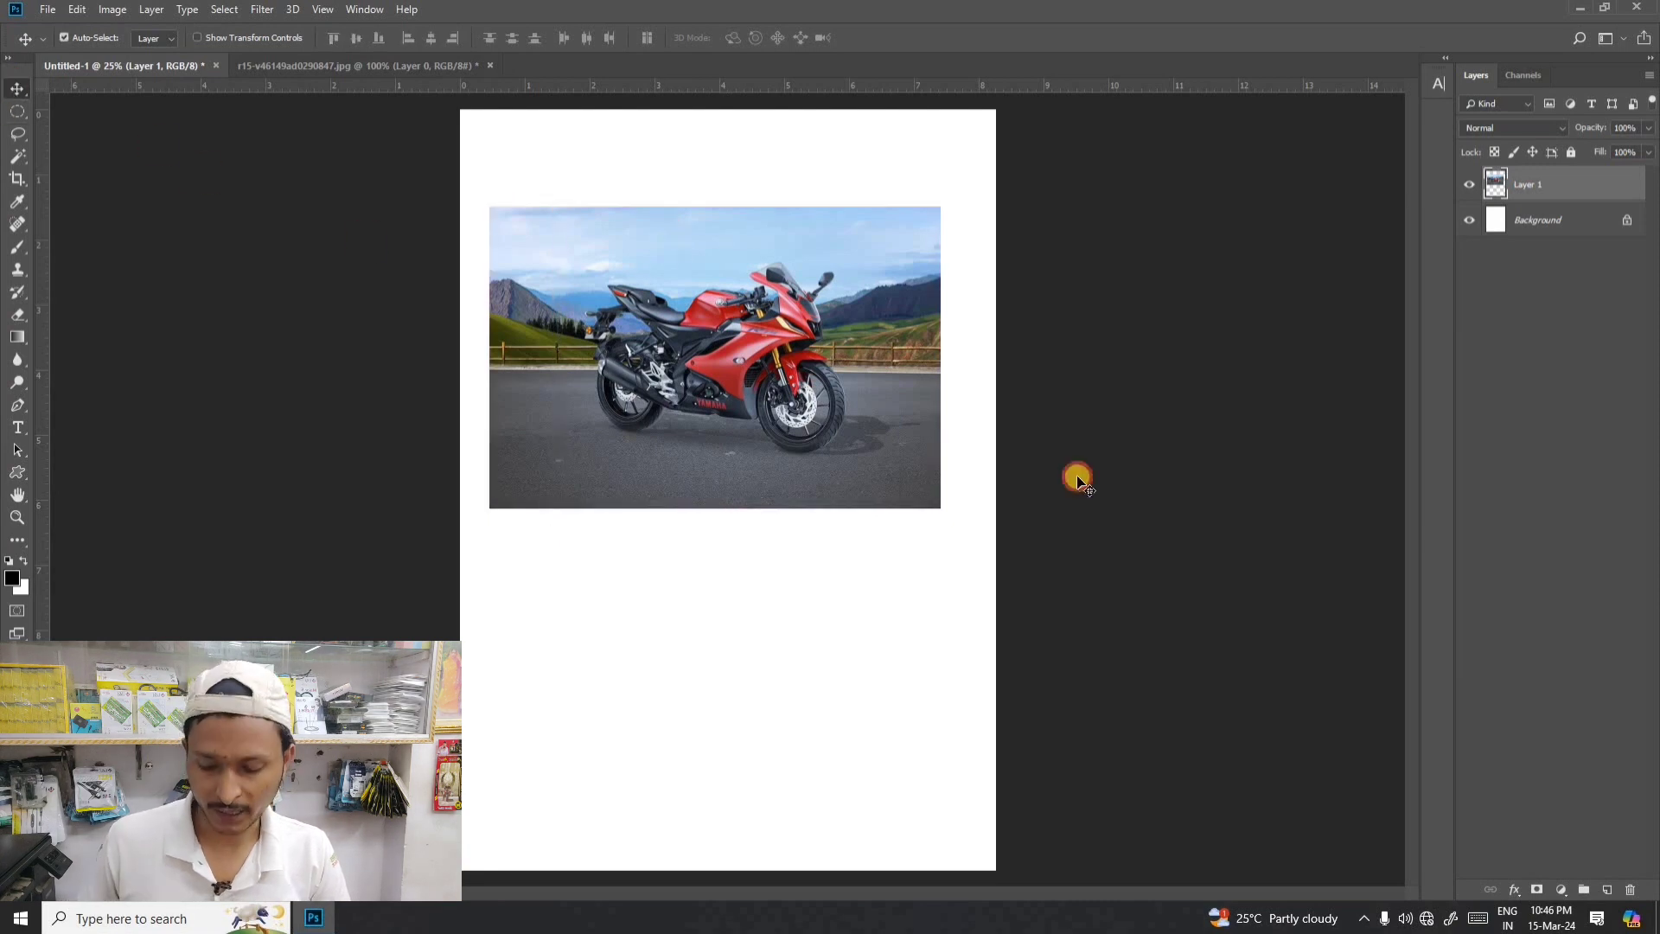
left_click_drag(791, 367, 788, 438)
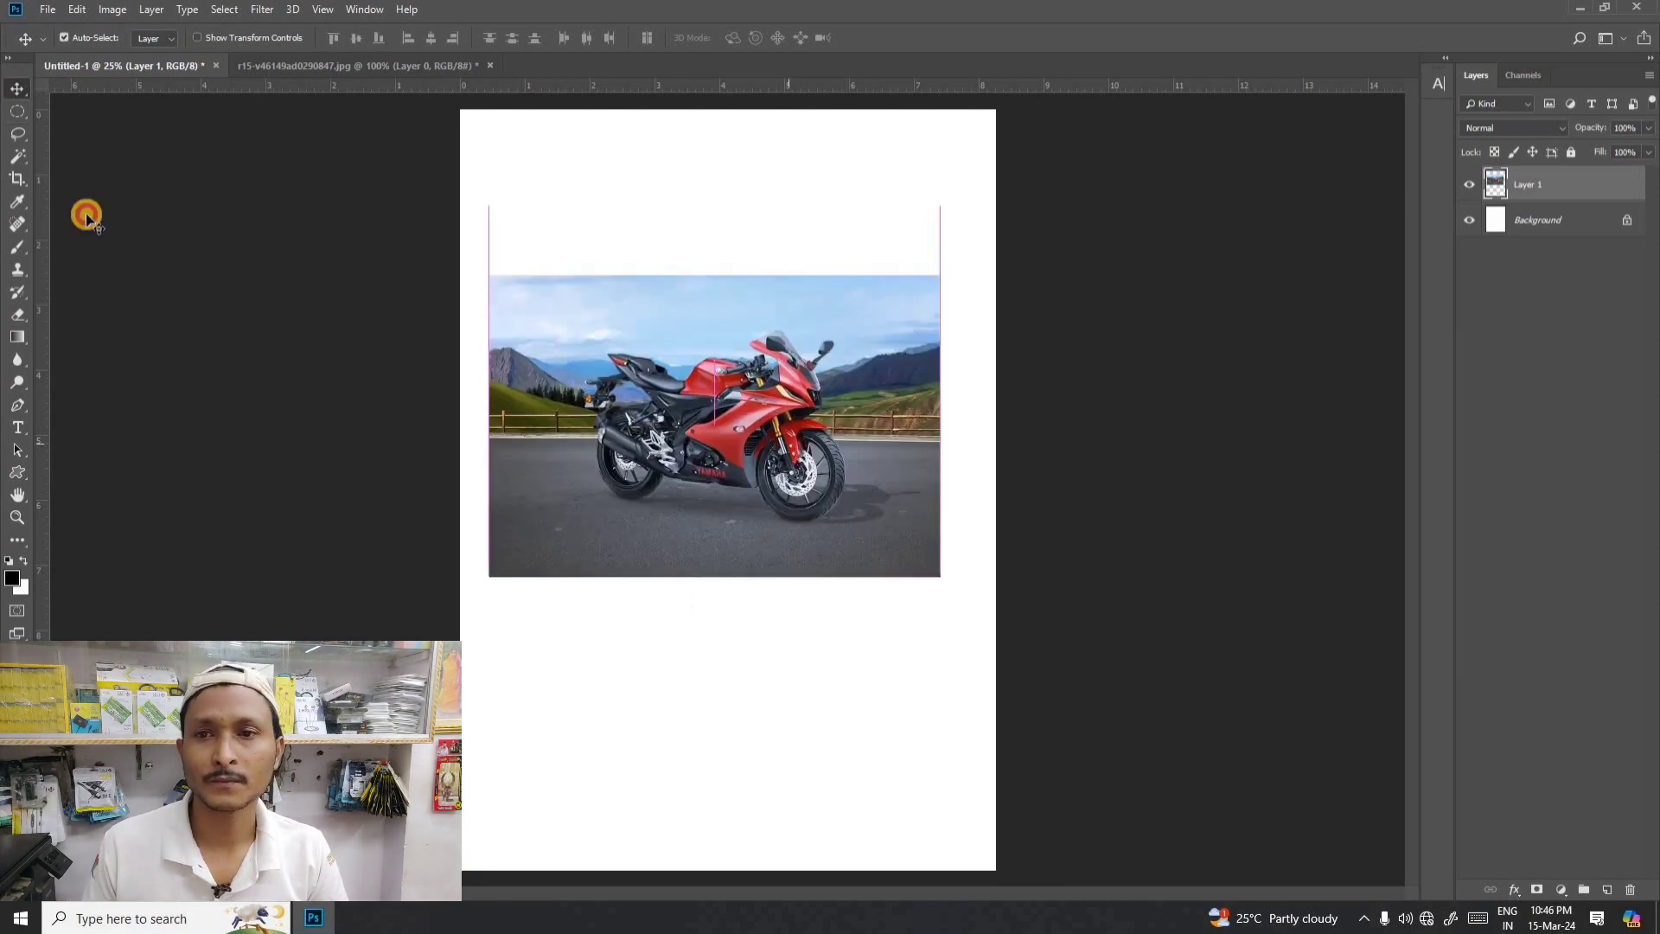
left_click(25, 137)
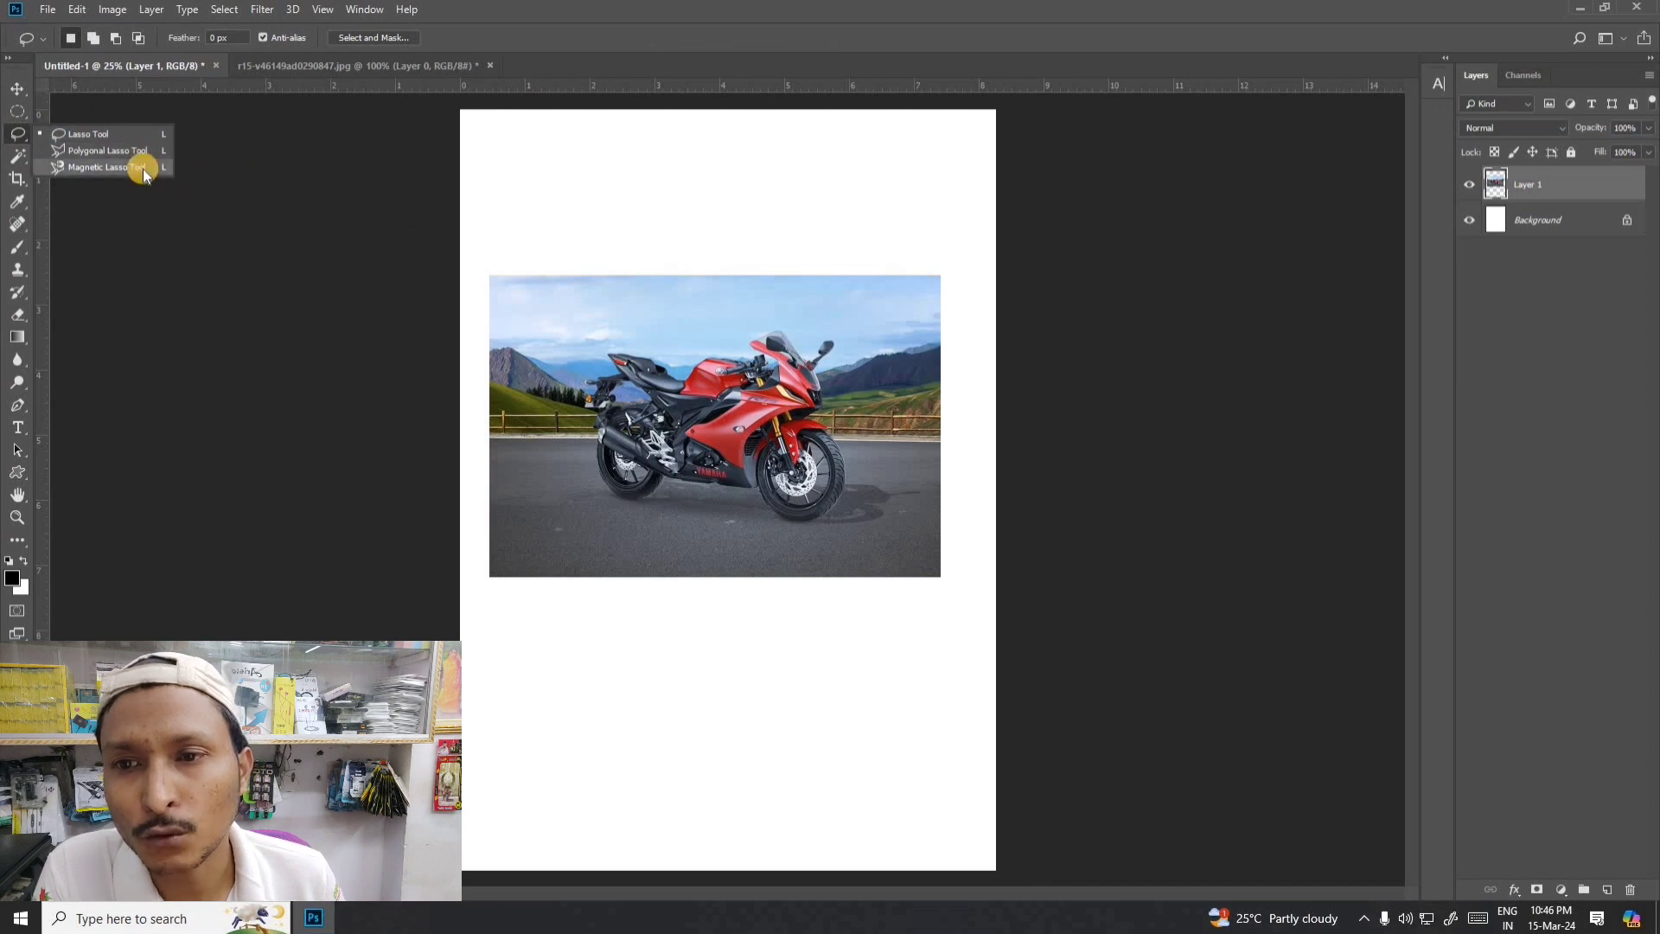
left_click(13, 134)
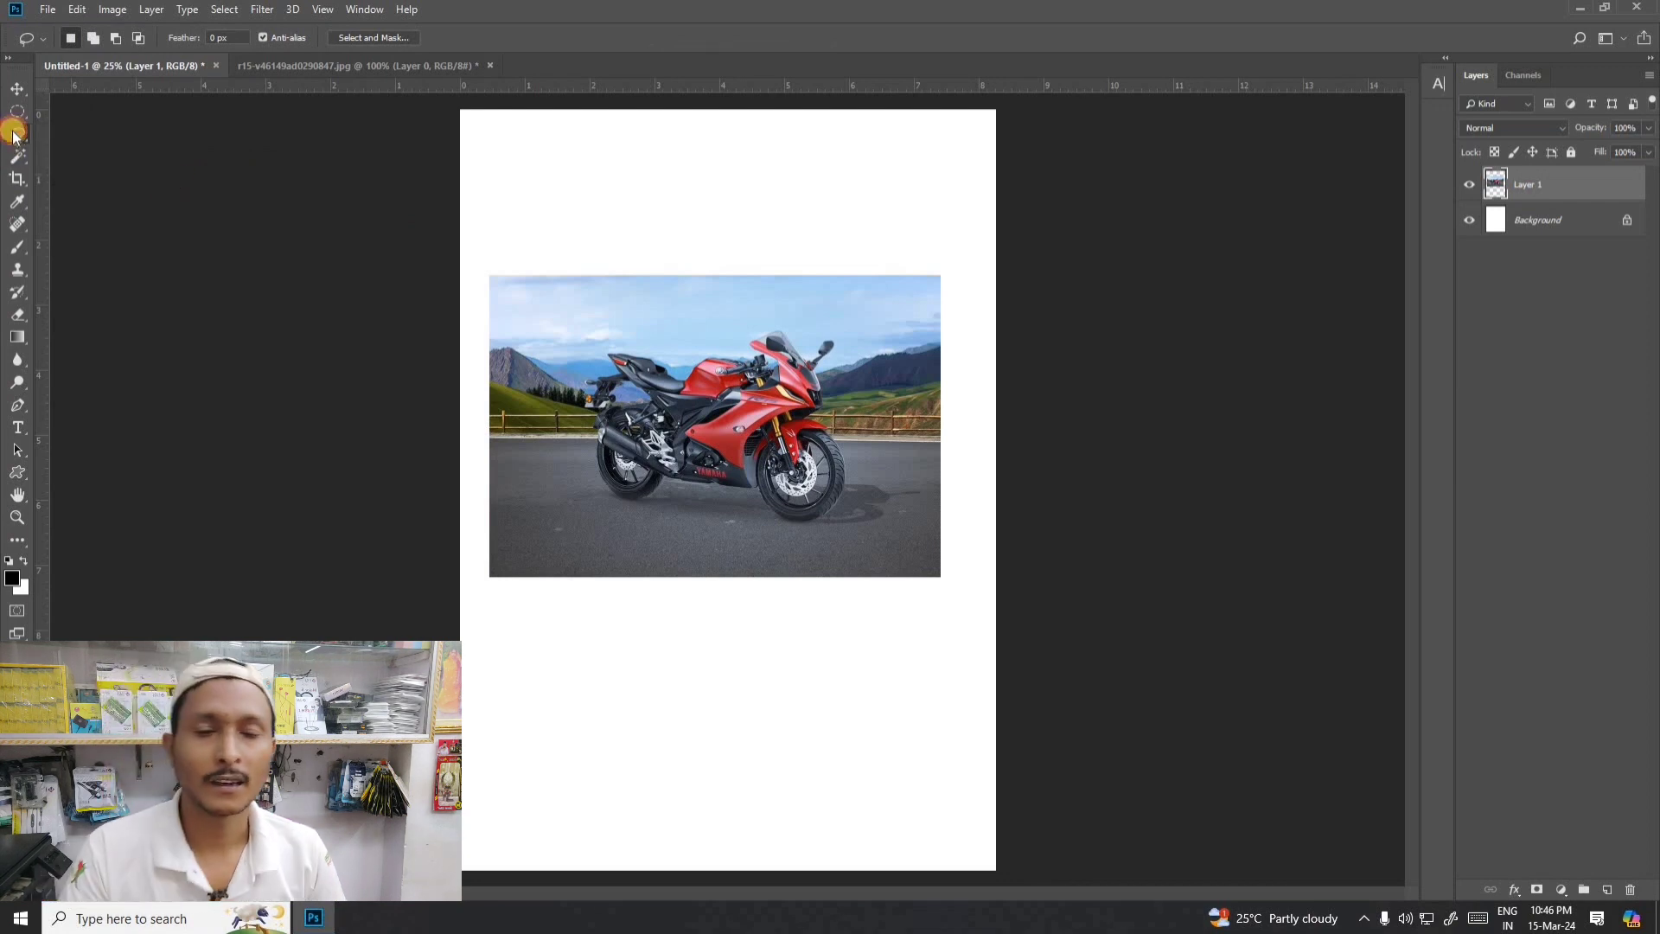
left_click(13, 134)
left_click(86, 134)
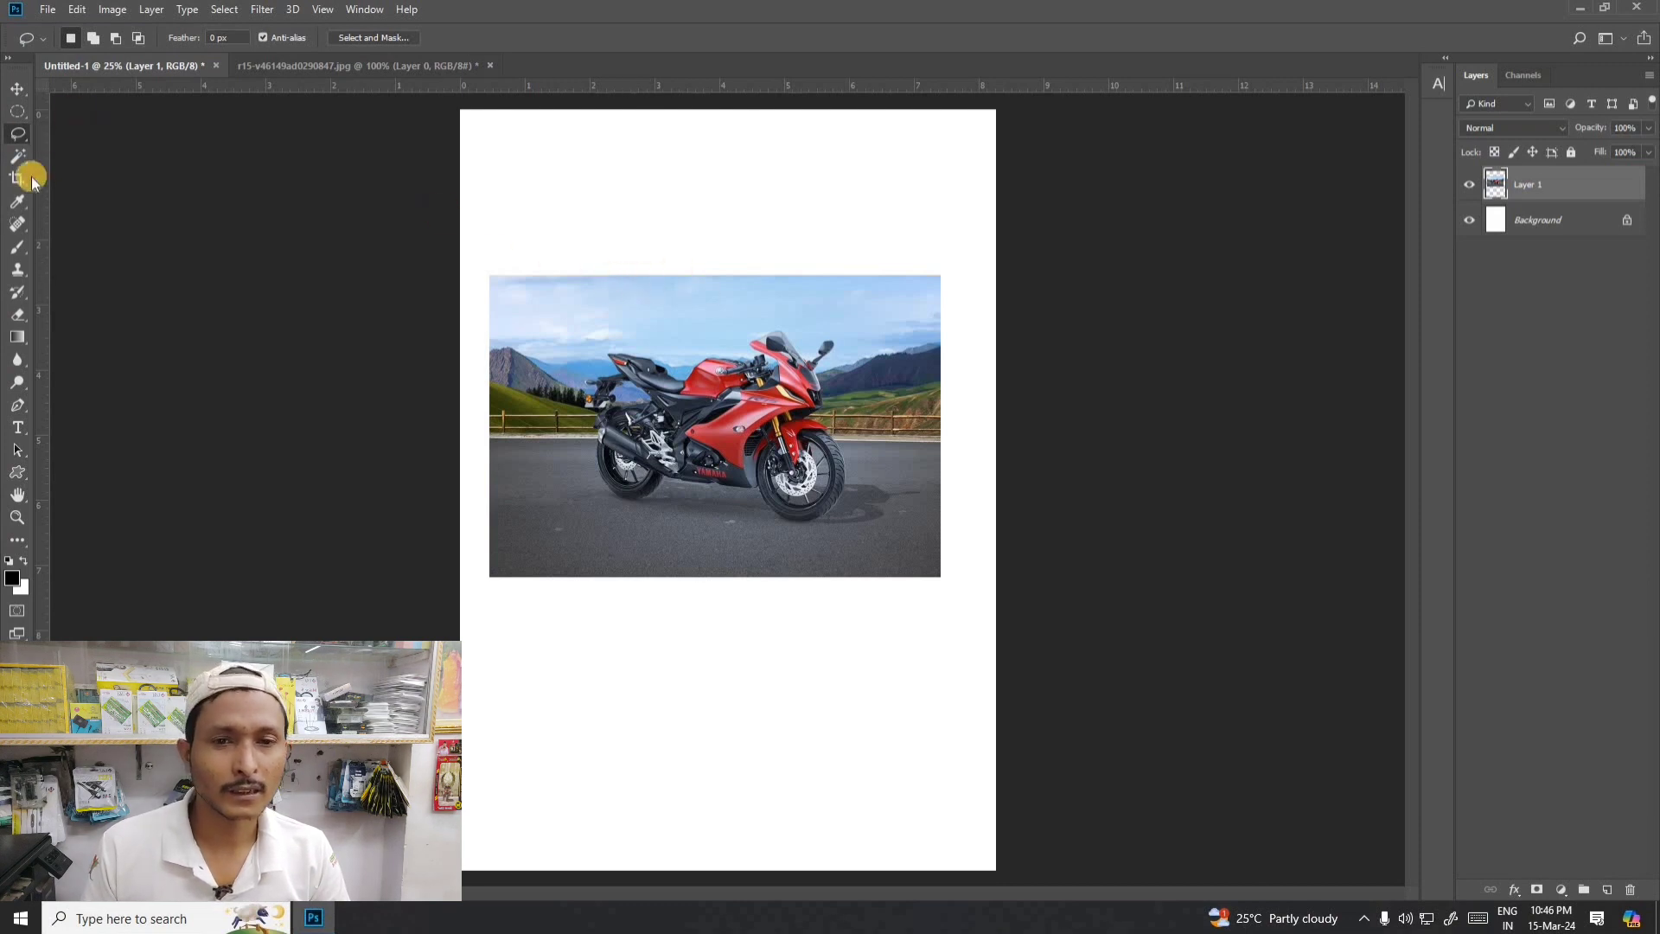
left_click(17, 134)
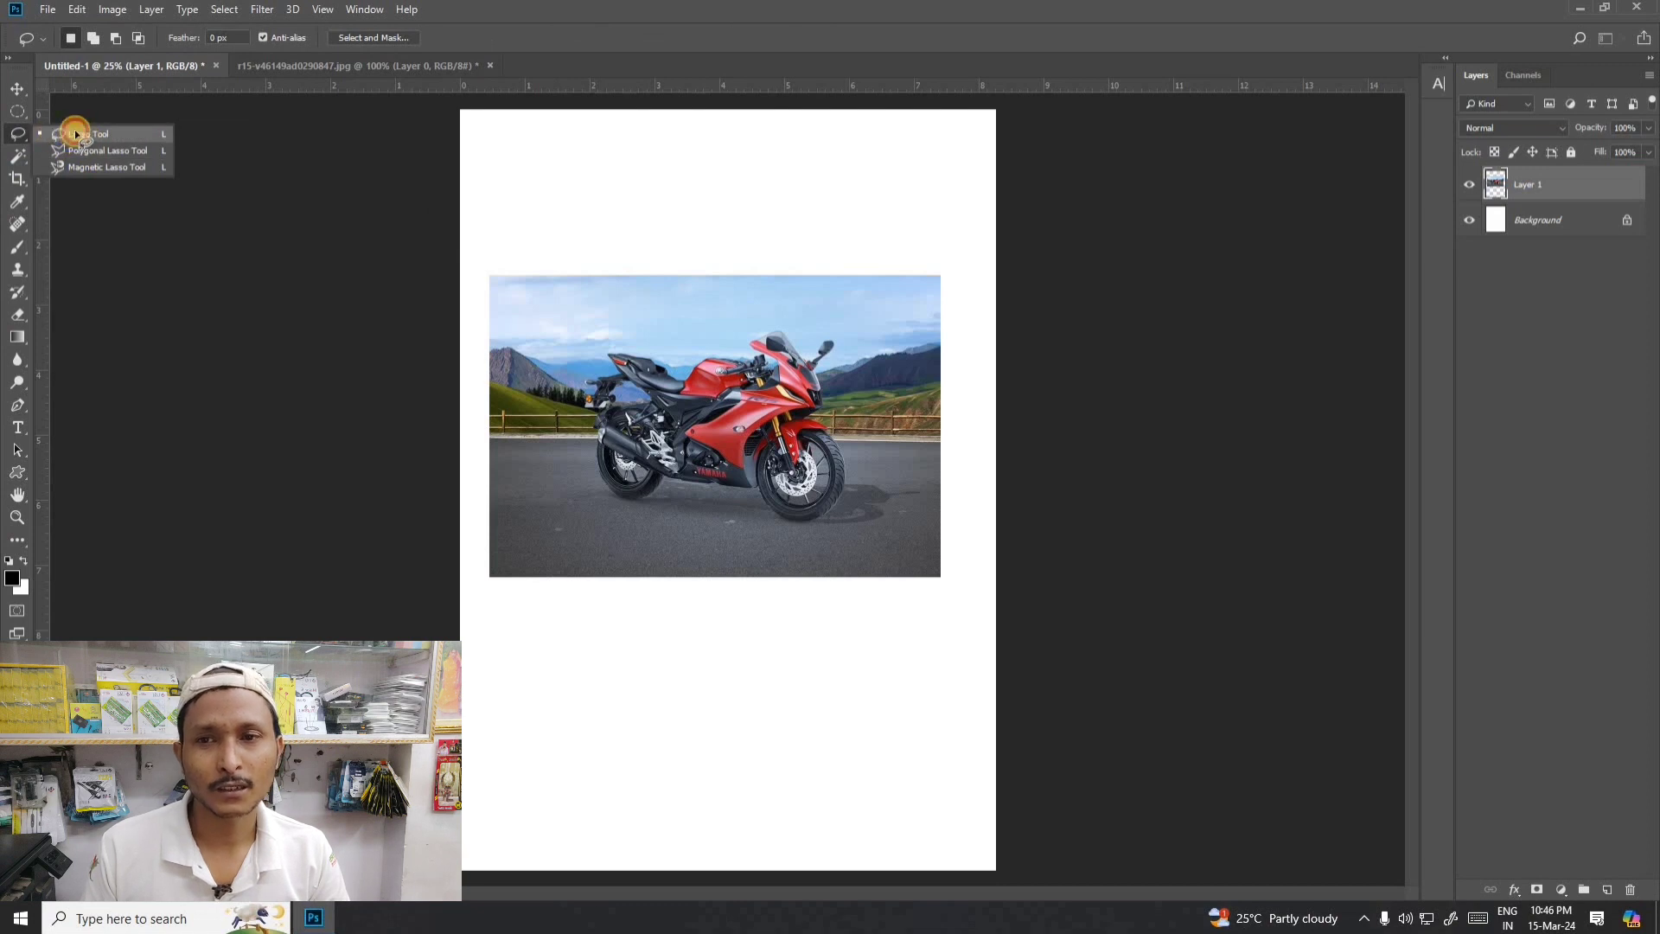
left_click(78, 134)
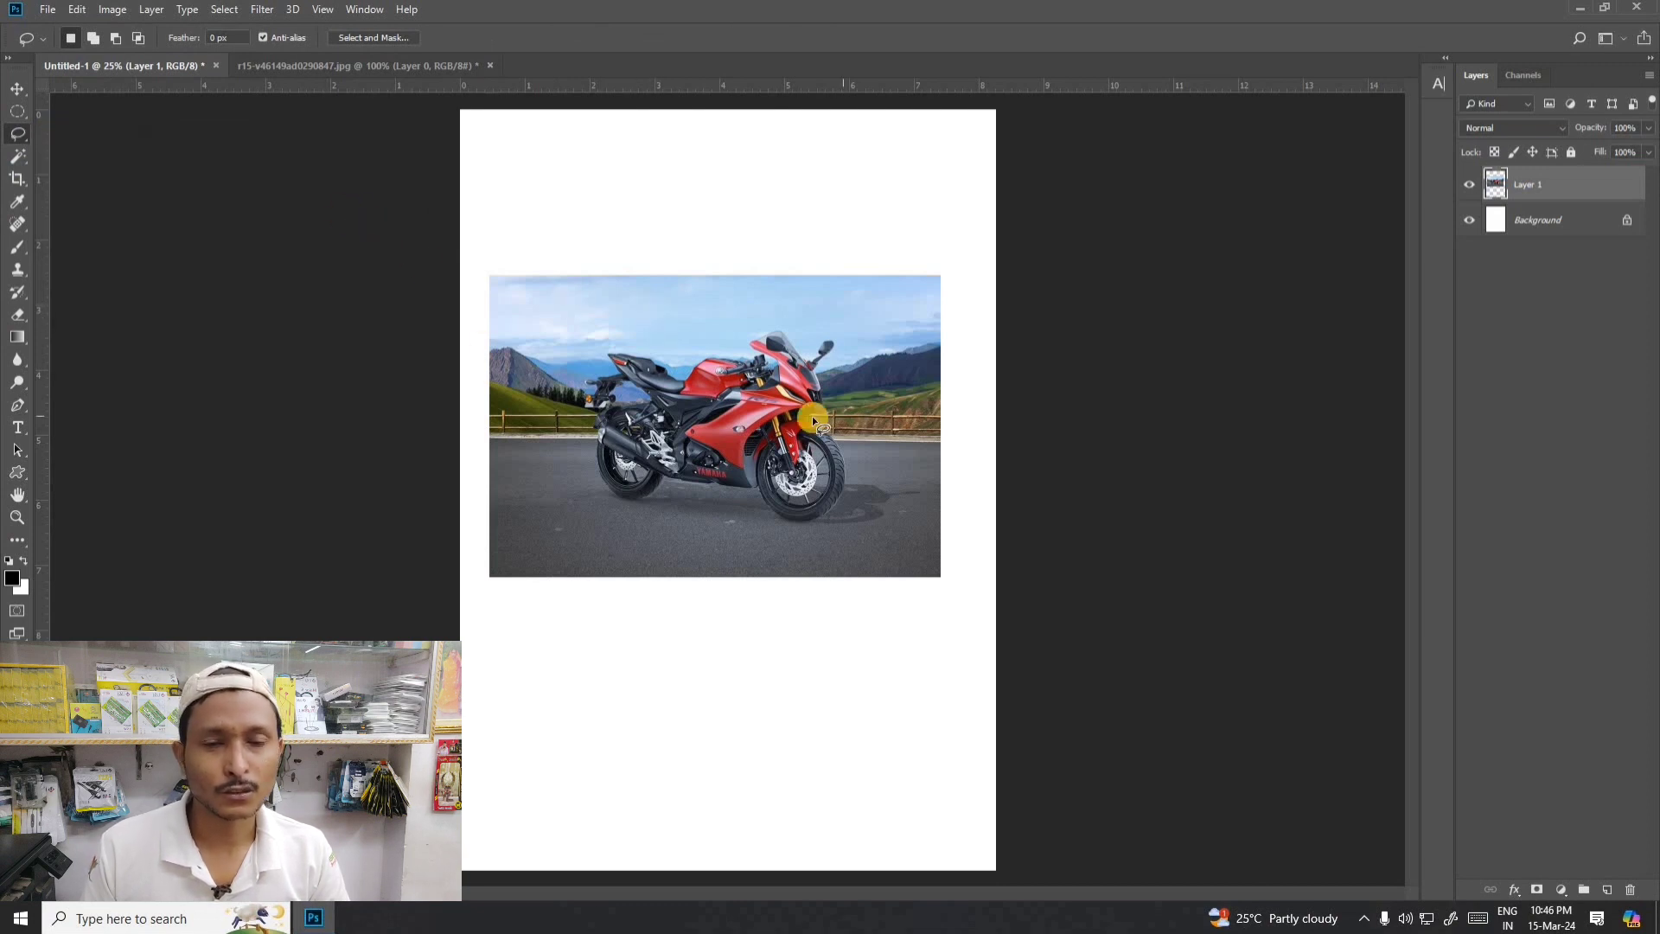
- Move the motorcycle photo about 0.4 inches up the page and switch back to the Lasso tool
left_click(17, 88)
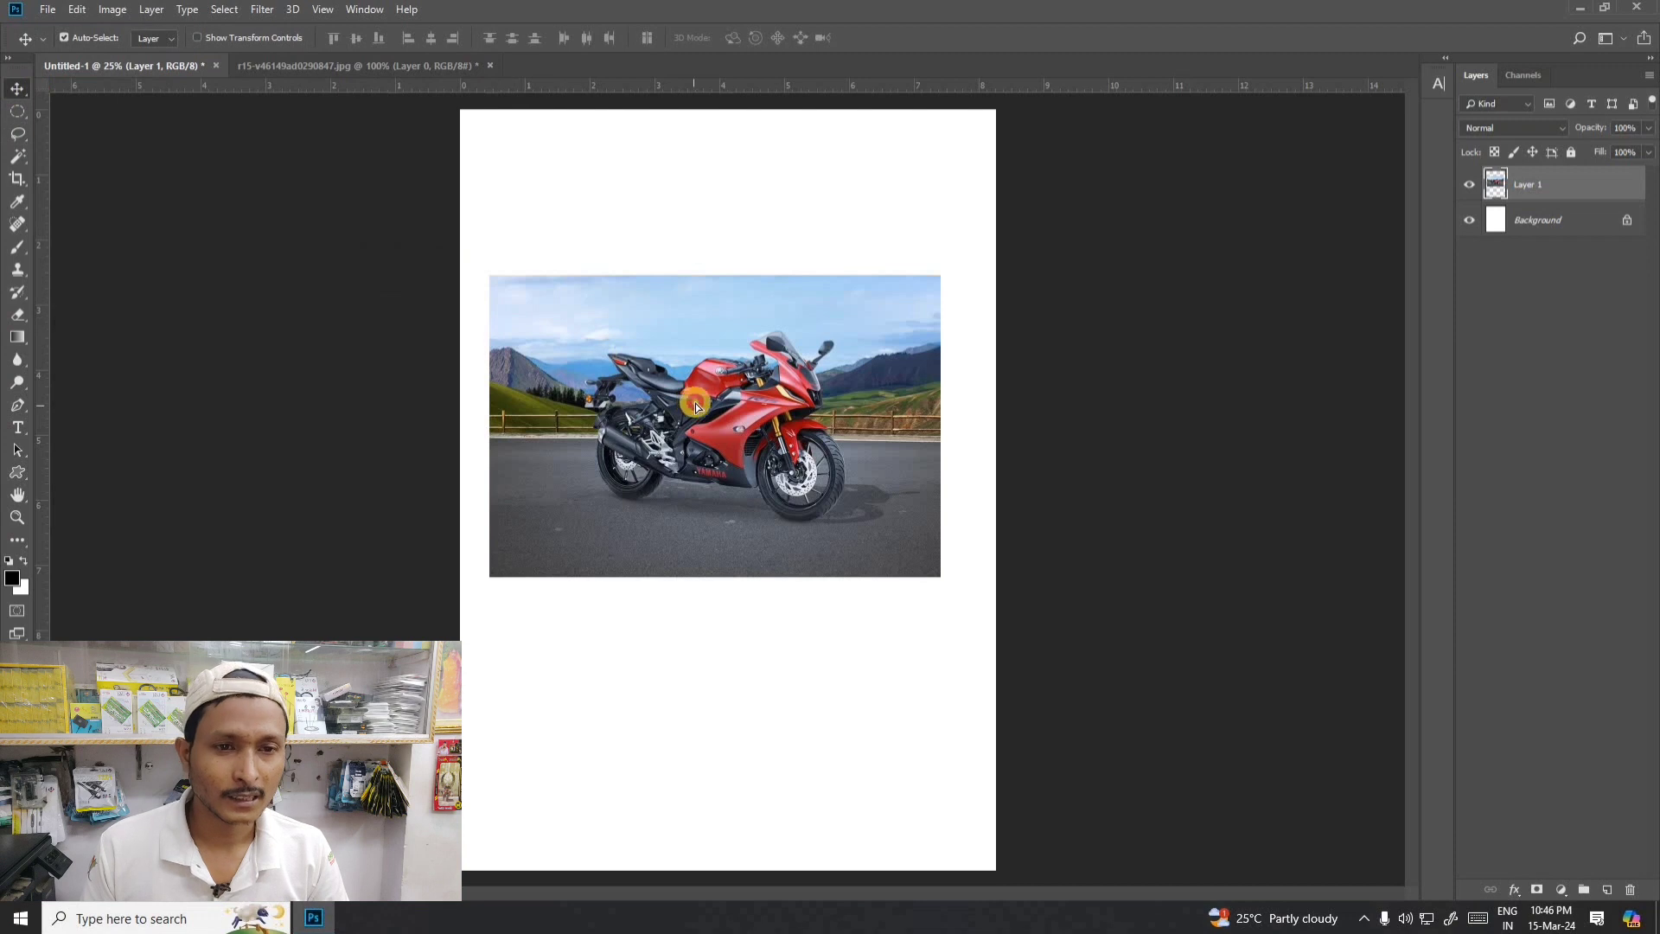
left_click_drag(696, 406, 696, 379)
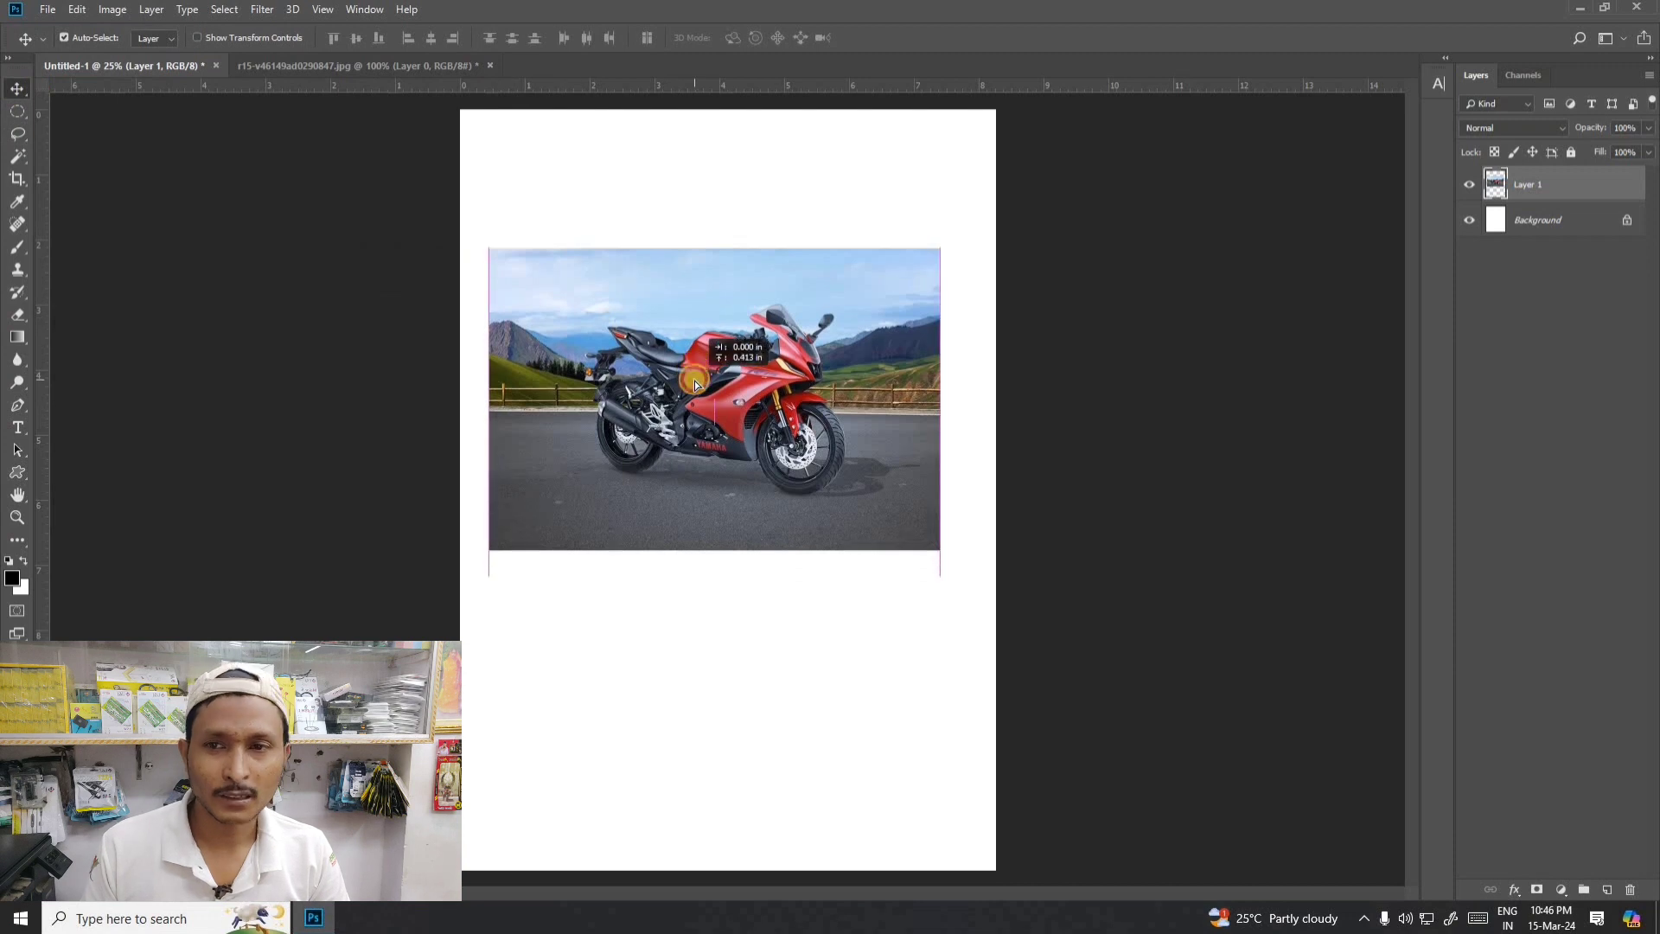
left_click(26, 136)
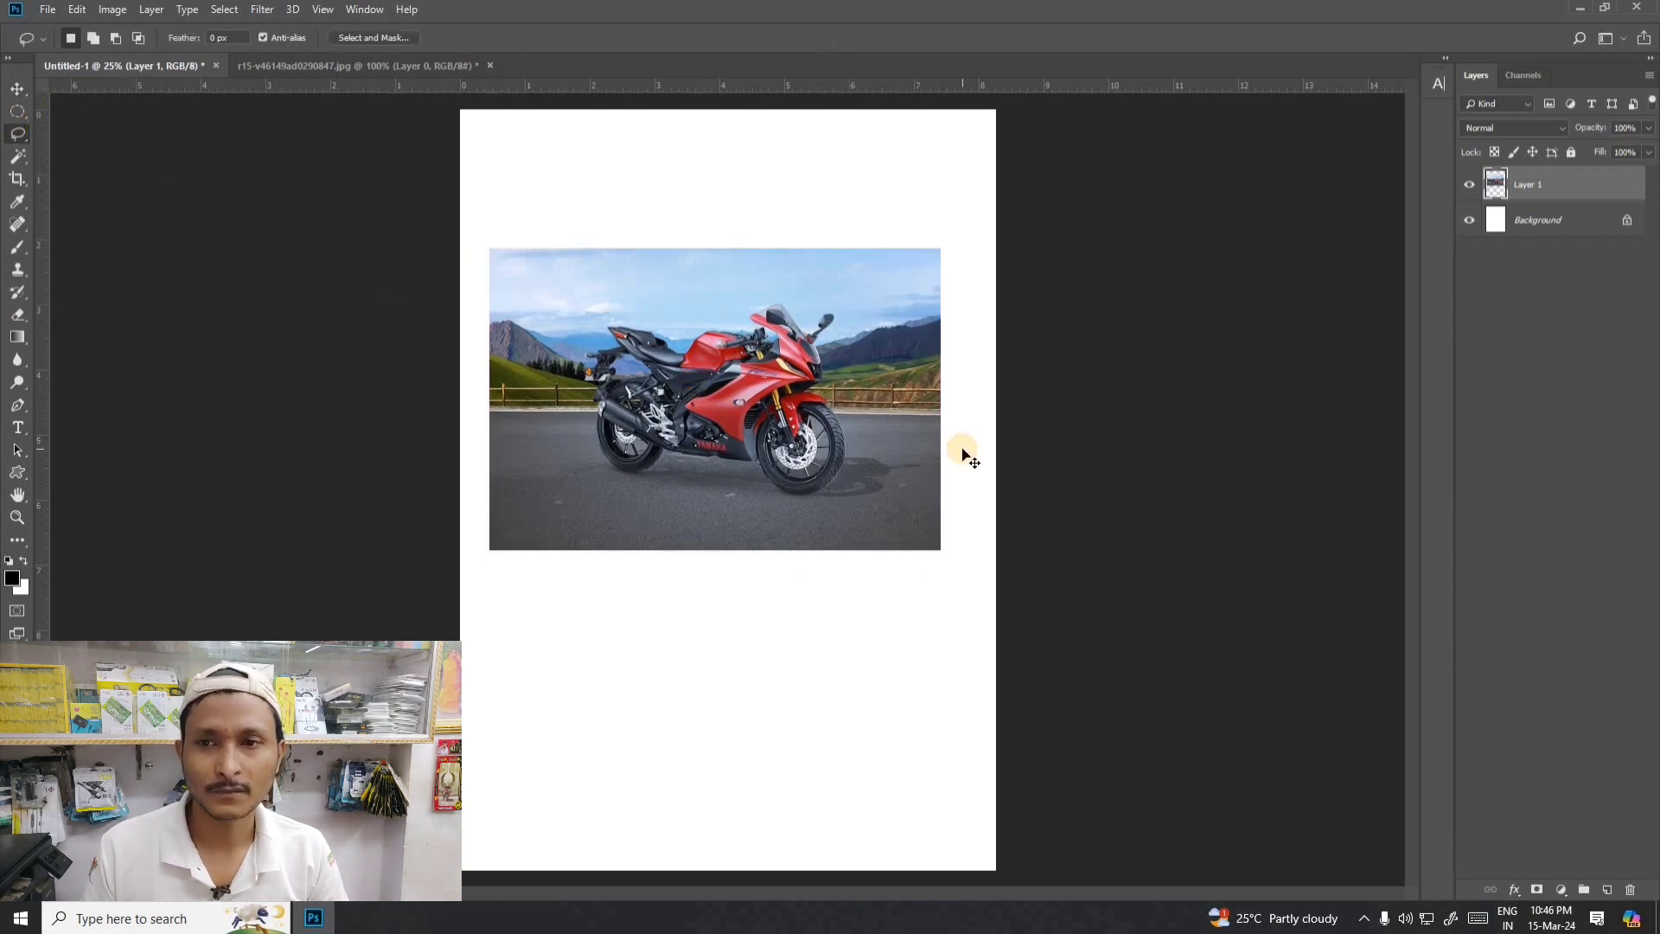
key("ctrl+p")
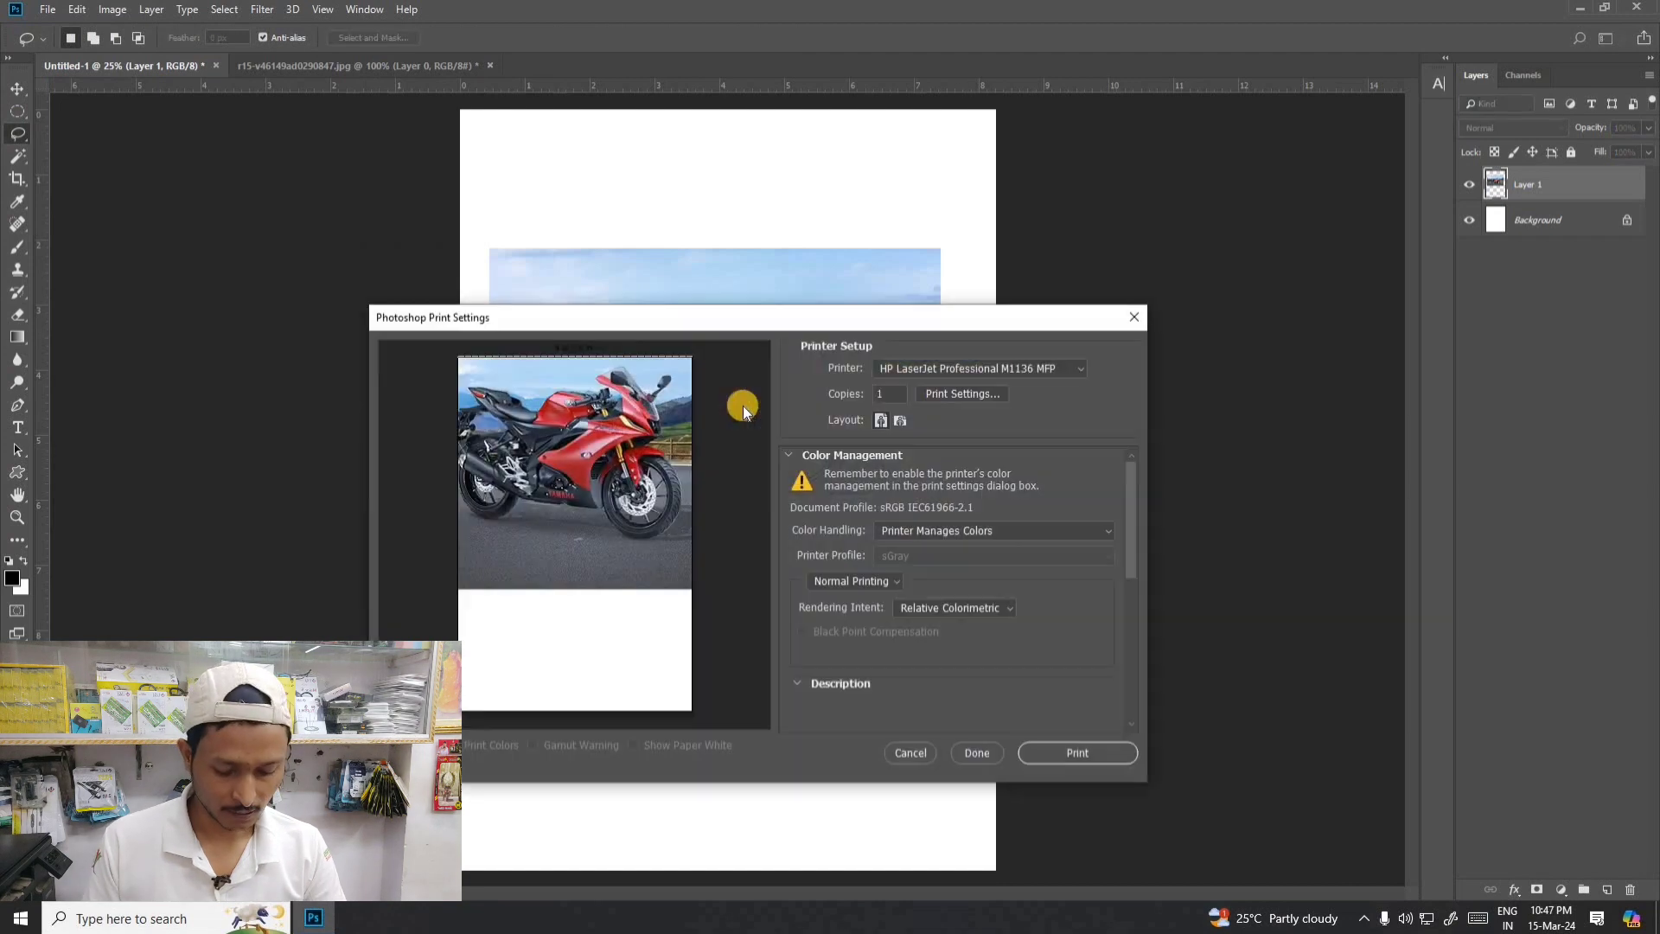
left_click(909, 754)
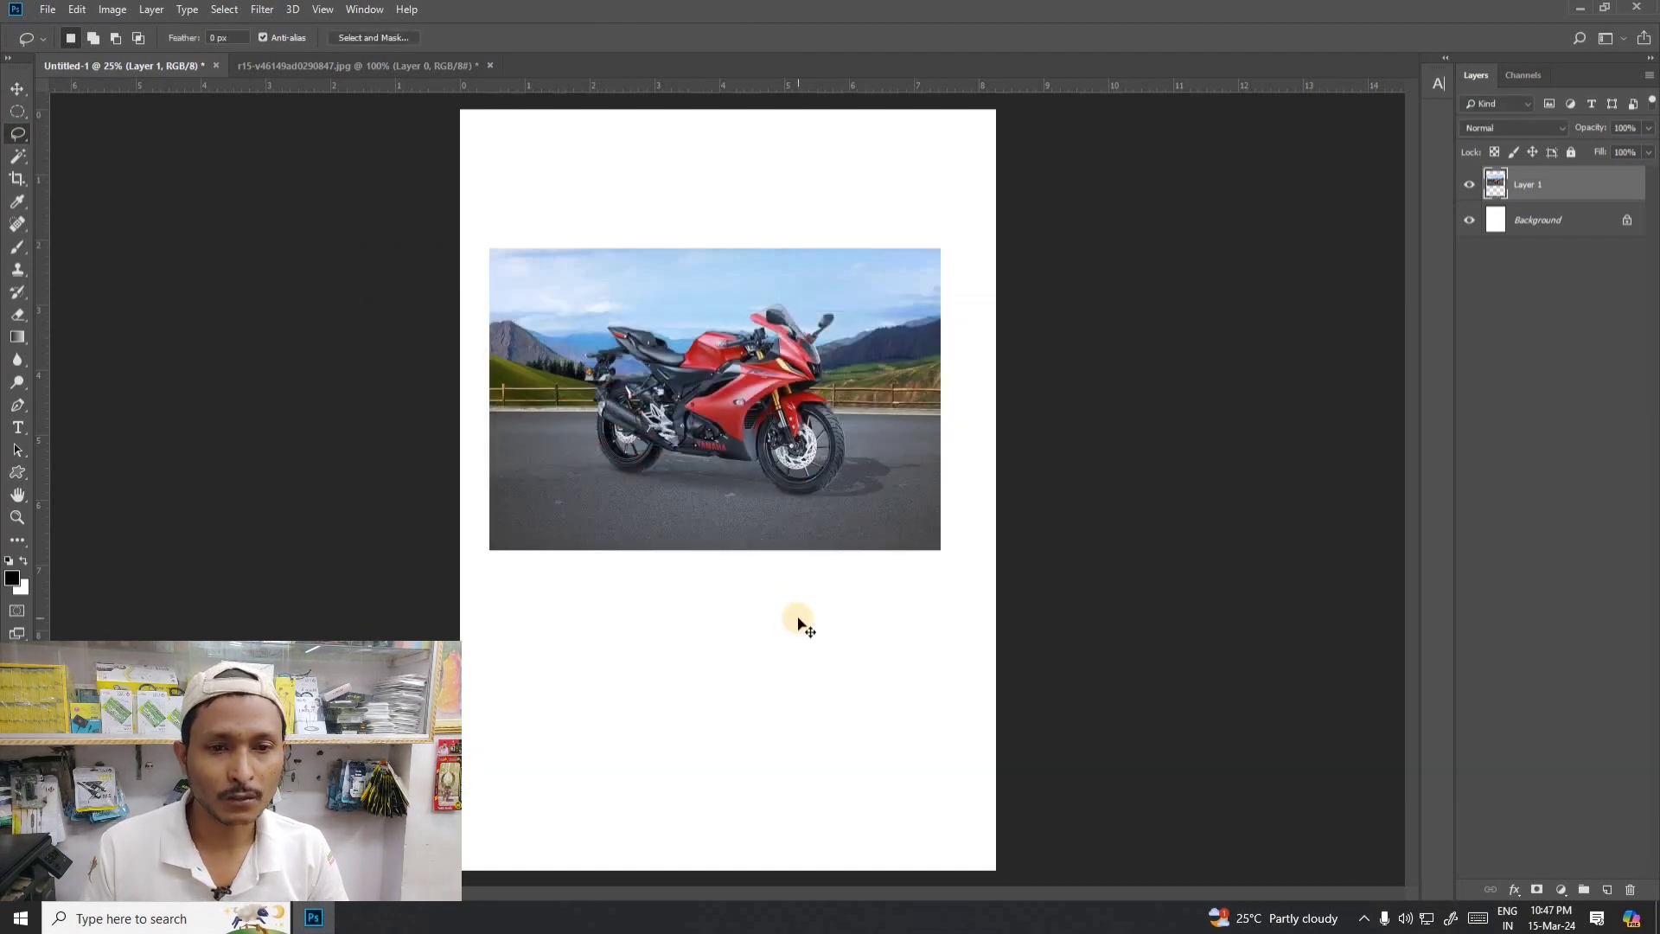
key("ctrl+o")
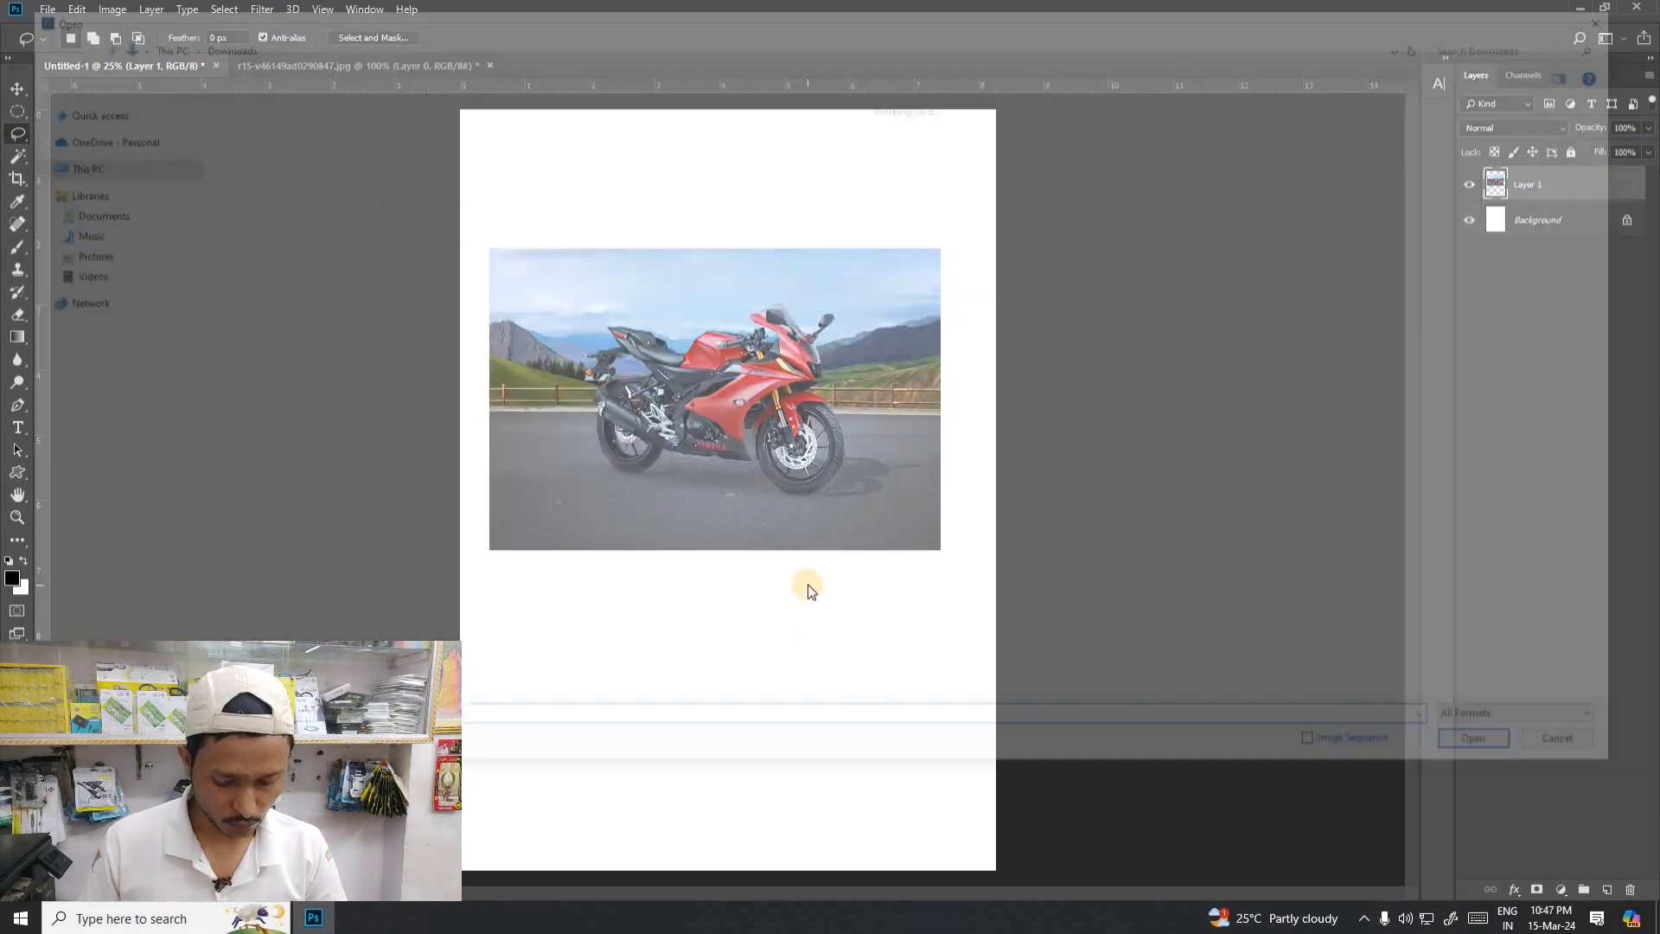
left_click(1622, 12)
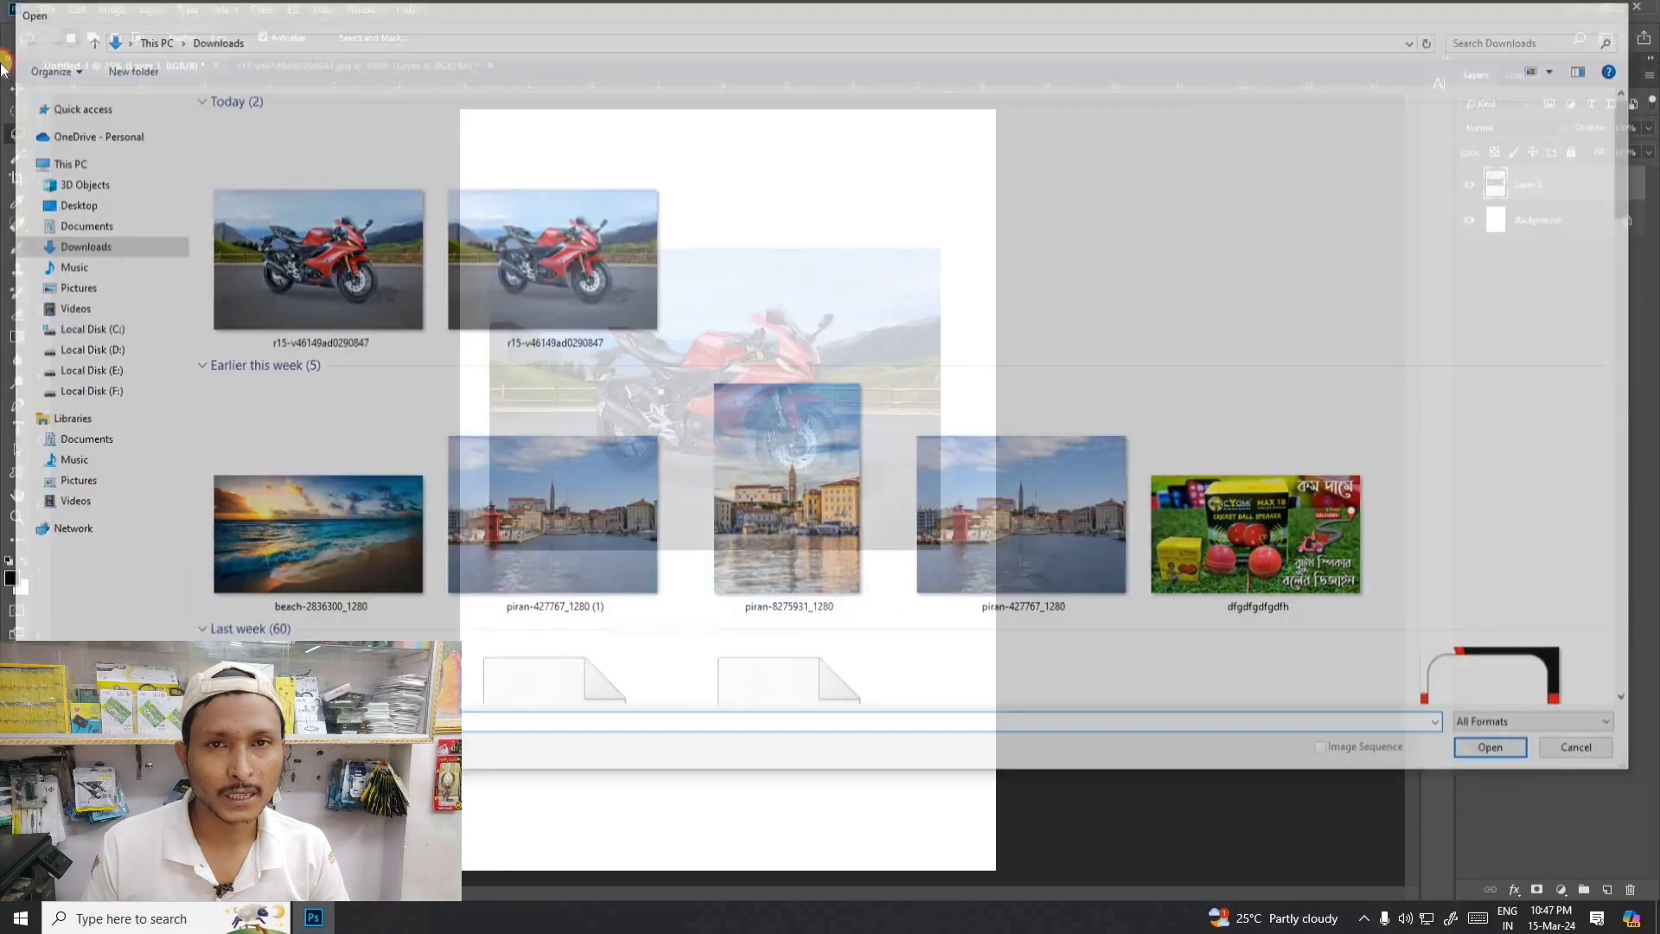
- Open the download (21) image from the Downloads folder and unlock its Background layer
left_click(48, 9)
left_click(61, 45)
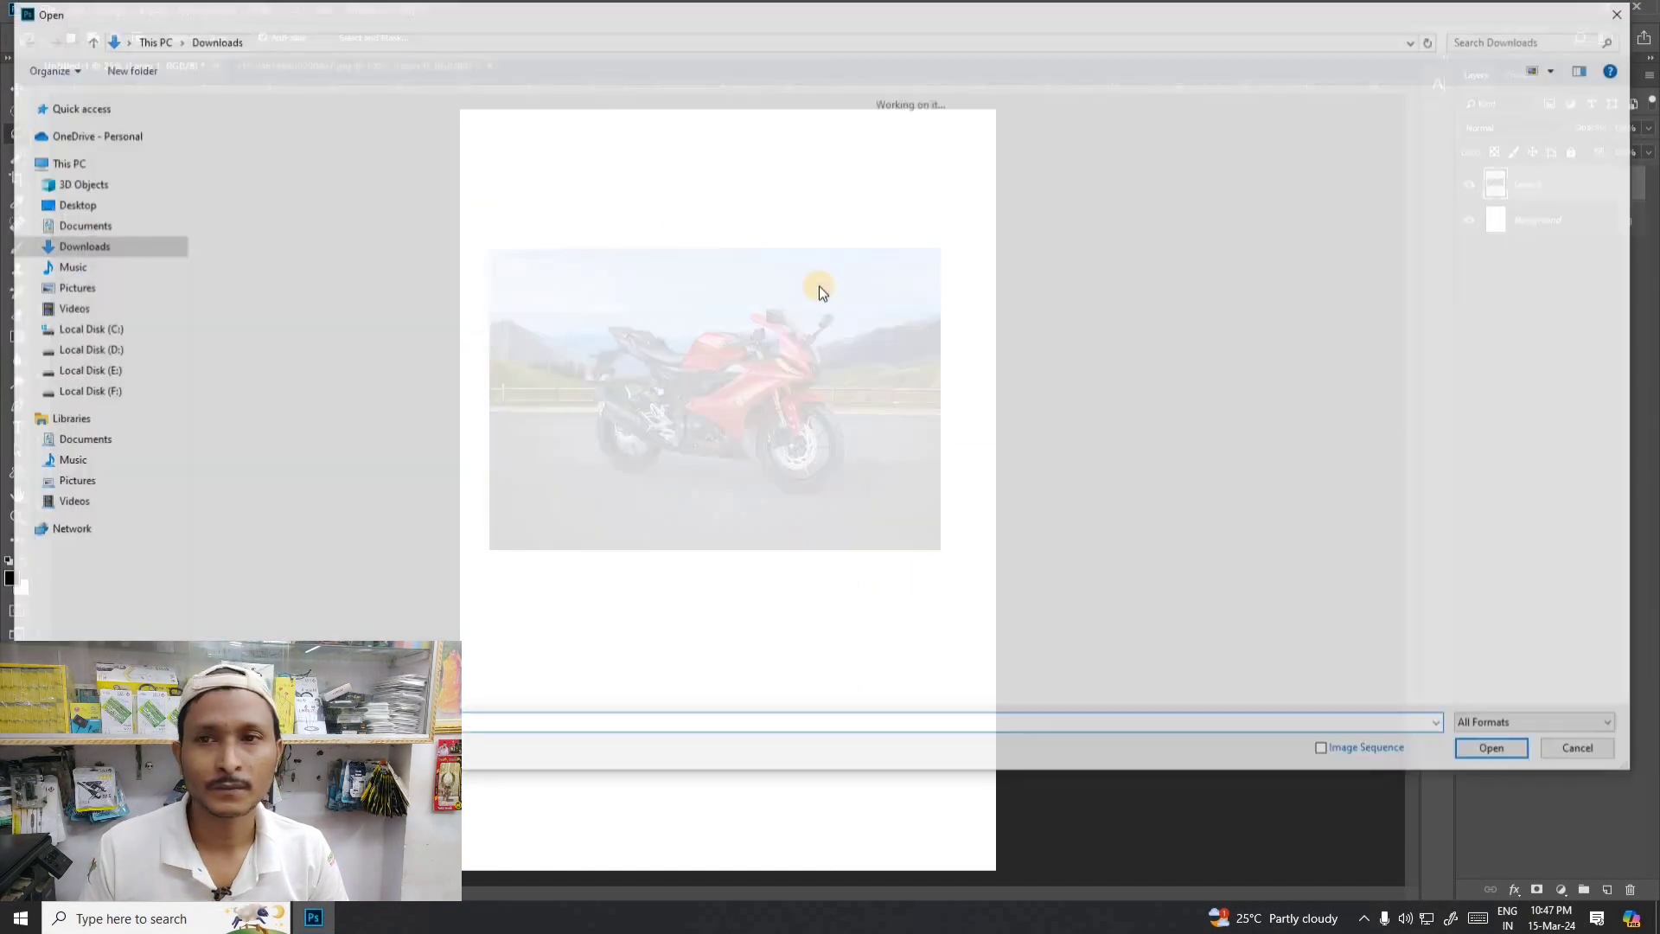
scroll(740, 535, "down", 10)
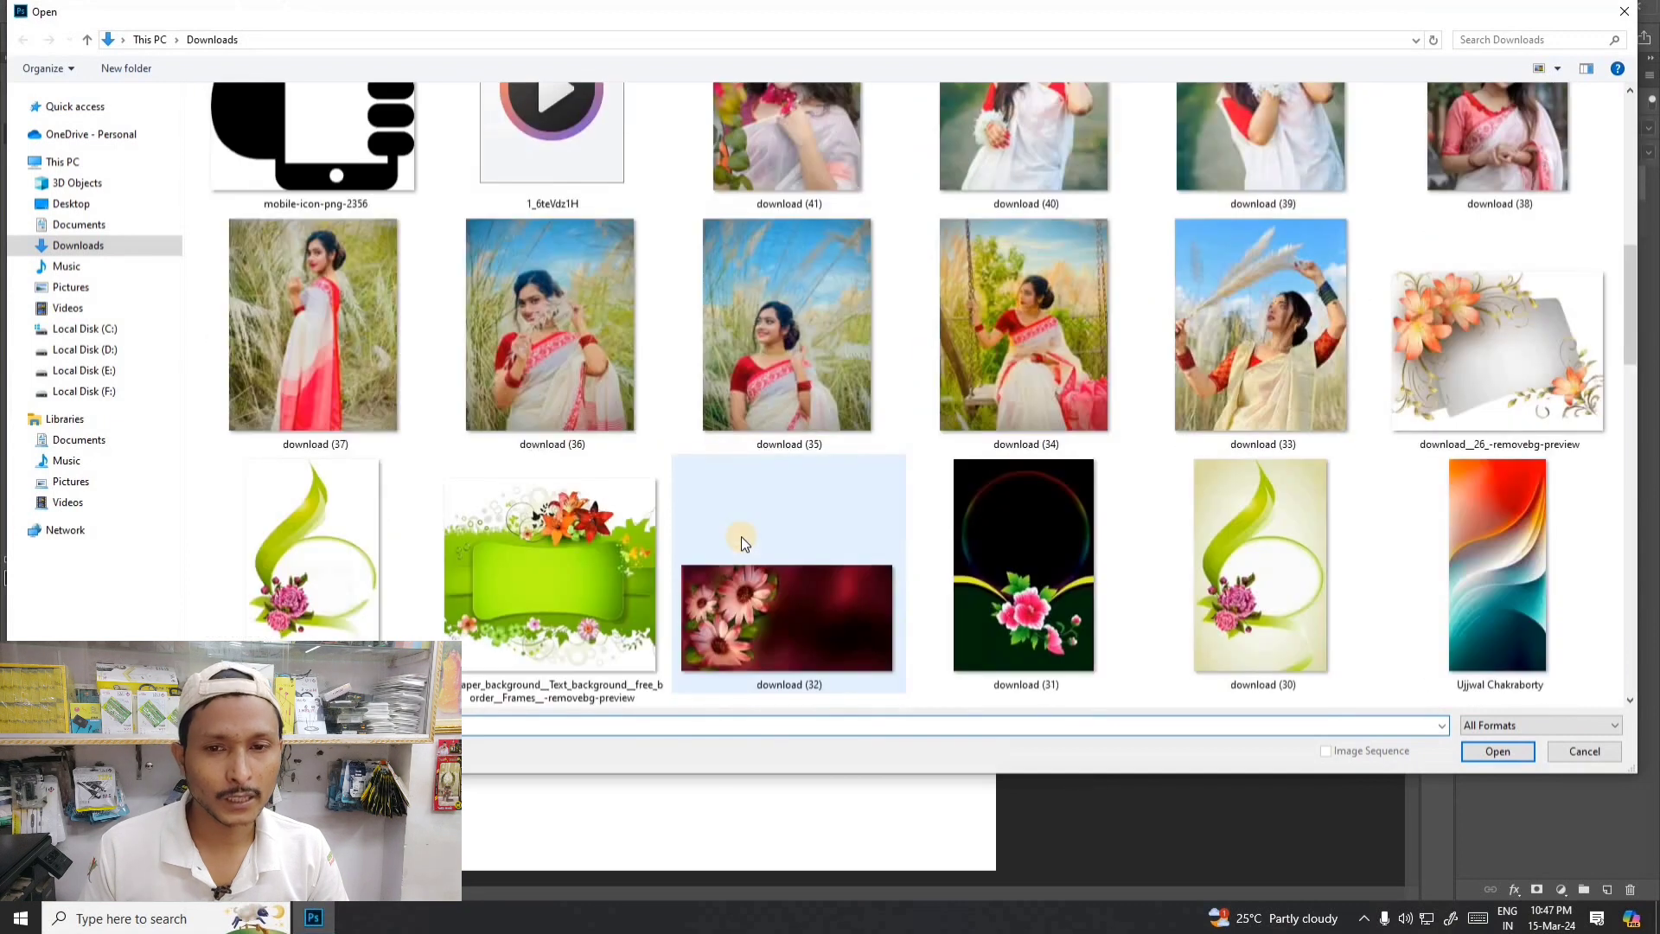
scroll(740, 536, "up", 1)
scroll(911, 412, "down", 4)
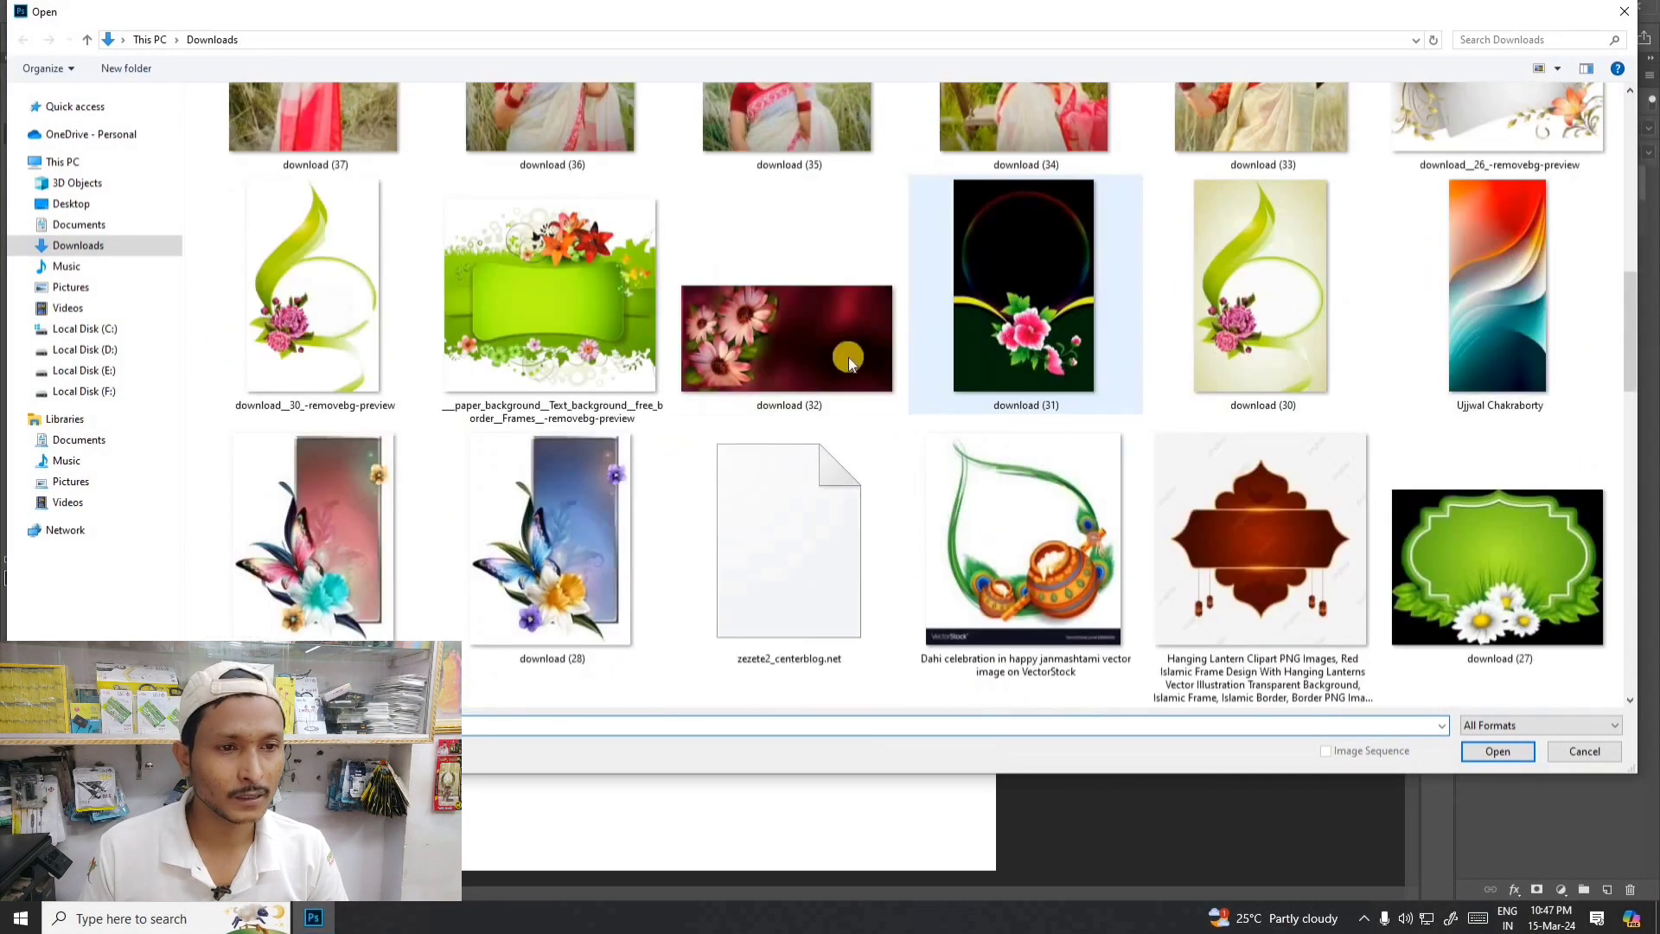
scroll(549, 292, "up", 1)
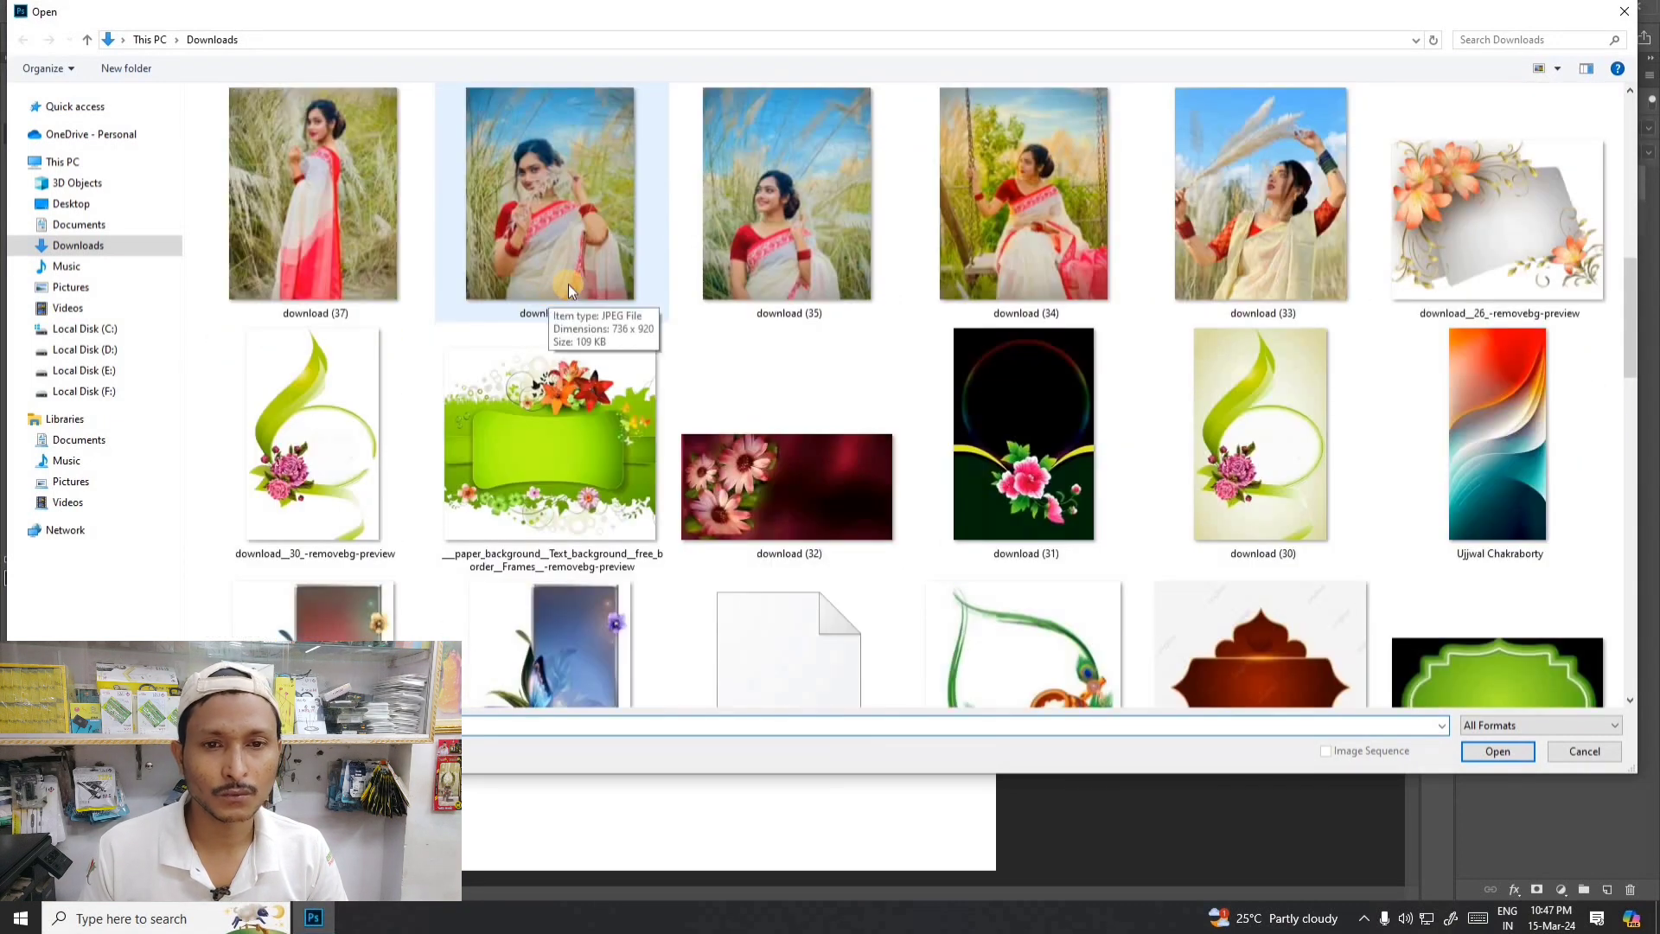
scroll(568, 282, "down", 4)
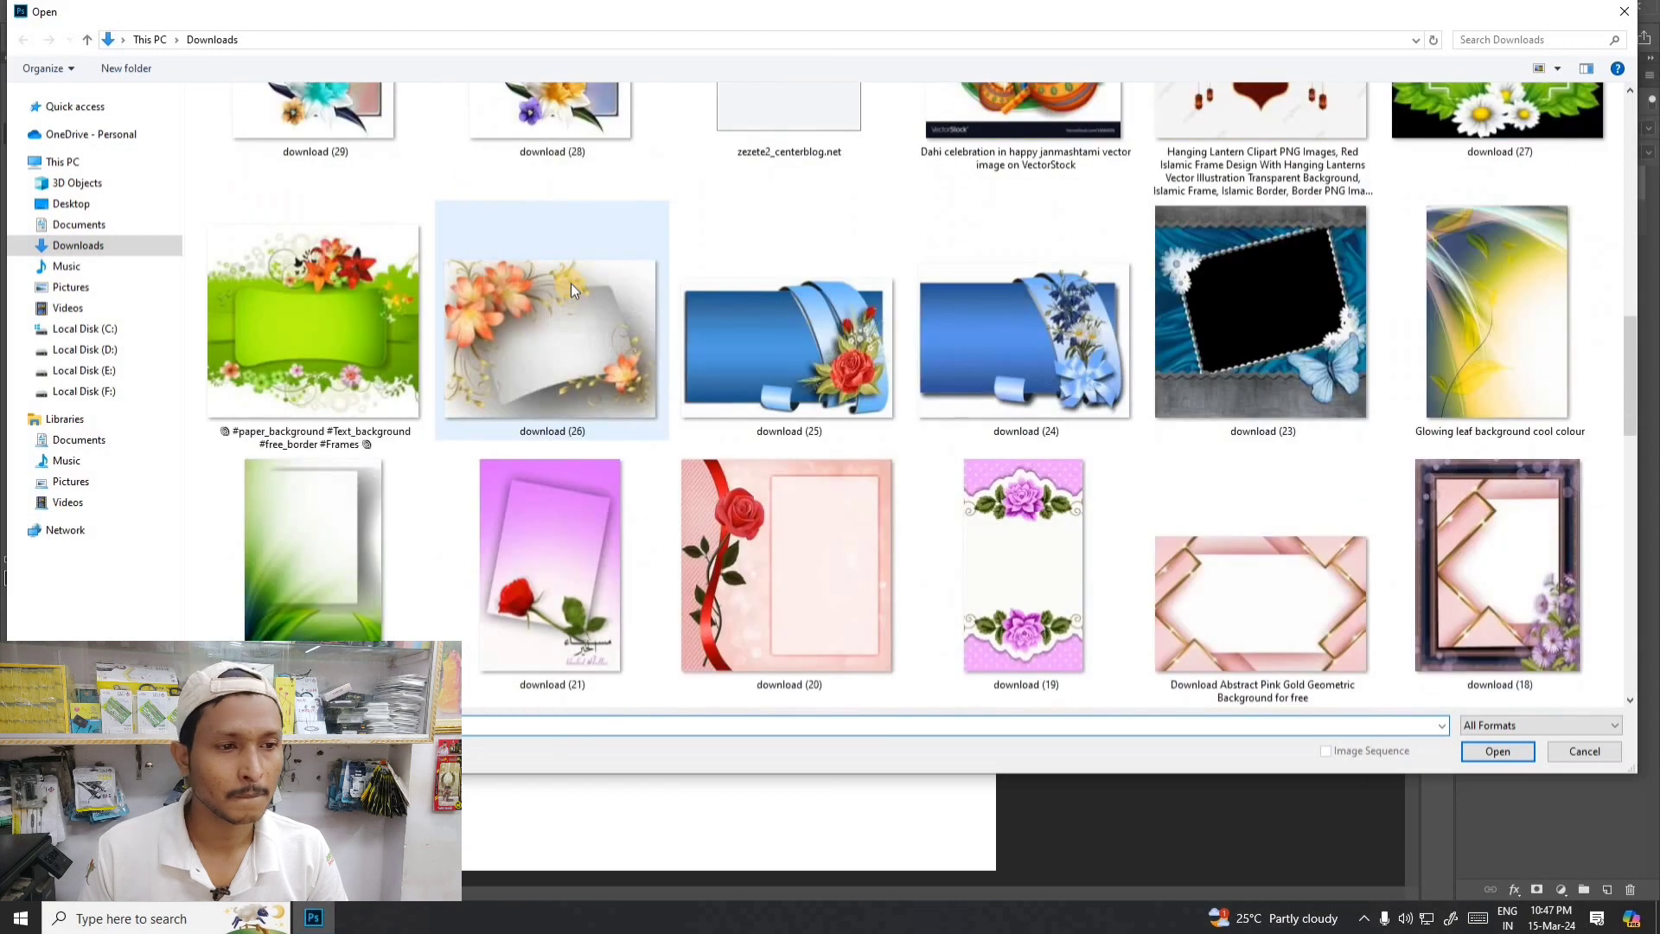
scroll(775, 361, "up", 1)
scroll(776, 361, "down", 3)
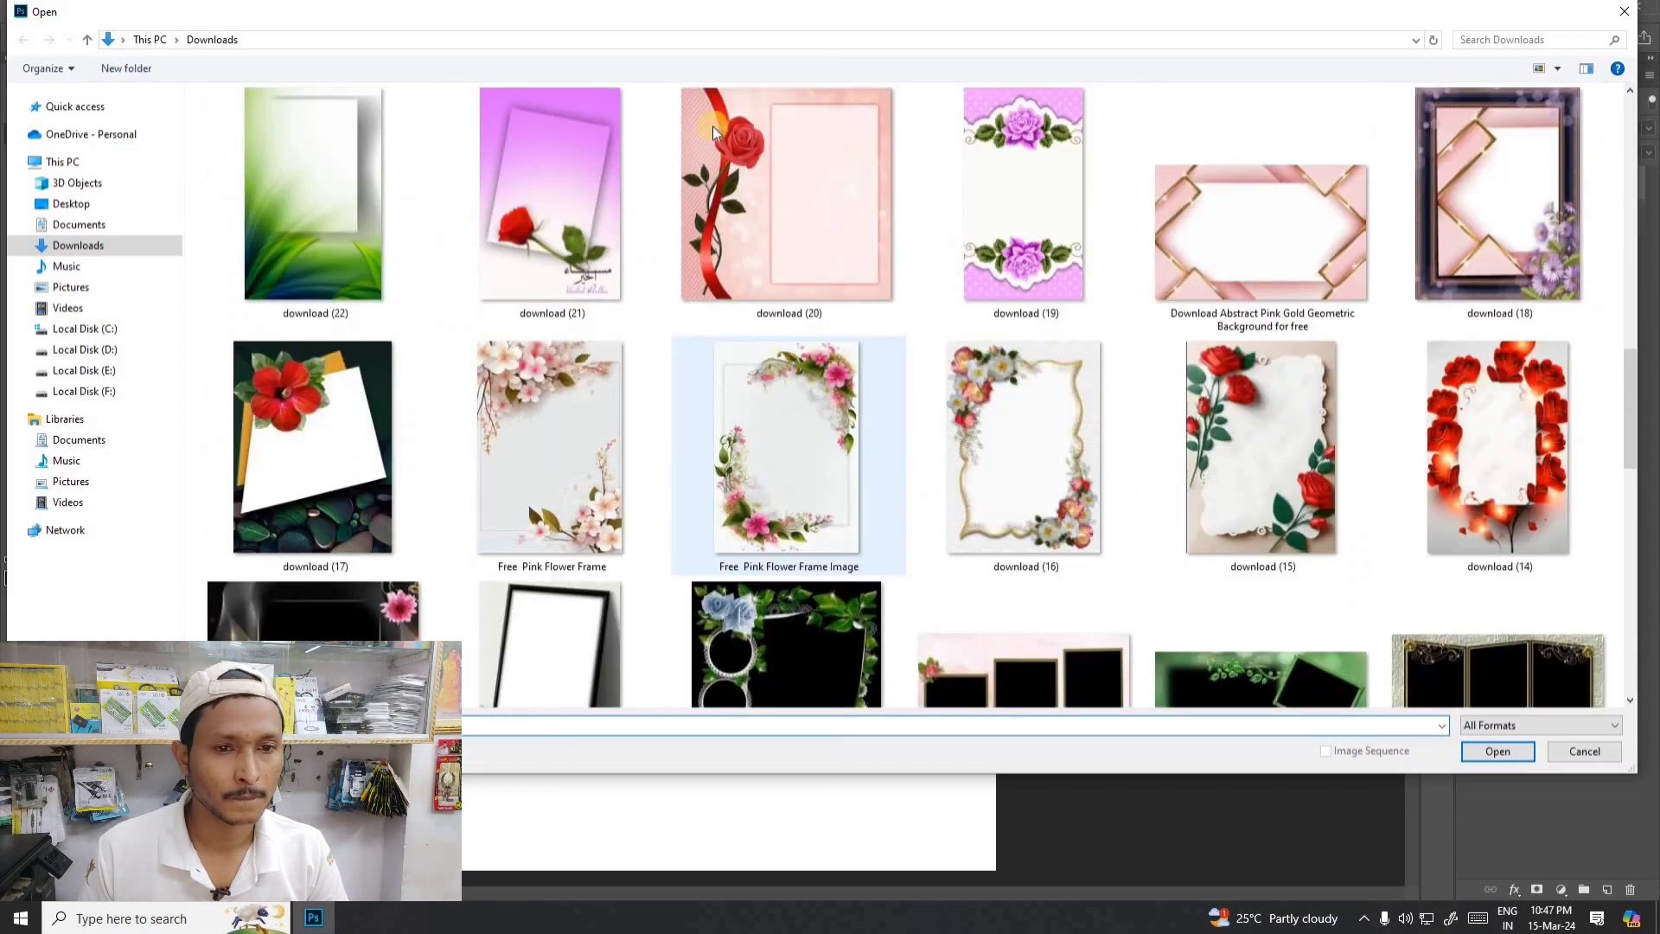
double_click(581, 157)
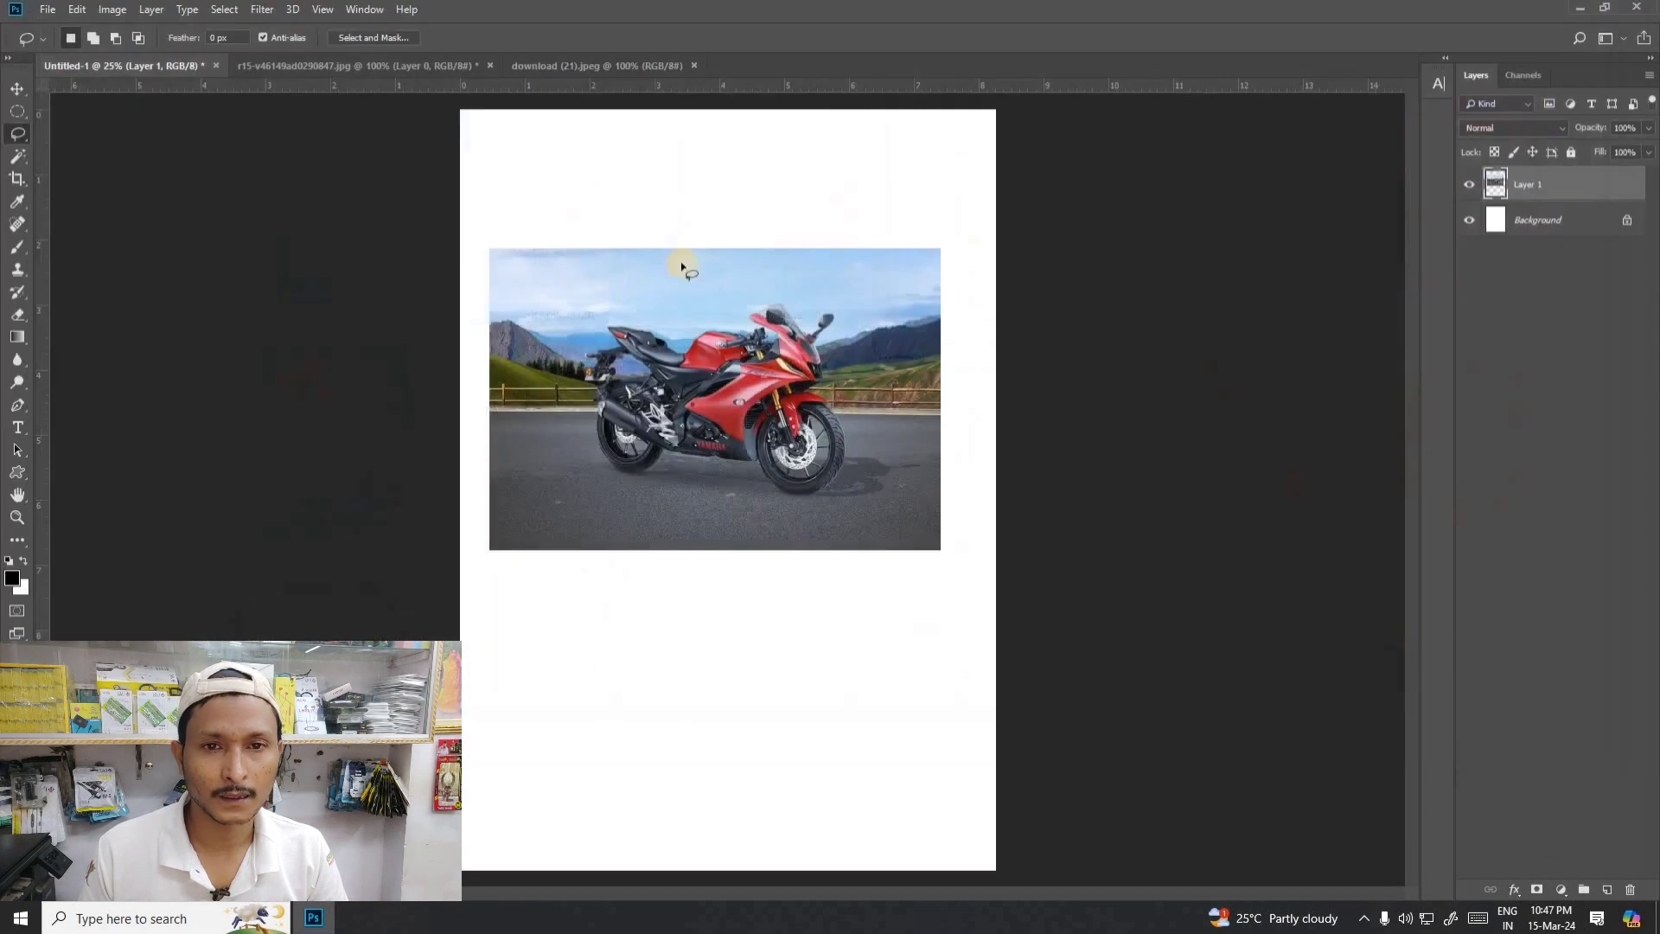
left_click(18, 89)
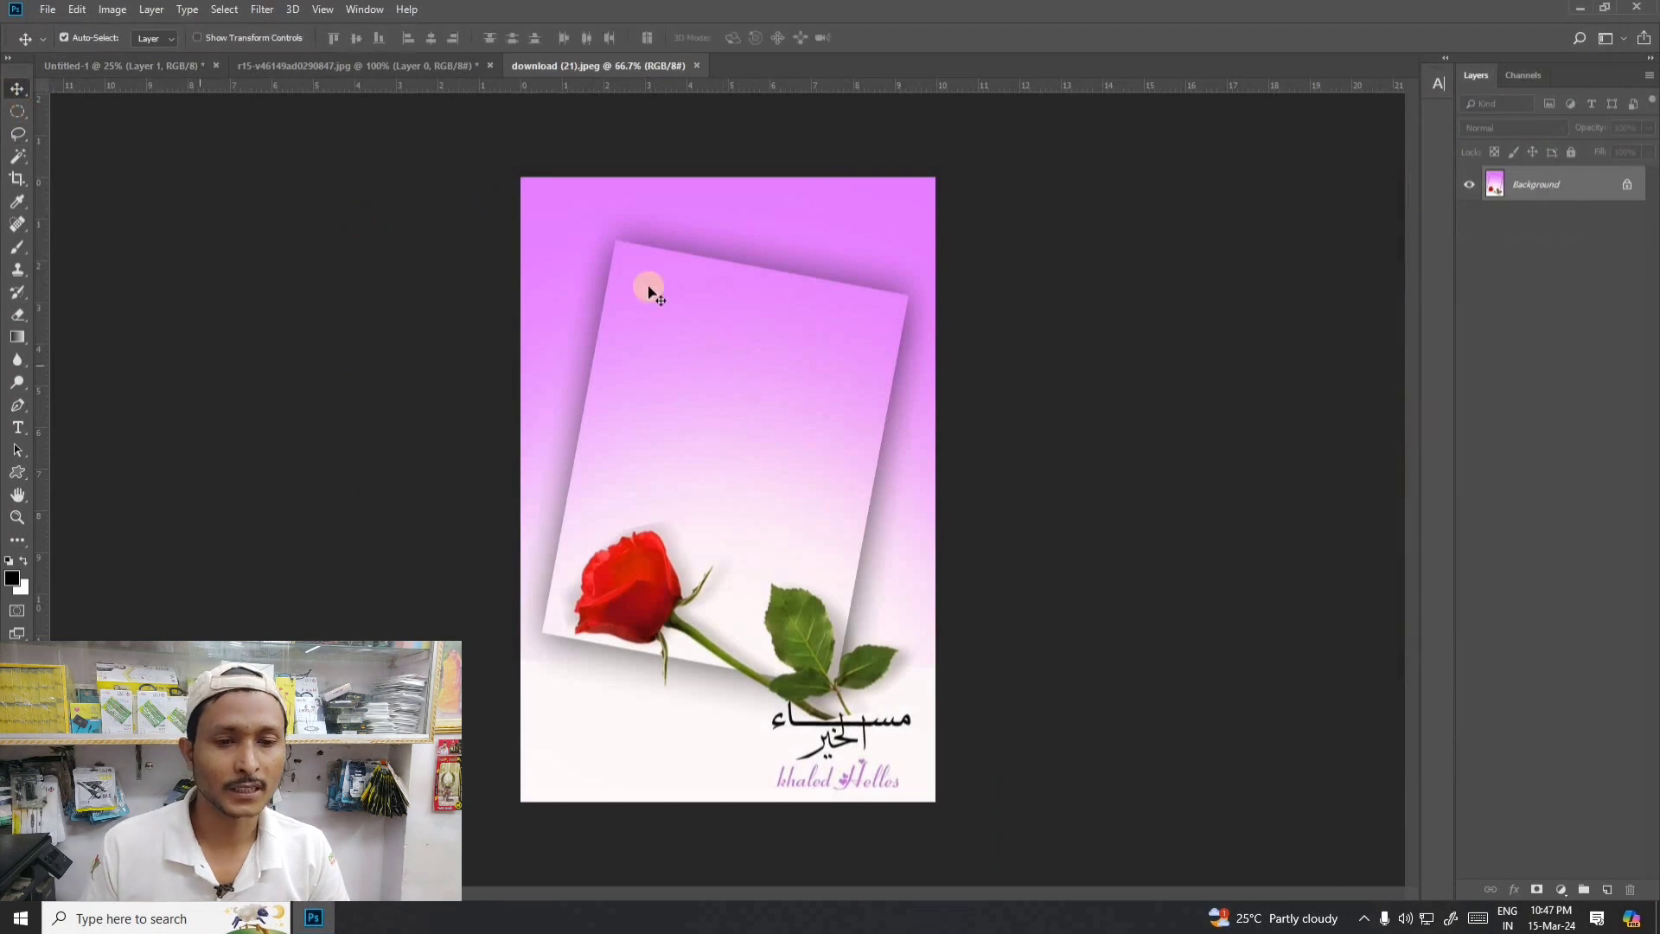
left_click(1626, 184)
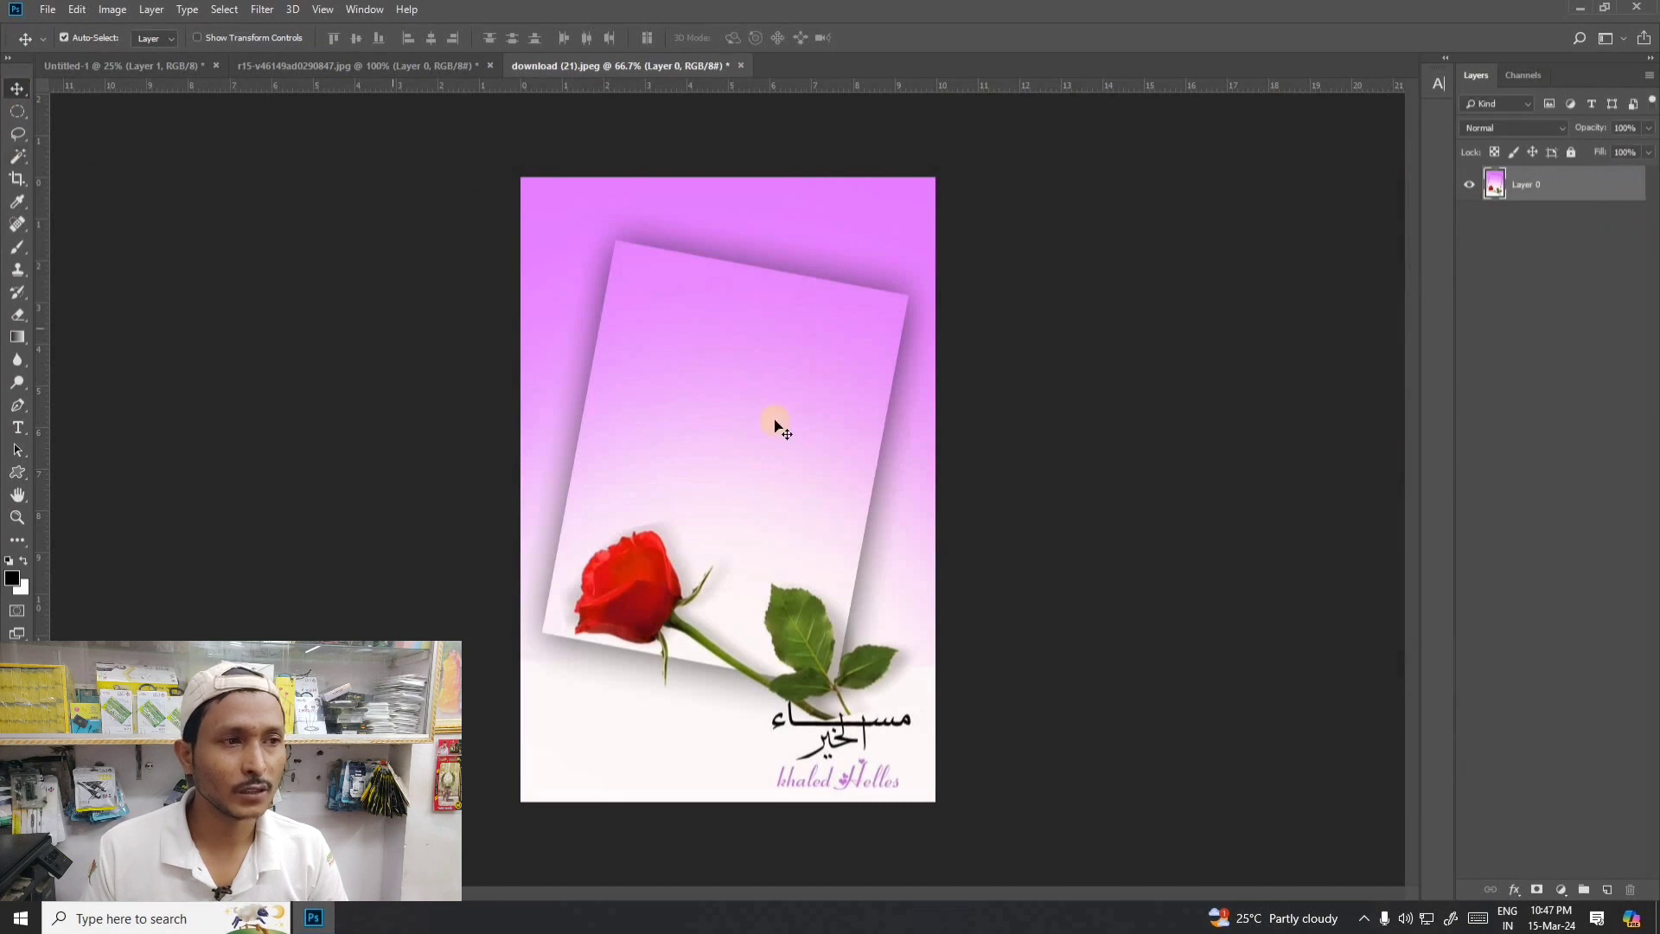
- Trace a freehand Lasso selection around the tilted panel above the rose, then deselect it
left_click_drag(17, 135, 81, 145)
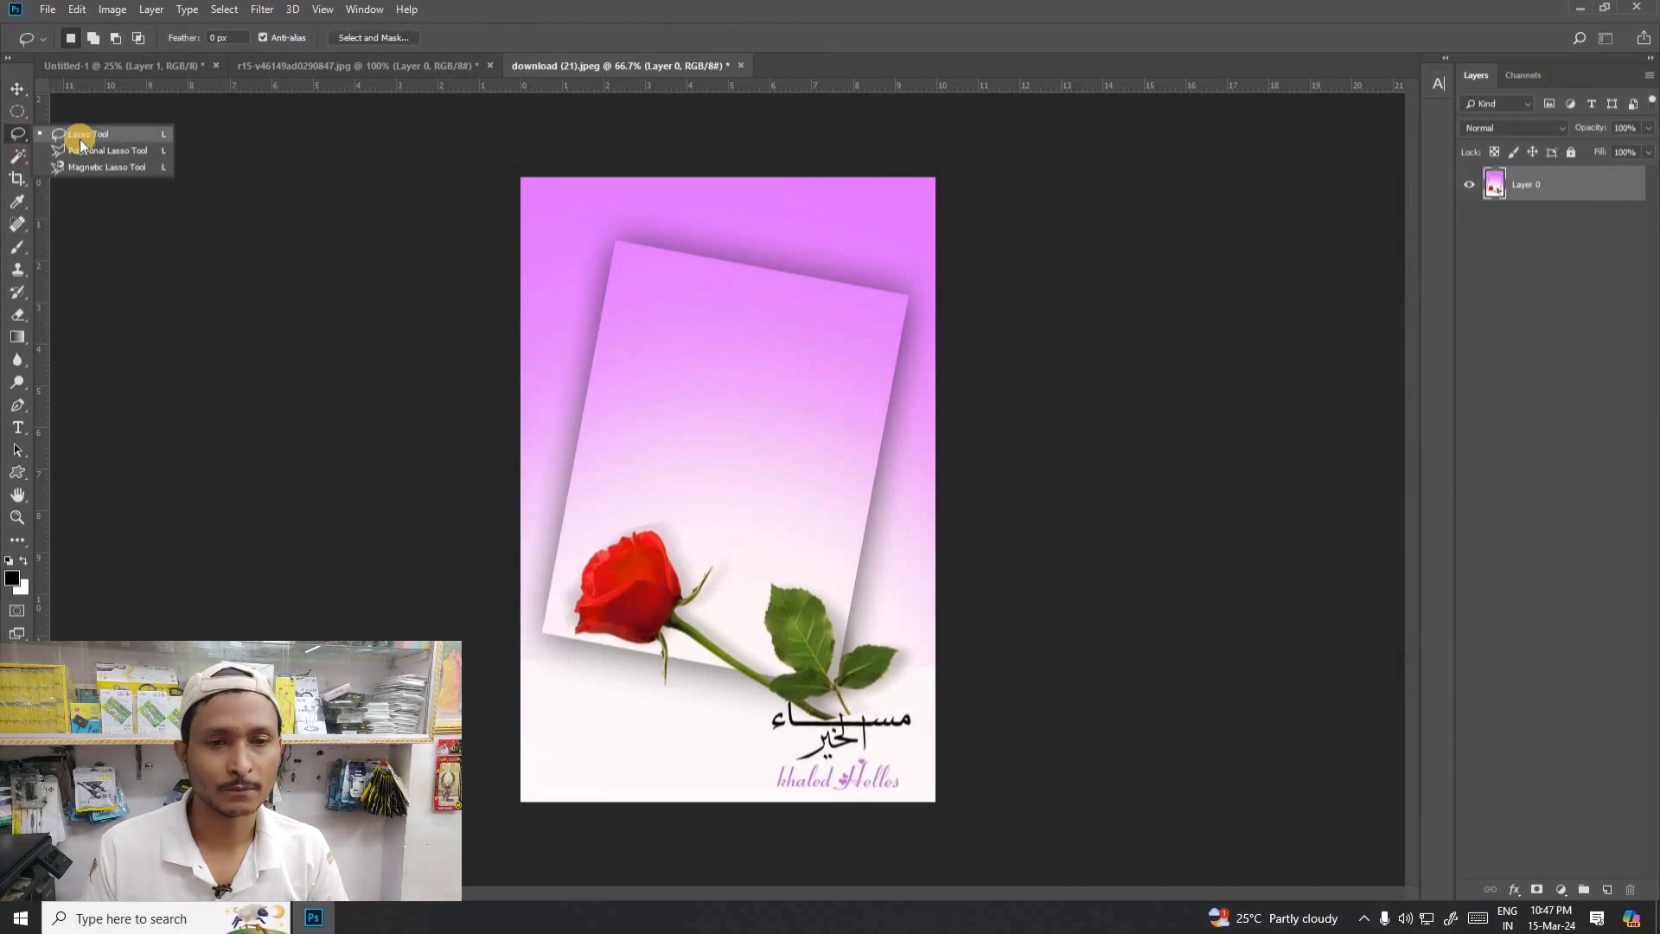
left_click(80, 138)
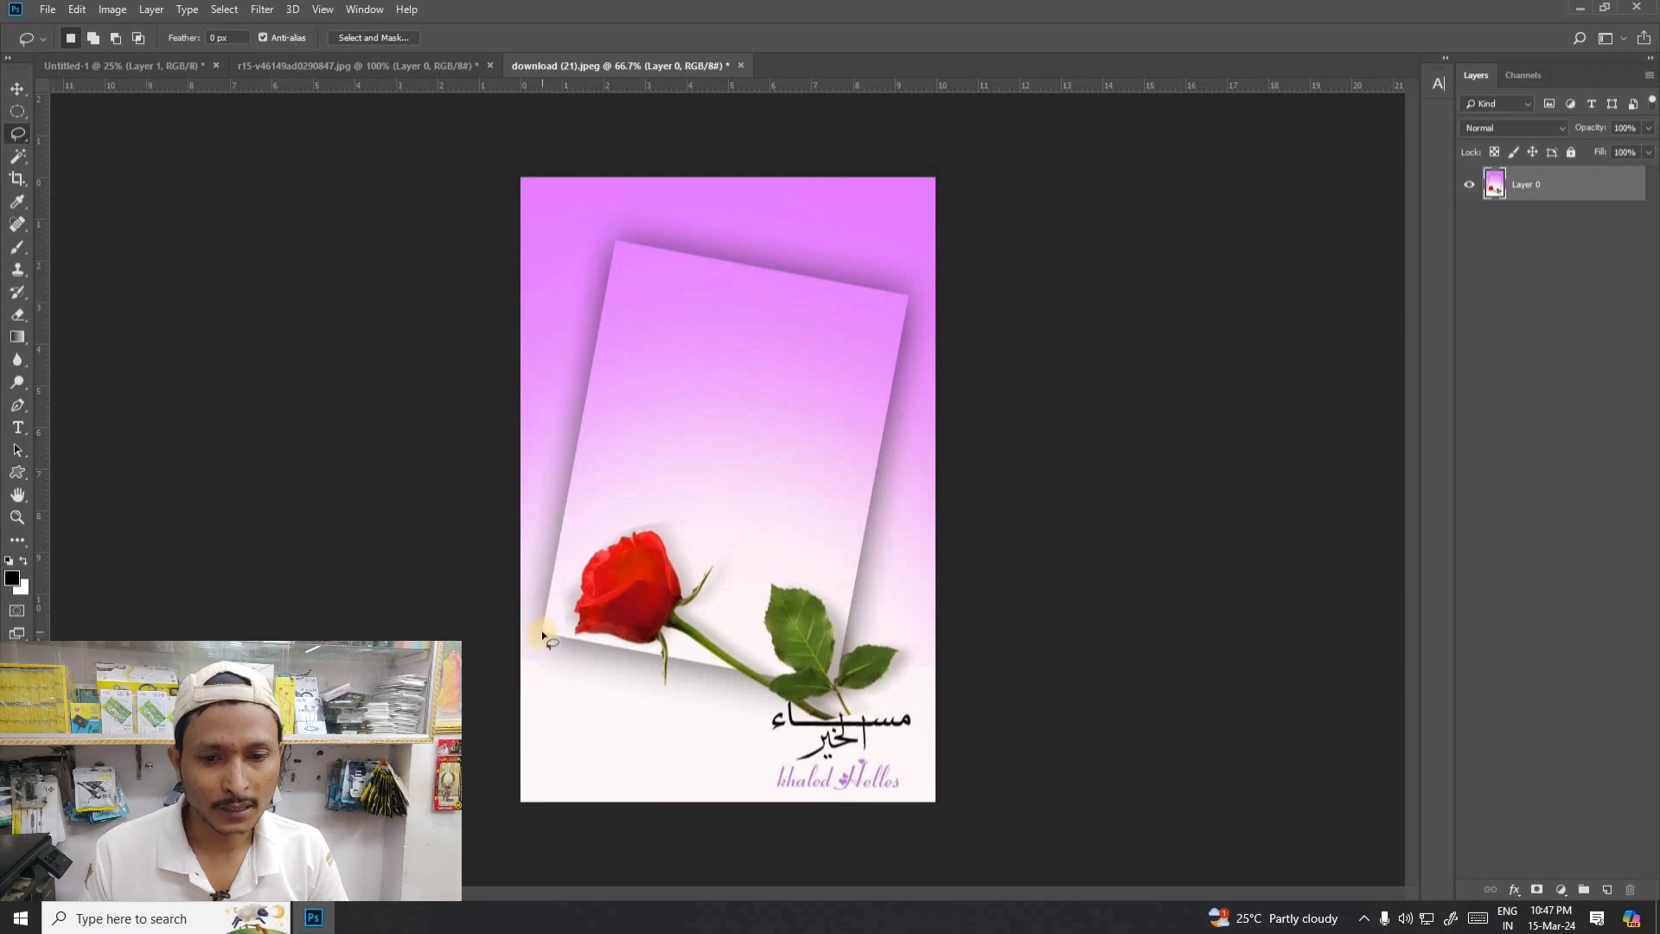
left_click_drag(543, 635, 557, 542)
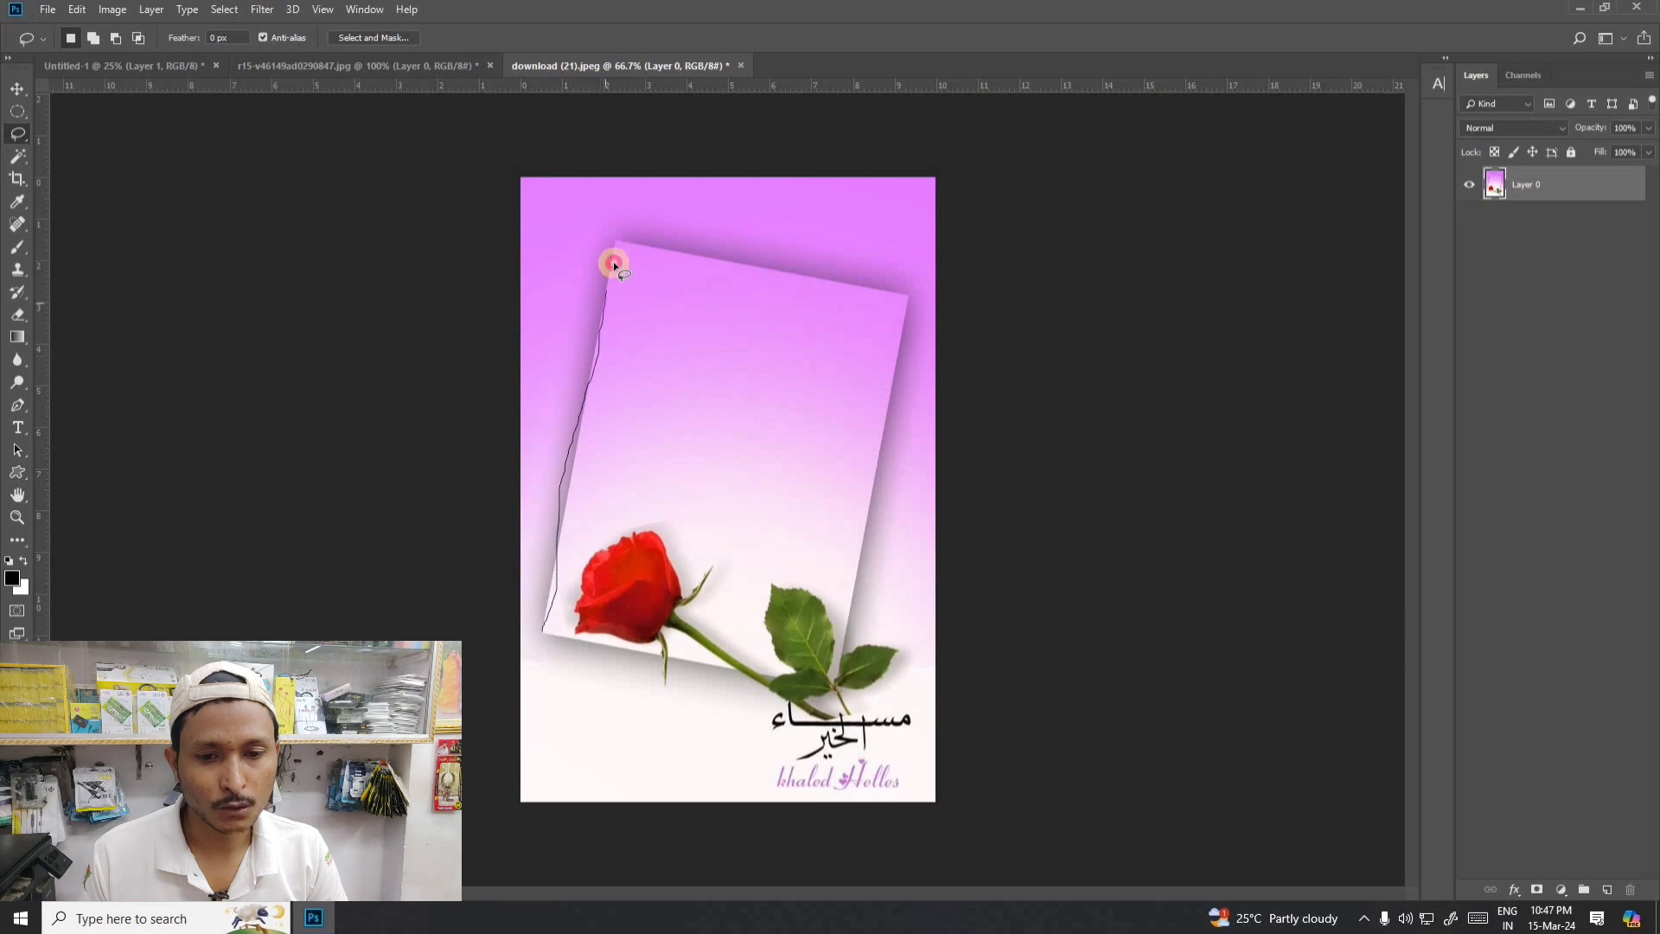
mouse_move(851, 297)
left_mouse_down()
mouse_move(924, 304)
mouse_move(864, 688)
mouse_move(488, 631)
left_mouse_up()
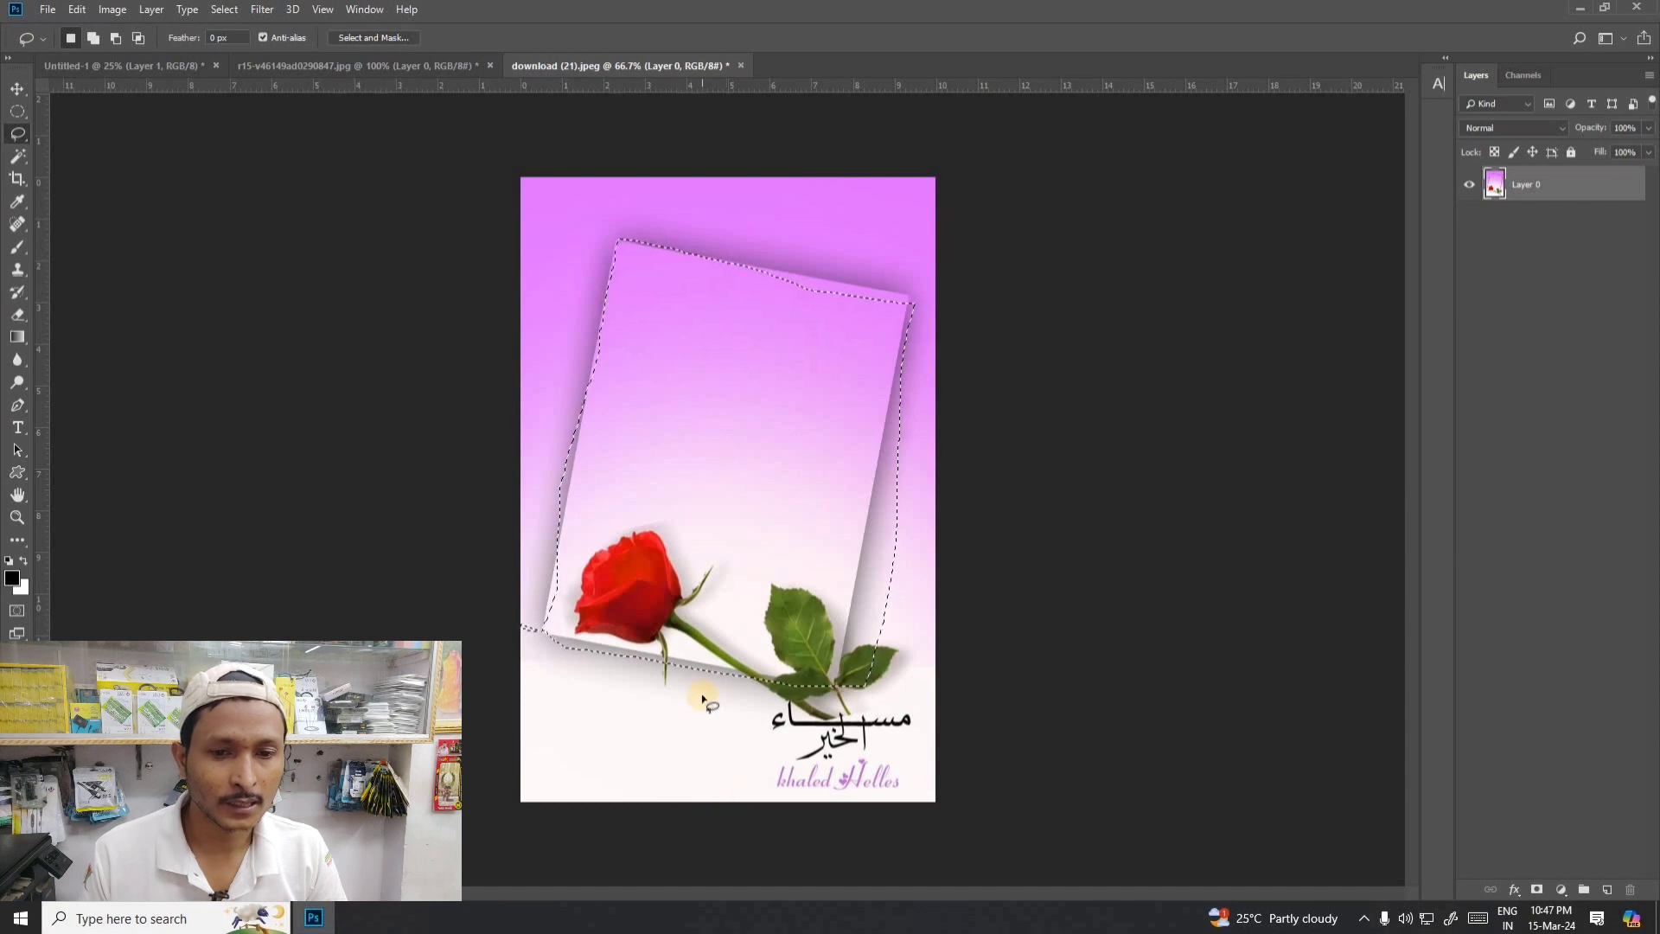
key("ctrl+d")
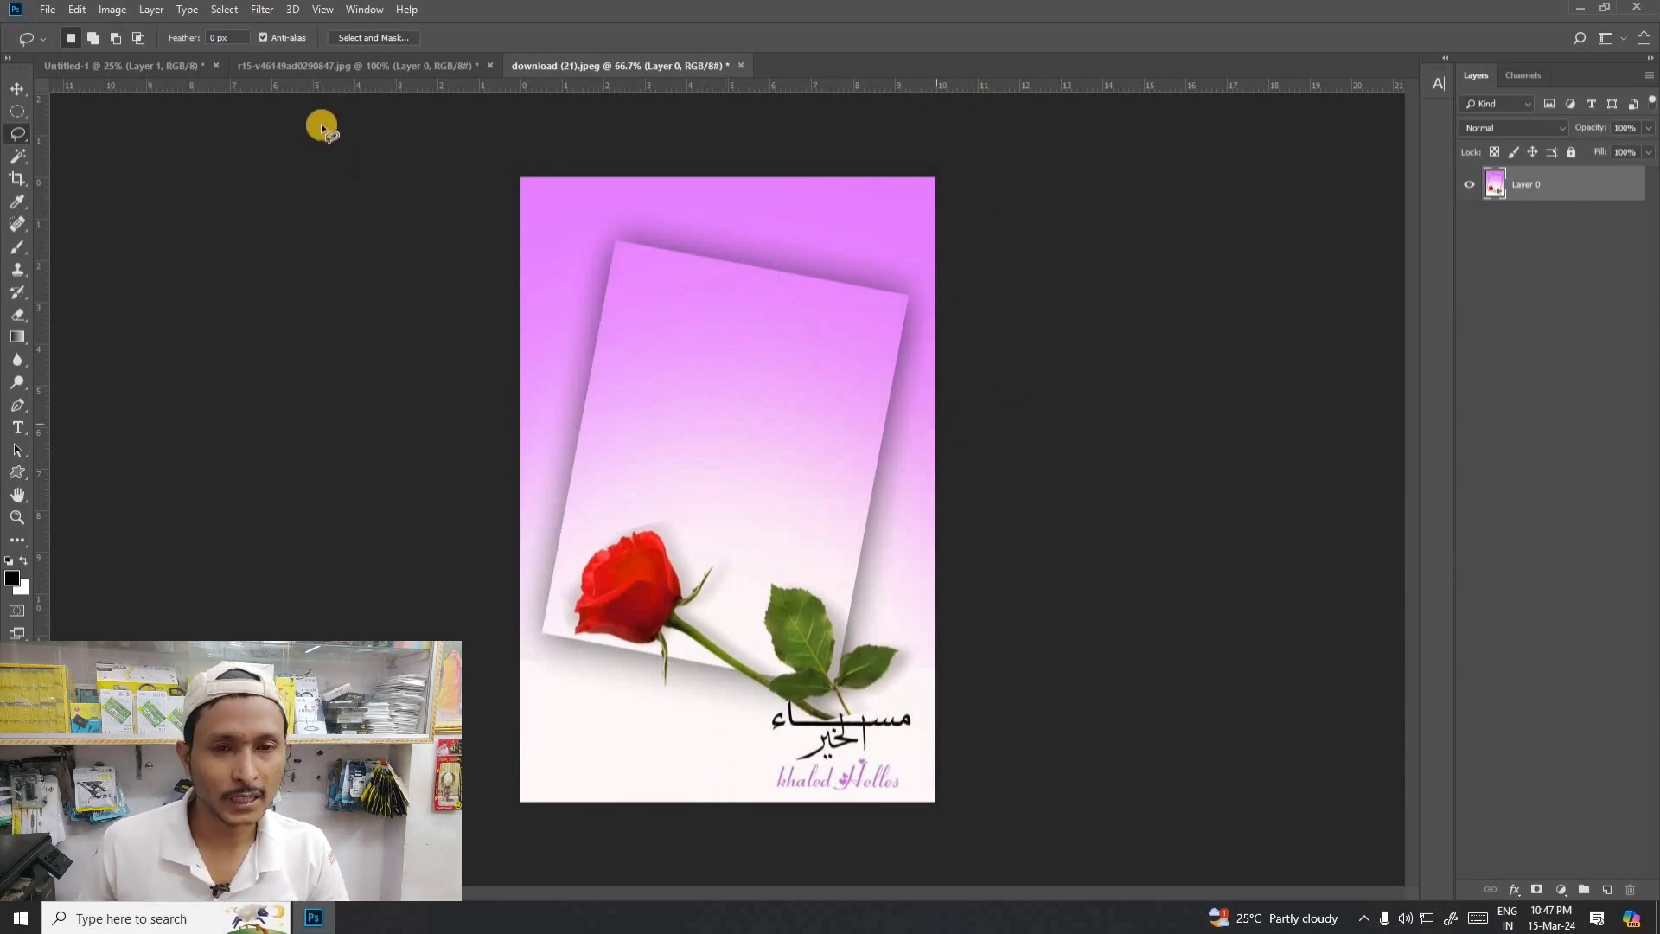
- Open the download (20) rose frame image from the Downloads folder
left_click(48, 9)
left_click(57, 44)
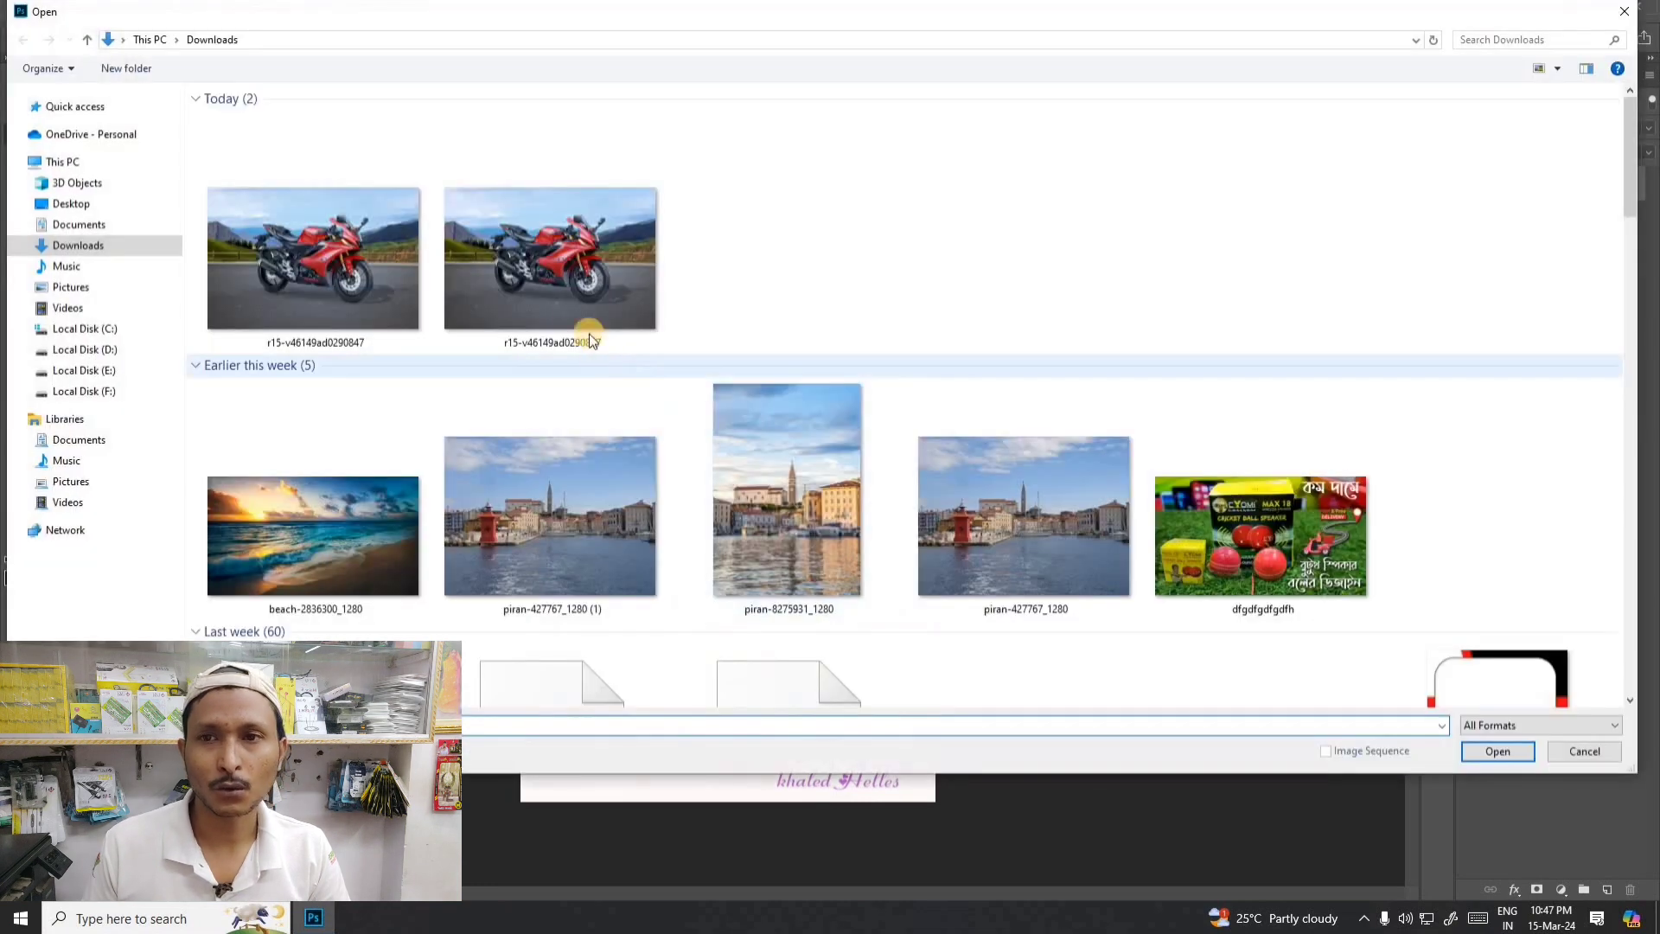
scroll(567, 277, "down", 15)
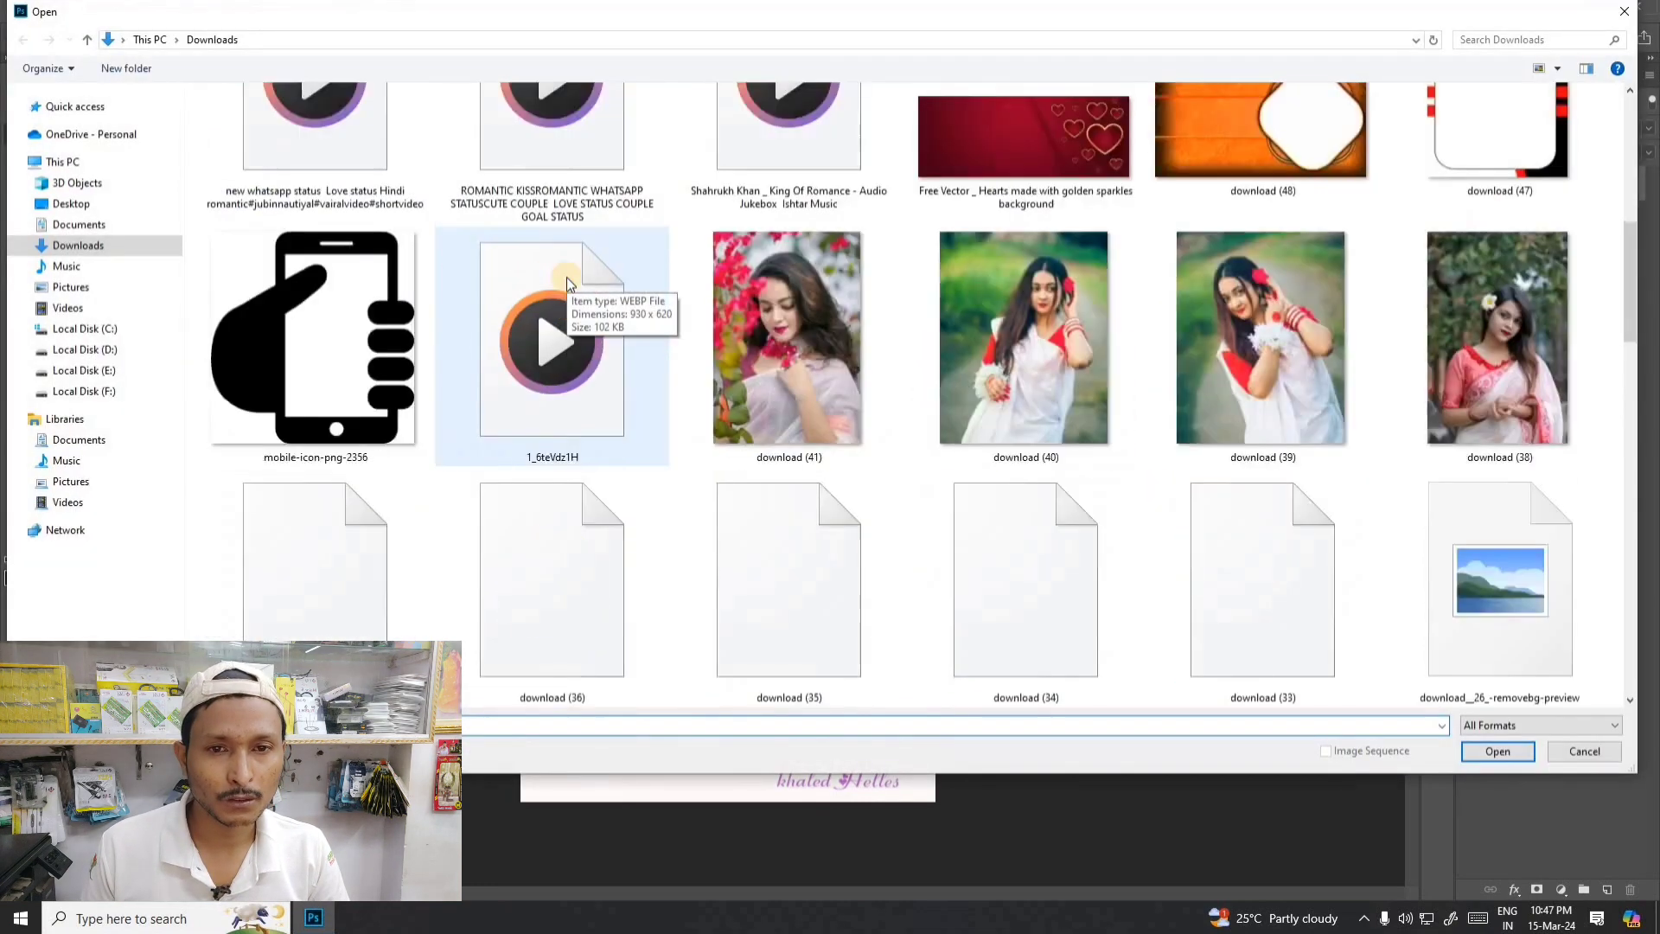
scroll(567, 277, "down", 5)
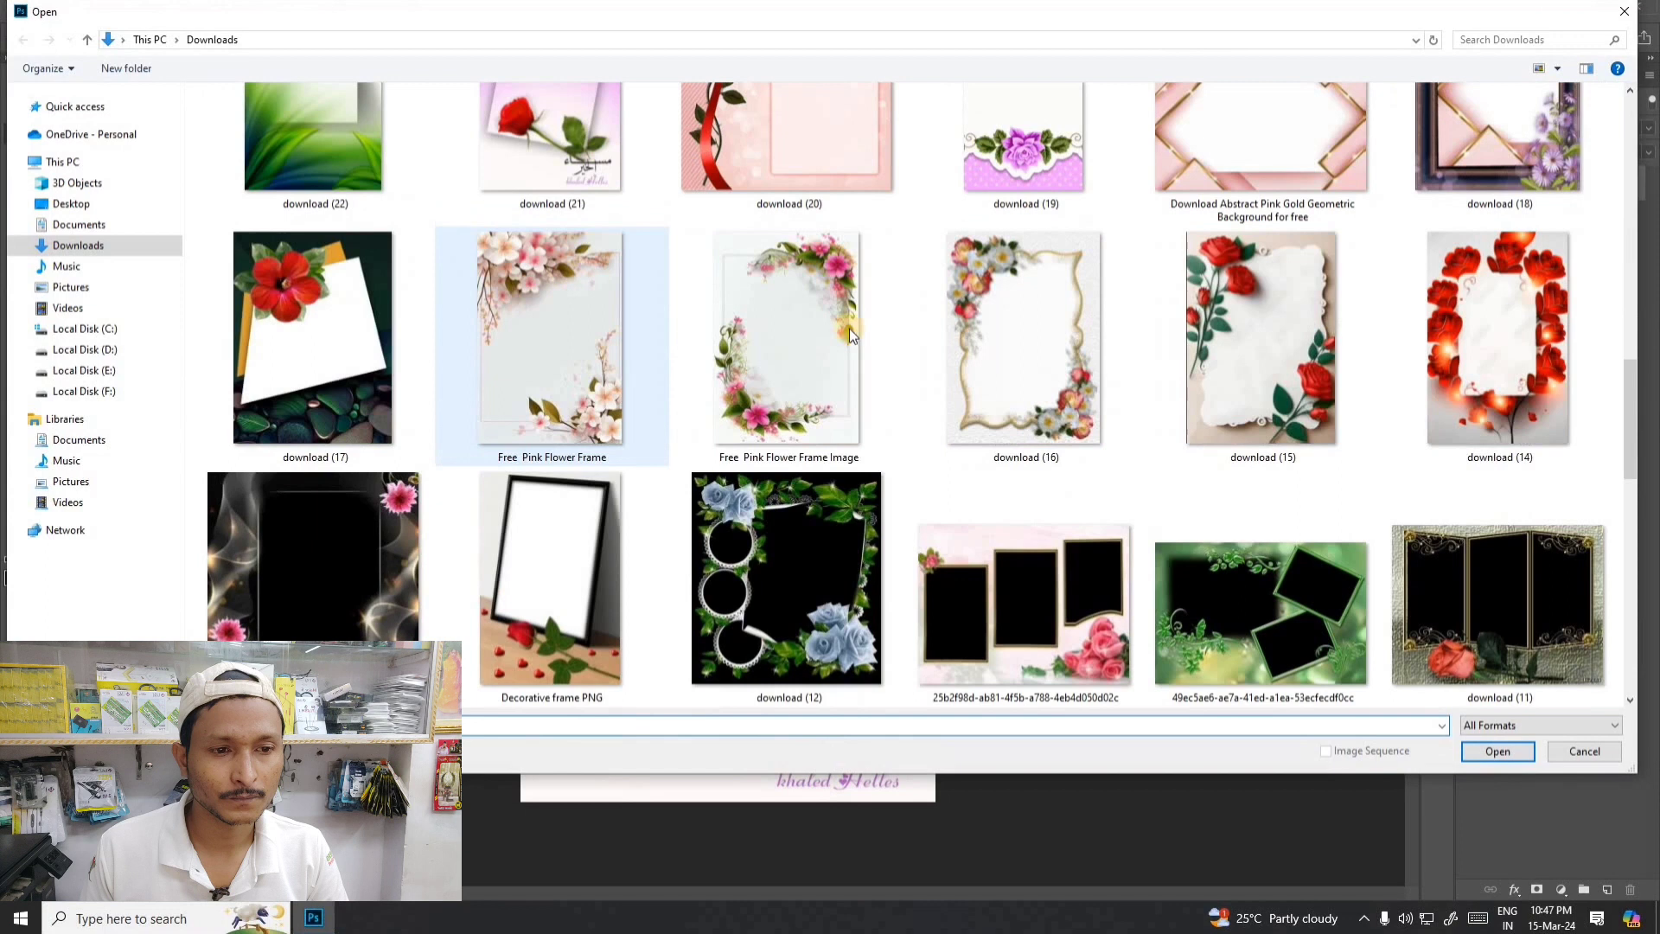
double_click(807, 157)
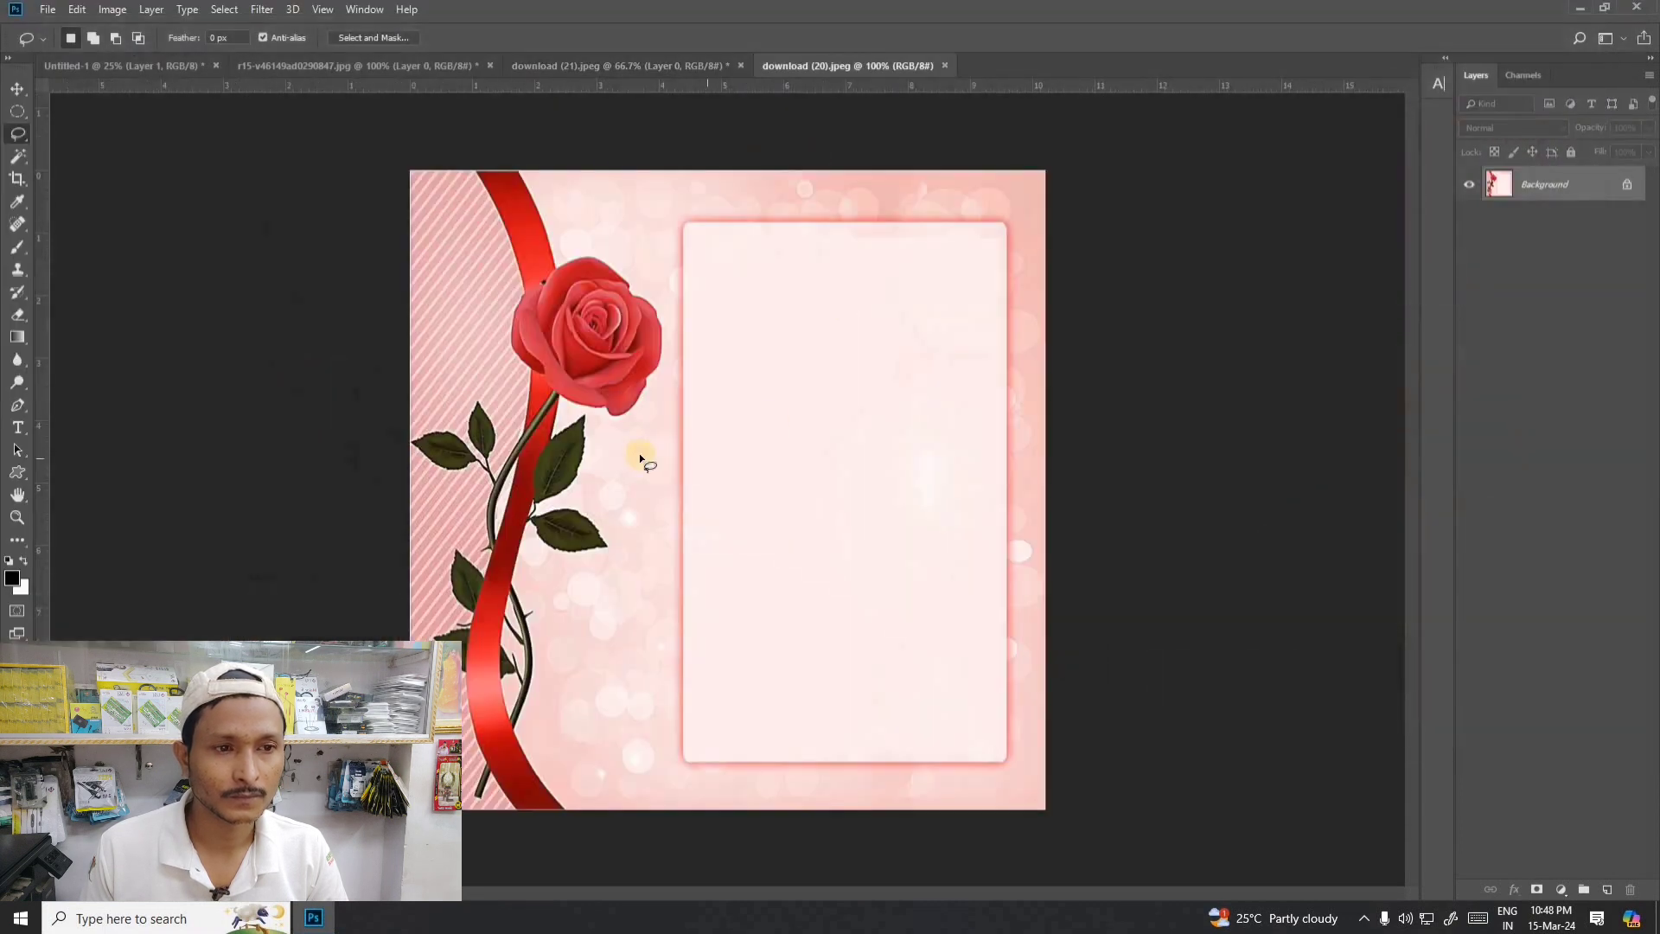
- Trace a freehand Lasso selection around the red rose bloom
right_click(18, 134)
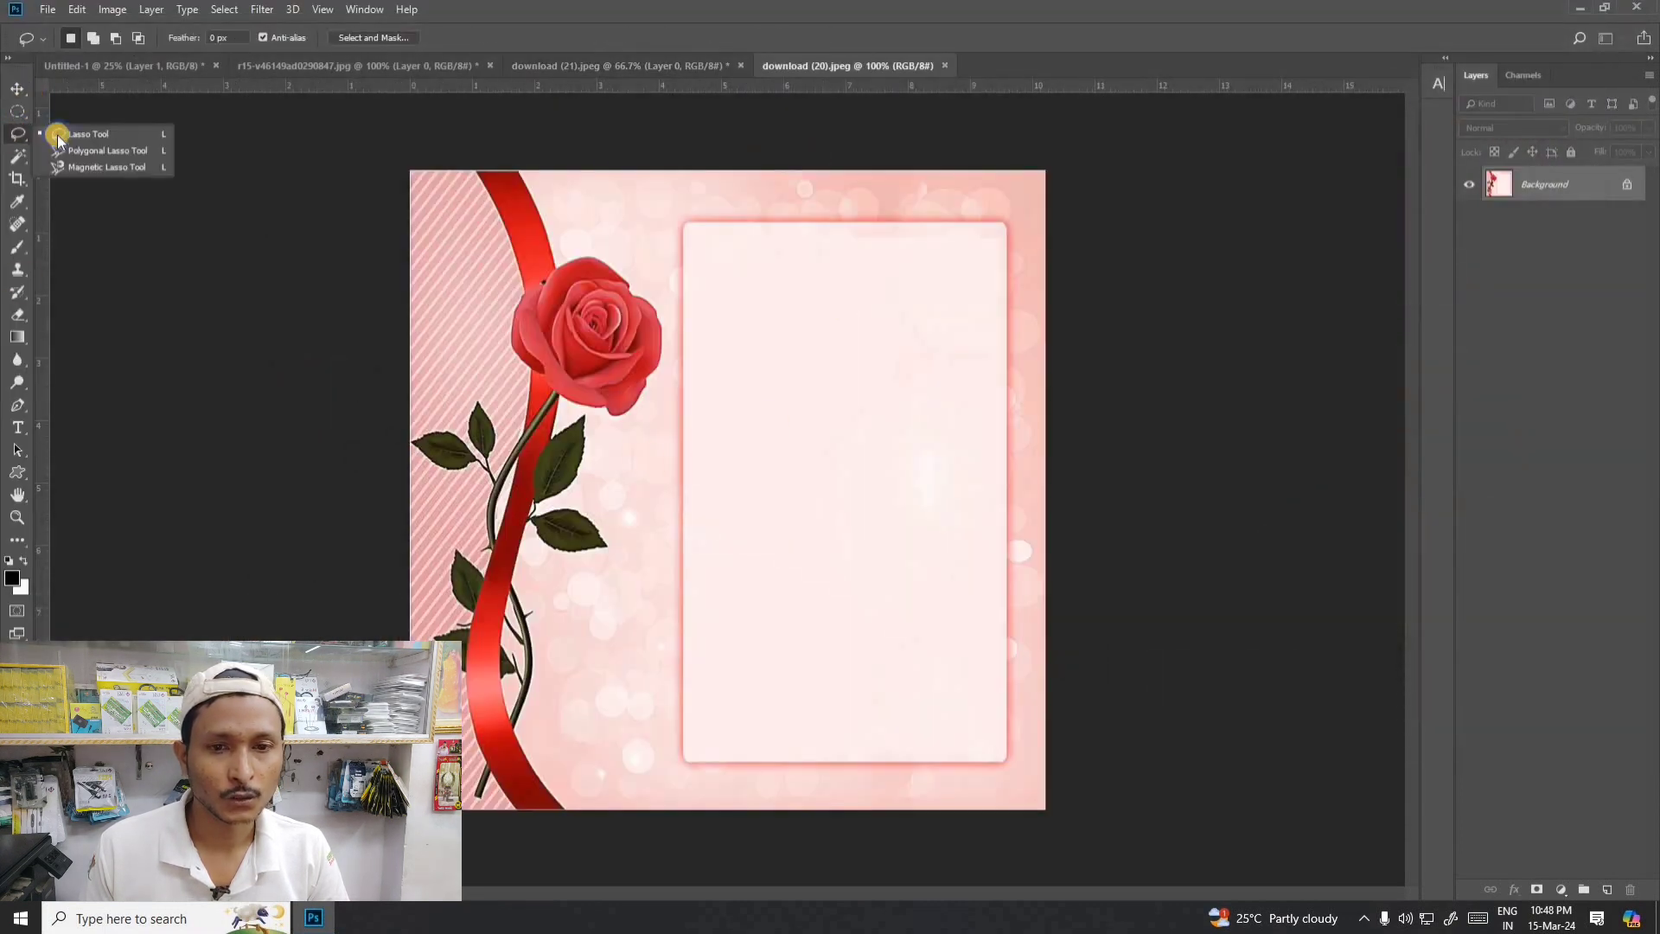
left_click(61, 136)
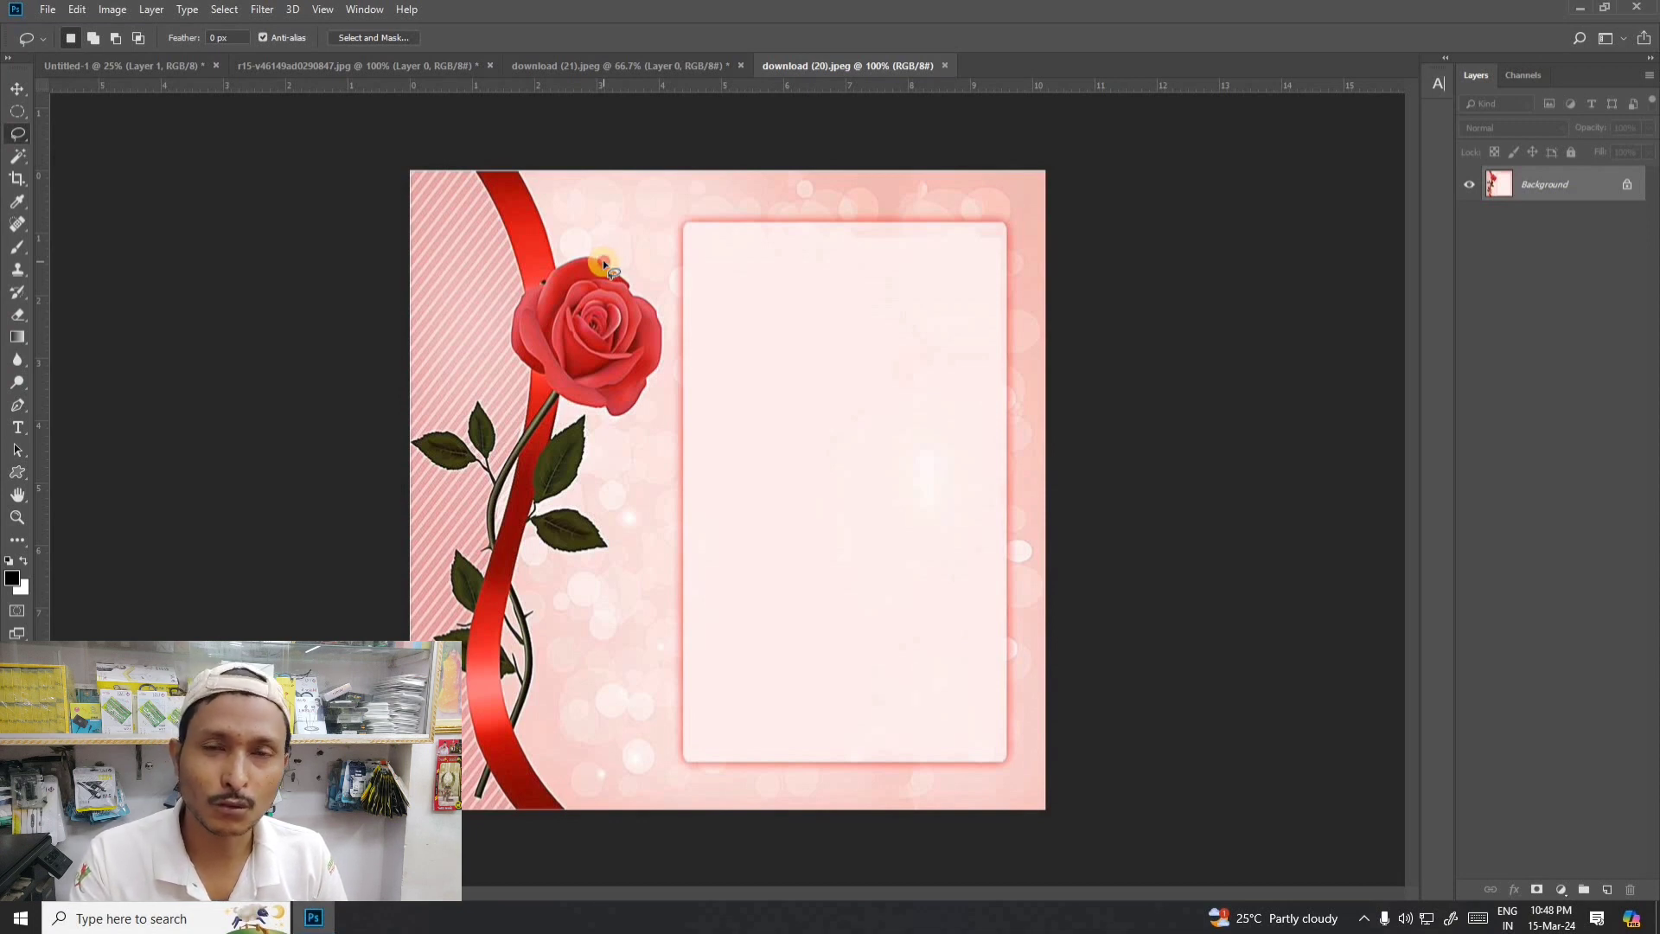
mouse_move(566, 264)
left_mouse_down()
mouse_move(545, 269)
mouse_move(519, 323)
left_mouse_up()
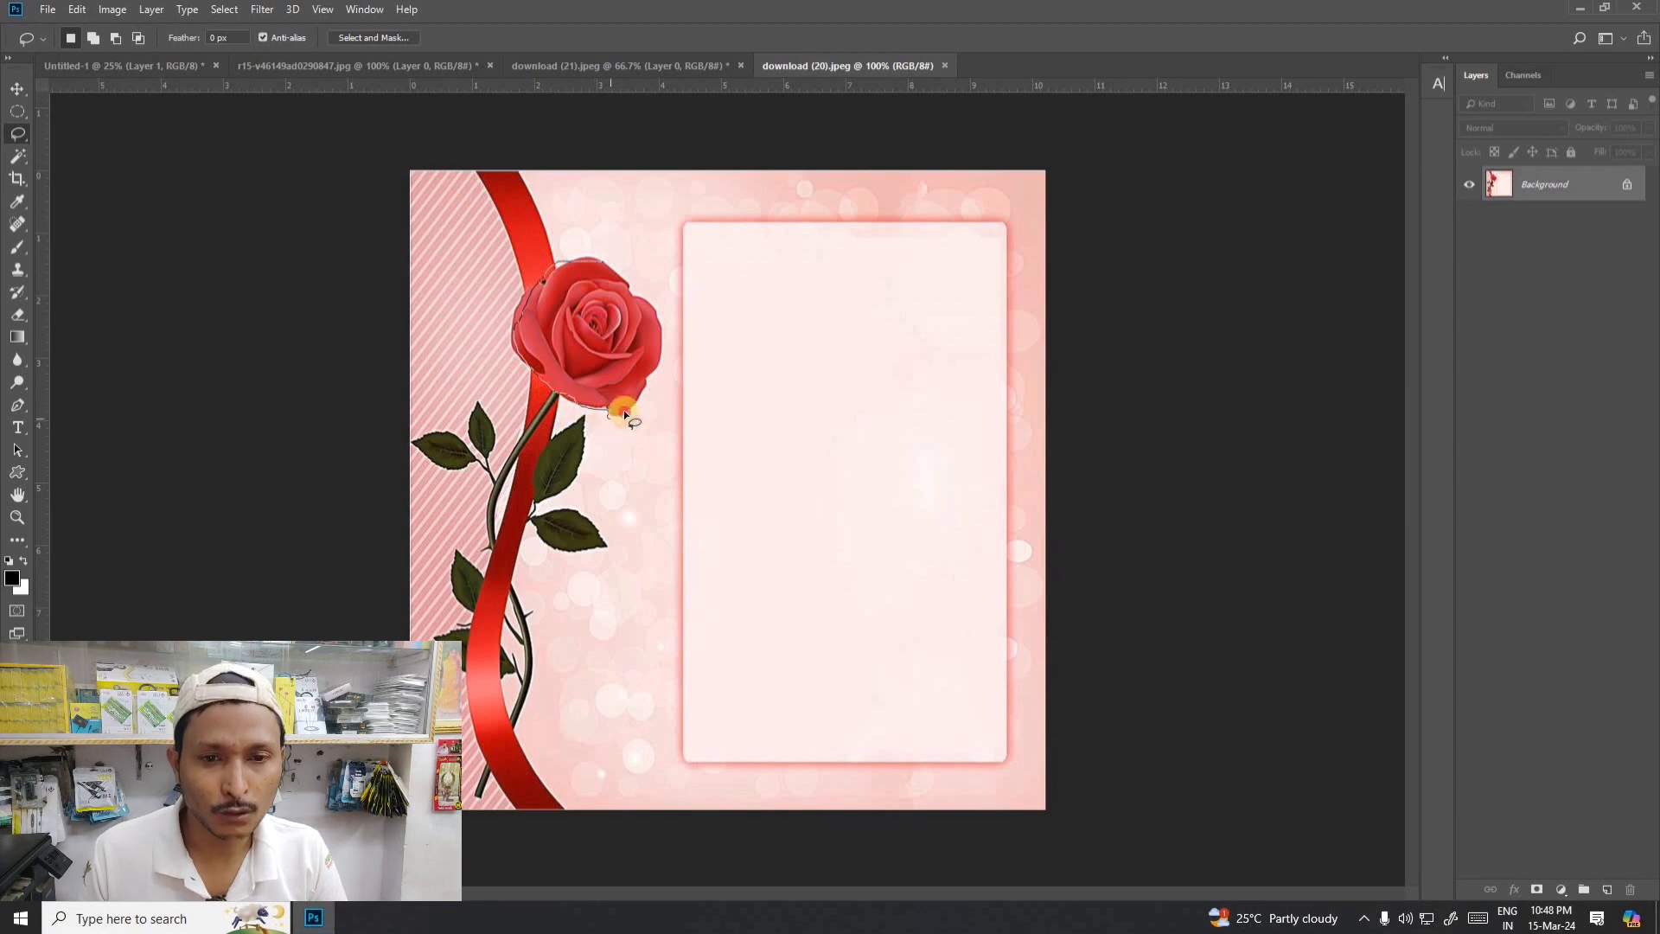
mouse_move(646, 375)
left_mouse_down()
mouse_move(652, 304)
mouse_move(593, 261)
left_mouse_up()
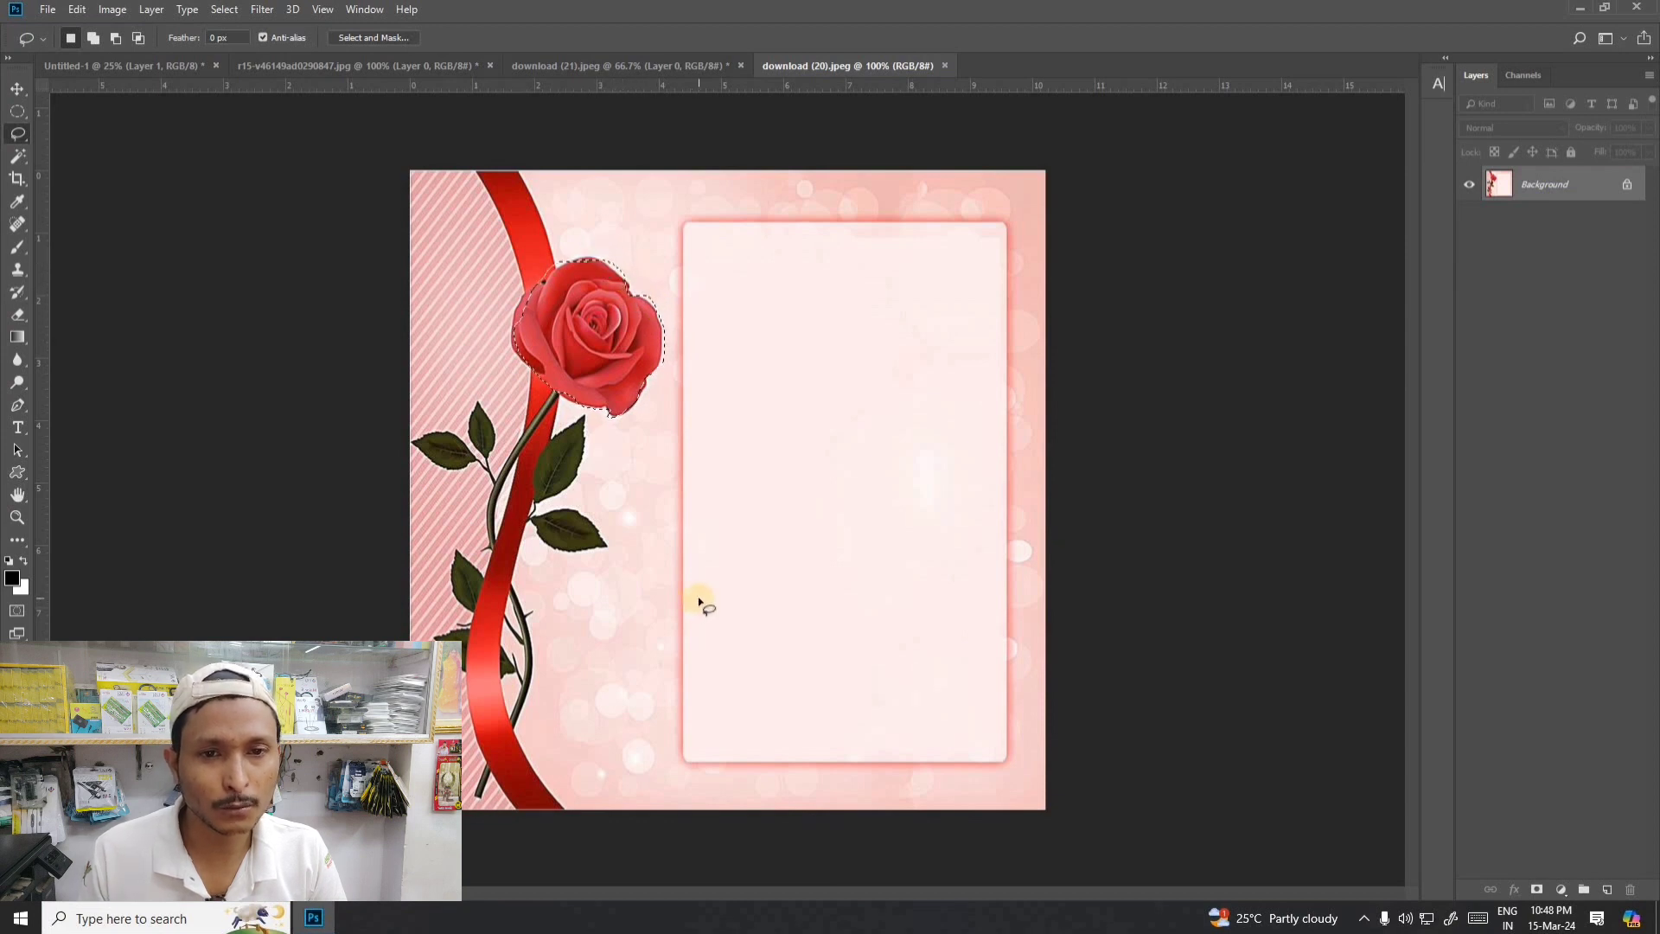
- Replace the rose selection with a small four-sided freehand Lasso selection inside the pale rectangular panel
left_click(14, 91)
right_click(18, 133)
left_click(76, 134)
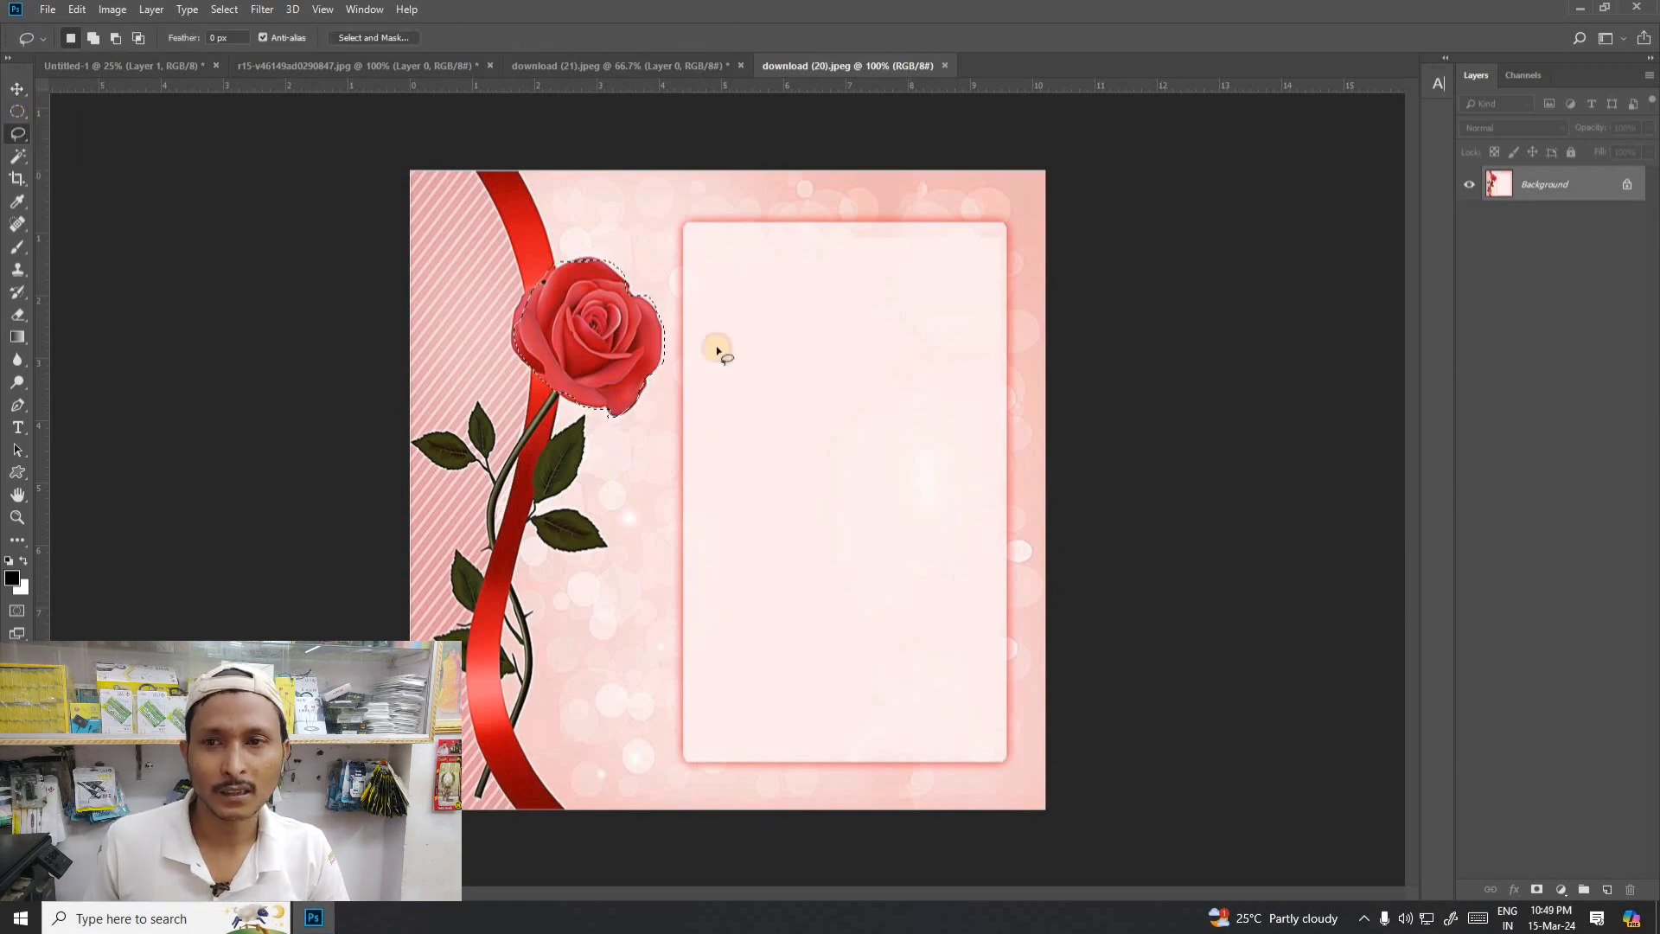
mouse_move(699, 268)
left_mouse_down()
mouse_move(729, 481)
mouse_move(823, 235)
mouse_move(842, 369)
mouse_move(883, 423)
mouse_move(798, 622)
mouse_move(831, 594)
mouse_move(722, 404)
mouse_move(826, 415)
mouse_move(821, 330)
mouse_move(711, 312)
left_mouse_up()
left_click(815, 604)
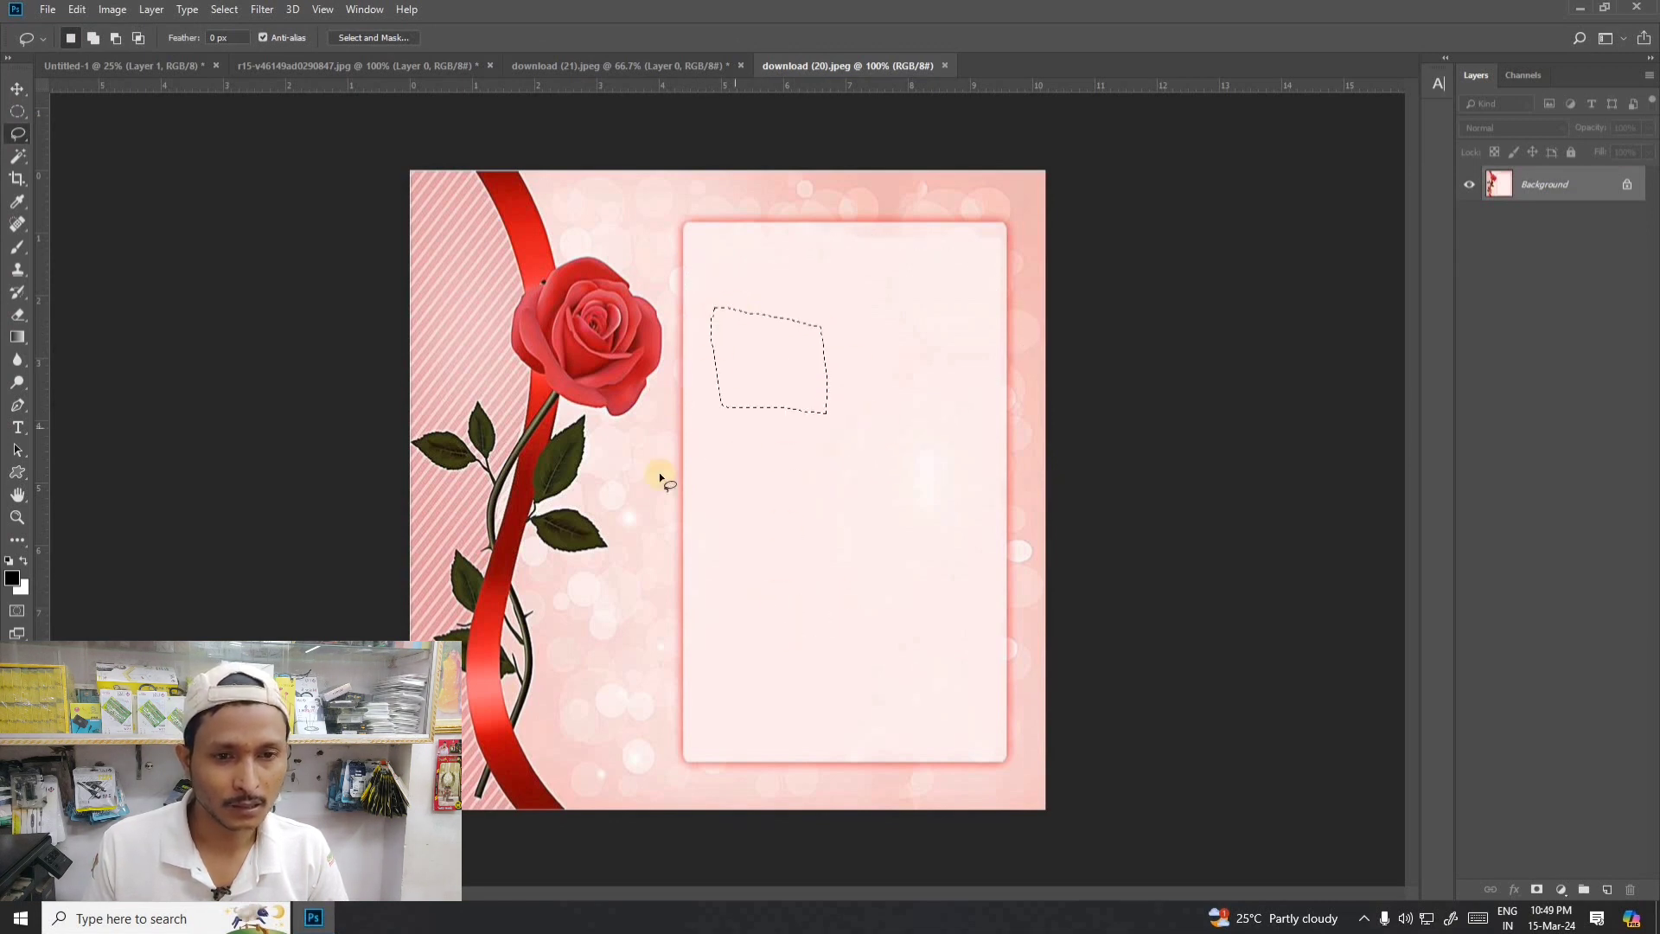
- Trace freehand Lasso outlines around the individual green leaves beside the ribbon, ending with the small upright leaf on the striped area
left_click(575, 526)
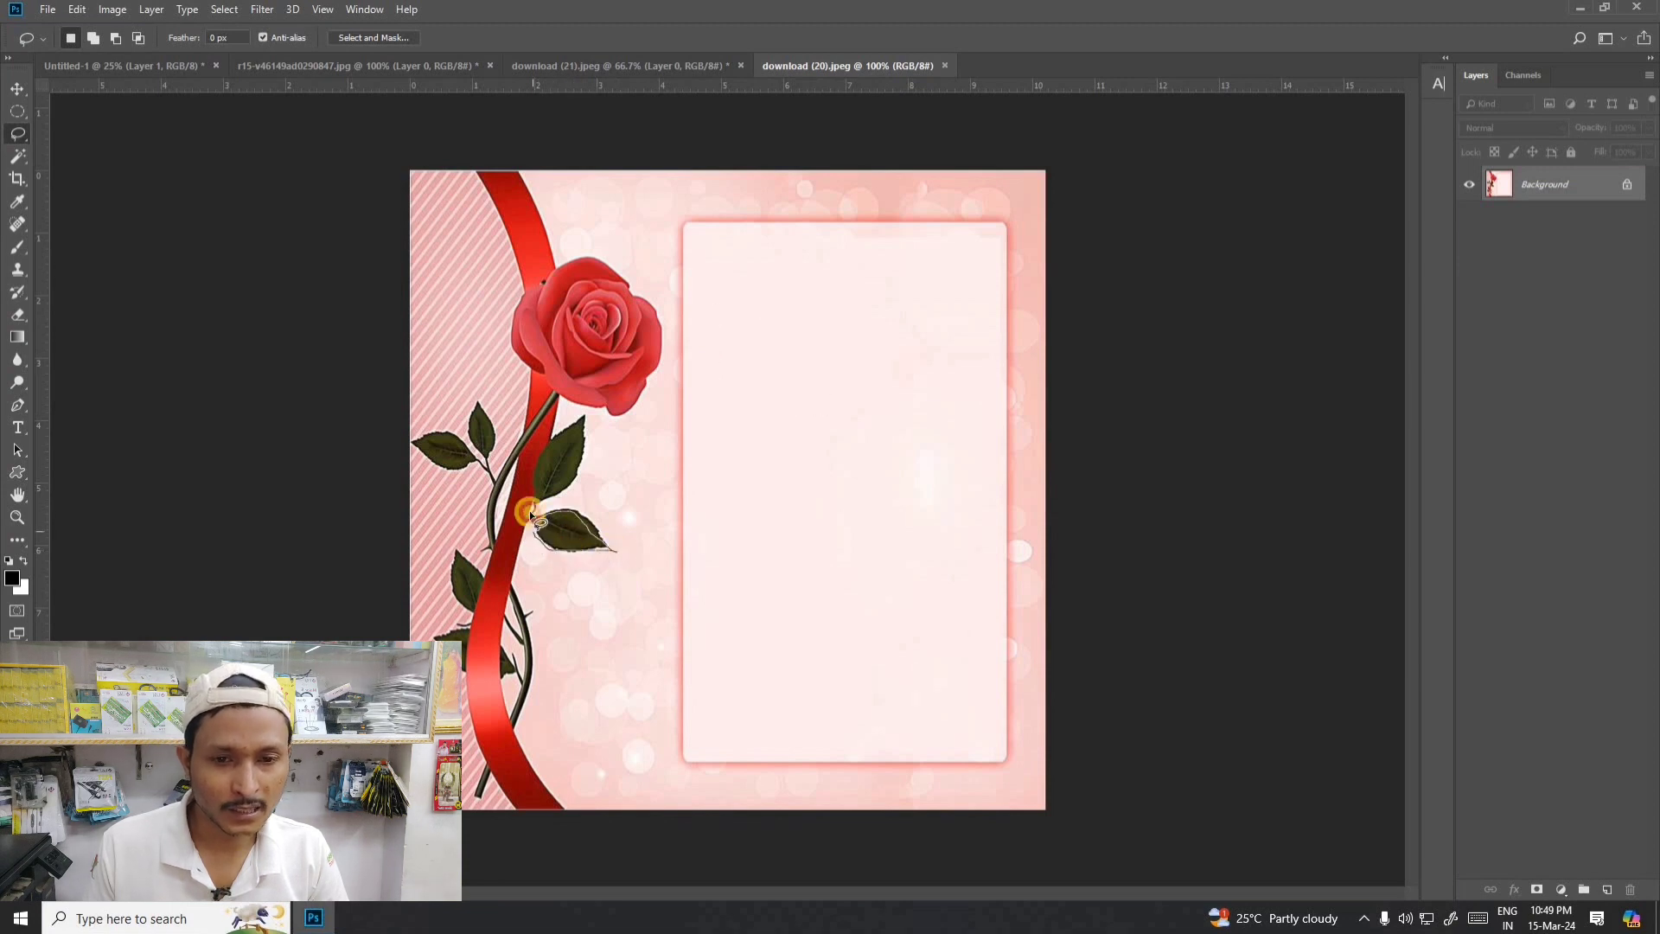
left_click_drag(530, 515, 532, 518)
left_click(575, 422)
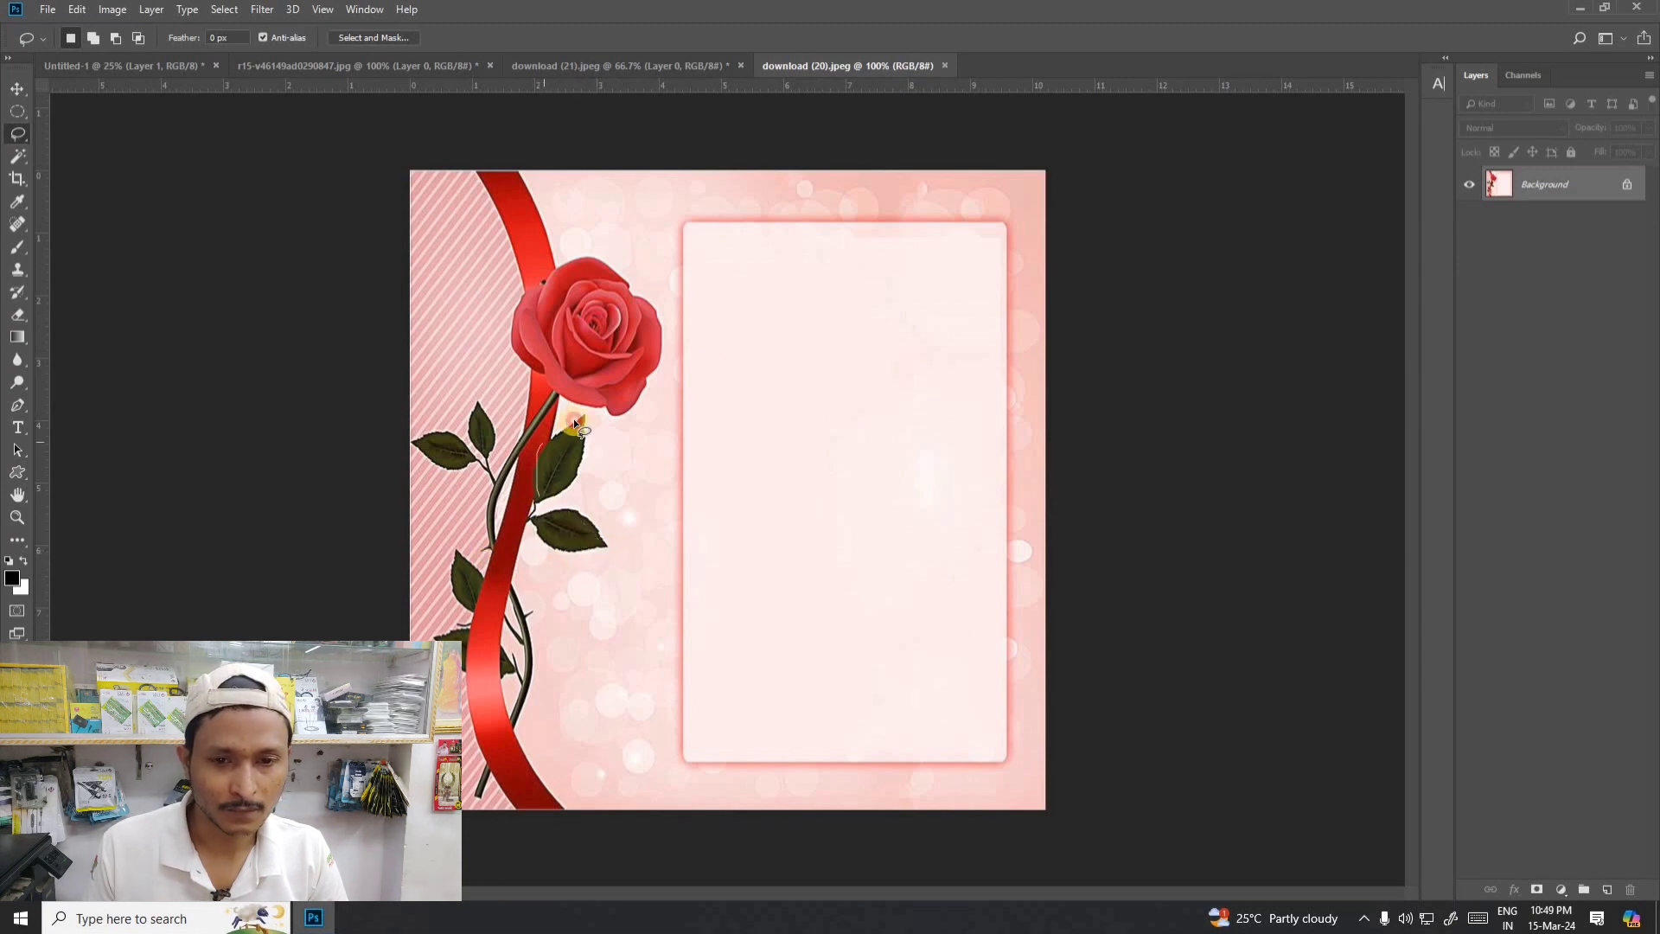
mouse_move(504, 489)
left_mouse_down()
mouse_move(437, 432)
mouse_move(486, 469)
left_mouse_up()
left_click(451, 471)
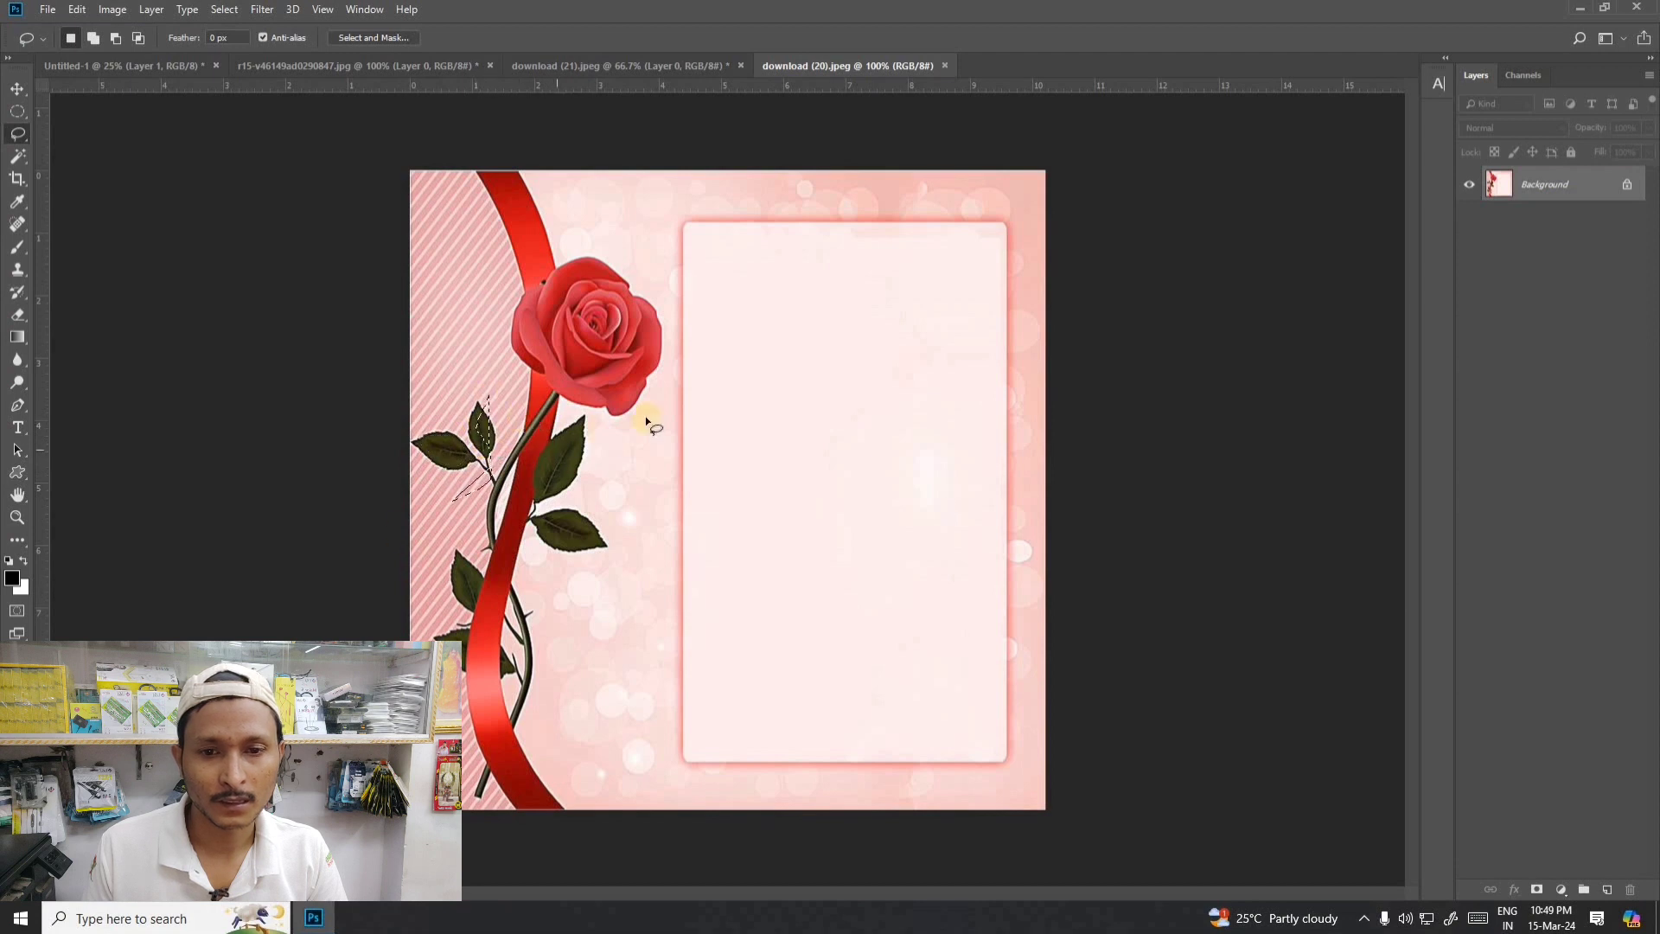
left_click(17, 88)
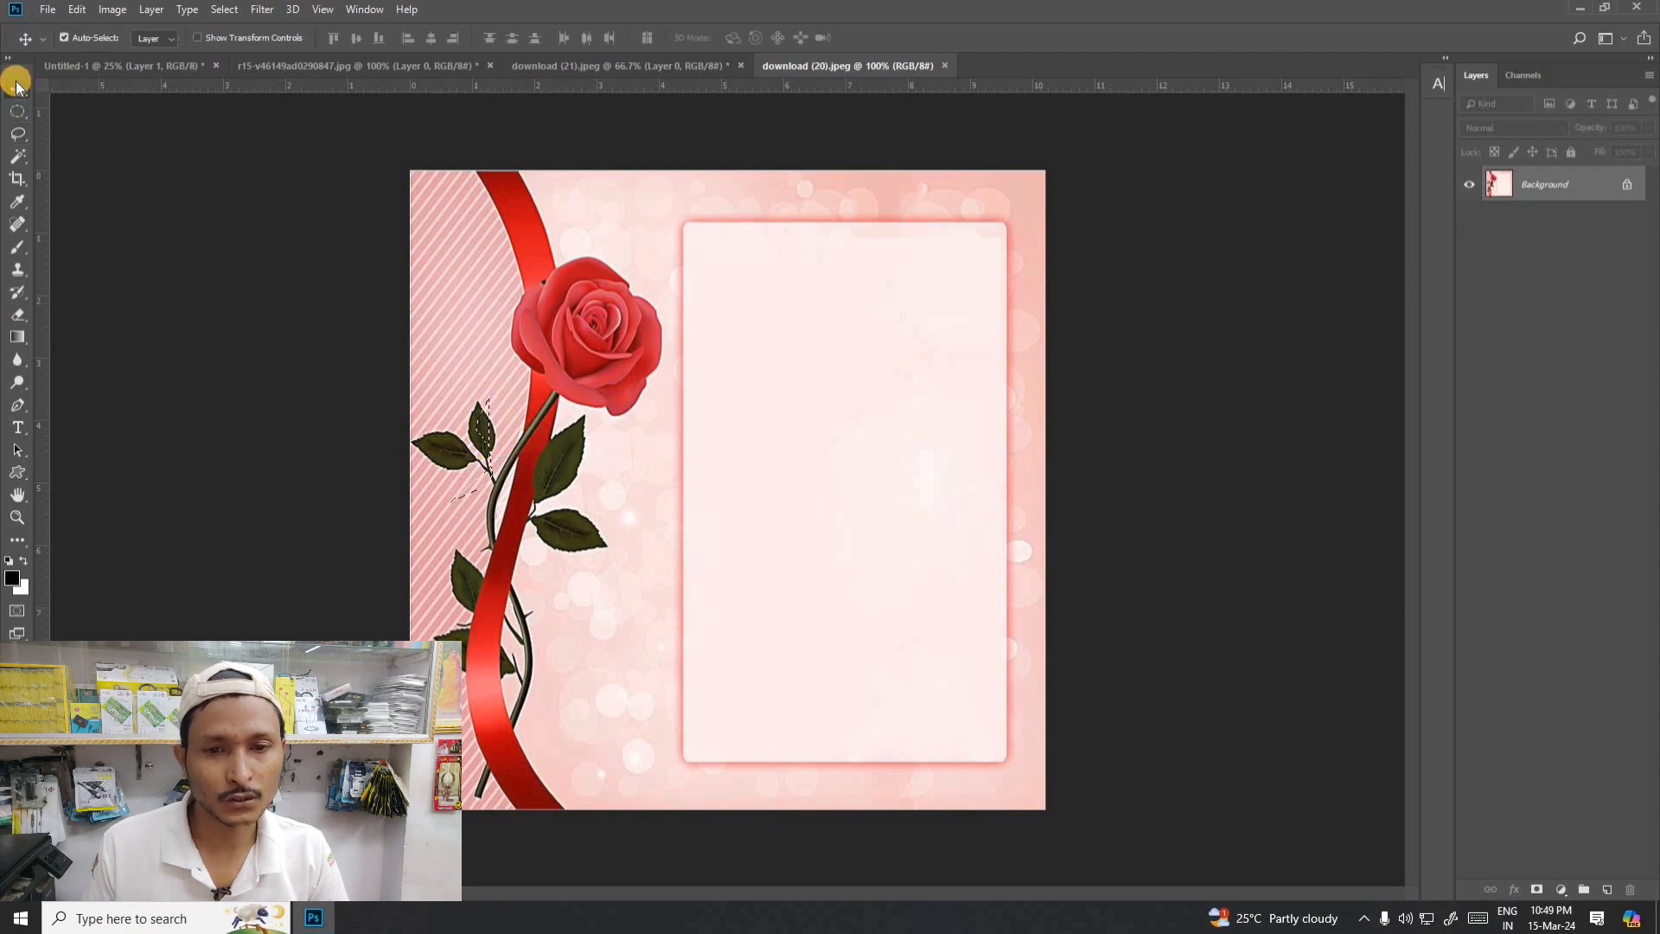
right_click(19, 134)
left_click(53, 139)
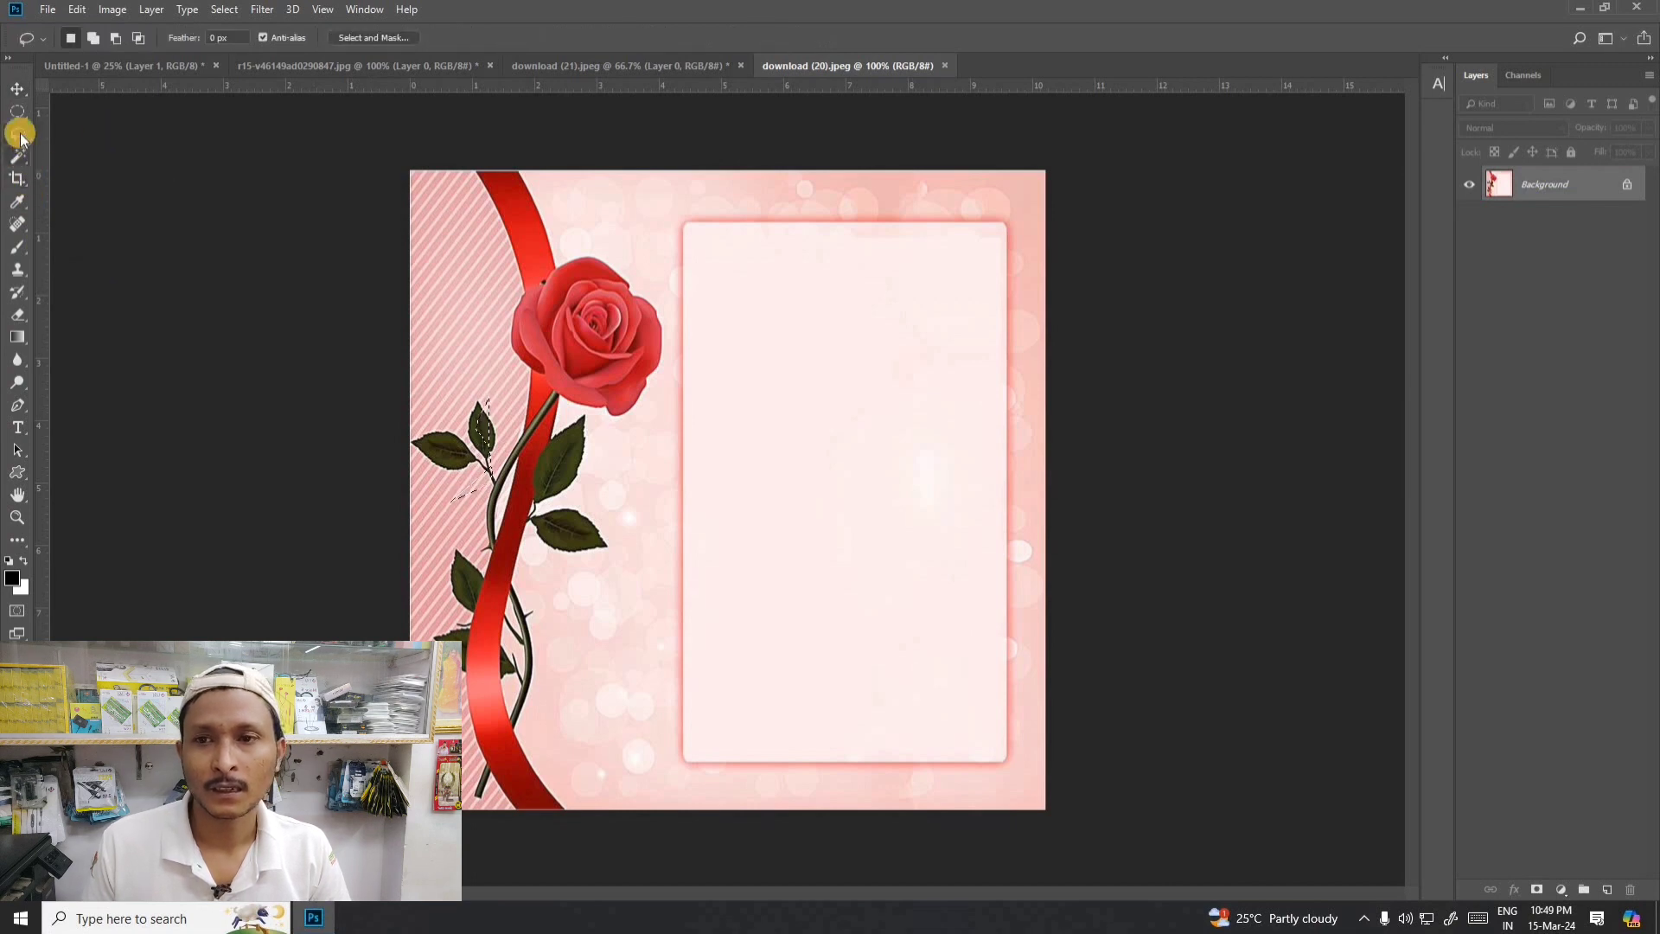
right_click(19, 134)
left_click(118, 128)
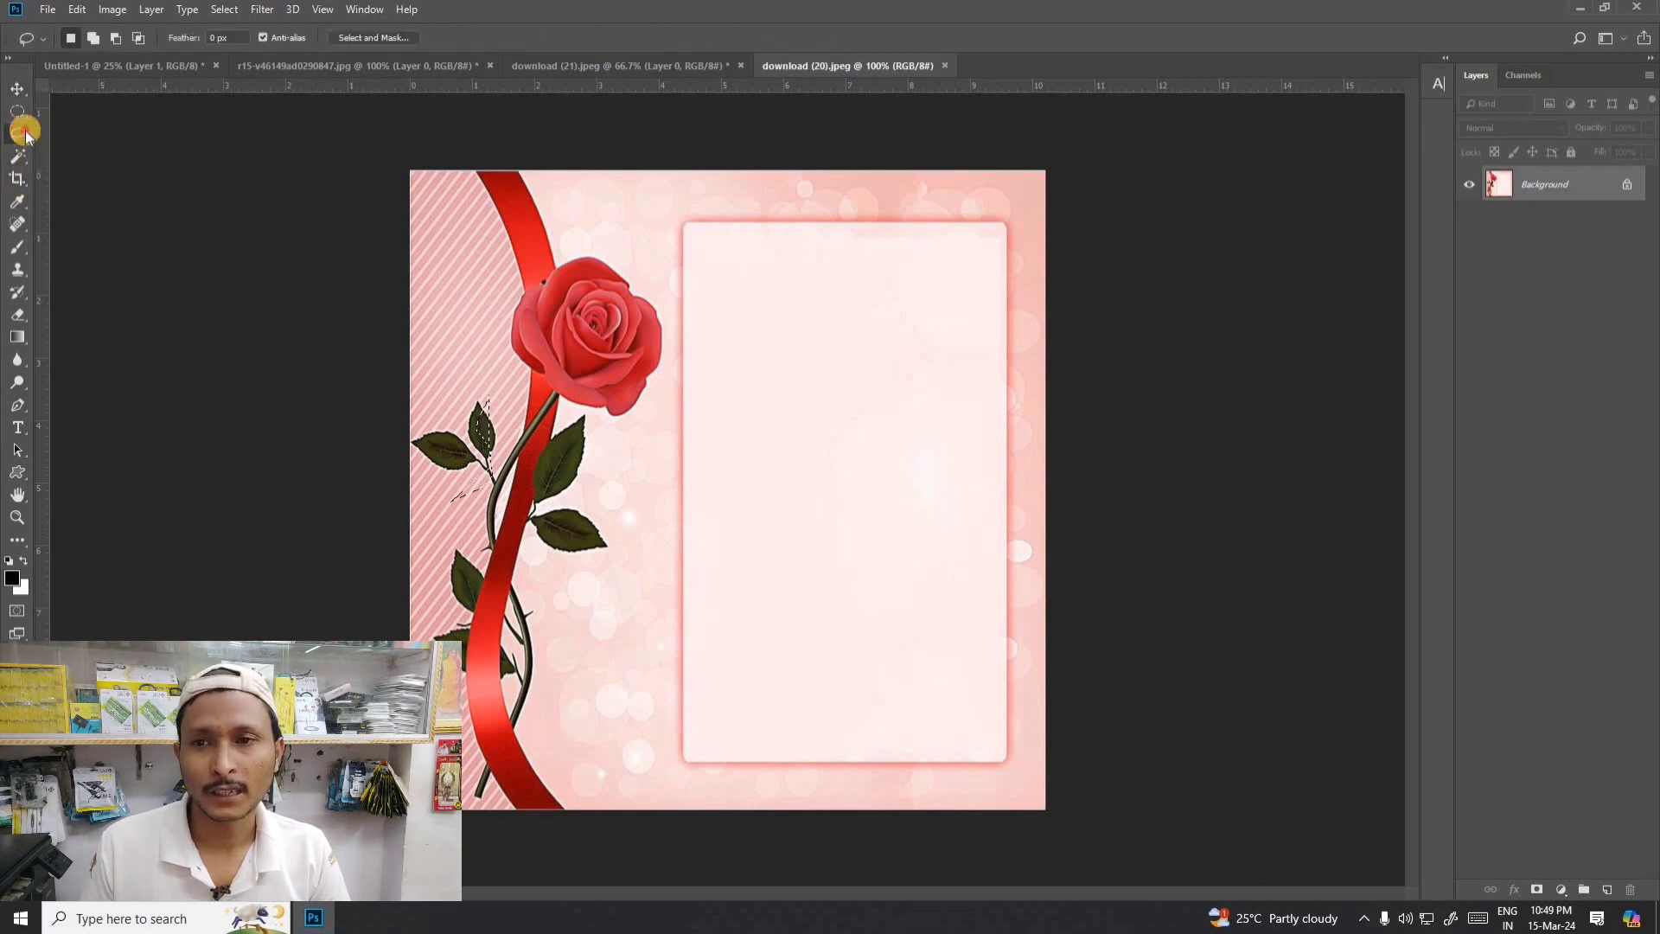
right_click(19, 134)
left_click(70, 132)
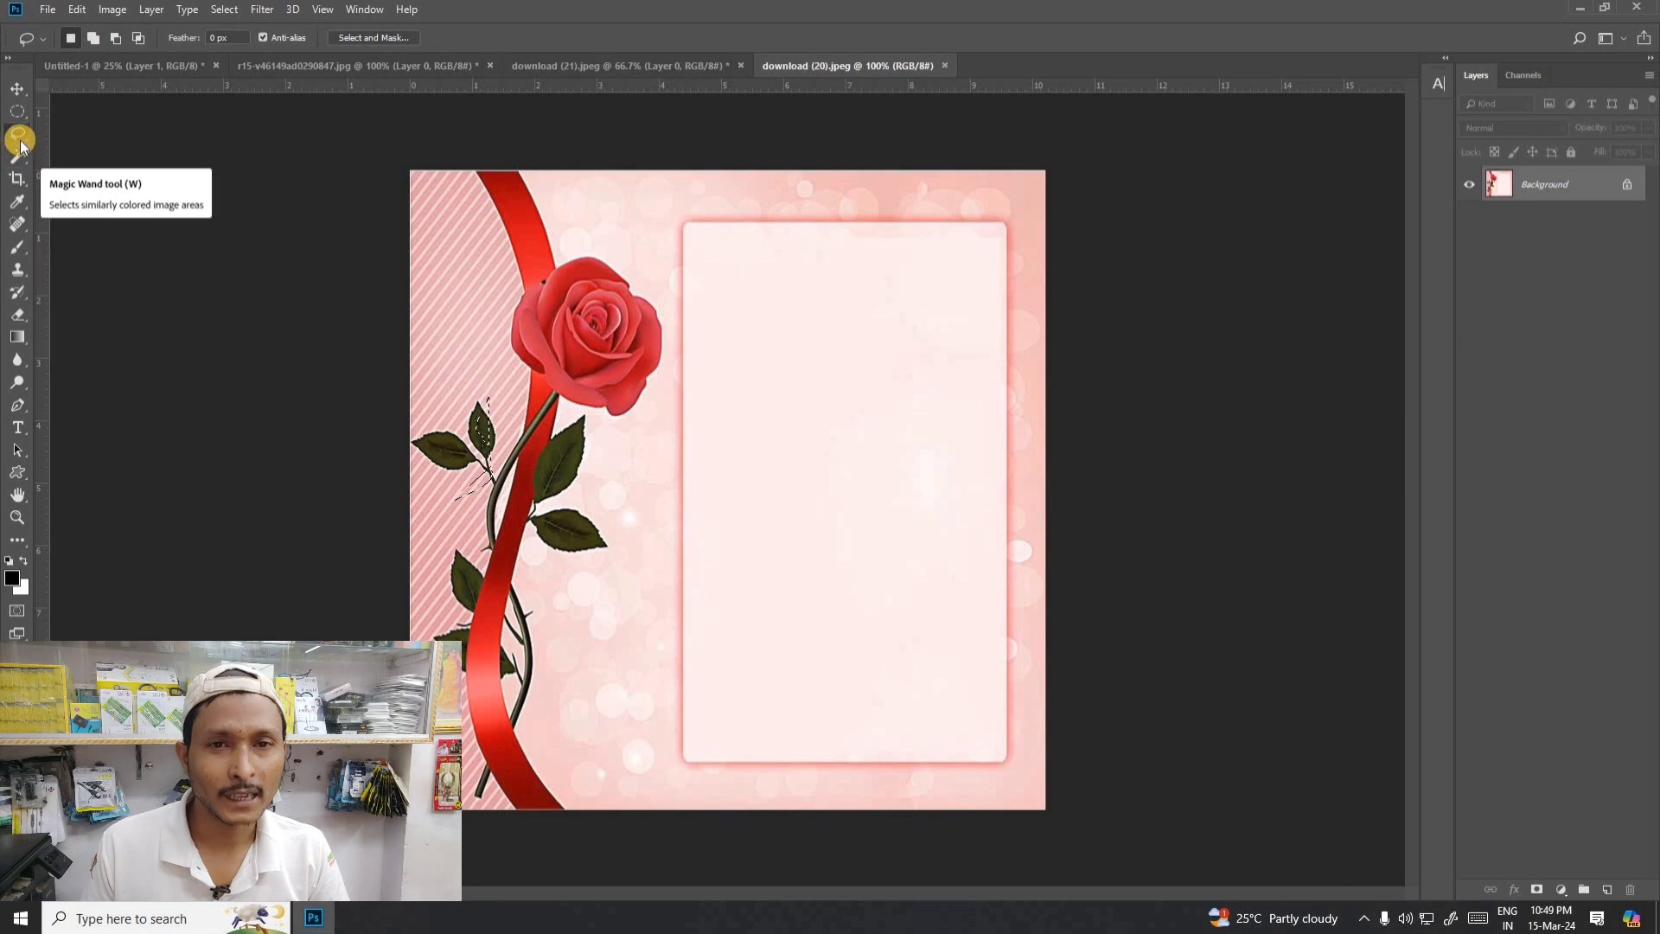
- Trace an irregular Magnetic Lasso selection from the pale panel's lower-left corner along its left edge and into the panel, then deselect it
right_click(18, 135)
left_click(106, 169)
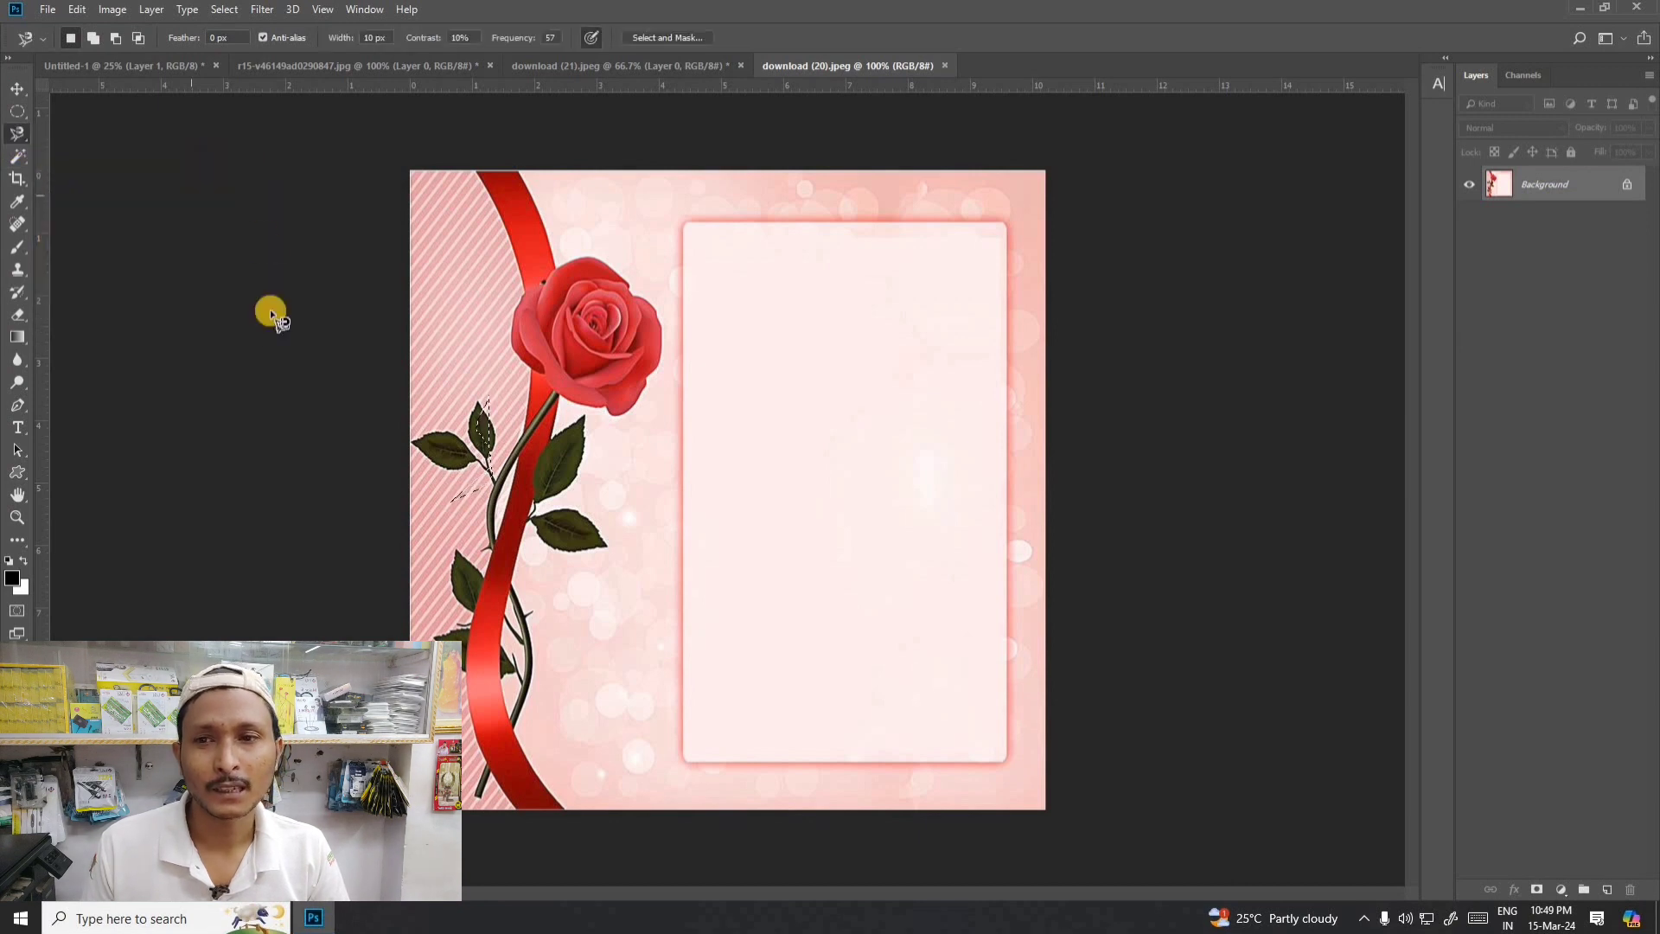
left_click(683, 749)
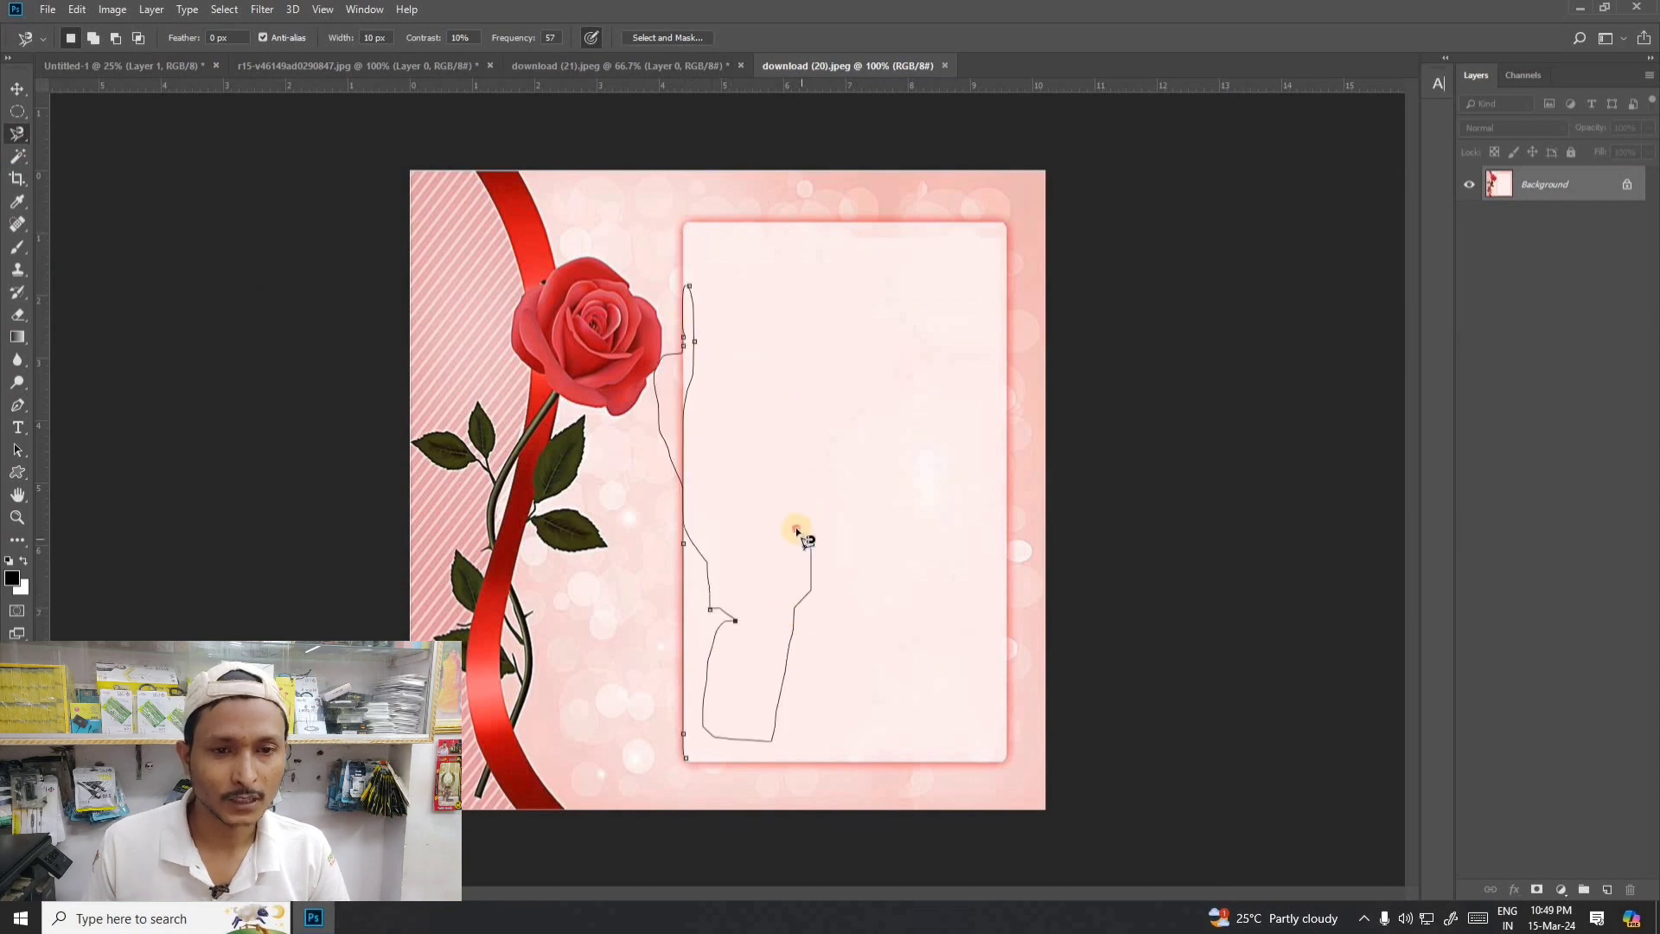
double_click(845, 540)
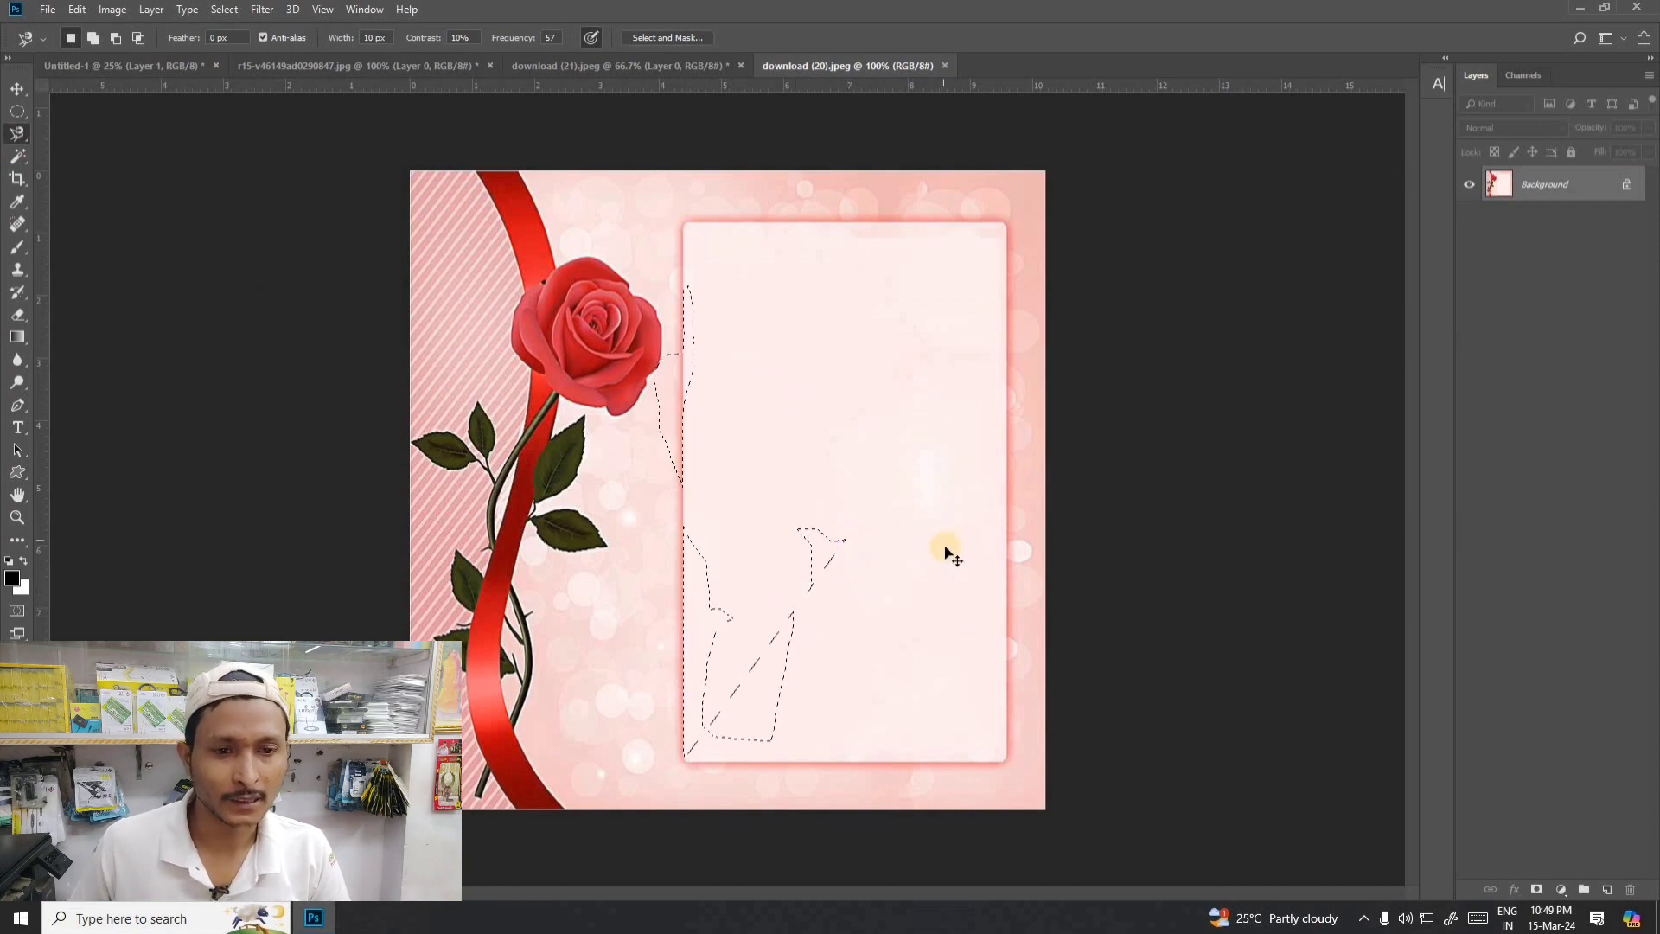
key("ctrl+d")
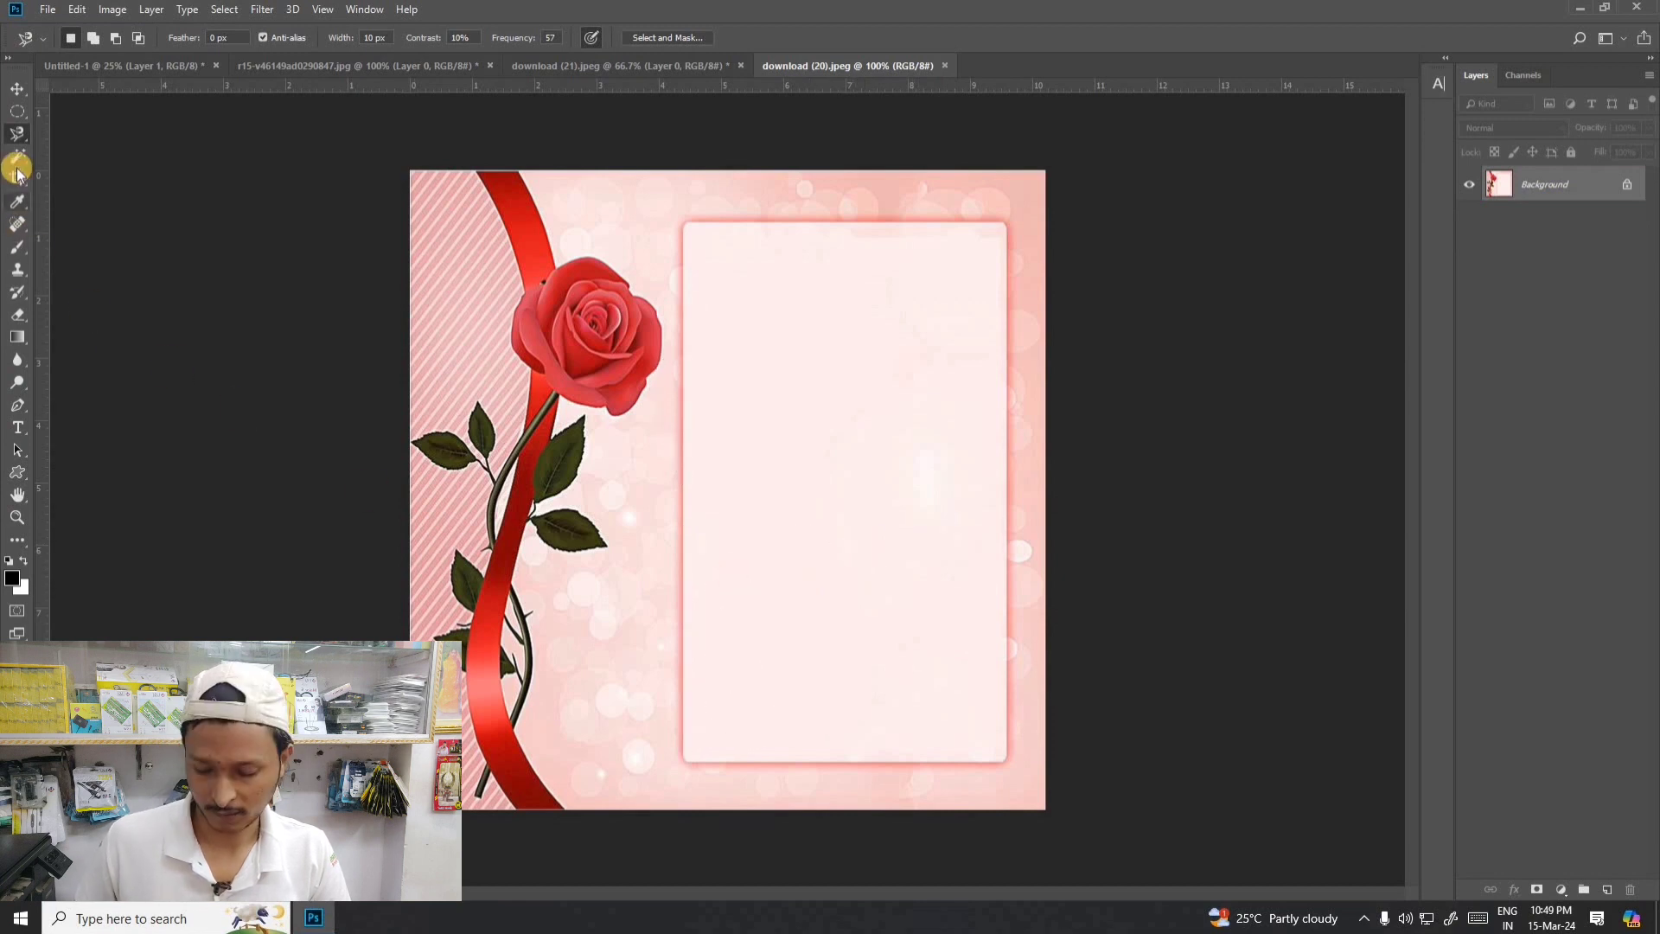
- Trace a Magnetic Lasso selection around all four sides of the pale rectangular panel, then deselect it
right_click(18, 134)
left_click(102, 193)
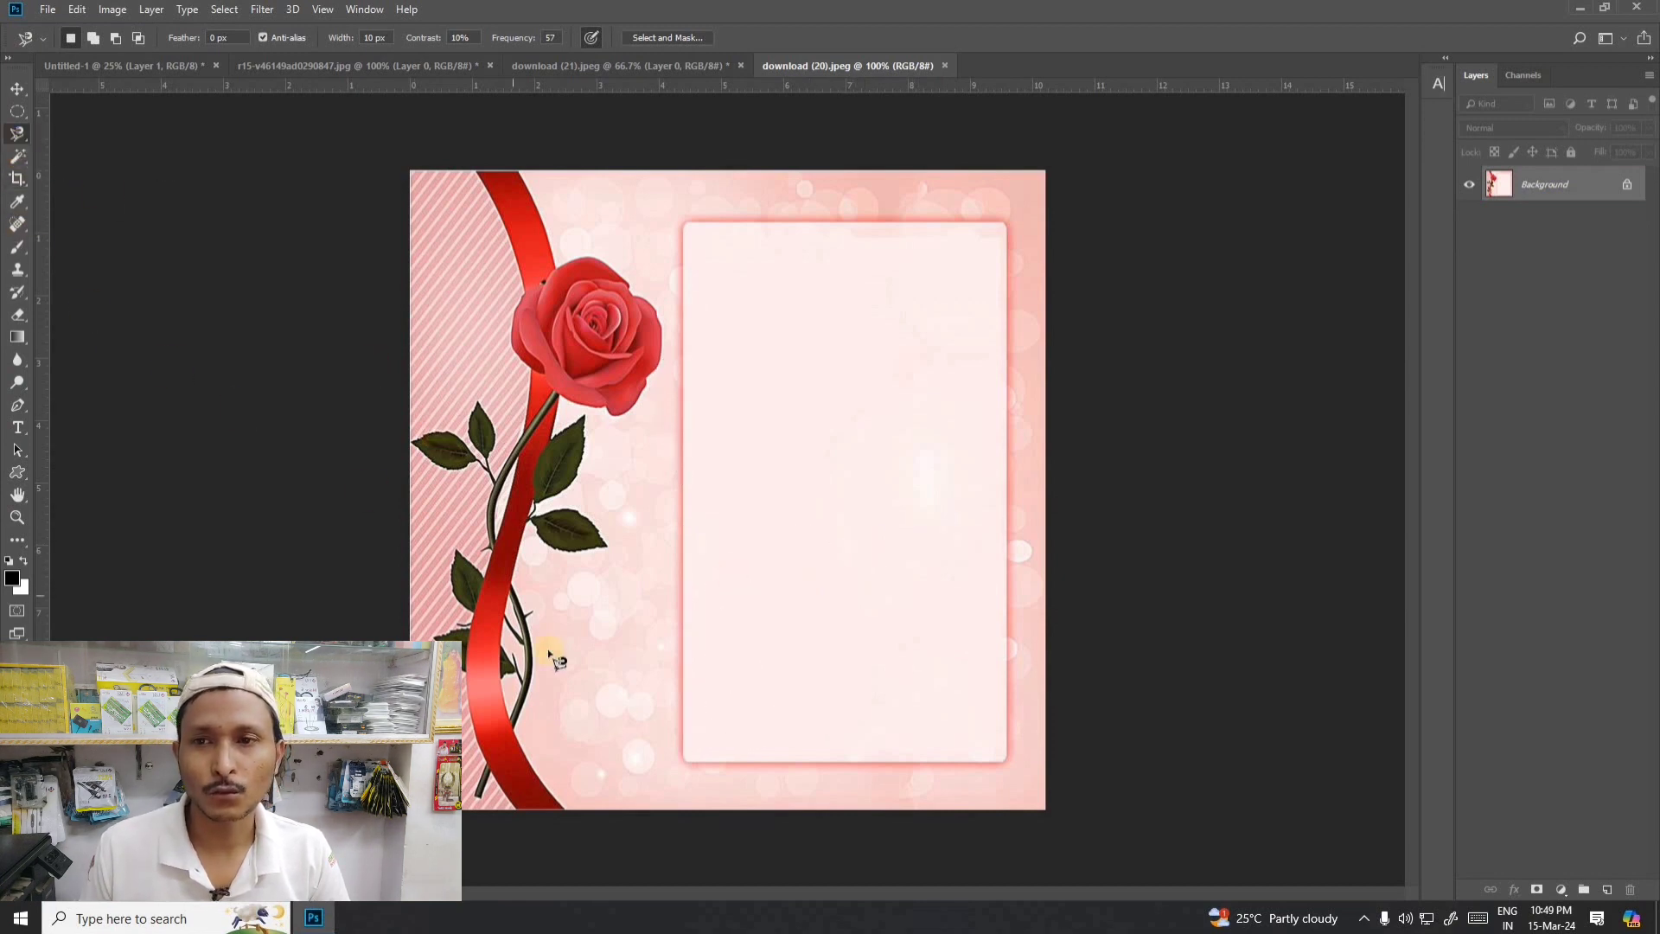
left_click(687, 761)
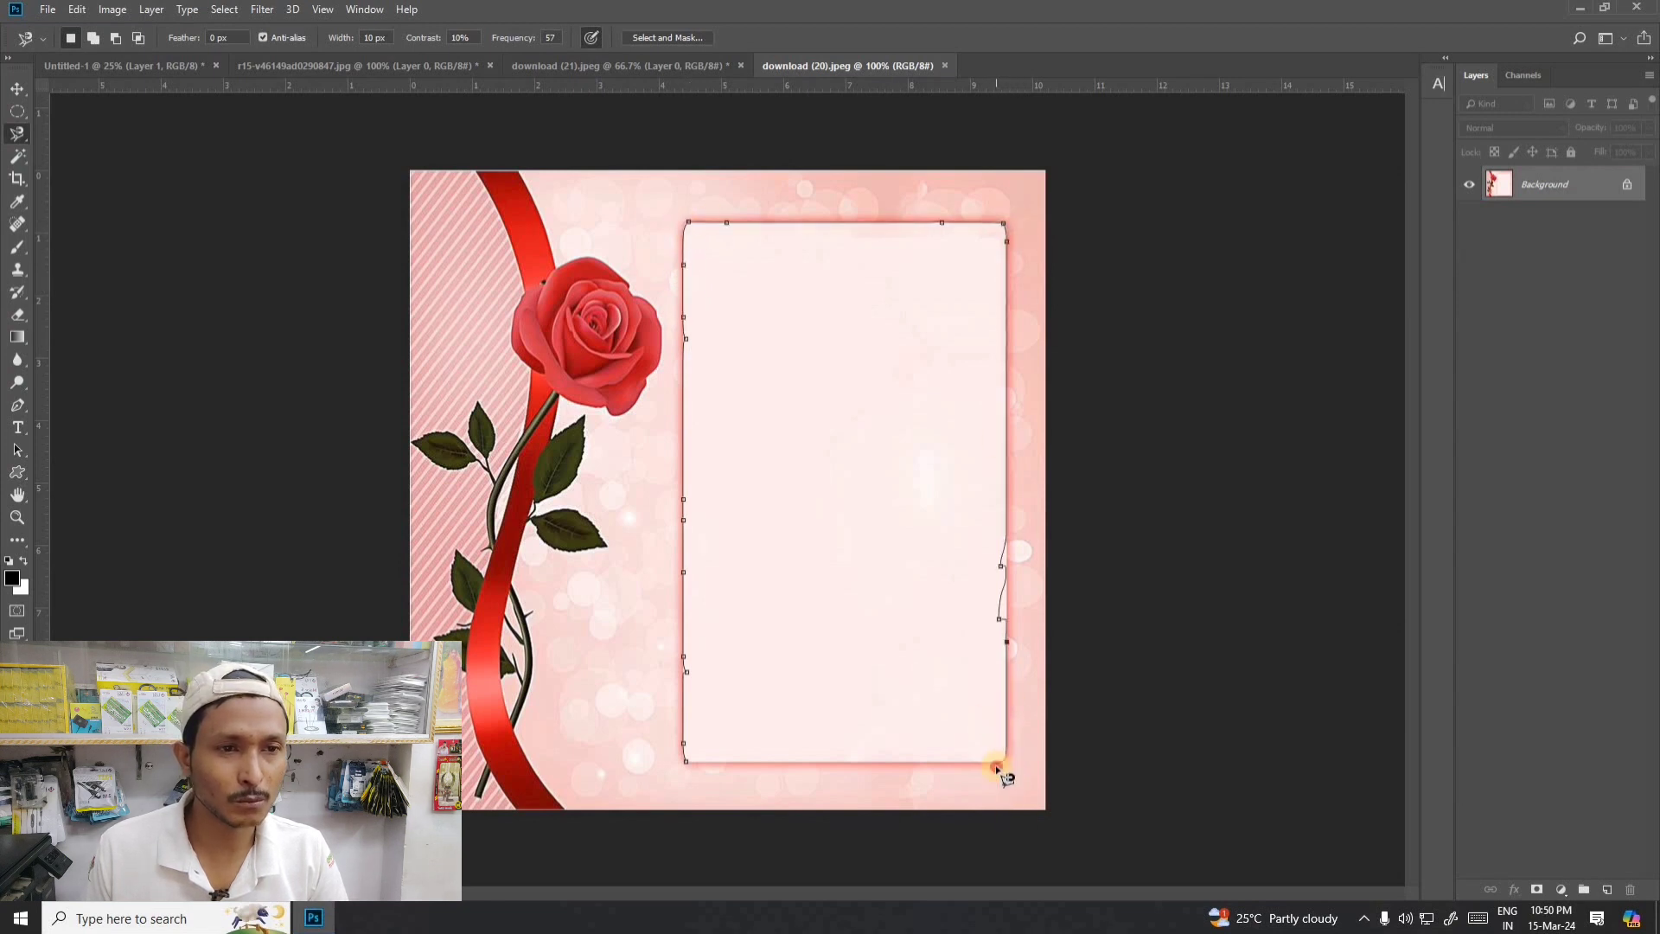
left_click(689, 766)
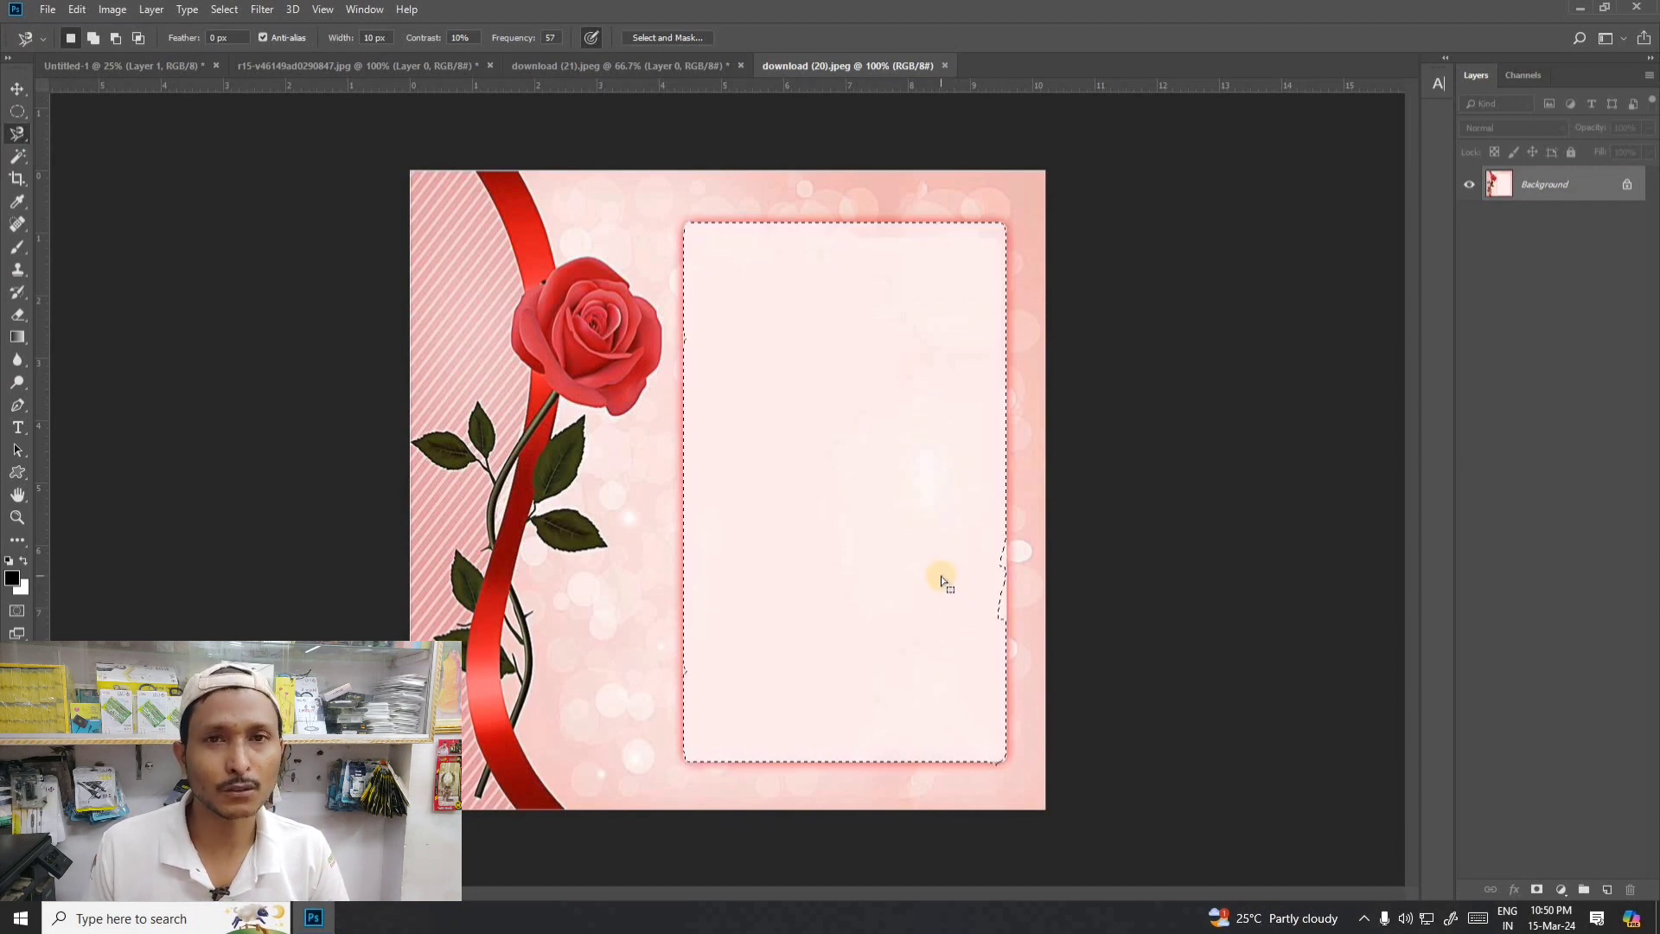
key("ctrl+d")
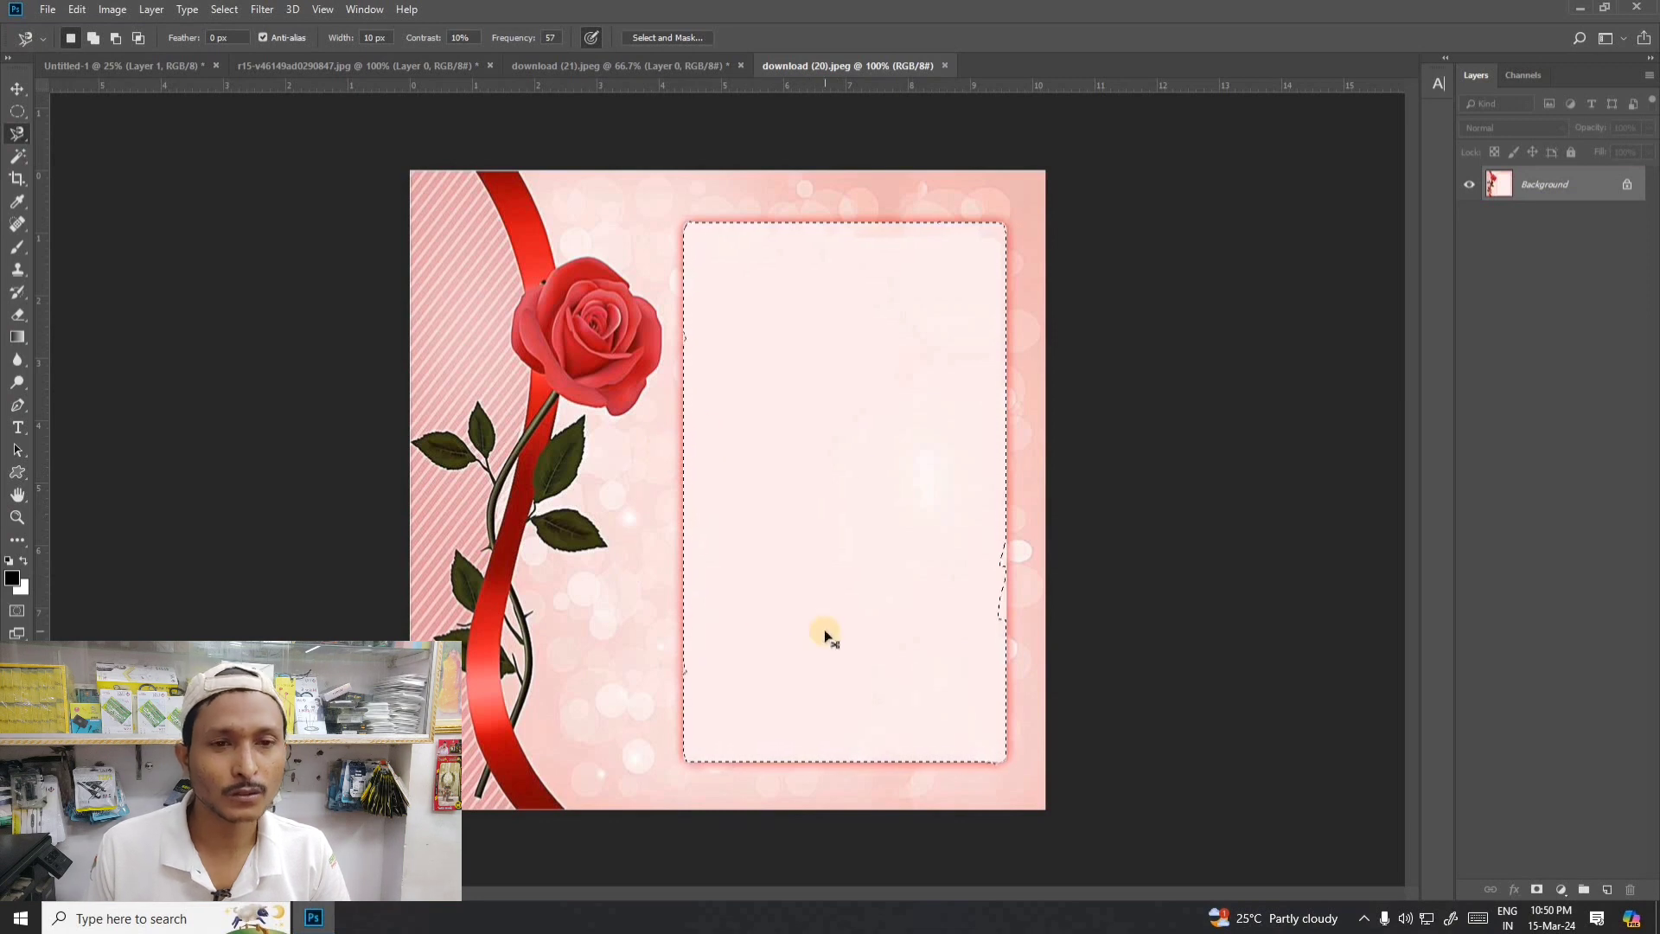
- Select the pale panel and the red rose bloom with the Quick Selection tool, leaving out the ribbon below the bloom
left_click(14, 91)
right_click(18, 157)
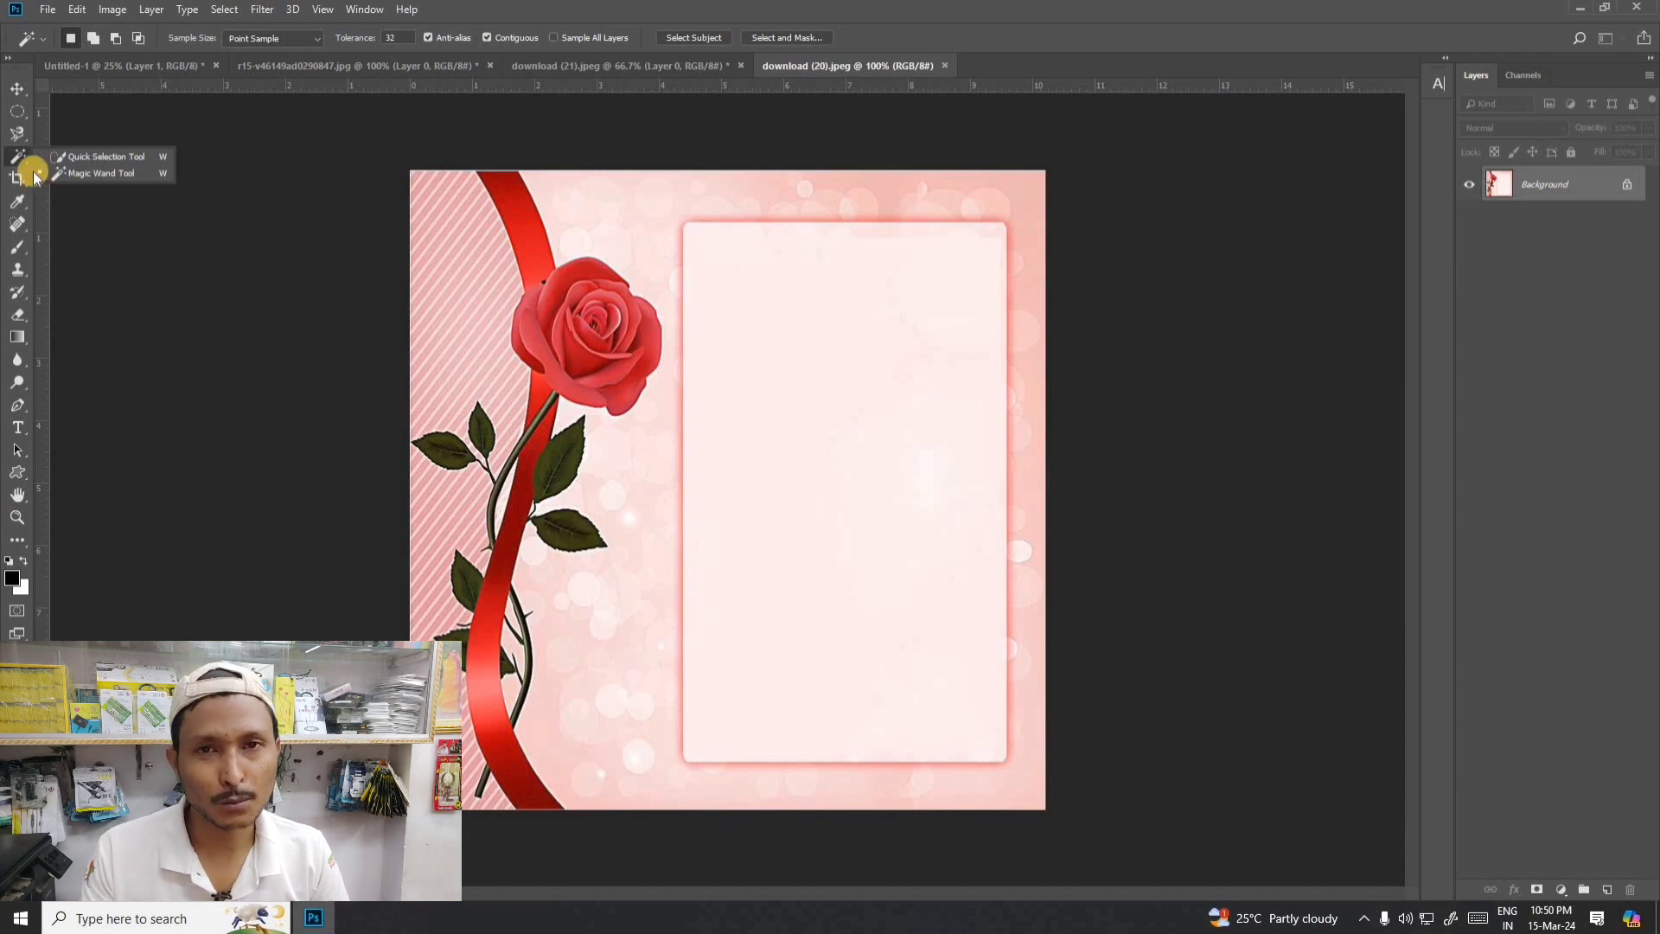
left_click(106, 156)
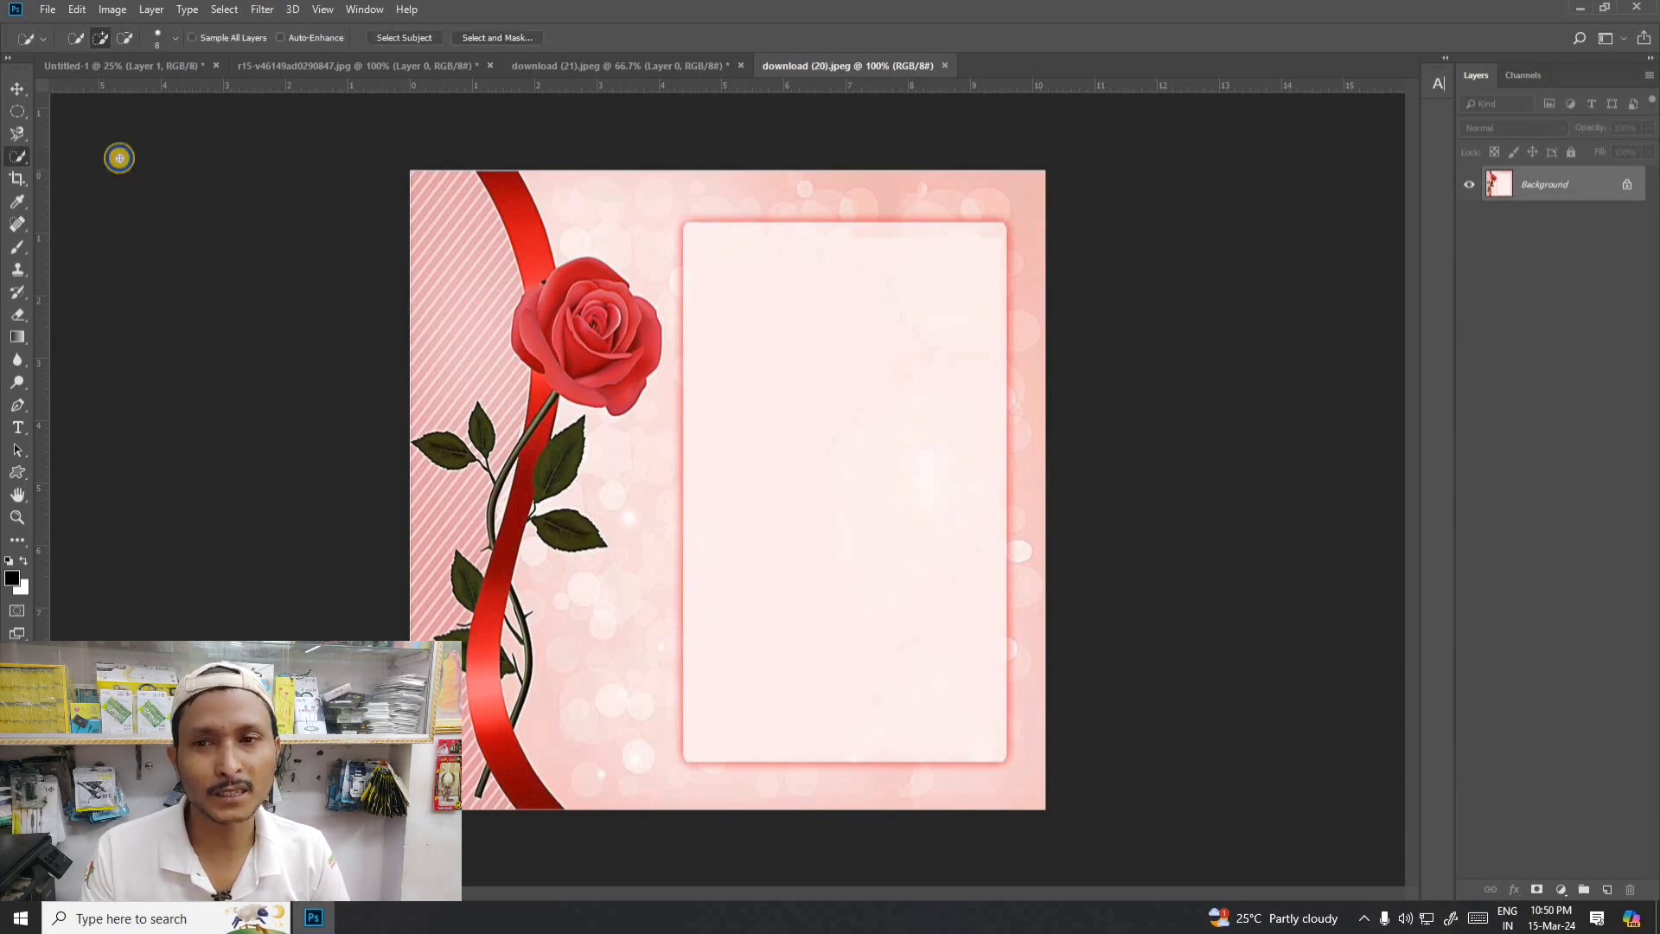
right_click(18, 156)
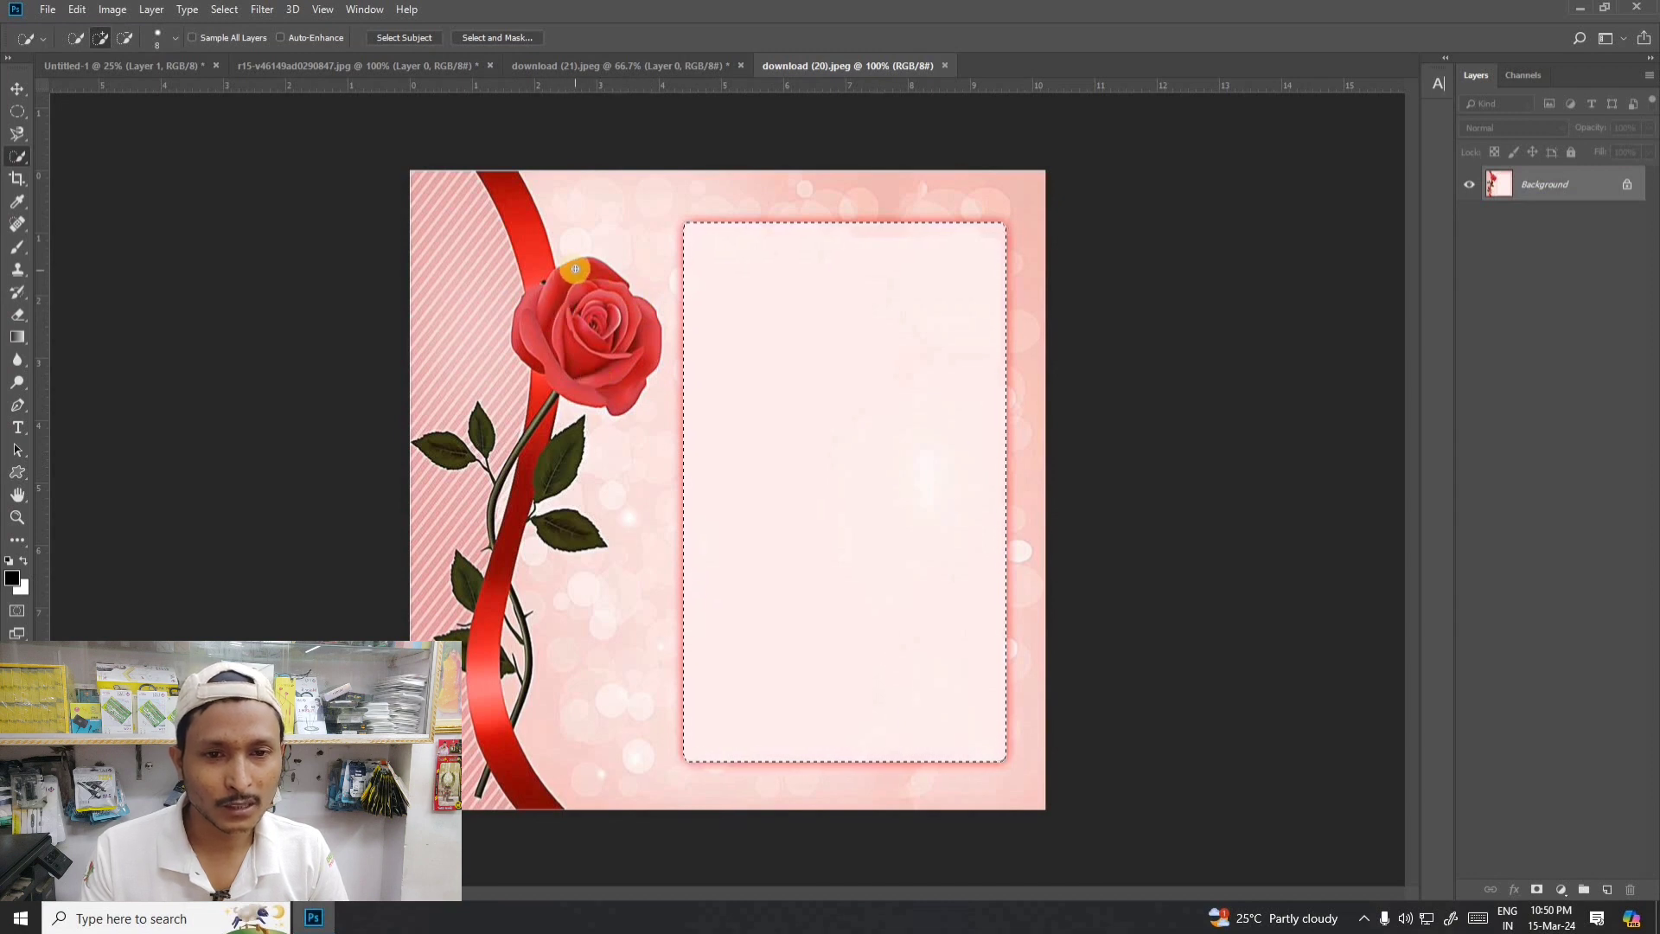
mouse_move(588, 299)
left_mouse_down()
mouse_move(619, 307)
mouse_move(622, 363)
mouse_move(547, 412)
left_mouse_up()
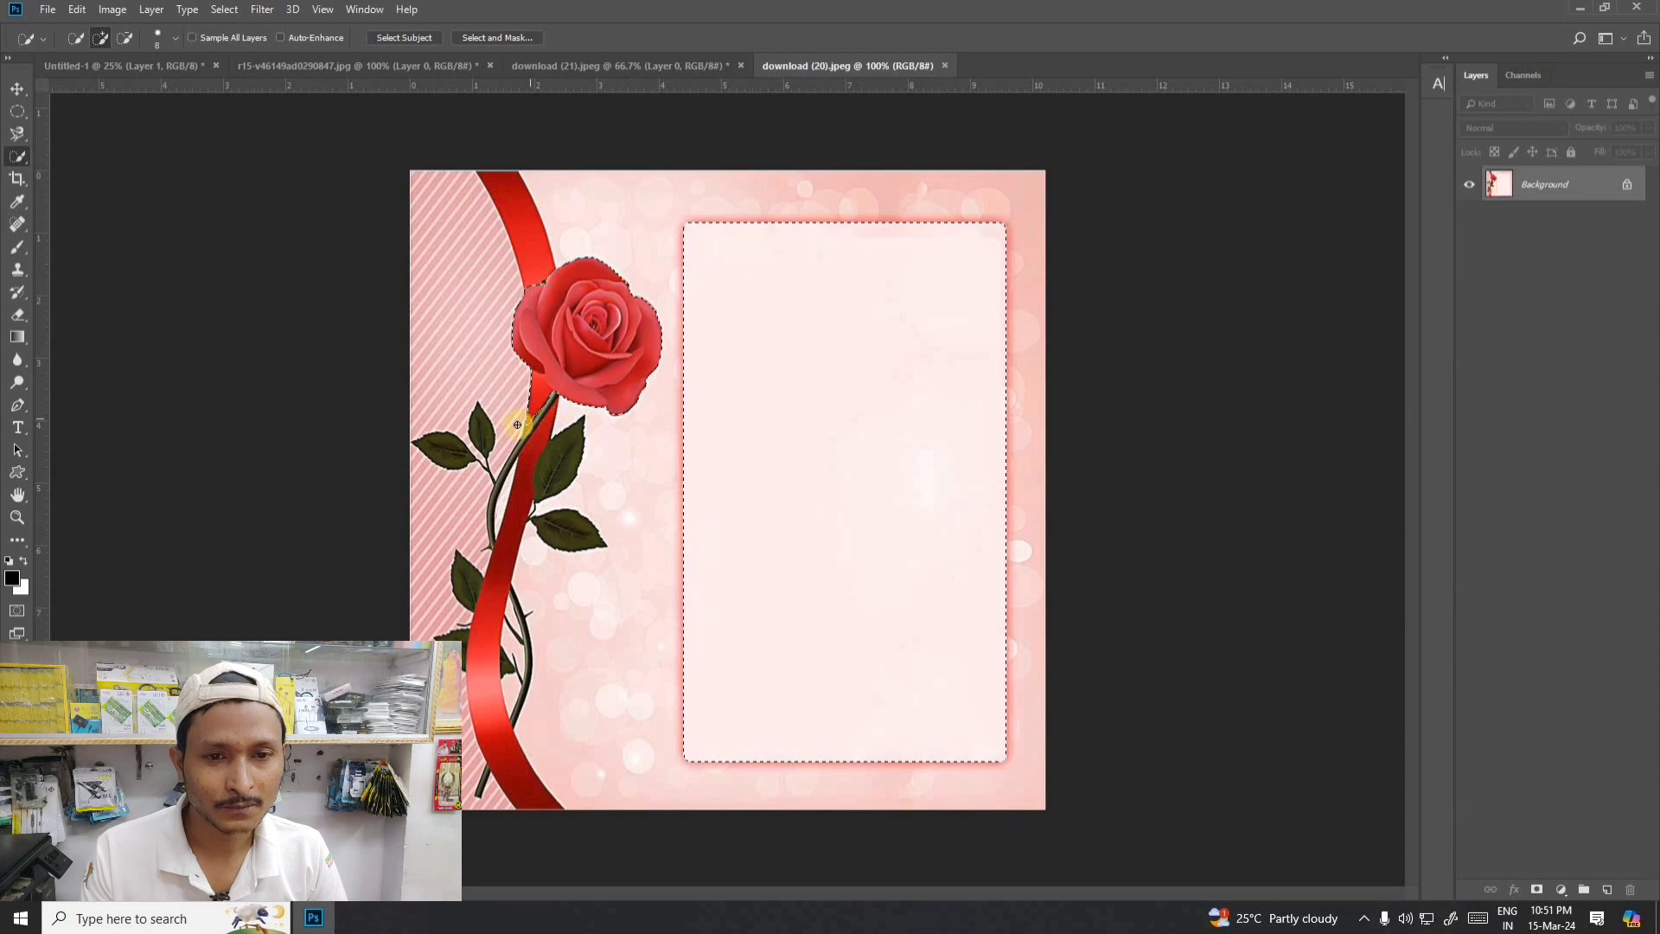
left_click_drag(530, 425, 535, 392, "alt")
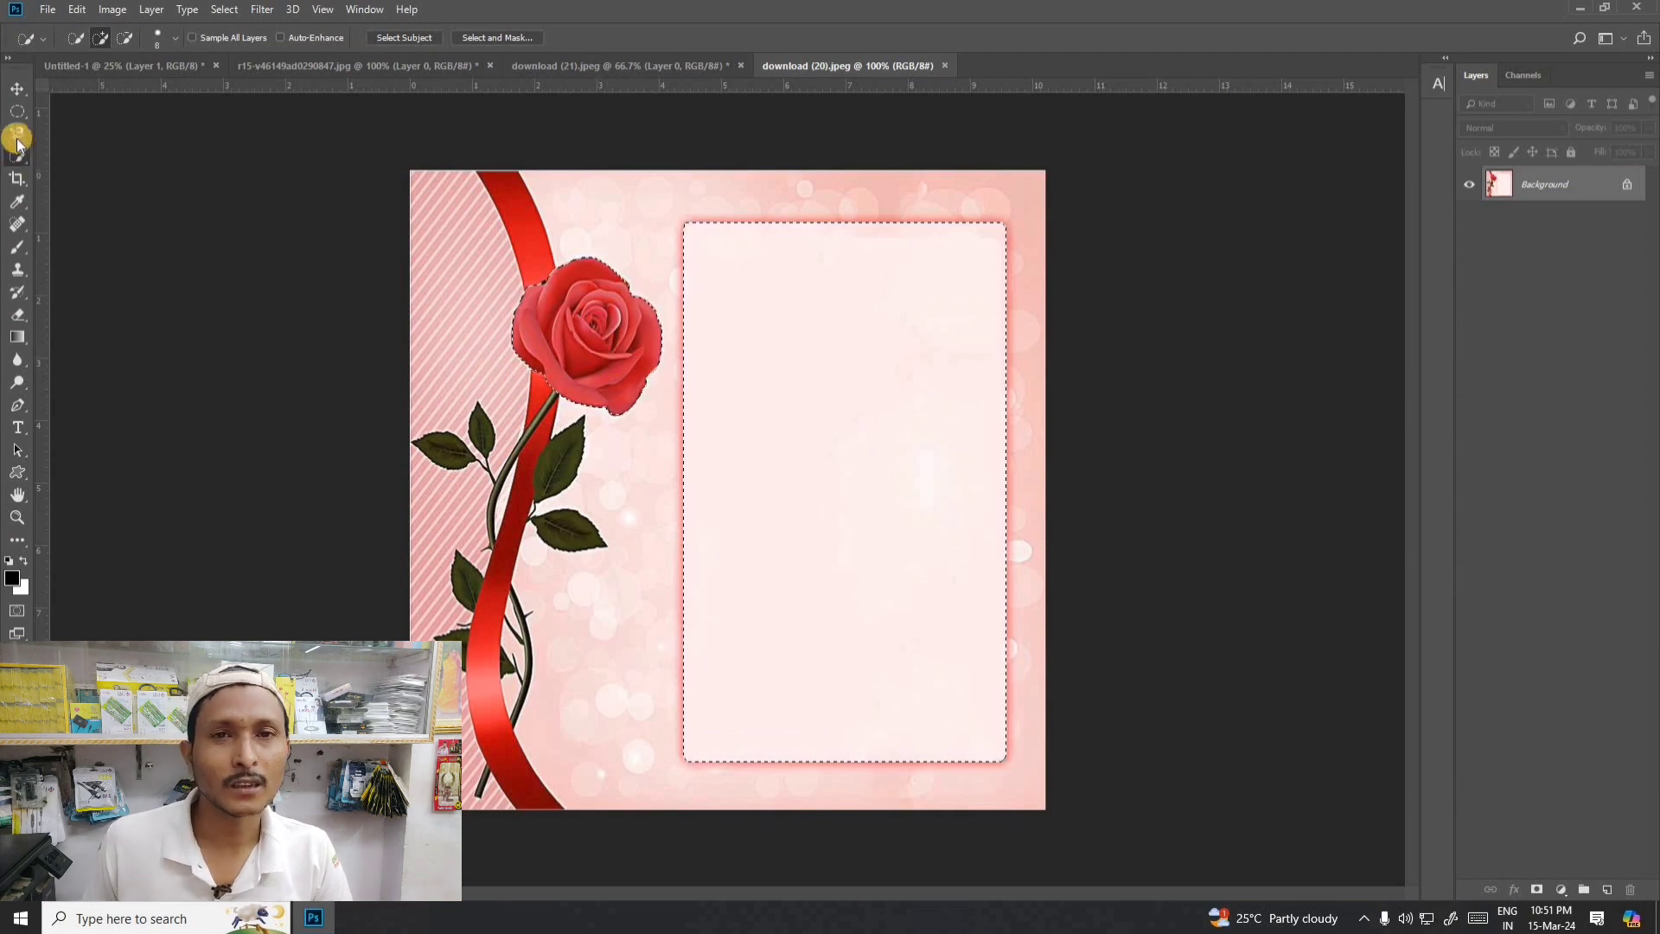
- Extend the Quick Selection along the upper part of the red ribbon, then clear the whole selection
left_click_drag(17, 134, 78, 138)
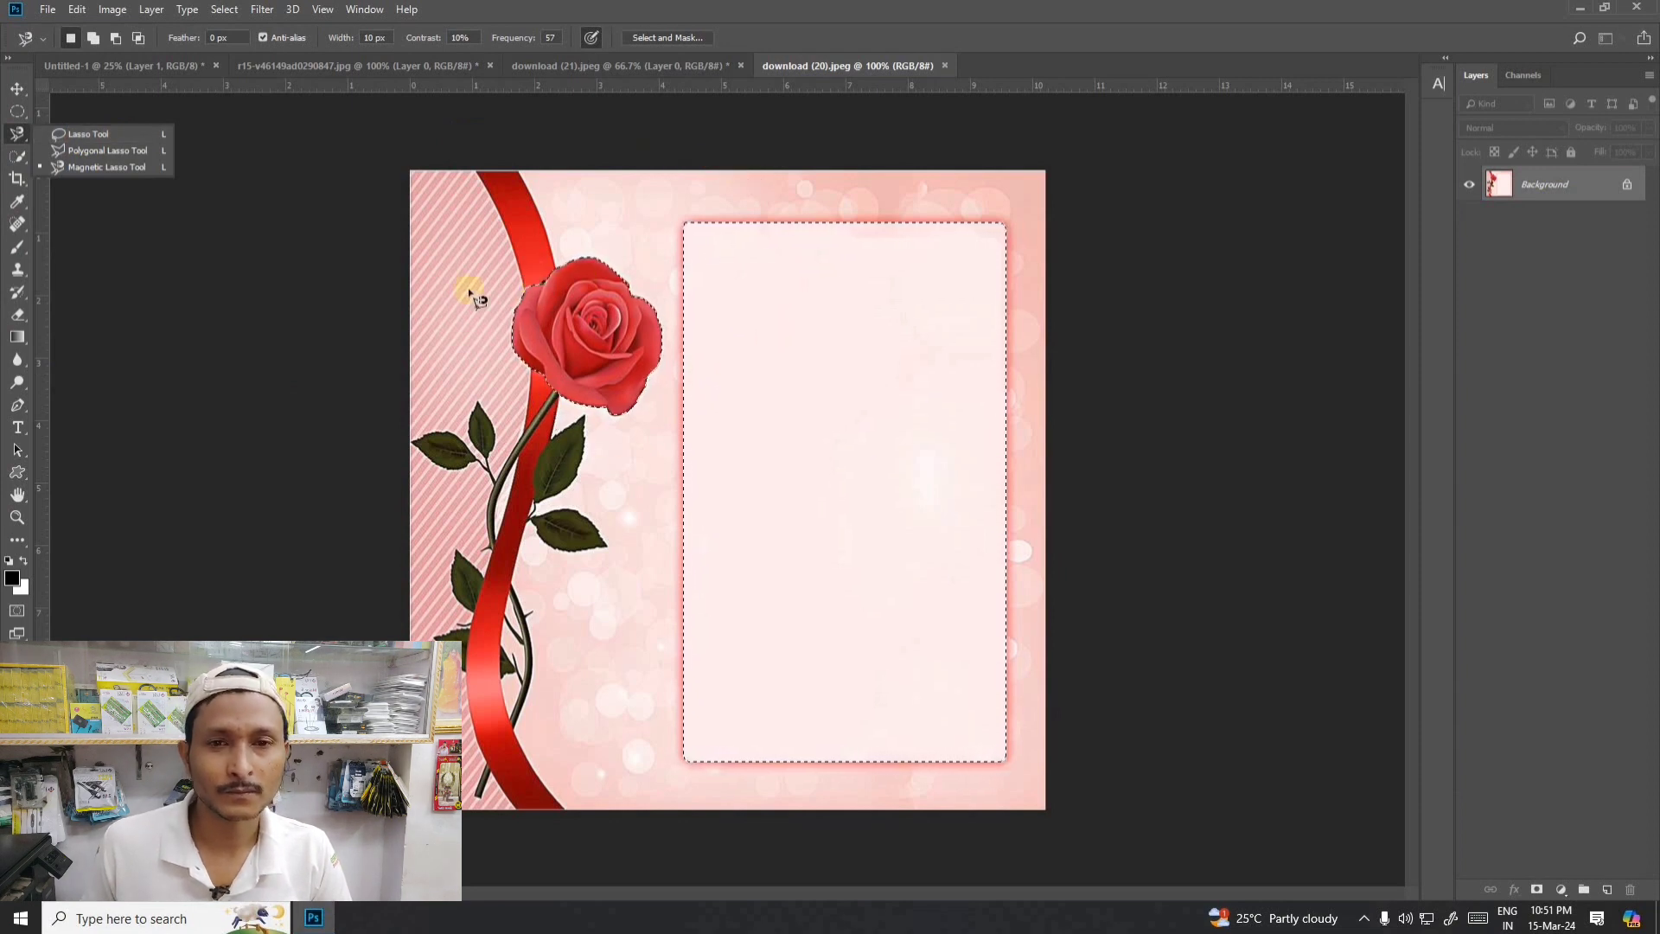
left_click(18, 156)
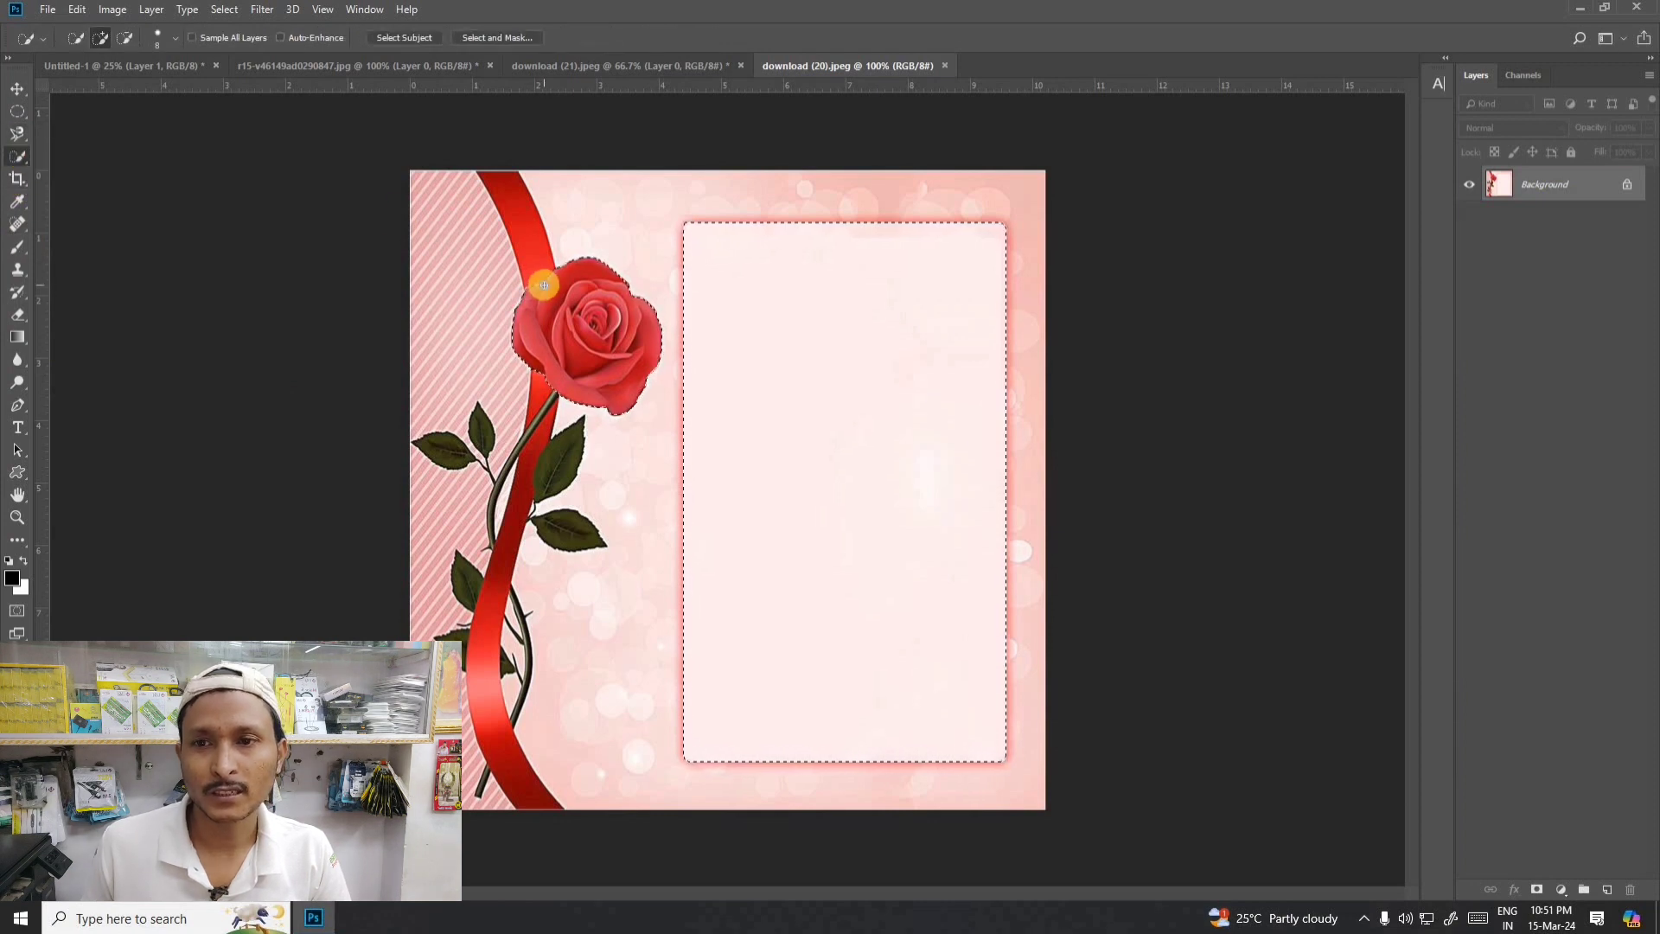
mouse_move(541, 274)
left_mouse_down()
mouse_move(575, 371)
mouse_move(544, 389)
mouse_move(500, 564)
mouse_move(526, 477)
mouse_move(505, 540)
left_mouse_up()
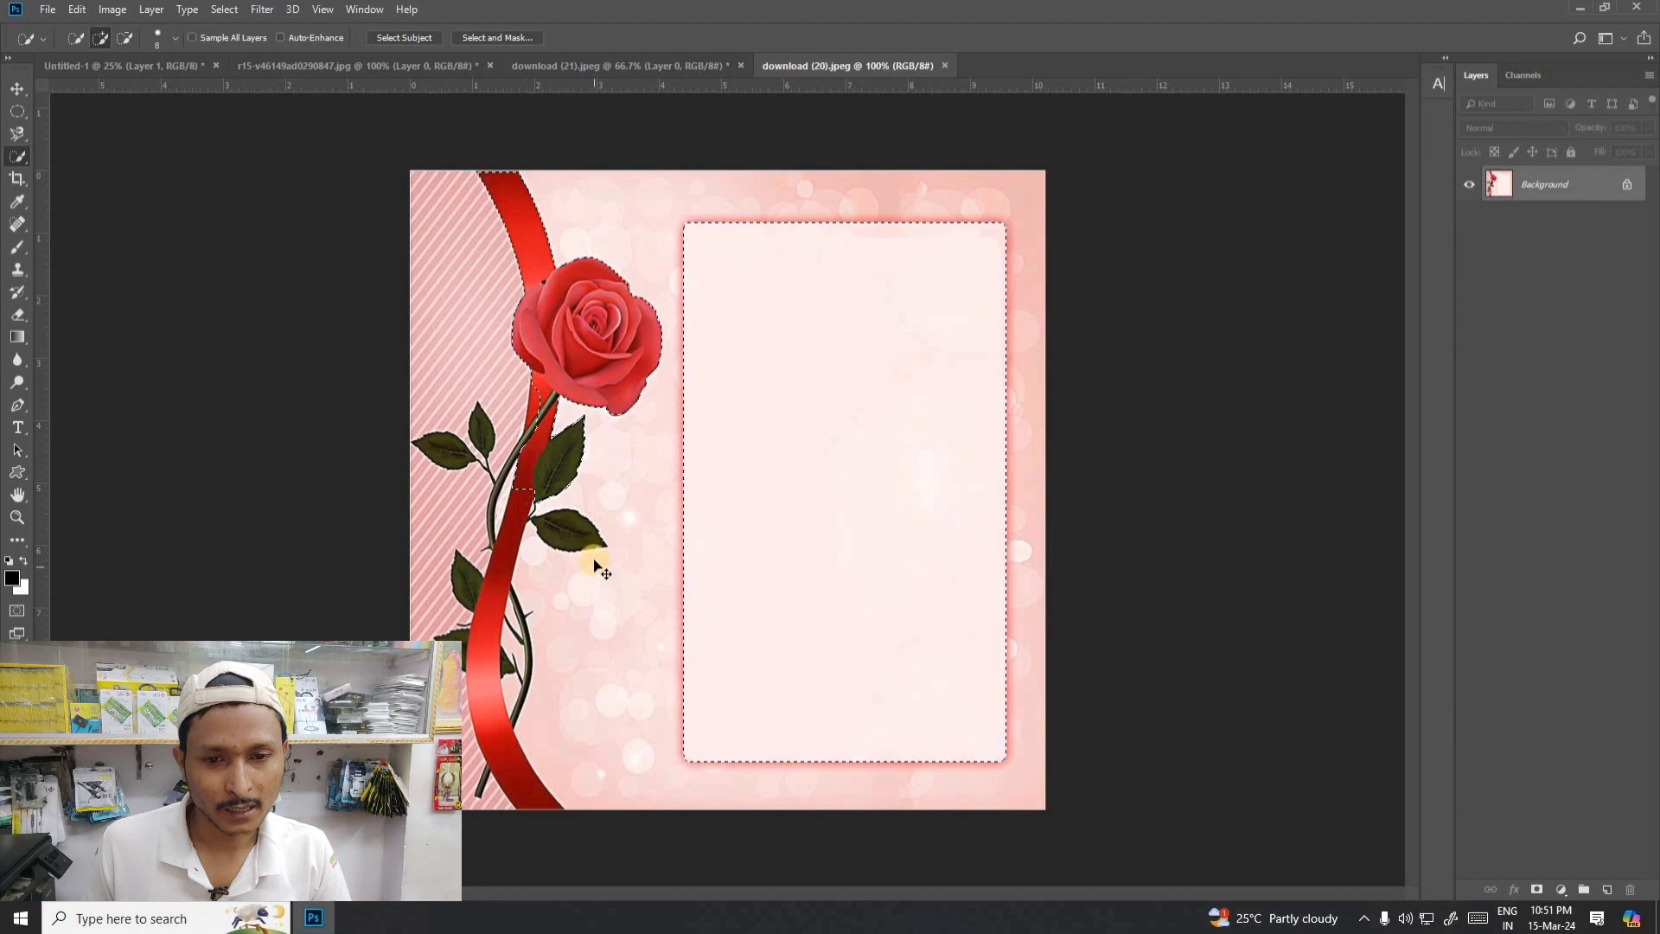
key("ctrl+d")
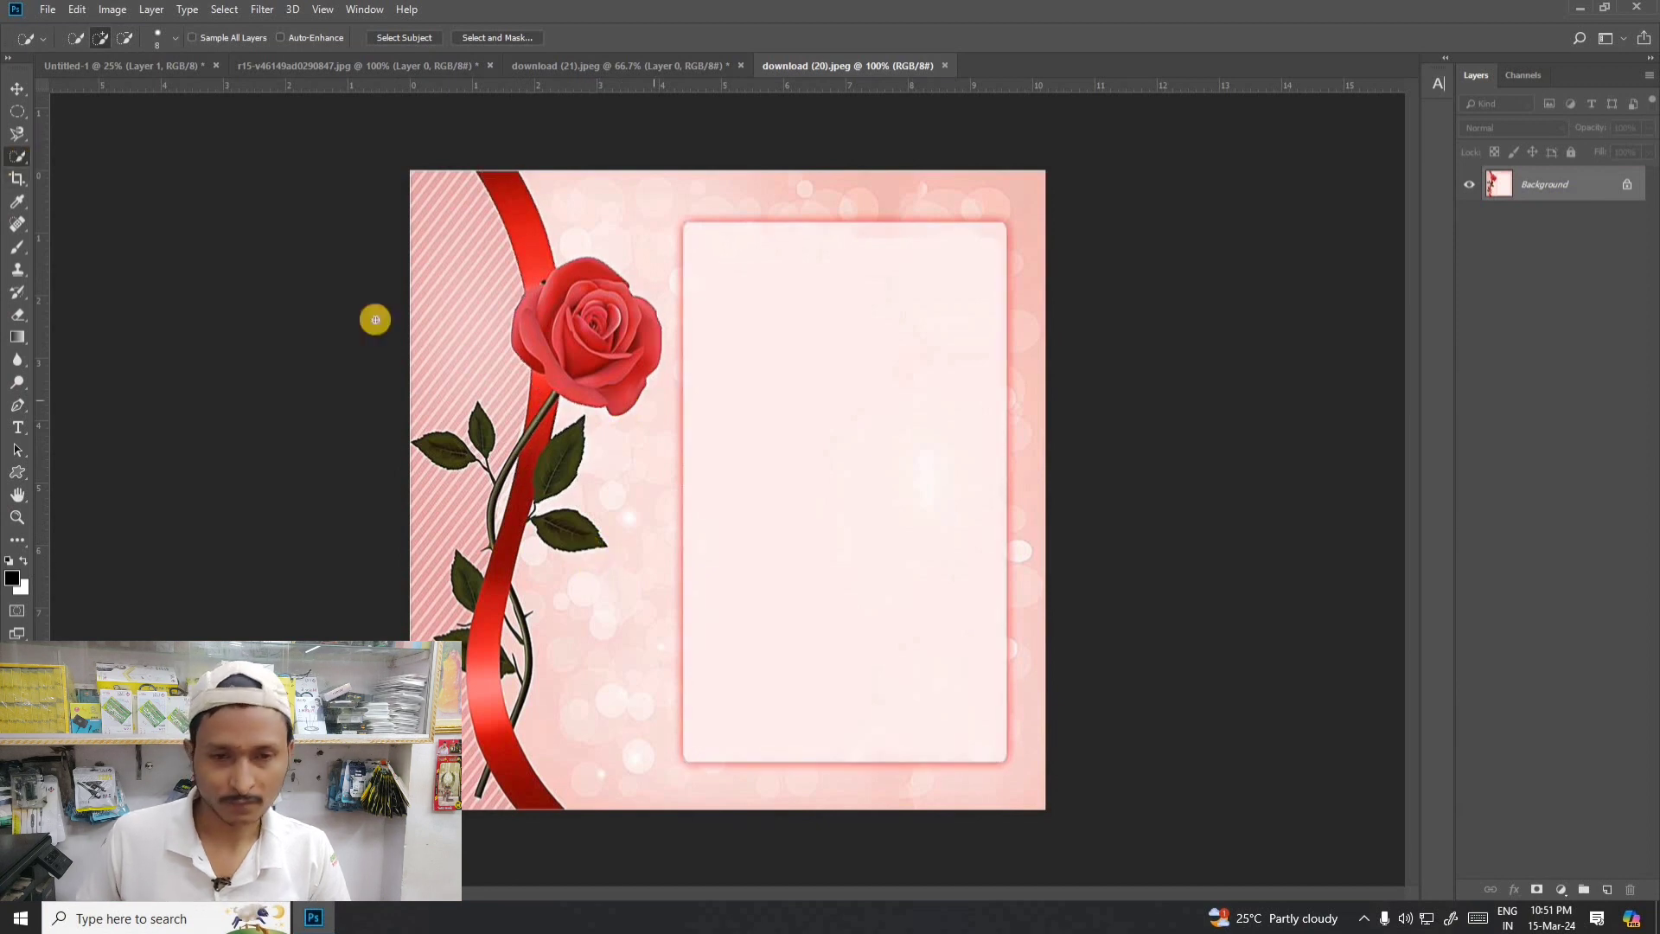
- Switch to the motorcycle photo and clear the selection around the full image
left_click(262, 64)
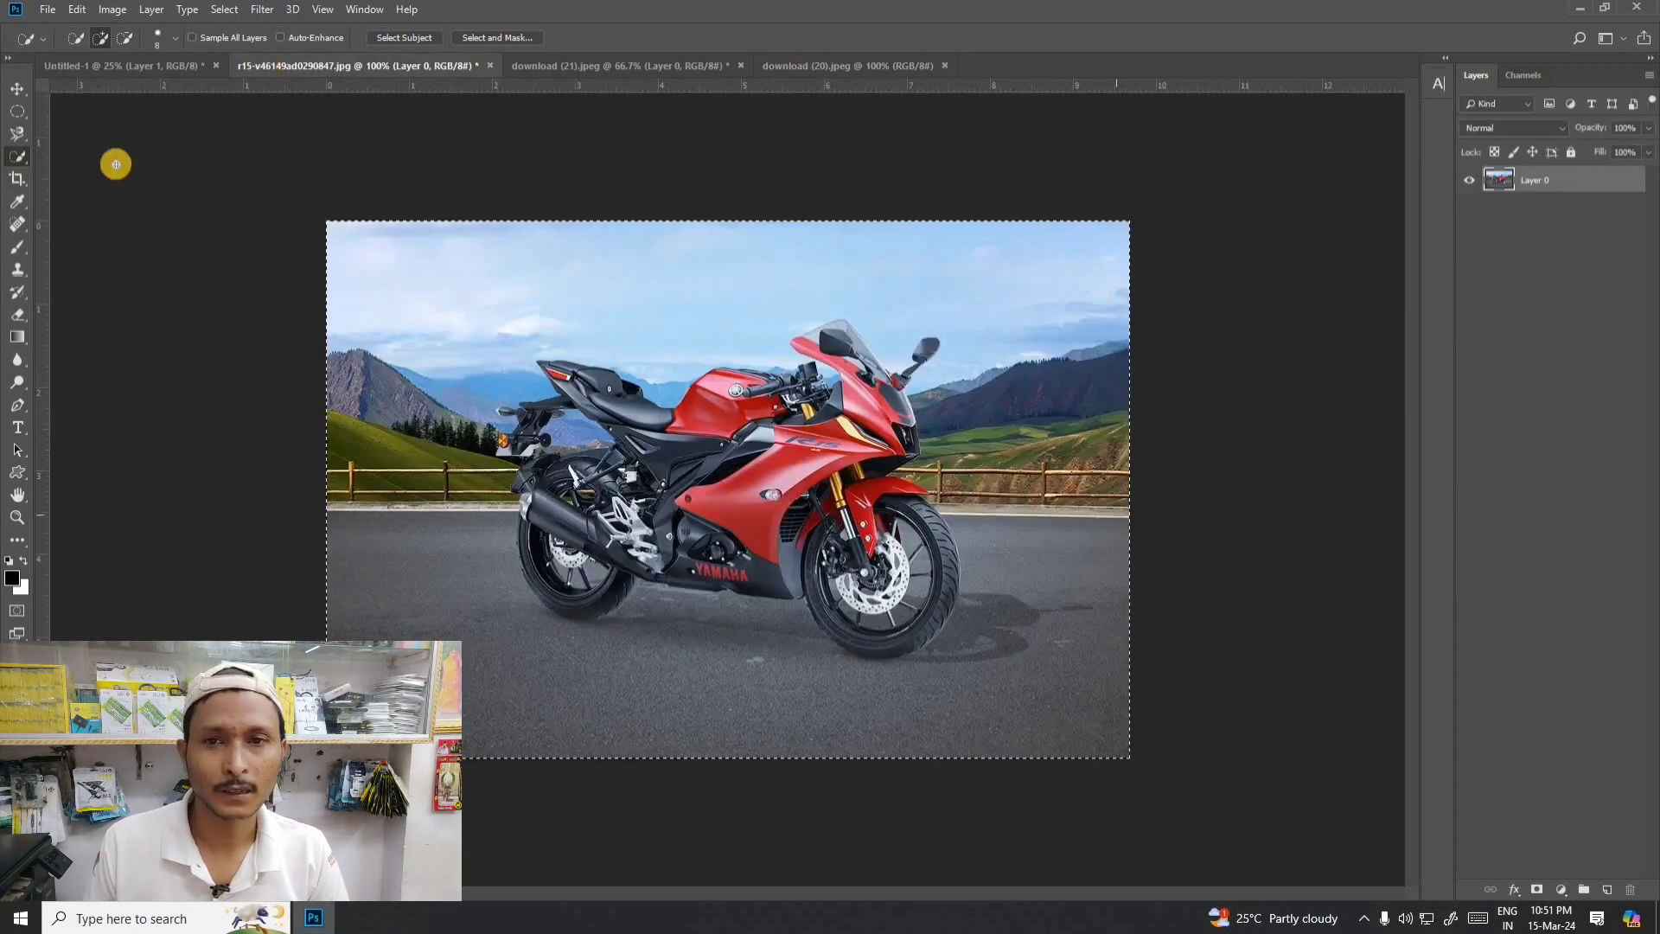
left_click(18, 89)
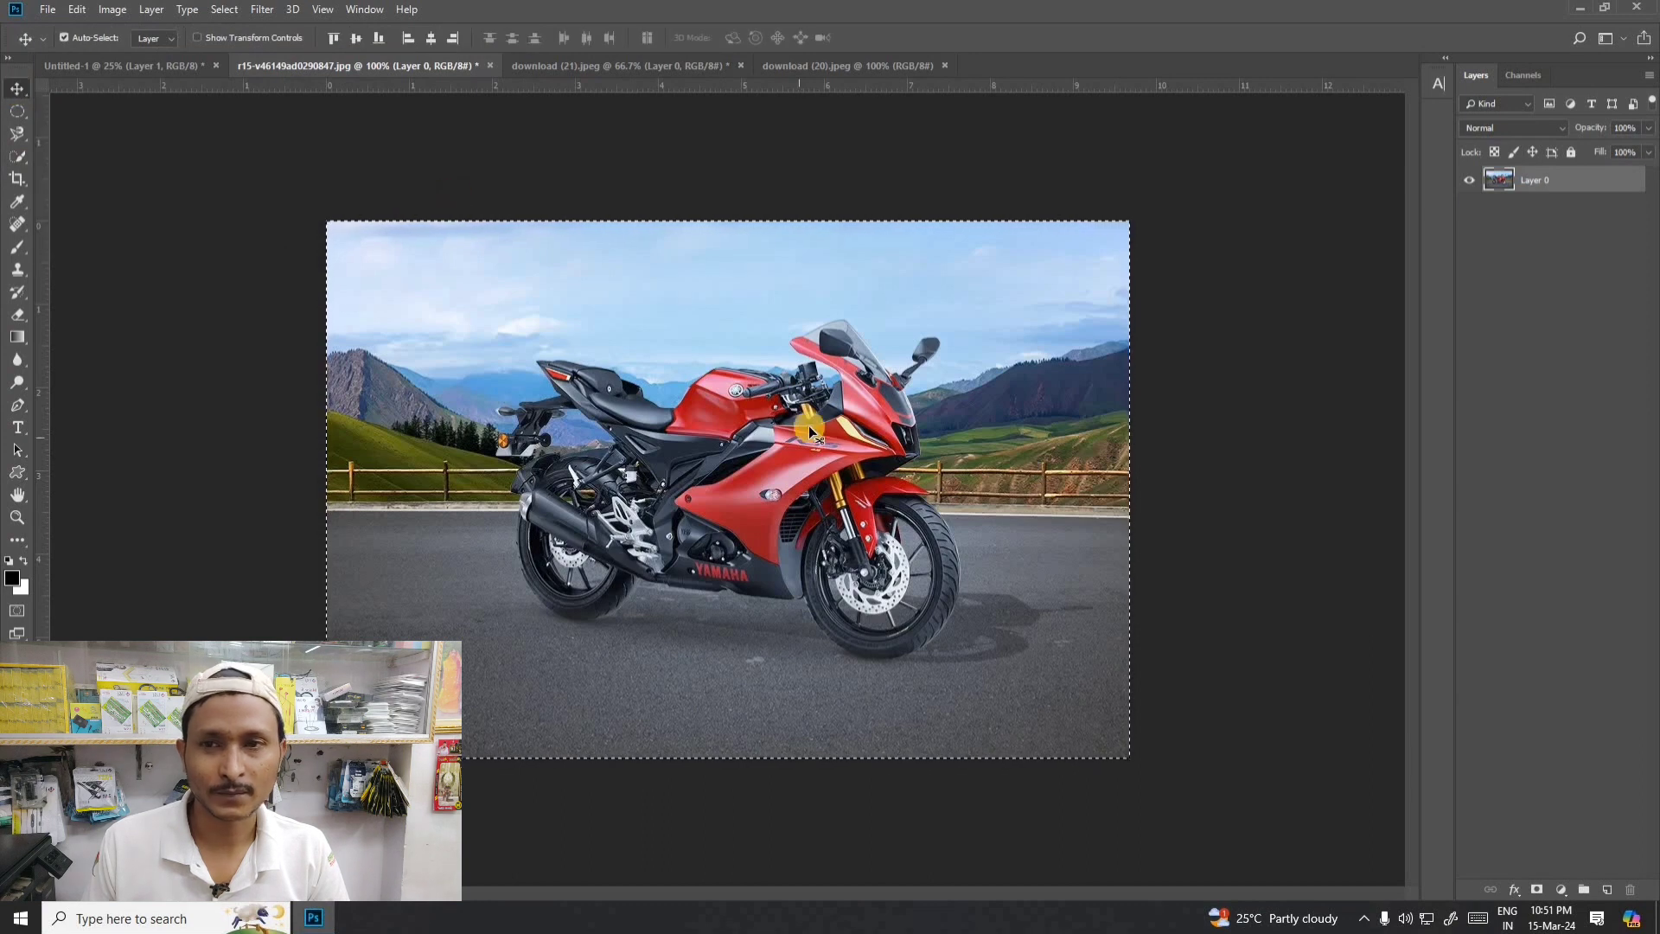
key("ctrl+d")
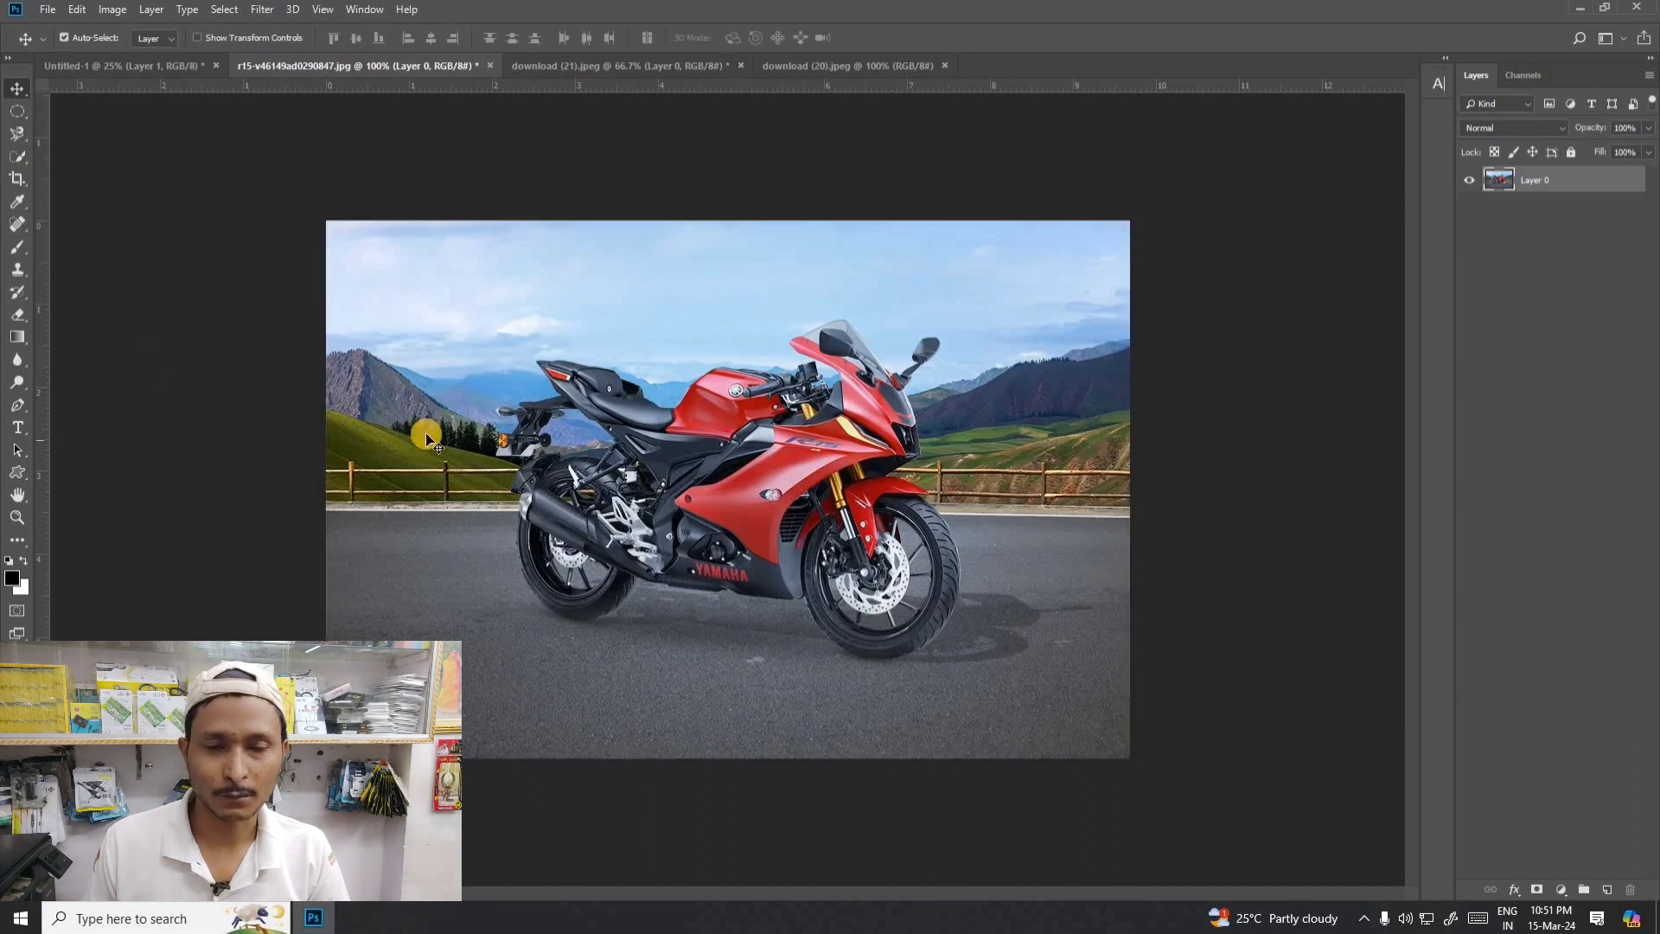
- Select the motorcycle's body and wheels with the Quick Selection tool, brushing over the rear fender
left_click(18, 163)
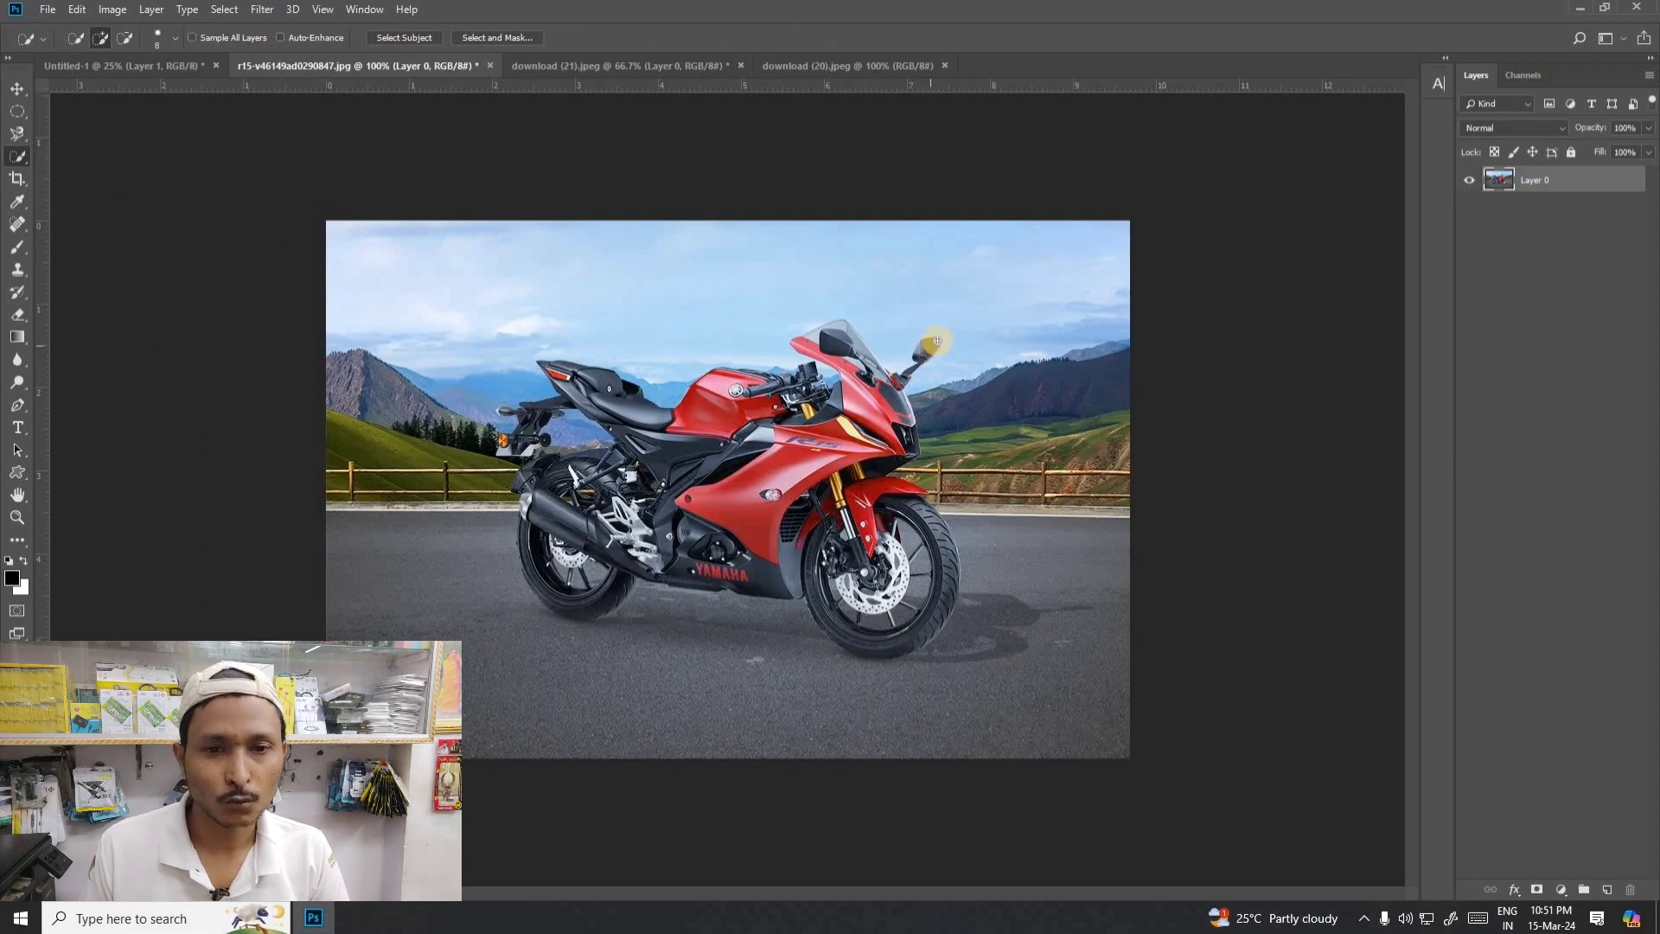
mouse_move(916, 368)
left_mouse_down()
mouse_move(861, 372)
mouse_move(845, 328)
mouse_move(816, 337)
mouse_move(860, 375)
mouse_move(859, 482)
mouse_move(922, 635)
mouse_move(939, 565)
mouse_move(918, 514)
mouse_move(849, 579)
mouse_move(834, 521)
mouse_move(644, 462)
mouse_move(566, 372)
mouse_move(689, 428)
mouse_move(722, 412)
mouse_move(728, 376)
mouse_move(811, 387)
mouse_move(803, 421)
mouse_move(724, 495)
mouse_move(570, 523)
mouse_move(530, 477)
mouse_move(542, 573)
mouse_move(595, 596)
mouse_move(615, 582)
mouse_move(555, 593)
mouse_move(530, 556)
mouse_move(534, 574)
mouse_move(625, 553)
mouse_move(526, 506)
mouse_move(660, 567)
mouse_move(803, 567)
mouse_move(867, 637)
mouse_move(900, 637)
mouse_move(974, 562)
mouse_move(828, 568)
left_mouse_up()
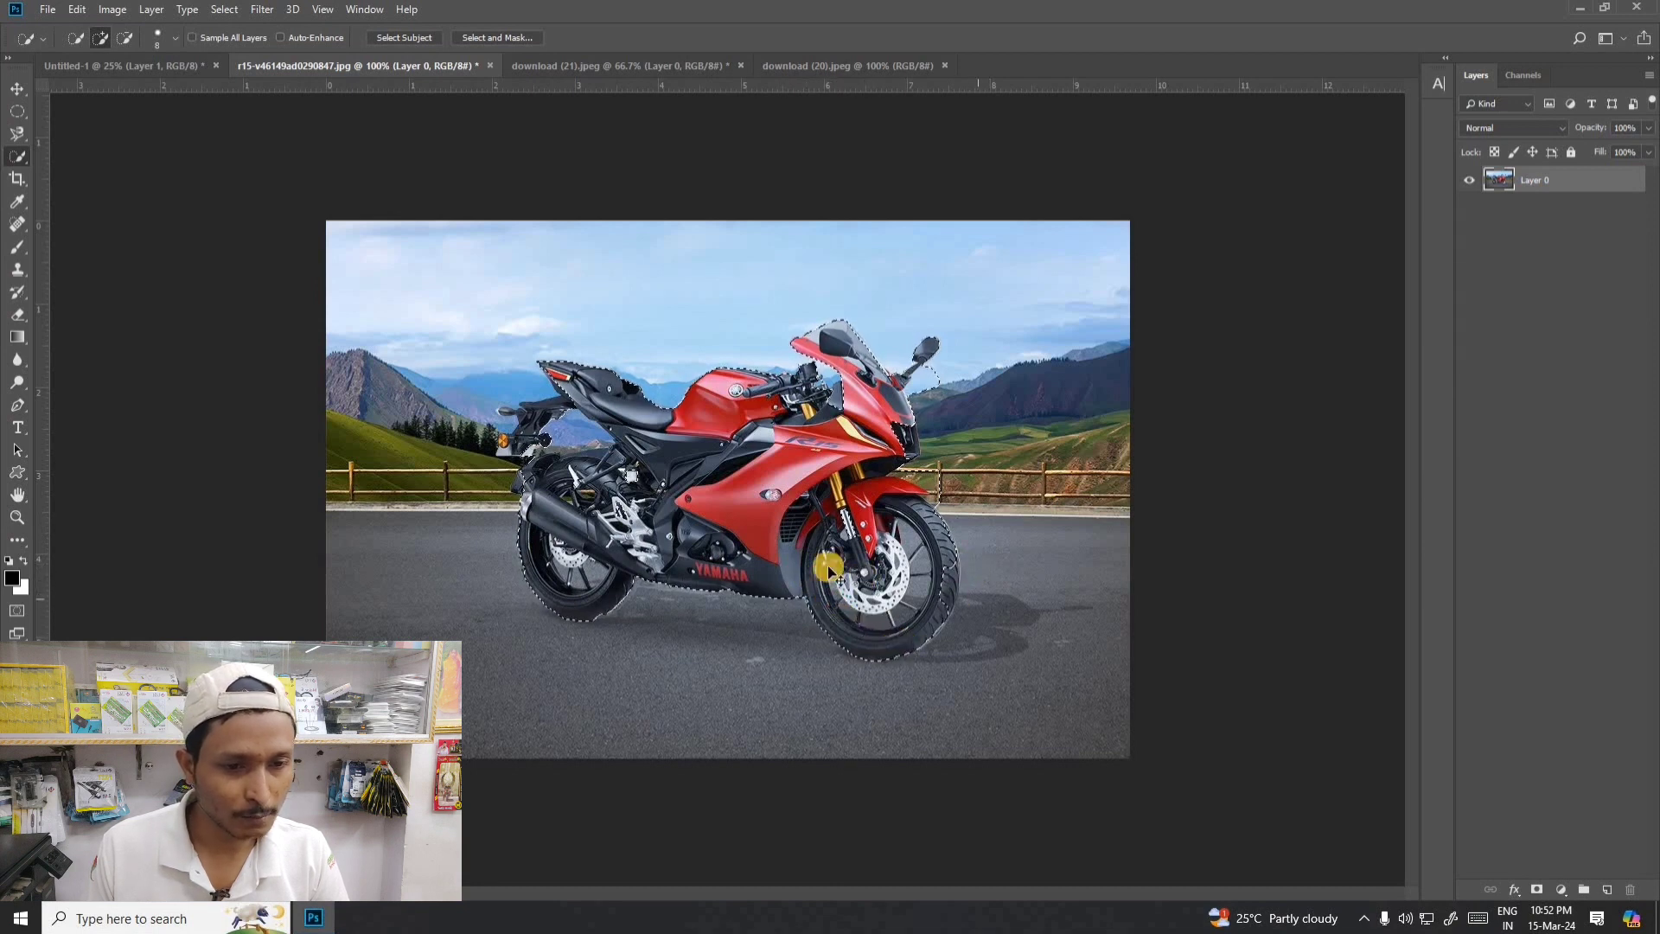
key("ctrl+plus")
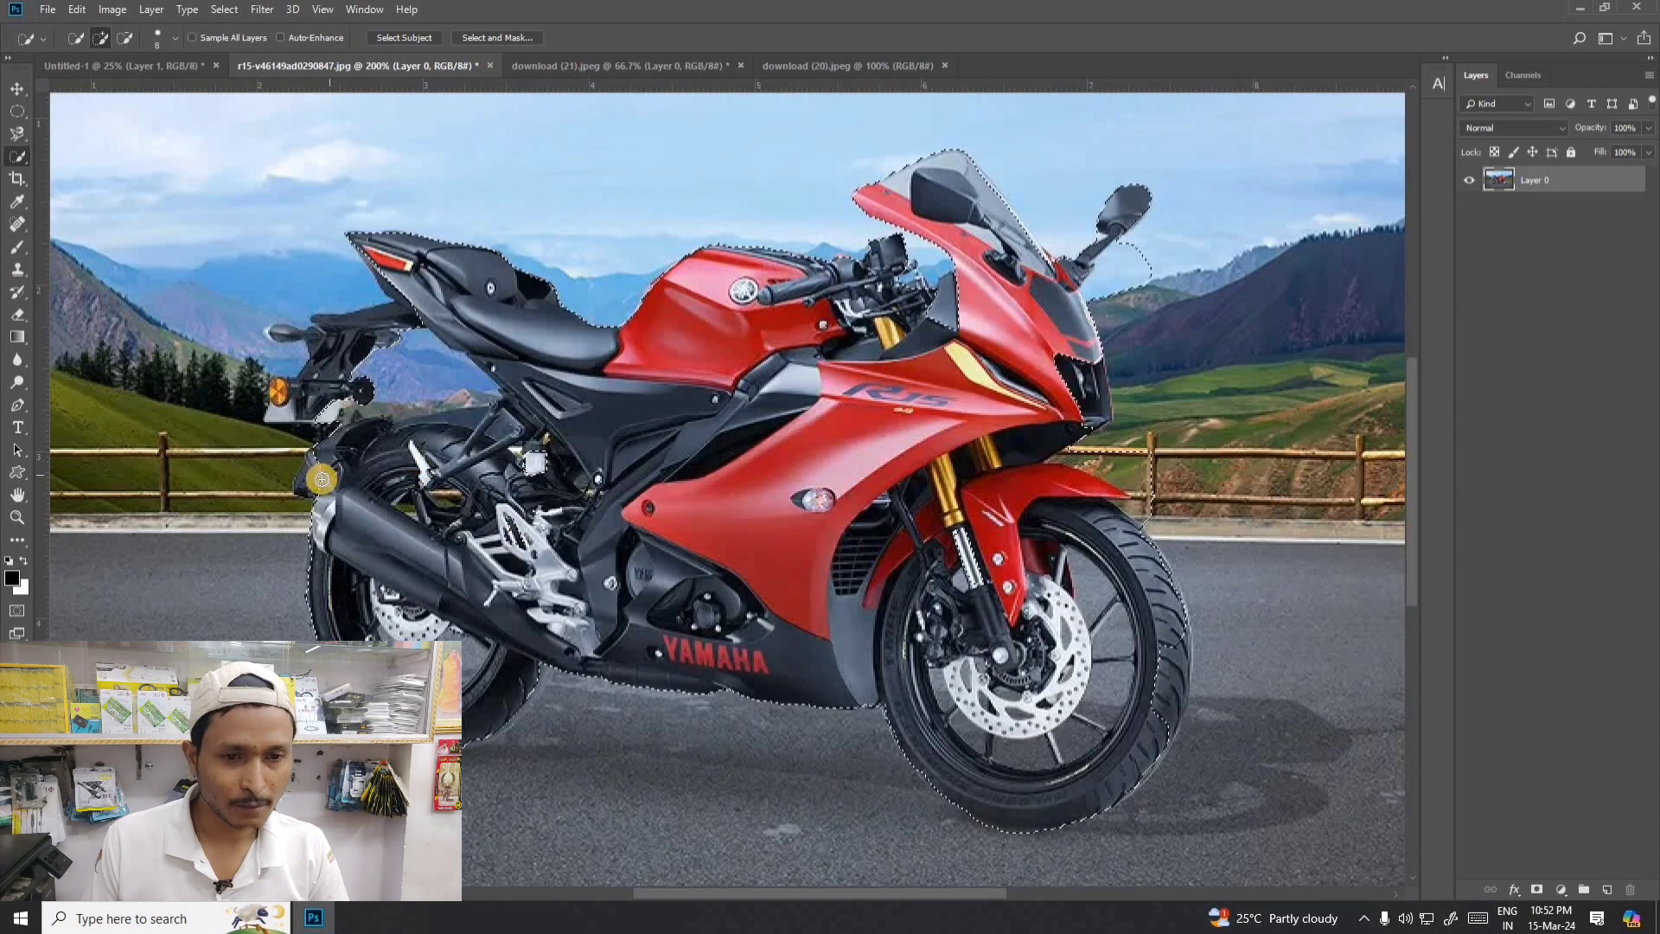
mouse_move(320, 478)
left_mouse_down()
mouse_move(141, 483)
mouse_move(238, 472)
left_mouse_up()
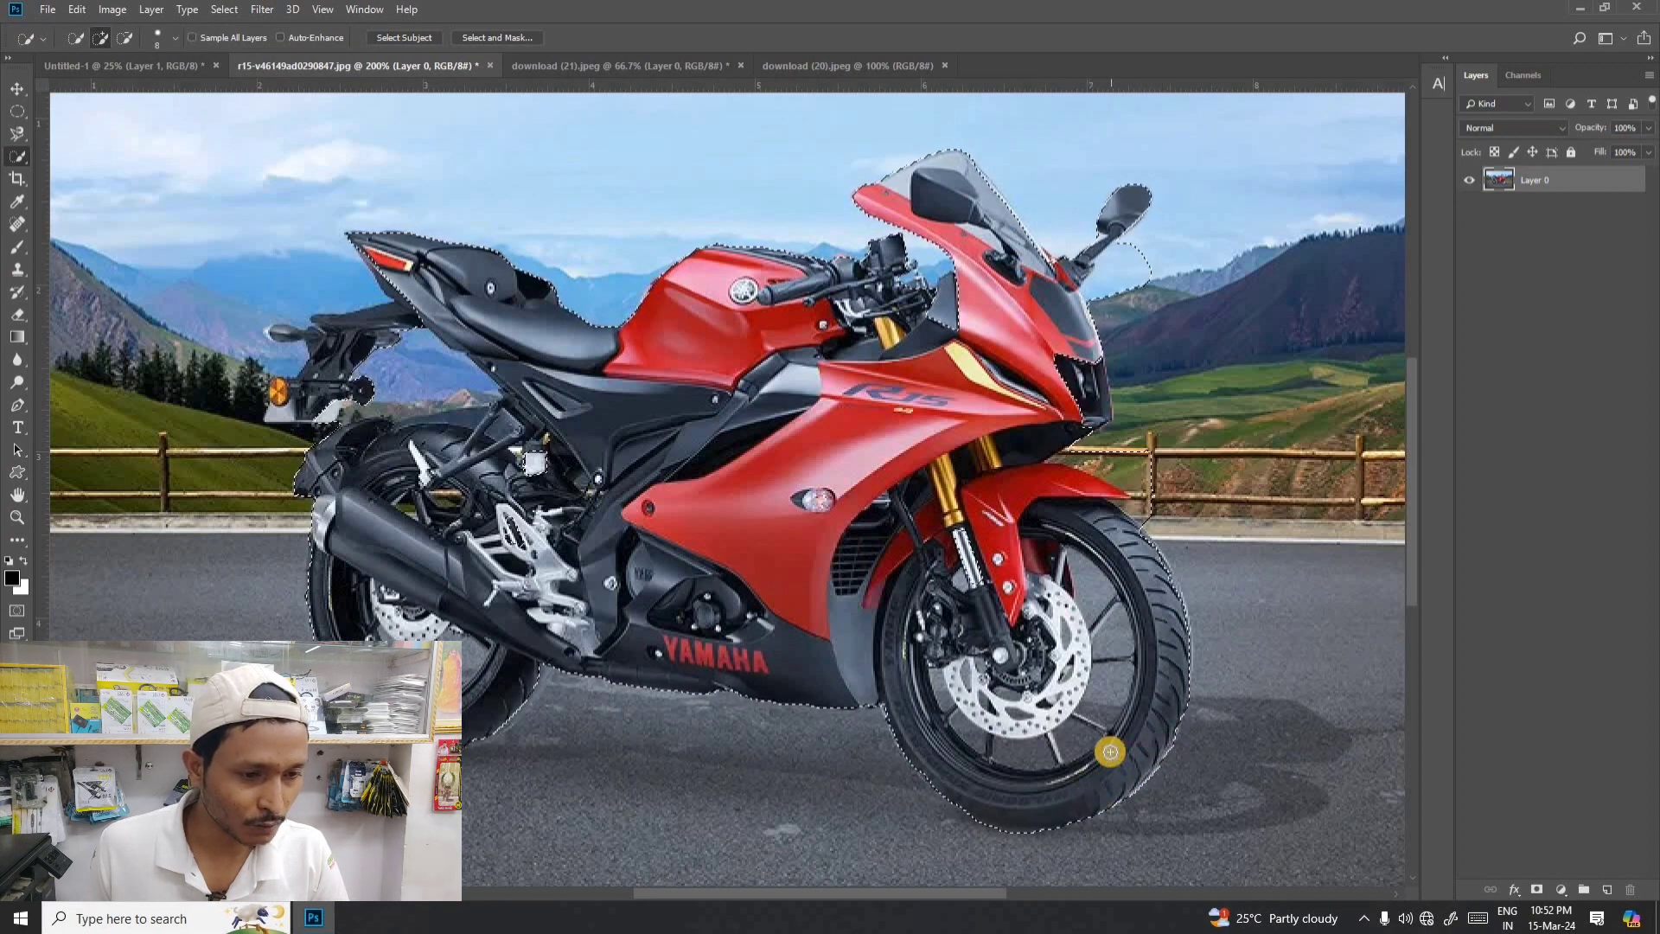
- Refine the motorcycle selection at the front, adding the headlight edge and subtracting the background beside the mirror stalk
scroll(1115, 752, "up", 2)
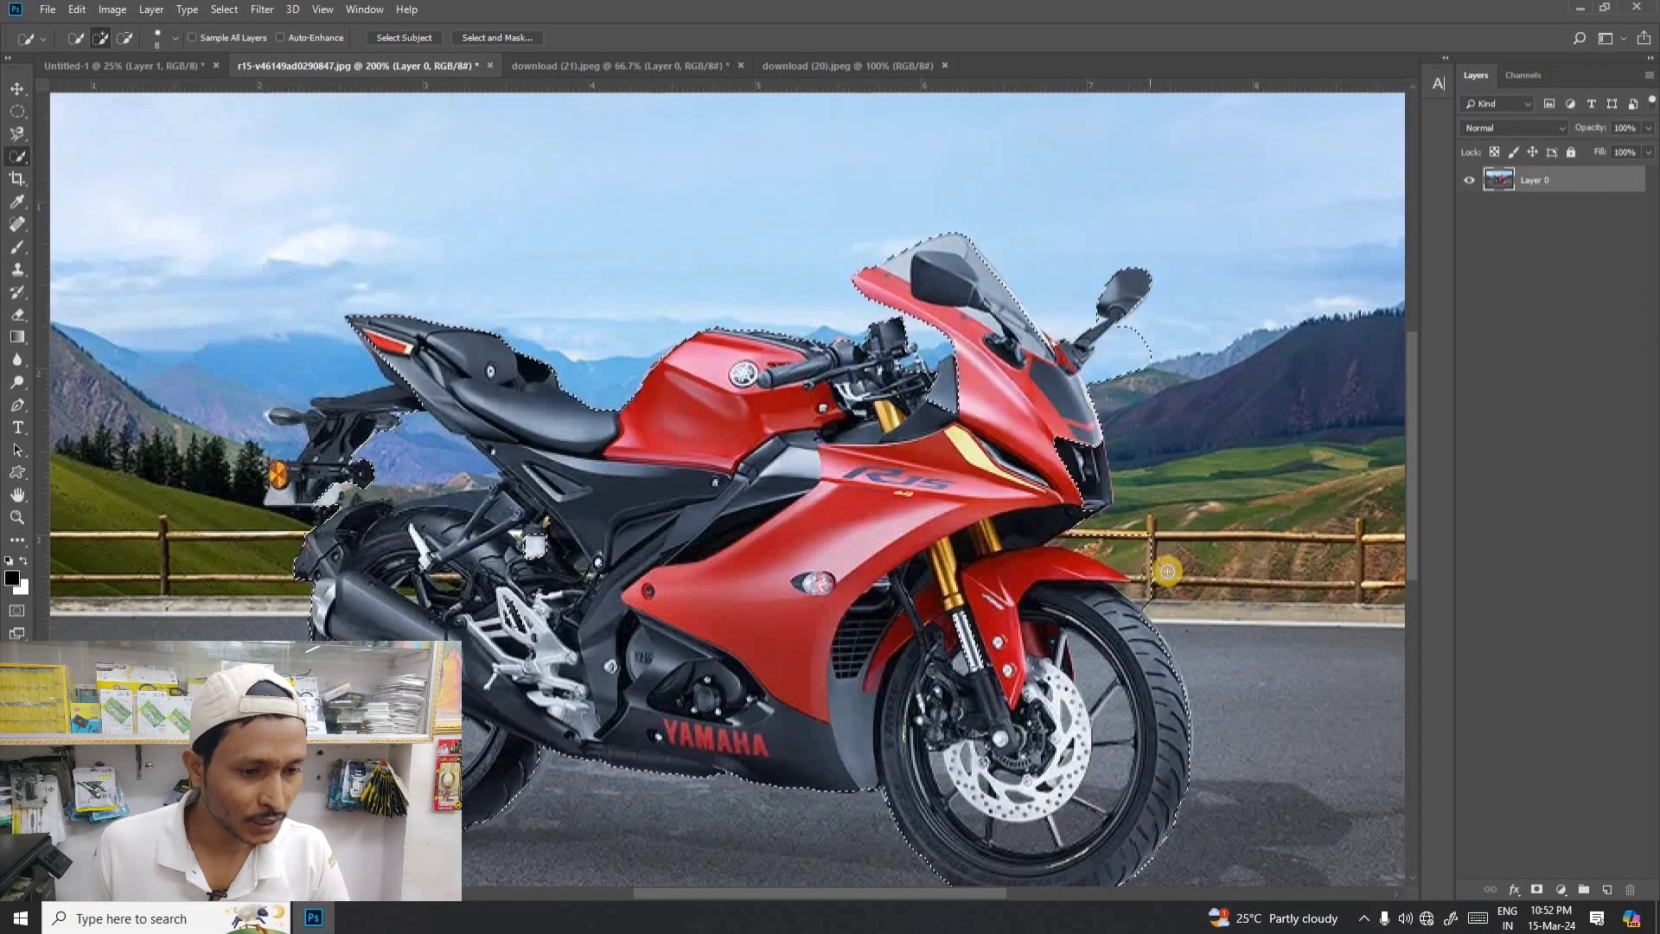
key("alt")
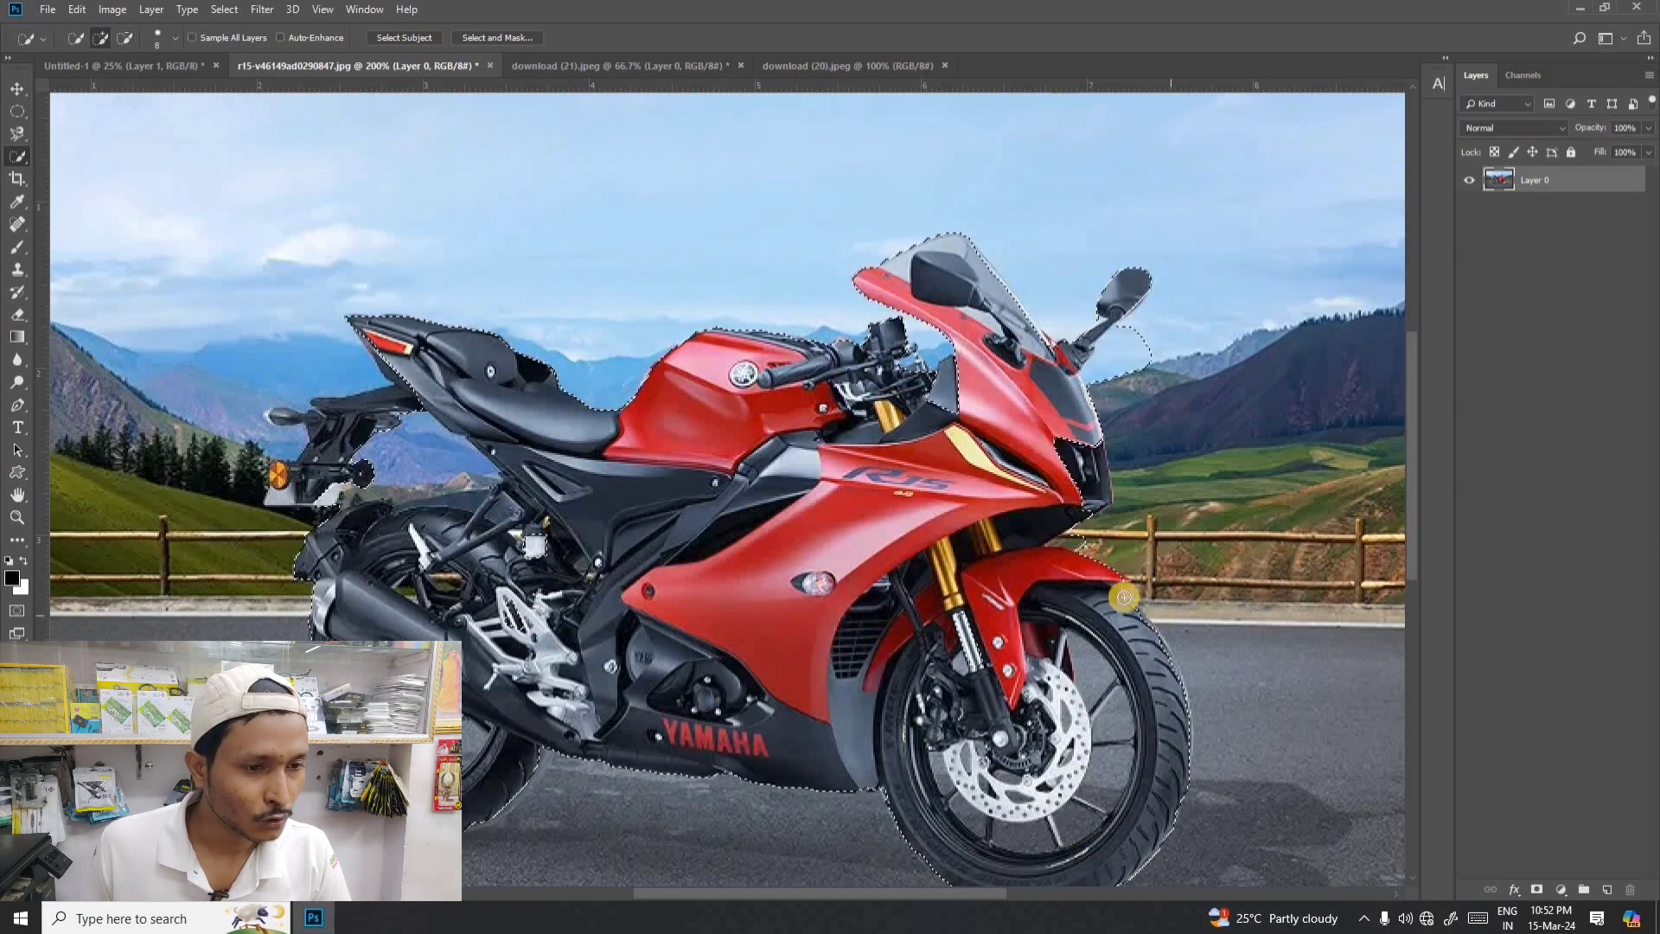
key("alt")
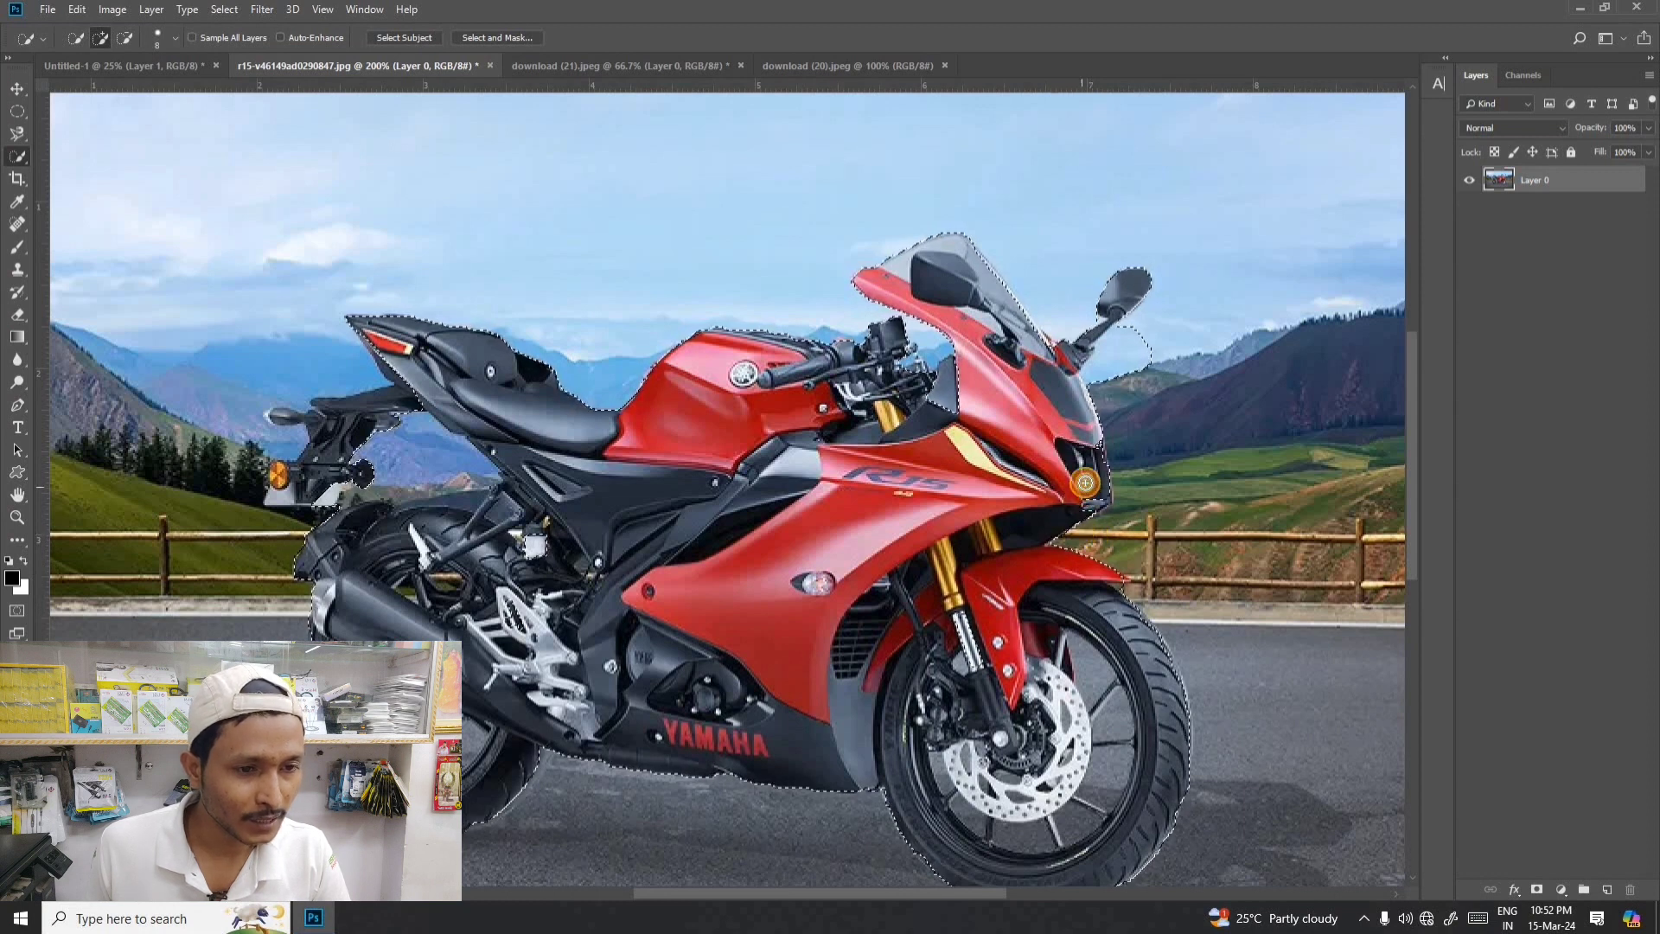
left_click(1096, 455)
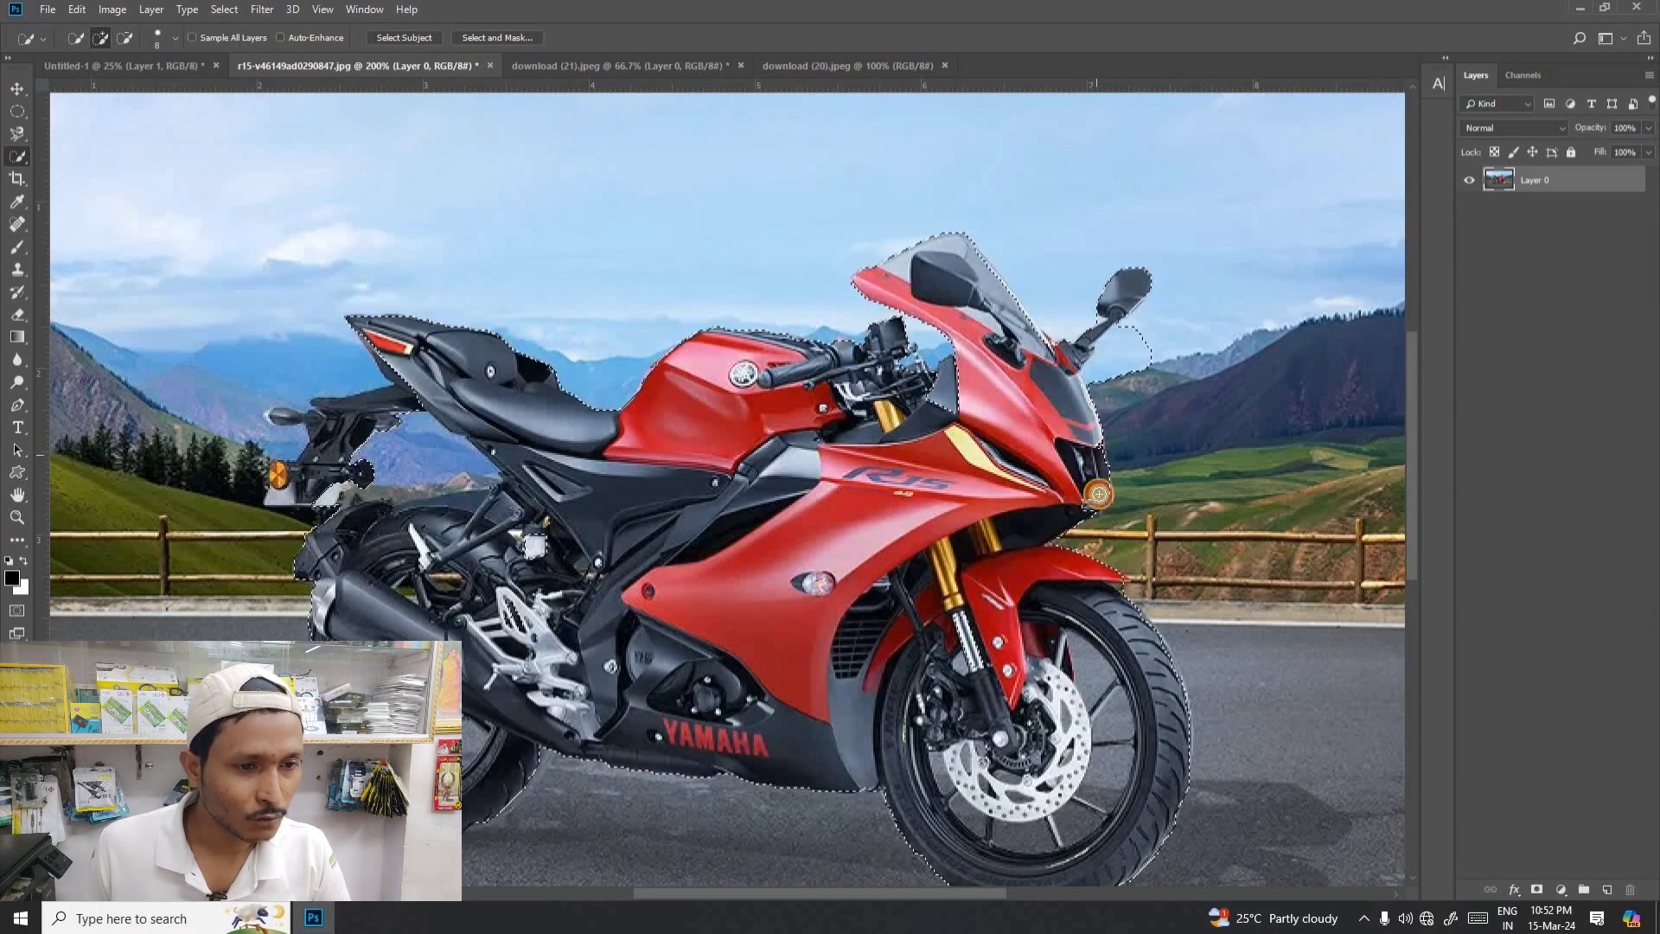
scroll(1047, 444, "up", 1)
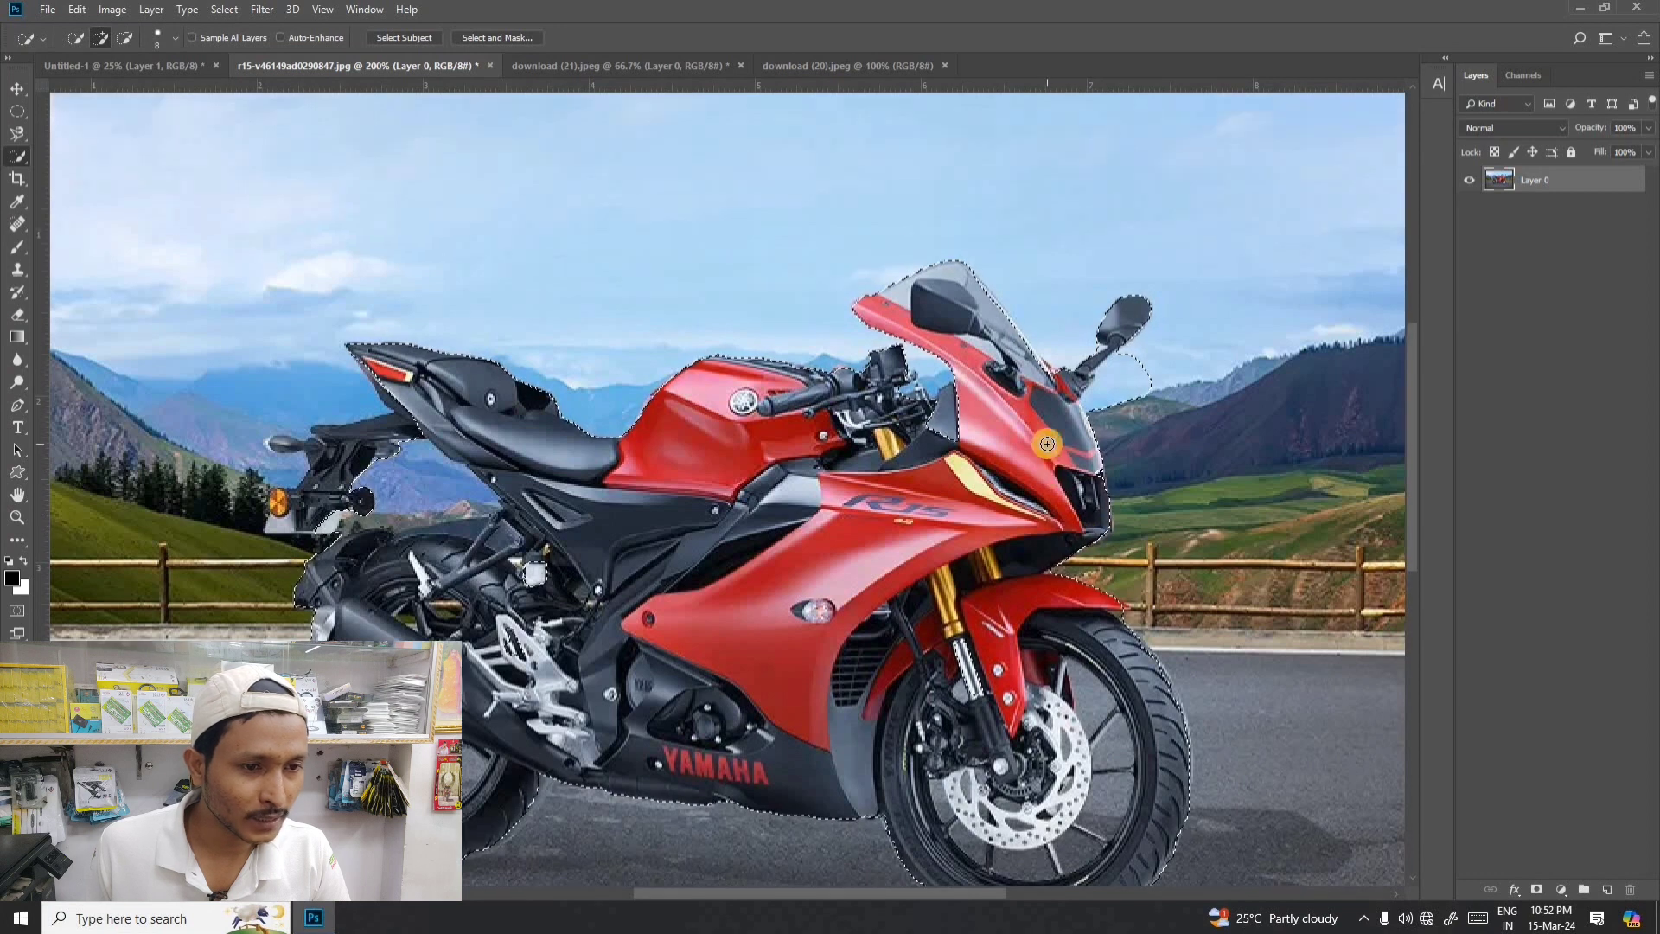
left_click_drag(1108, 415, 1108, 394)
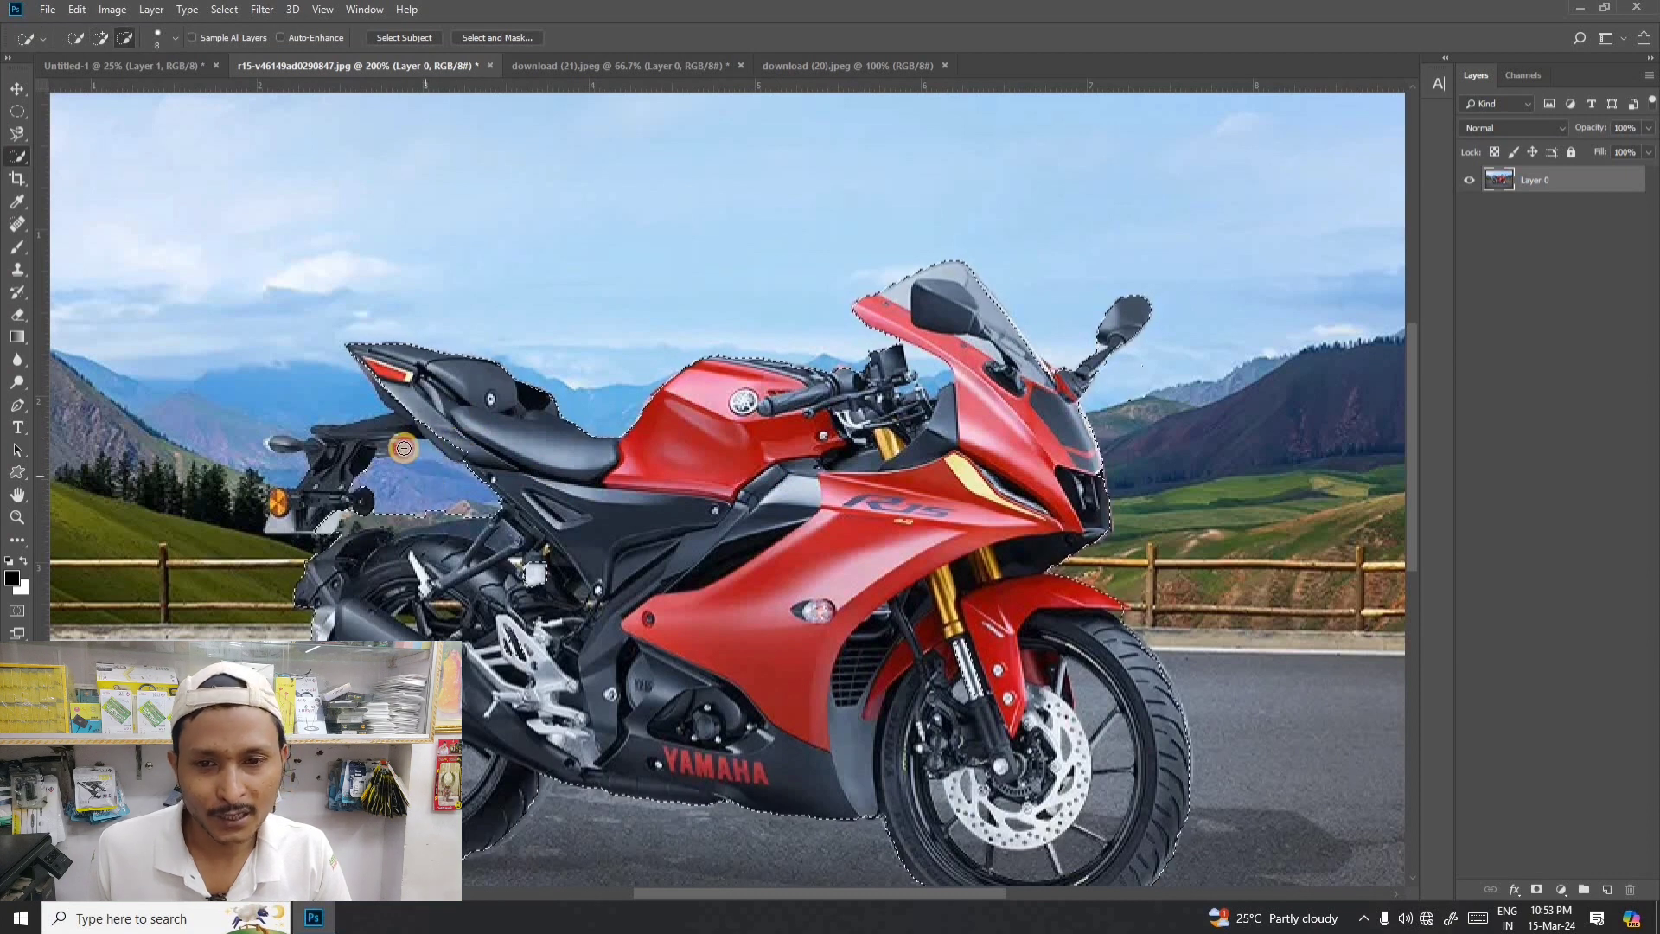
- Refine the motorcycle selection around the tail section, including the rear indicator and number-plate holder
mouse_move(465, 545)
left_mouse_down()
mouse_move(503, 525)
mouse_move(491, 510)
left_mouse_up()
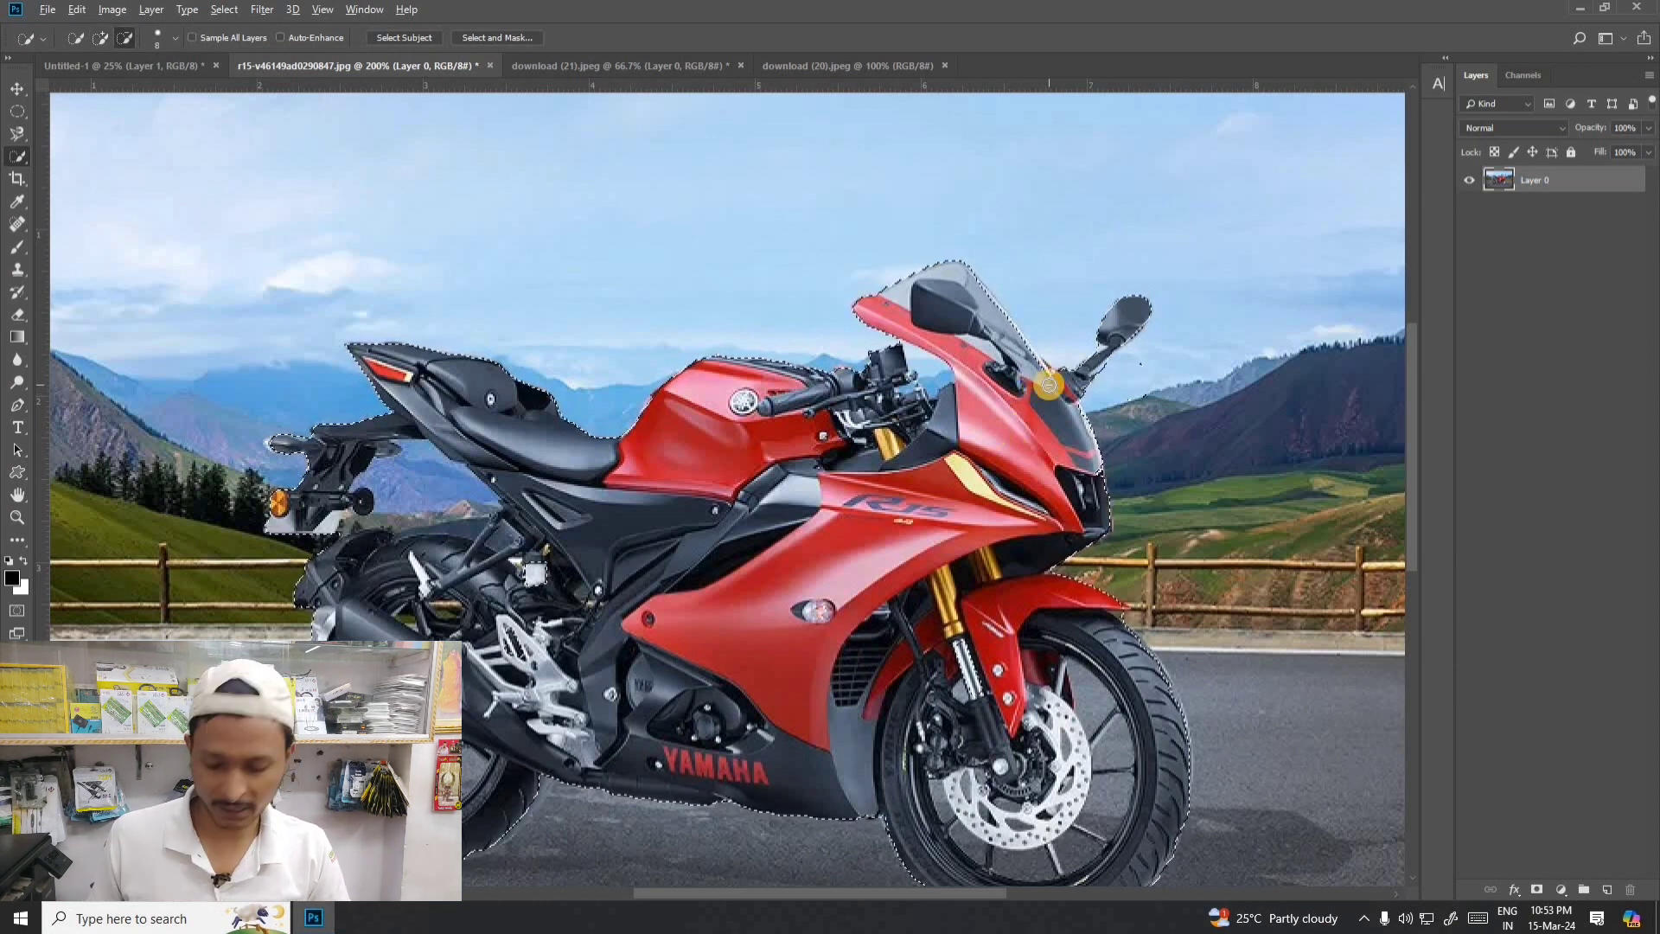
key("alt")
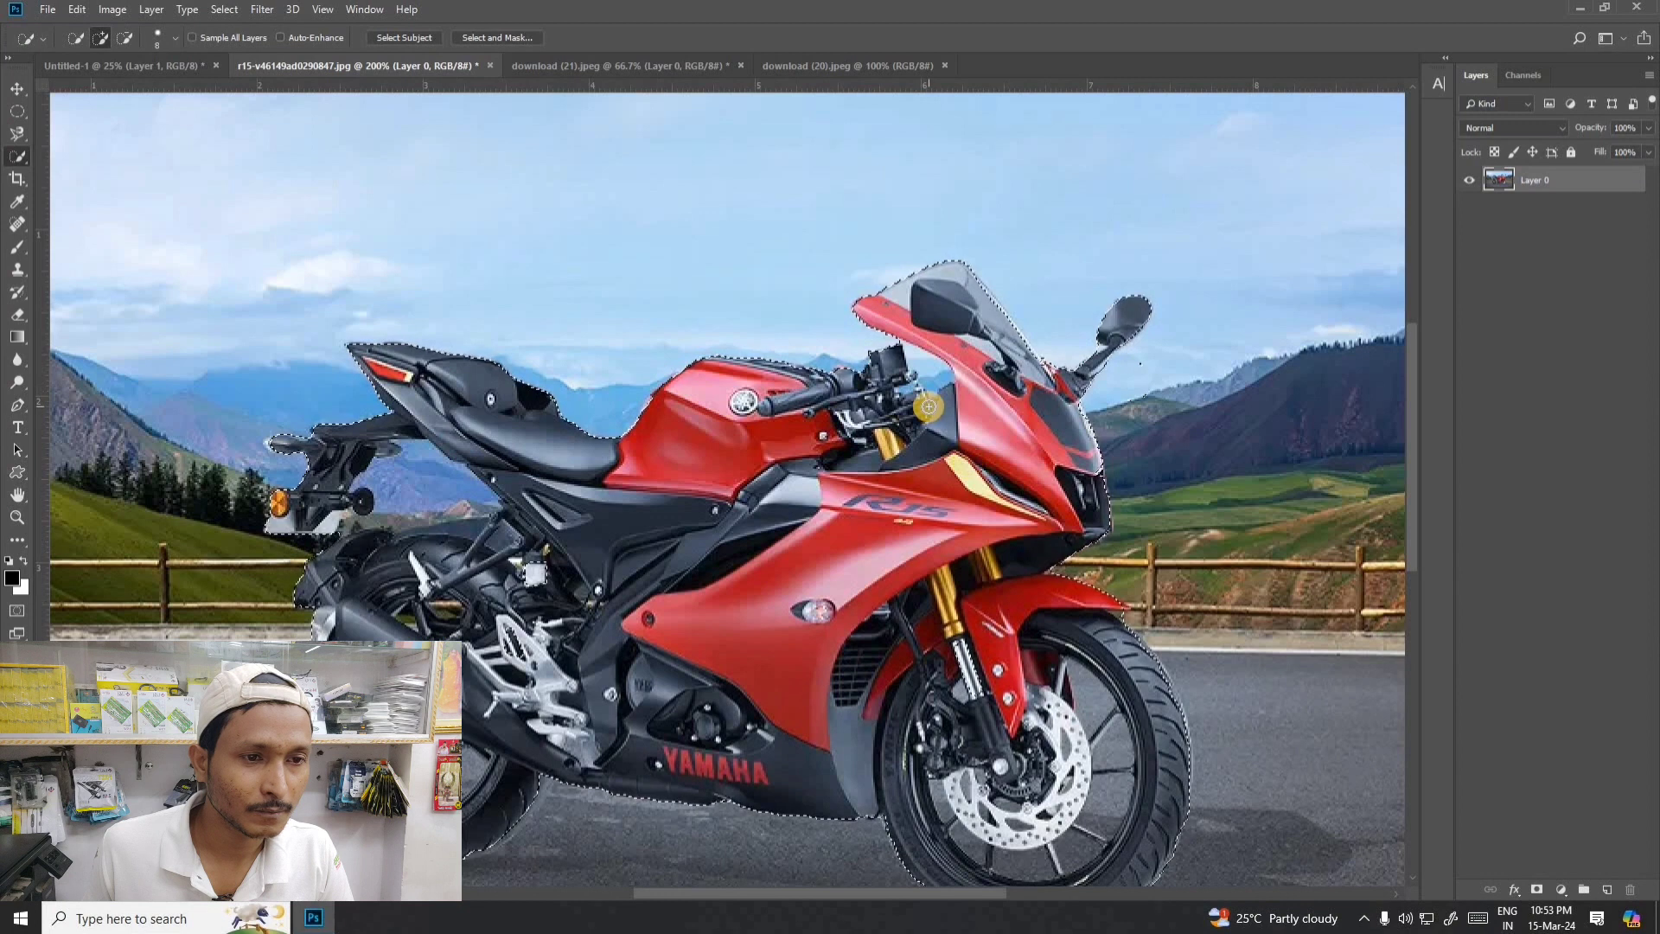
key("ctrl+minus")
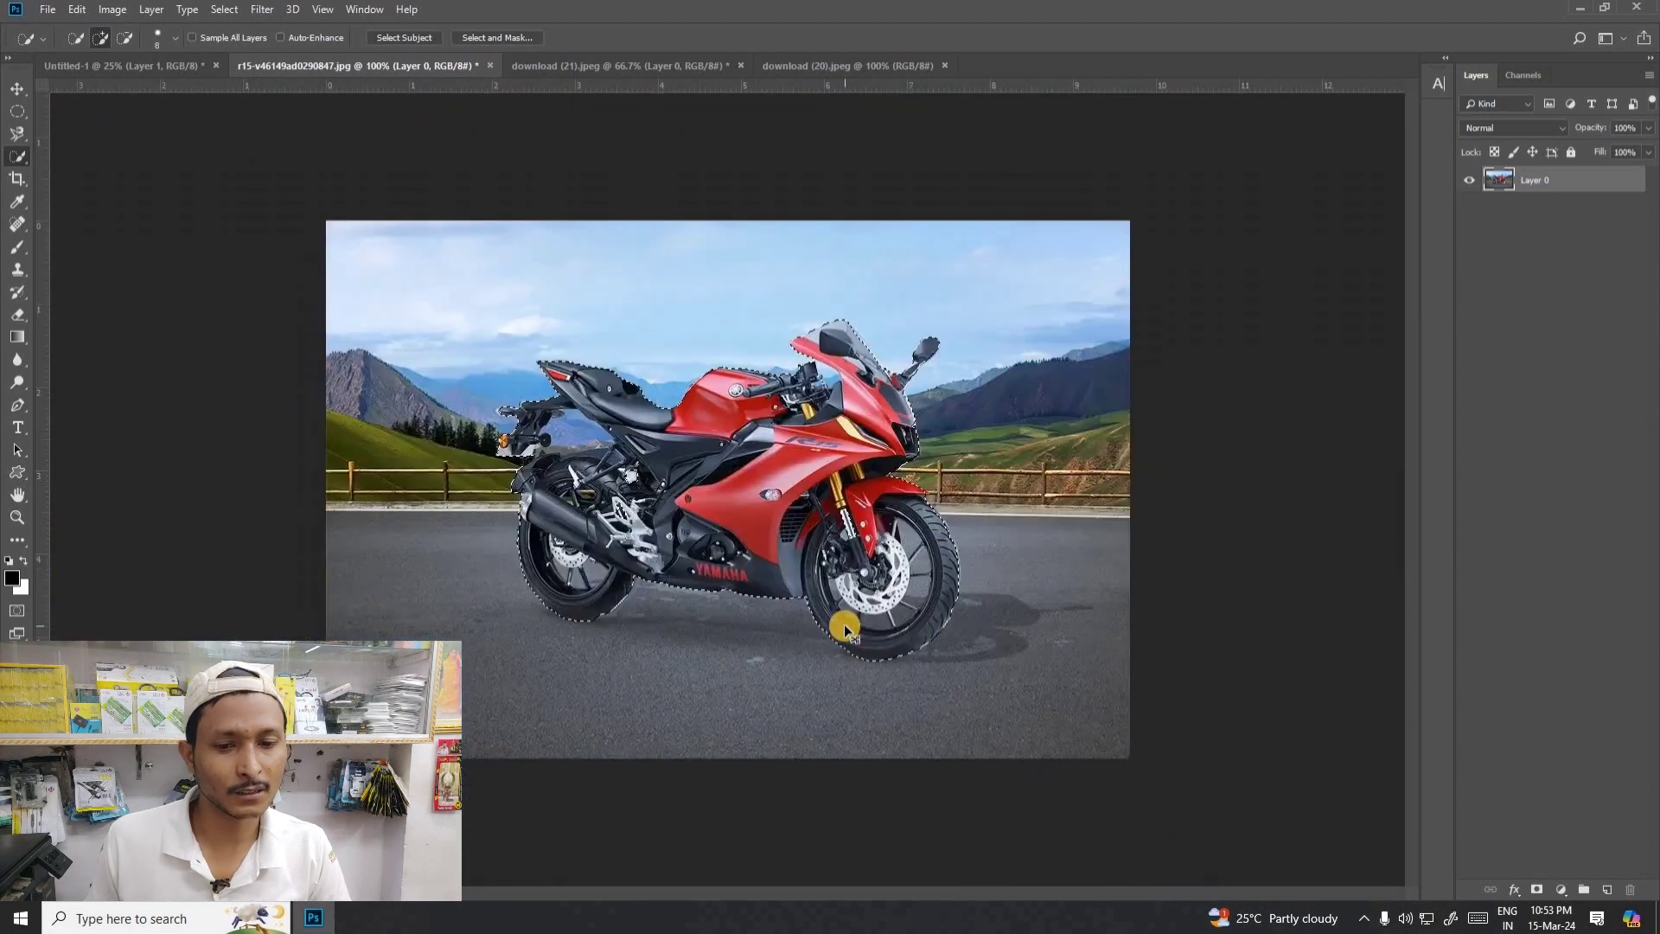
key("ctrl+plus")
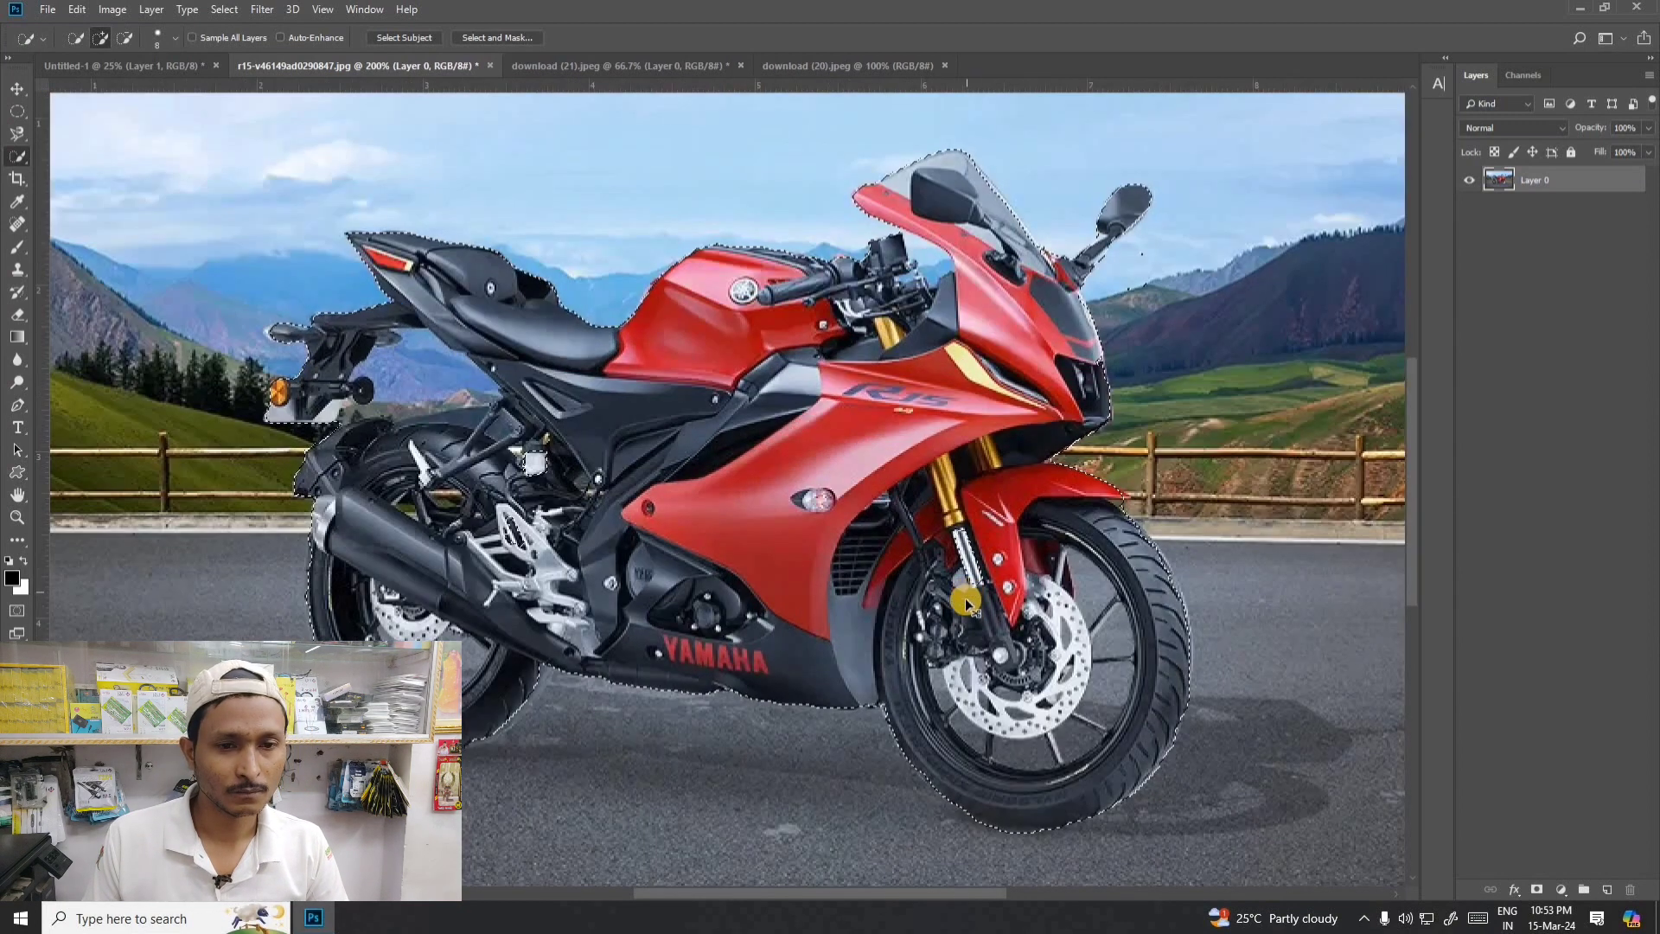
key("ctrl+minus")
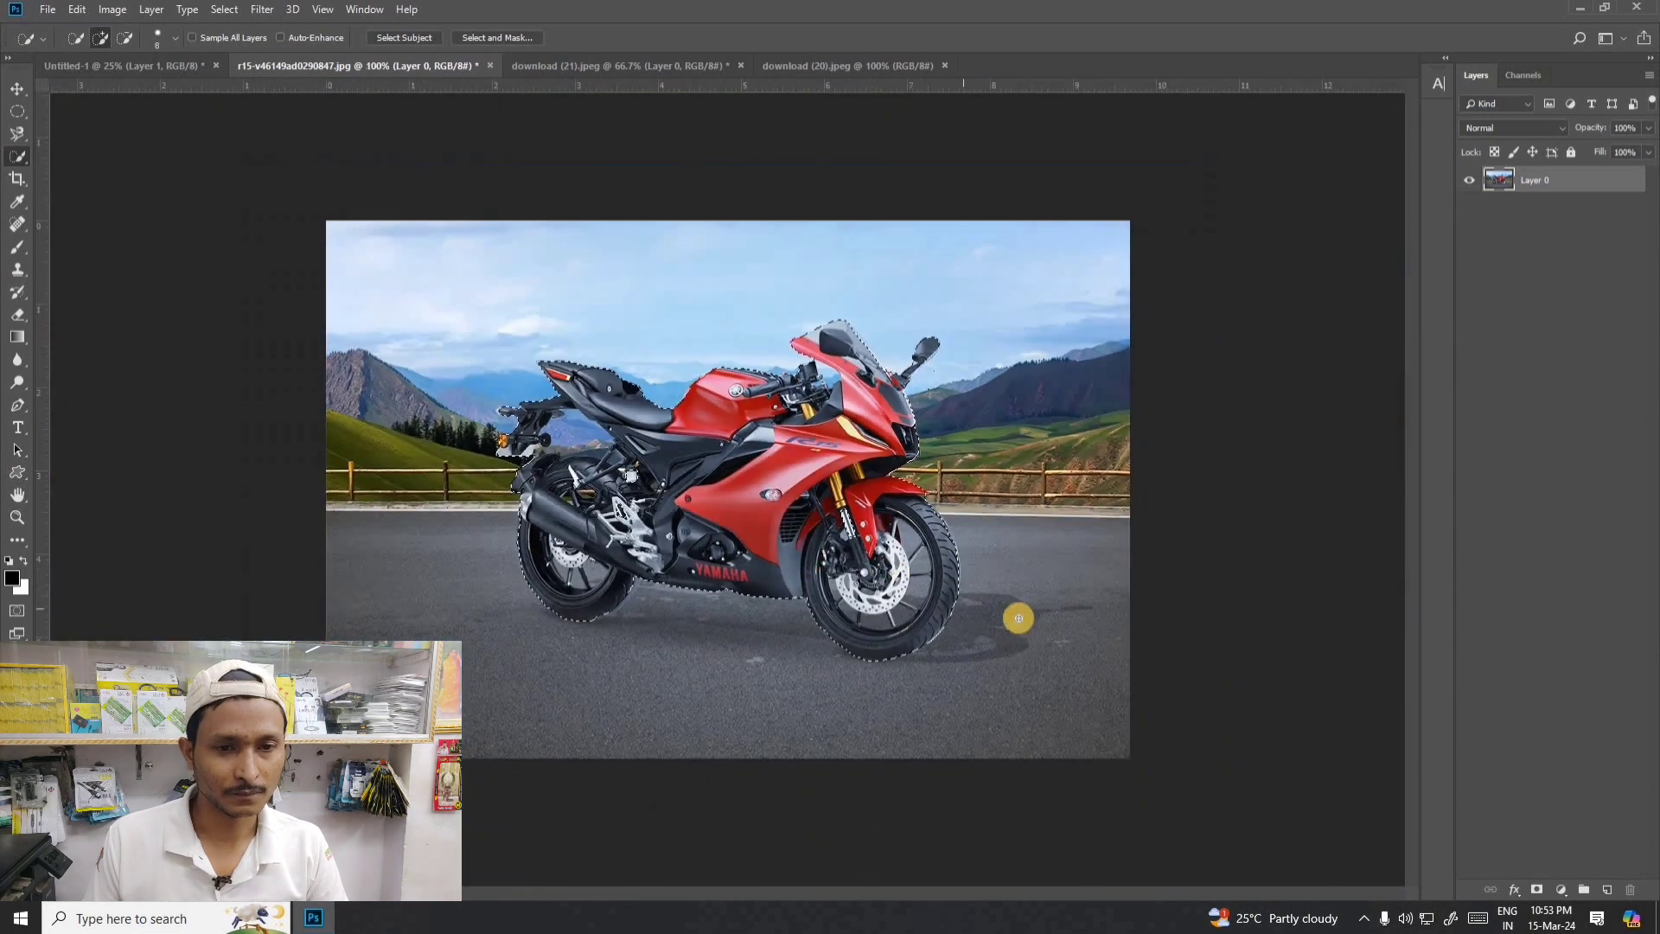
- Switch to the Magic Wand tool and clear the motorcycle selection
right_click(14, 163)
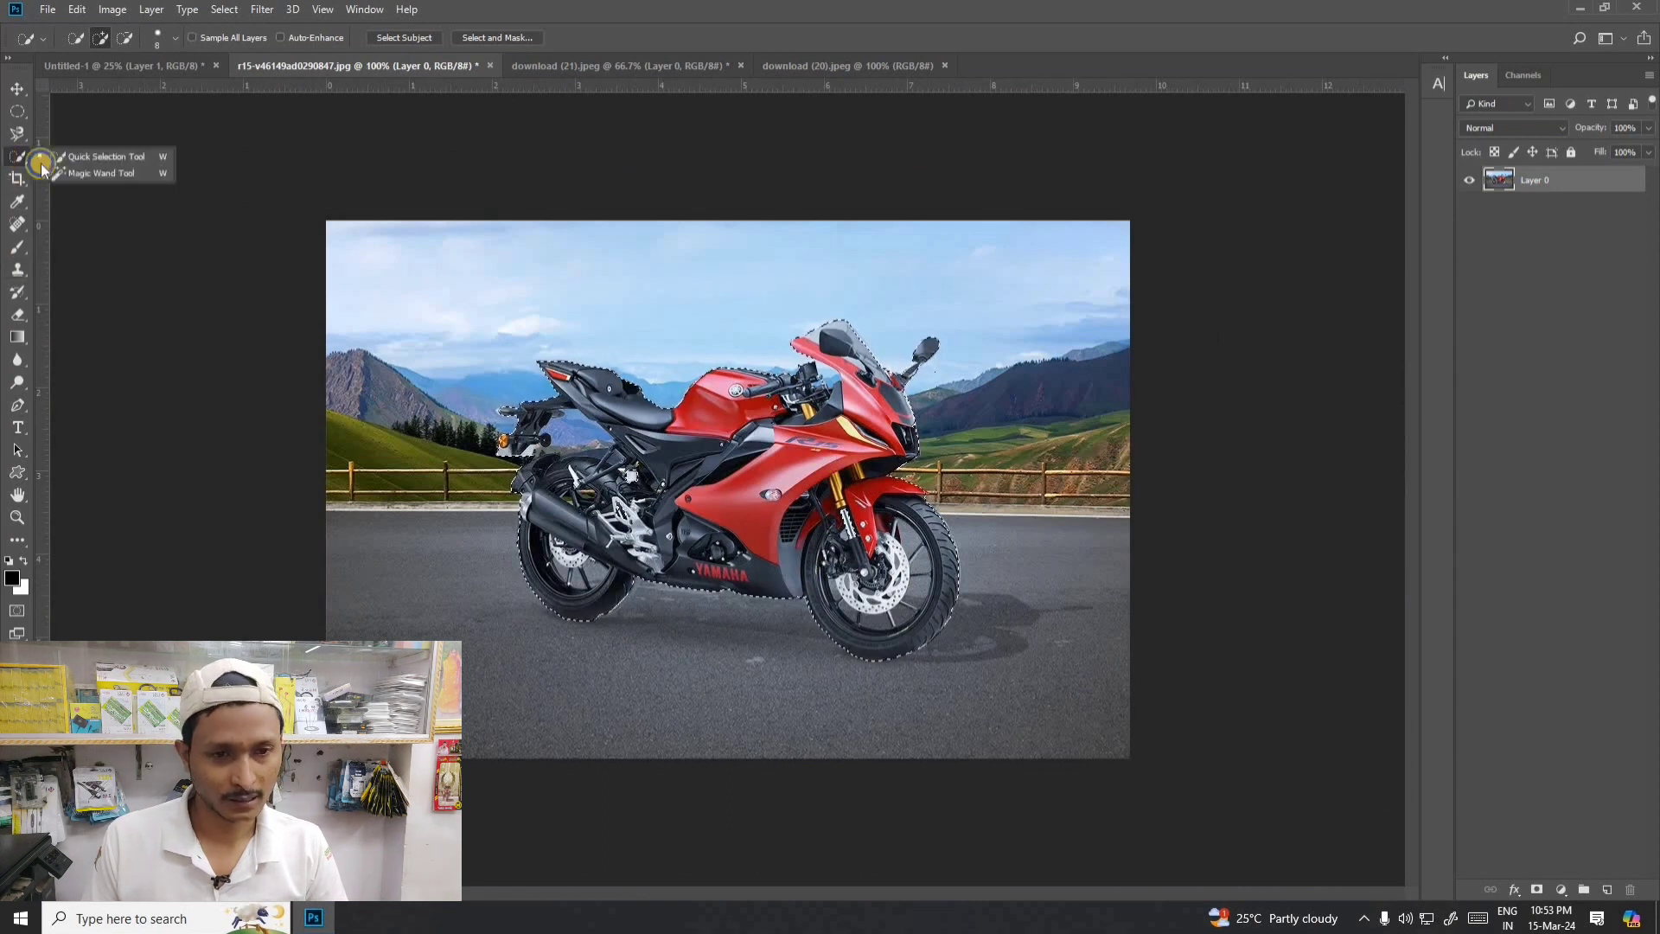
left_click(96, 173)
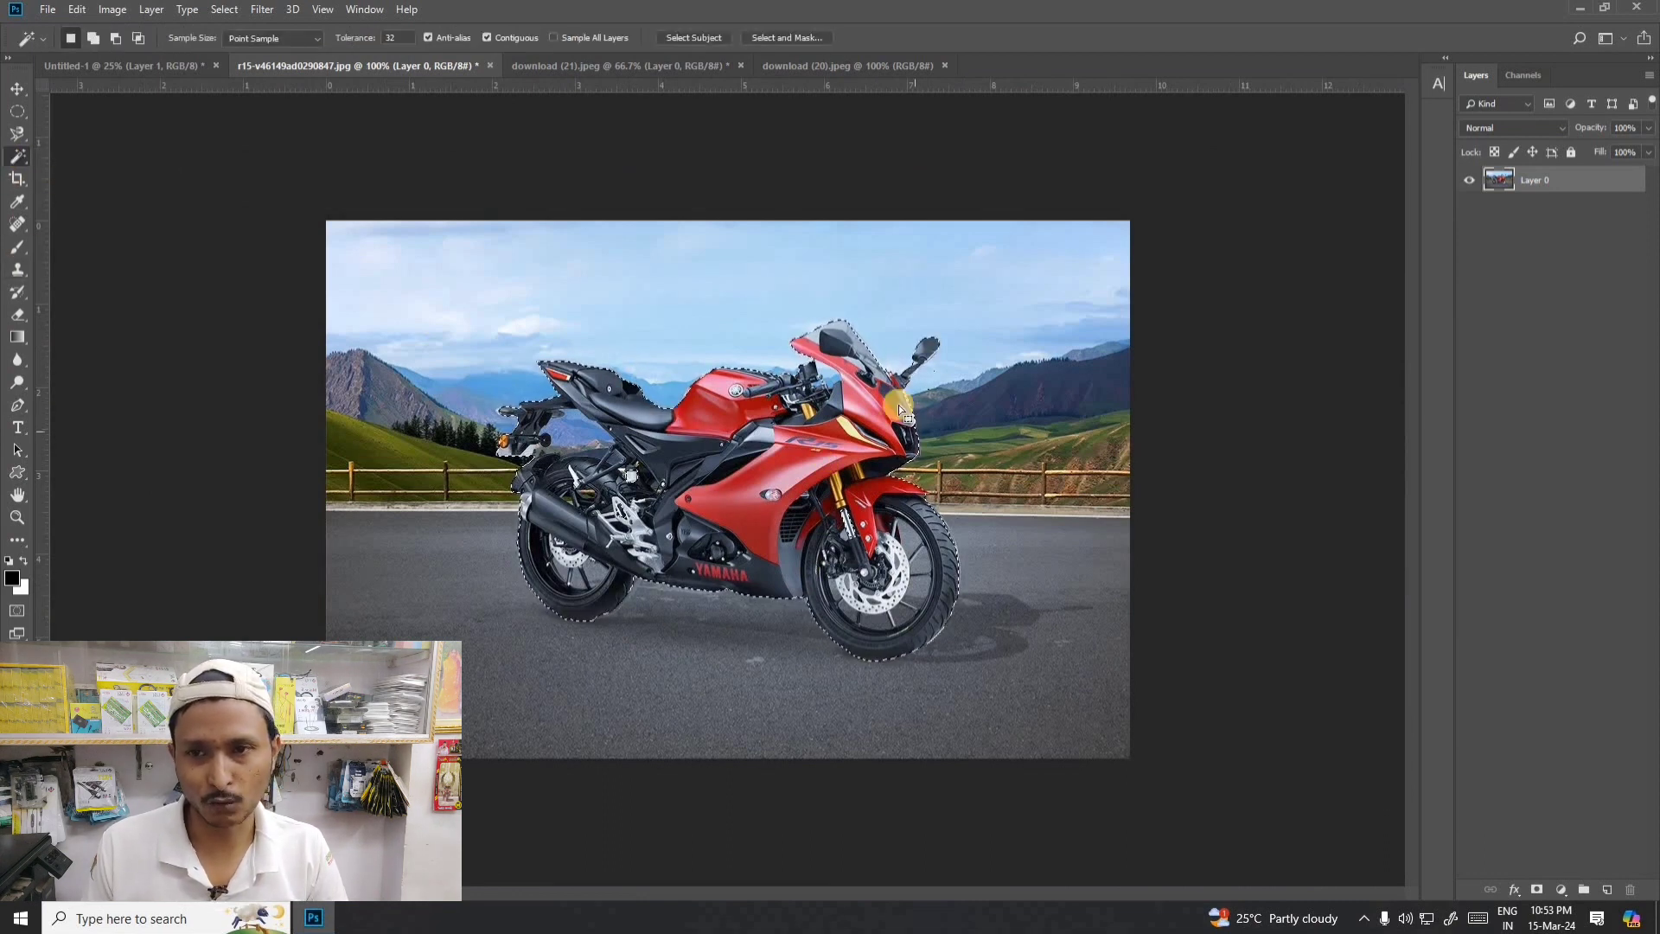
key("ctrl+d")
- Open the image download (25), the blue banner with red roses, from the Downloads folder
key("ctrl+o")
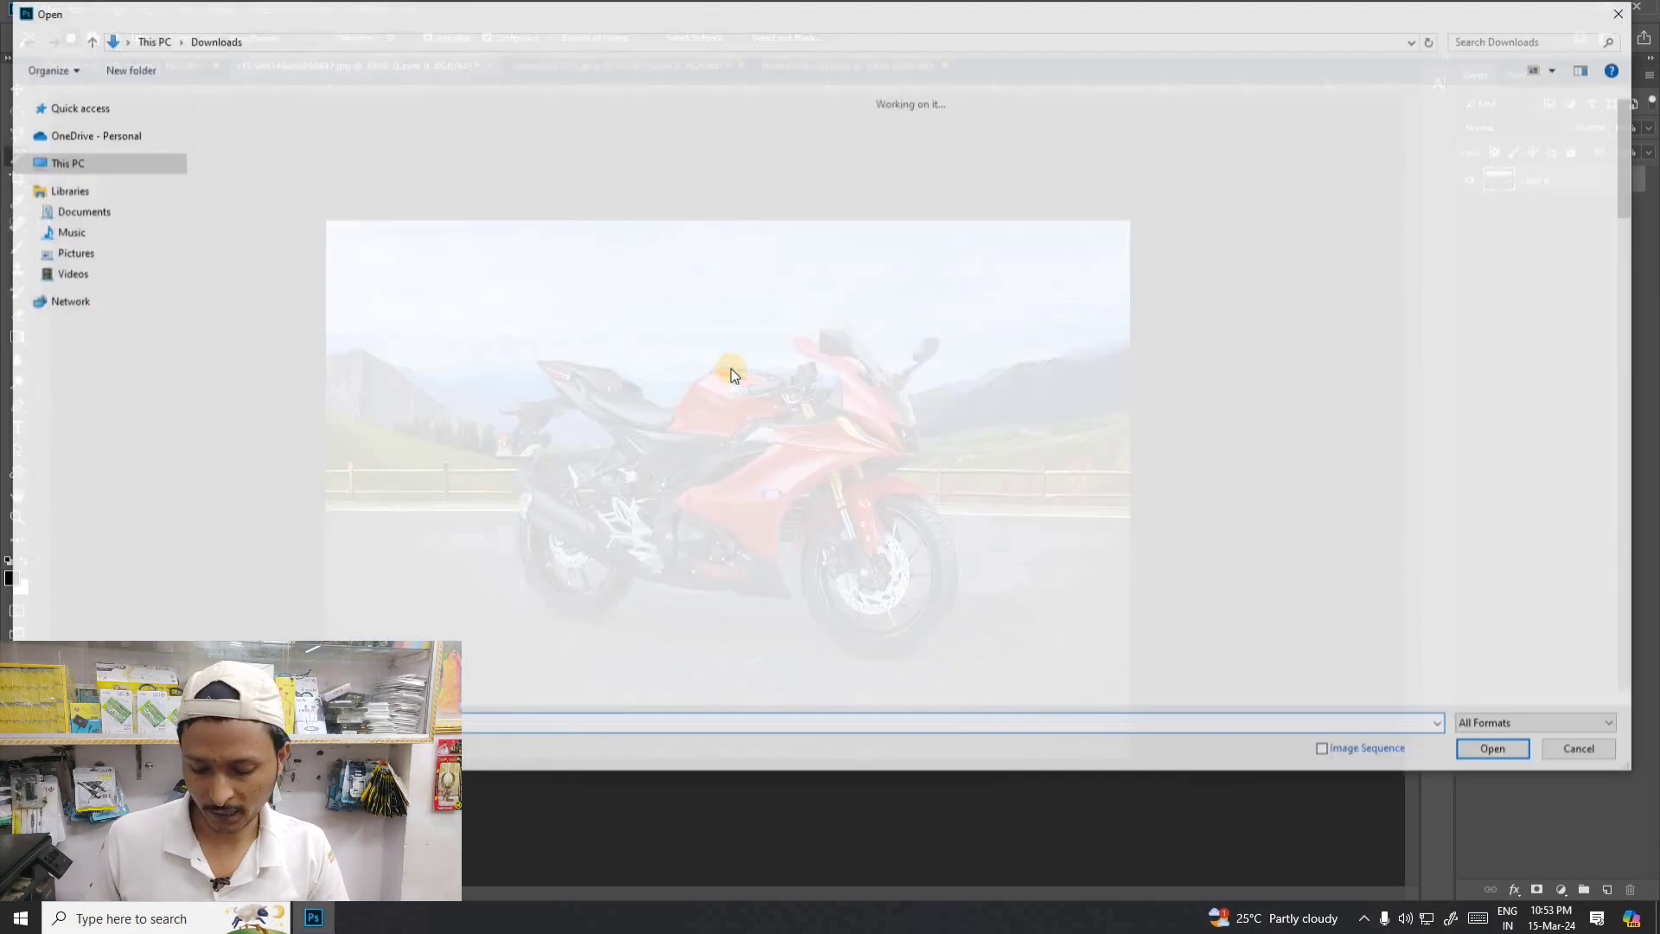
scroll(807, 447, "down", 5)
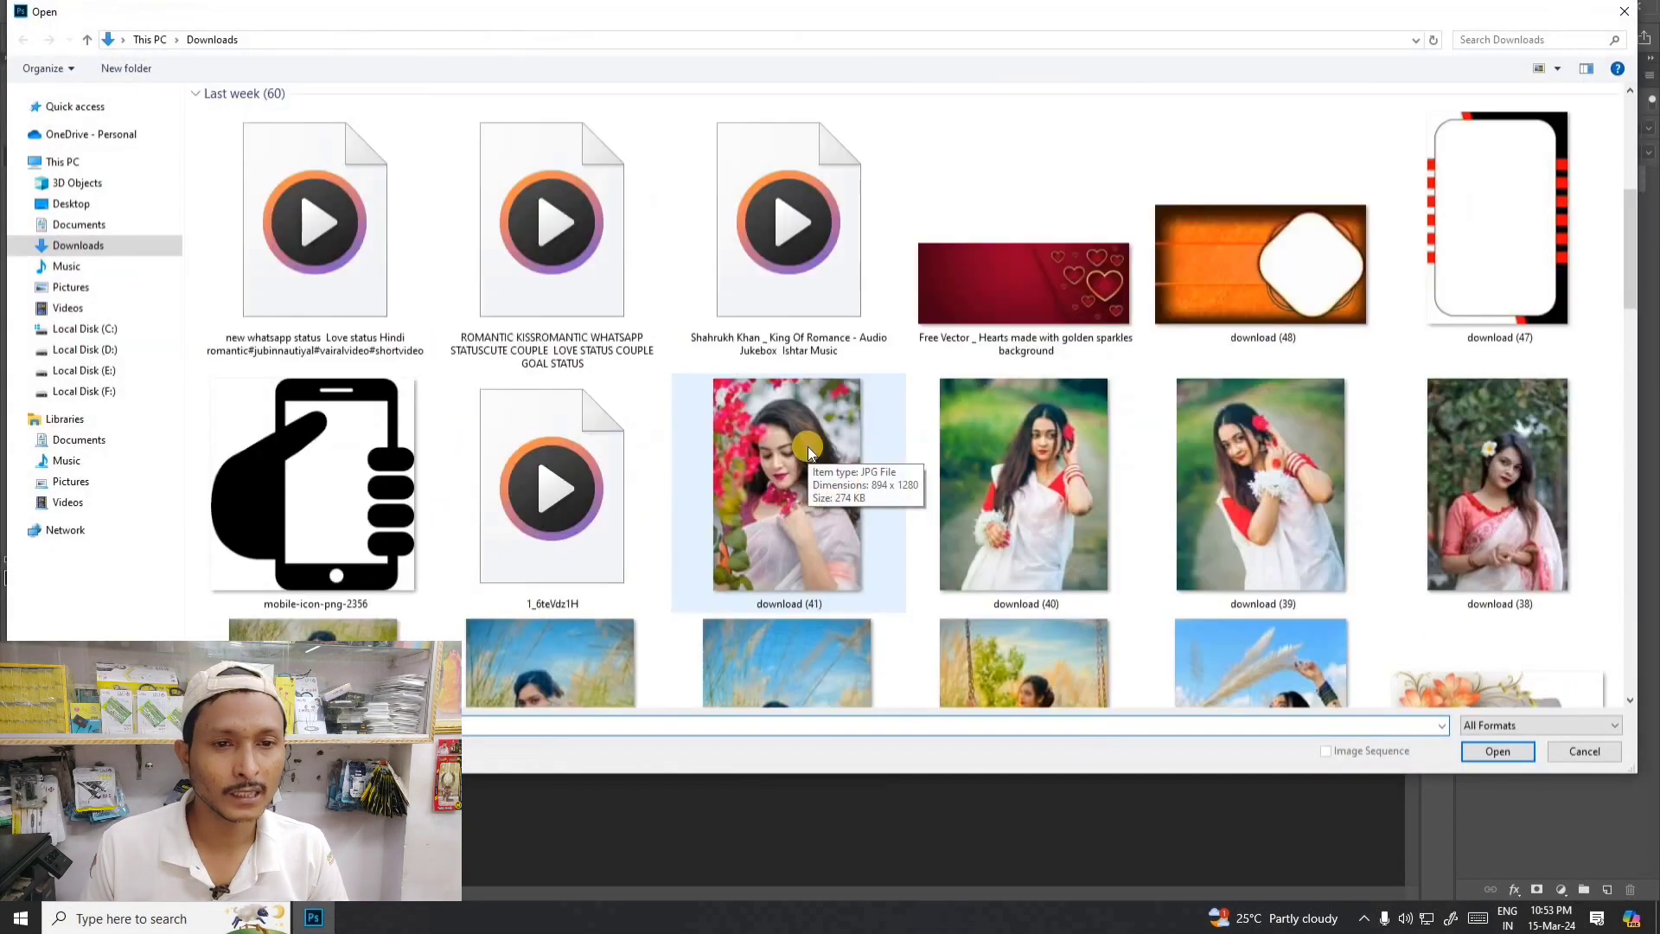
scroll(807, 448, "down", 10)
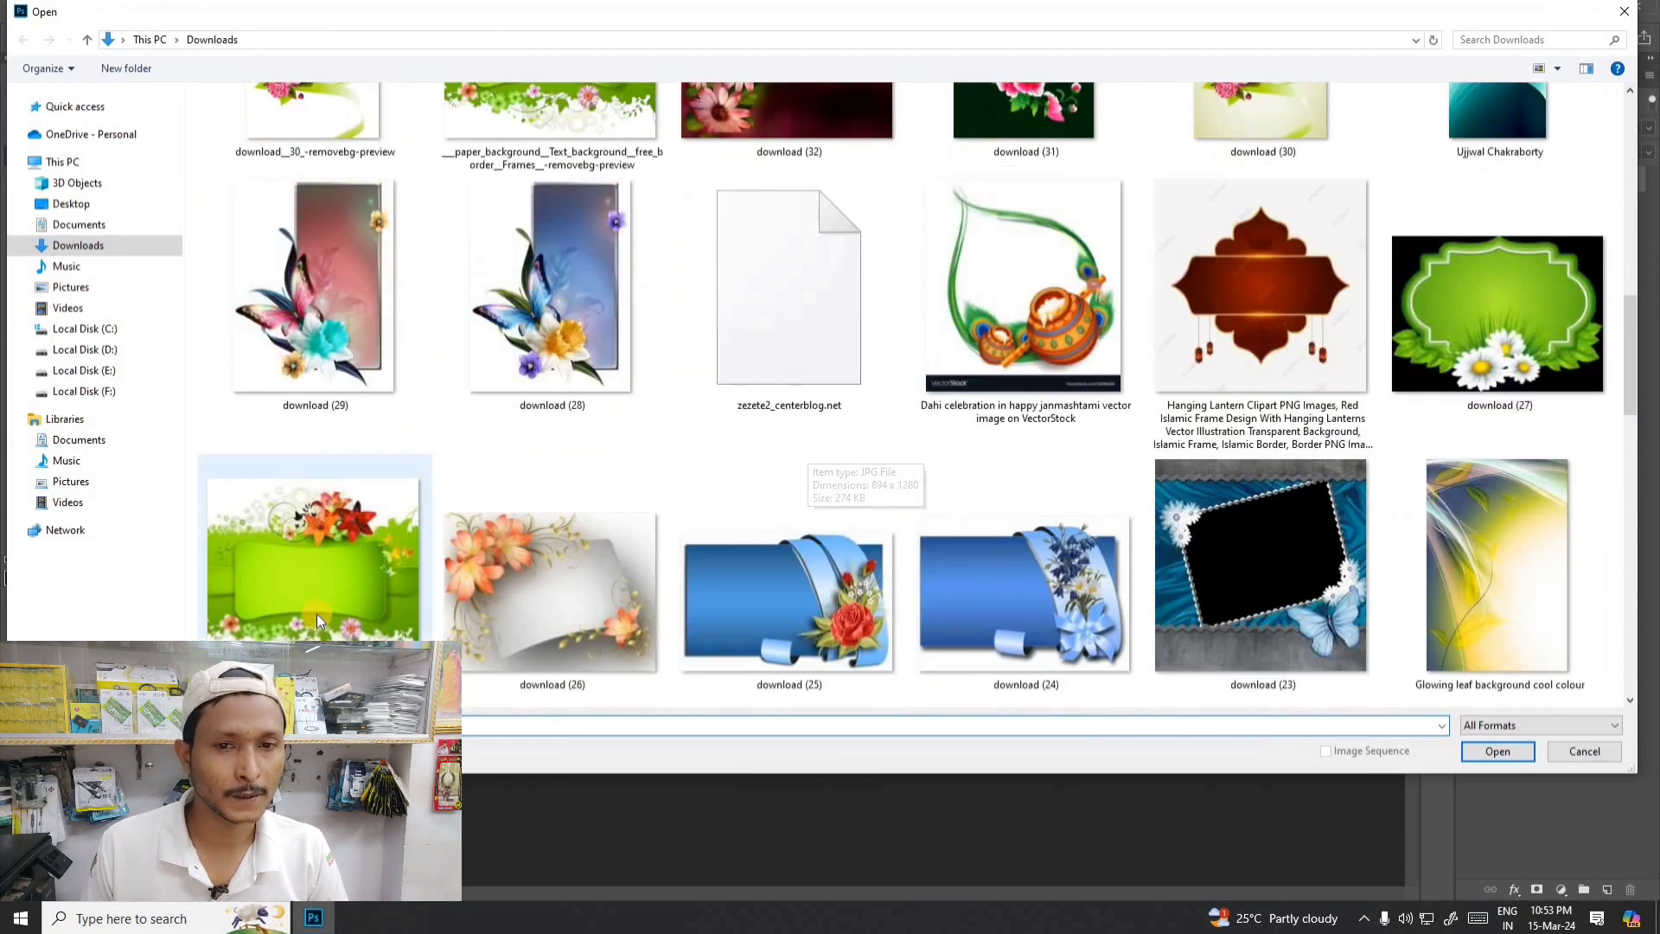
left_click(725, 600)
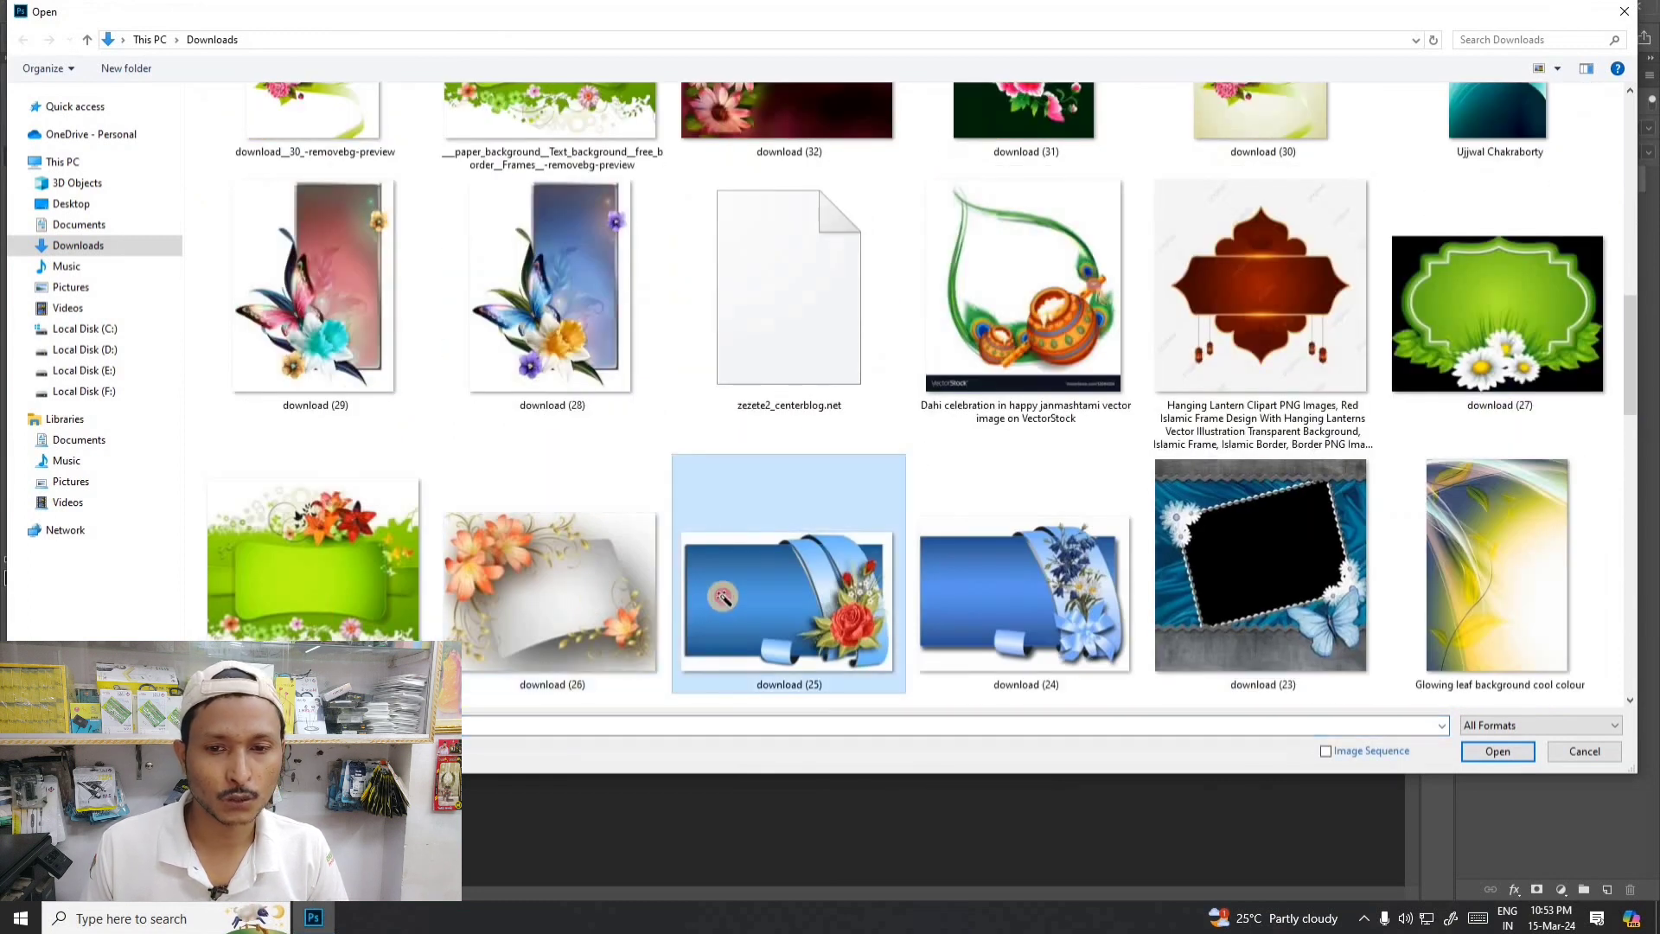
double_click(724, 600)
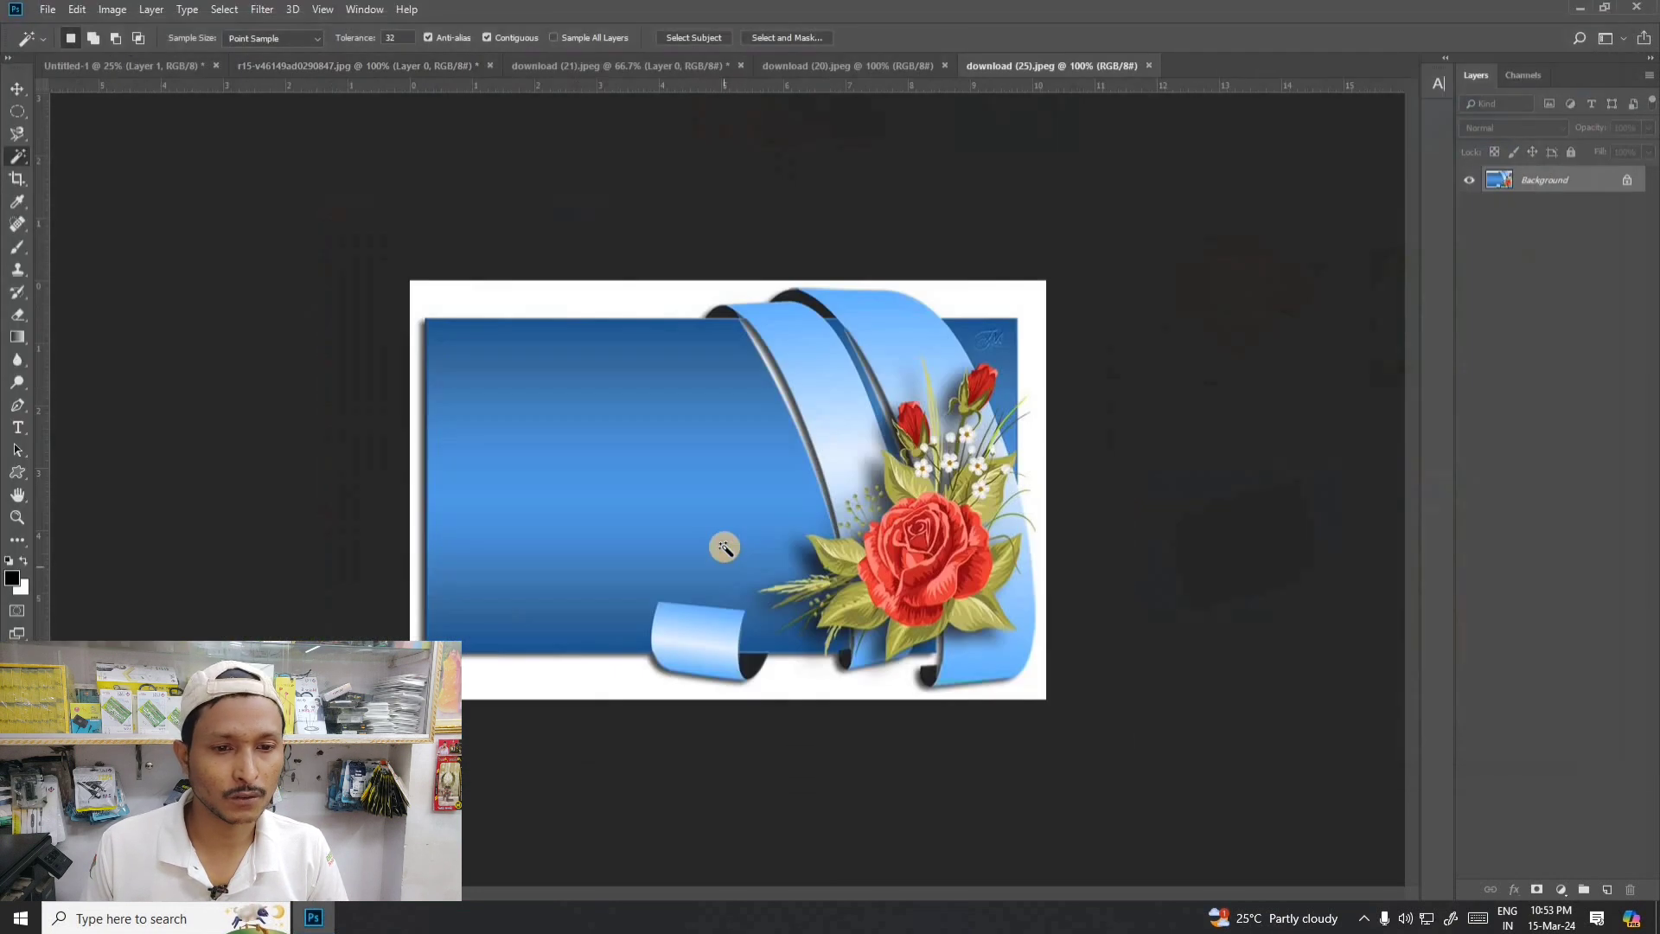
- Choose the Magic Wand tool and sample the dark blue upper area of the banner's main panel
right_click(22, 158)
left_click(88, 172)
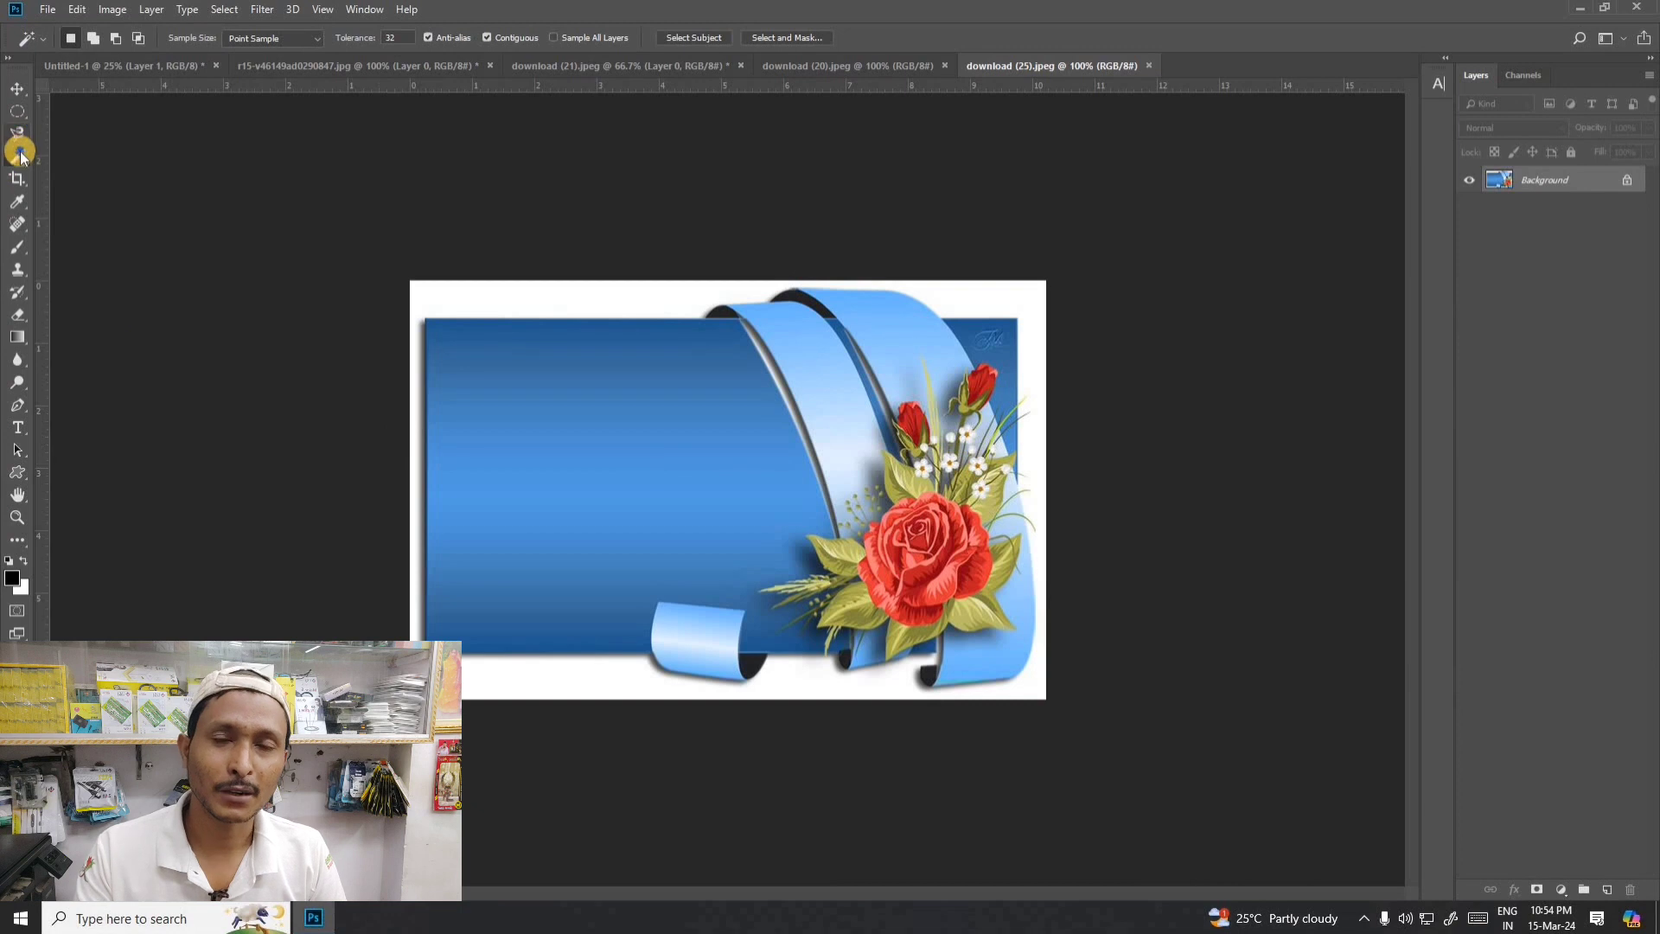
left_click_drag(21, 155, 118, 169)
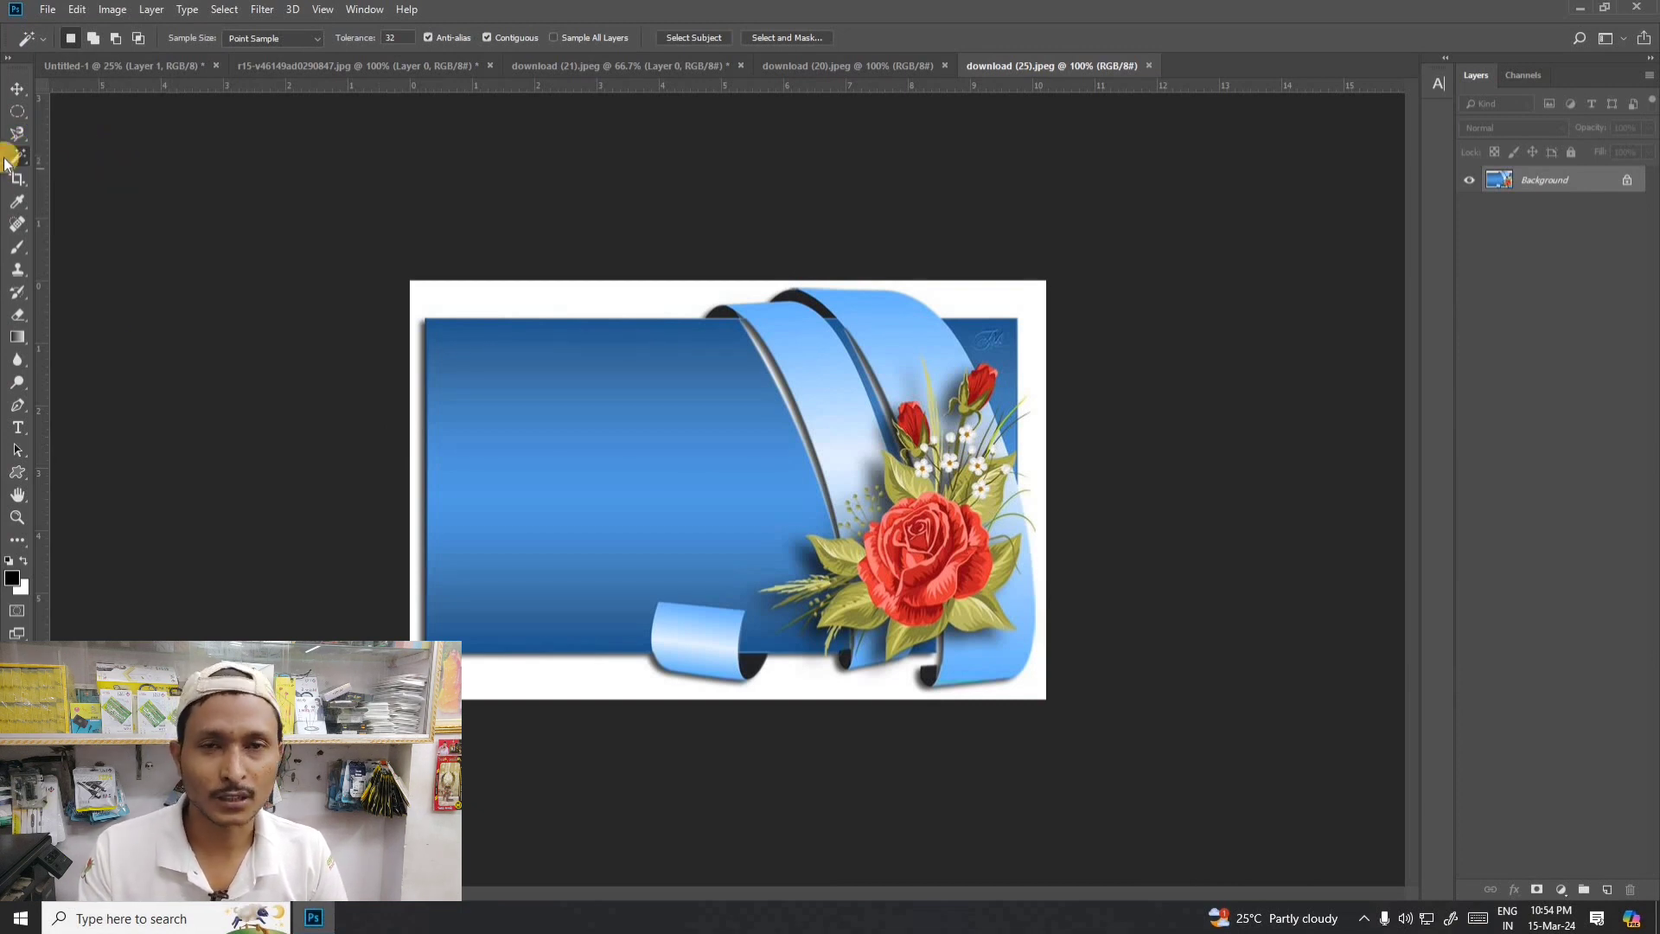
left_click_drag(18, 155, 75, 177)
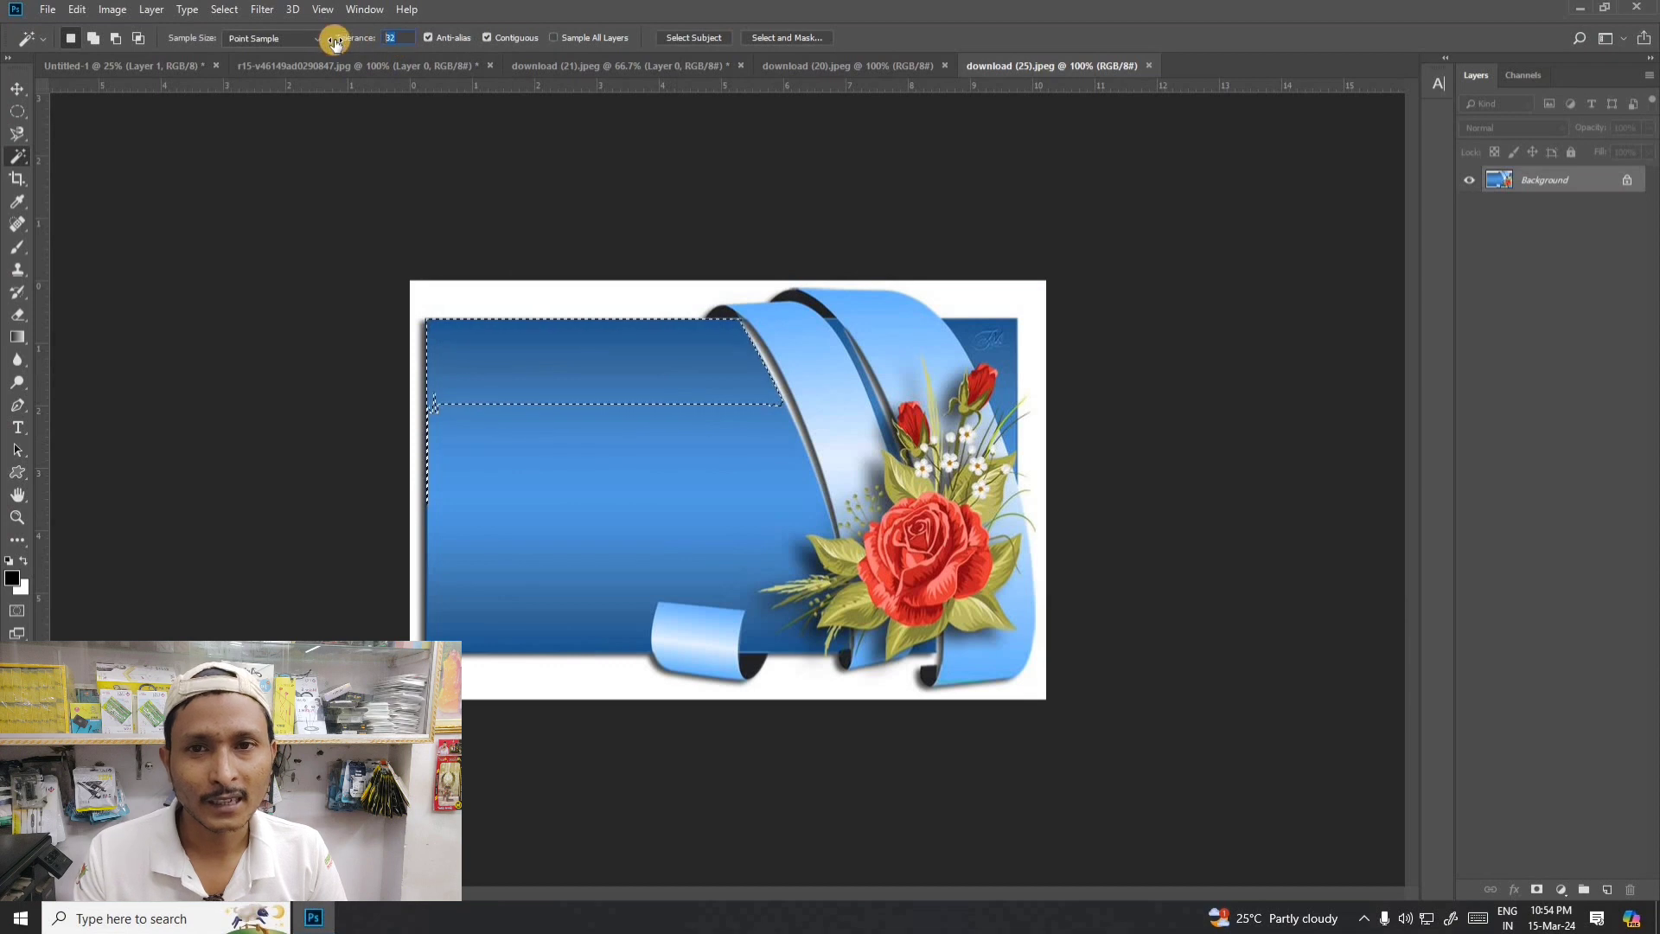
- Set the Magic Wand tolerance to 70, clear the selection and reselect the banner's blue panel
type("70")
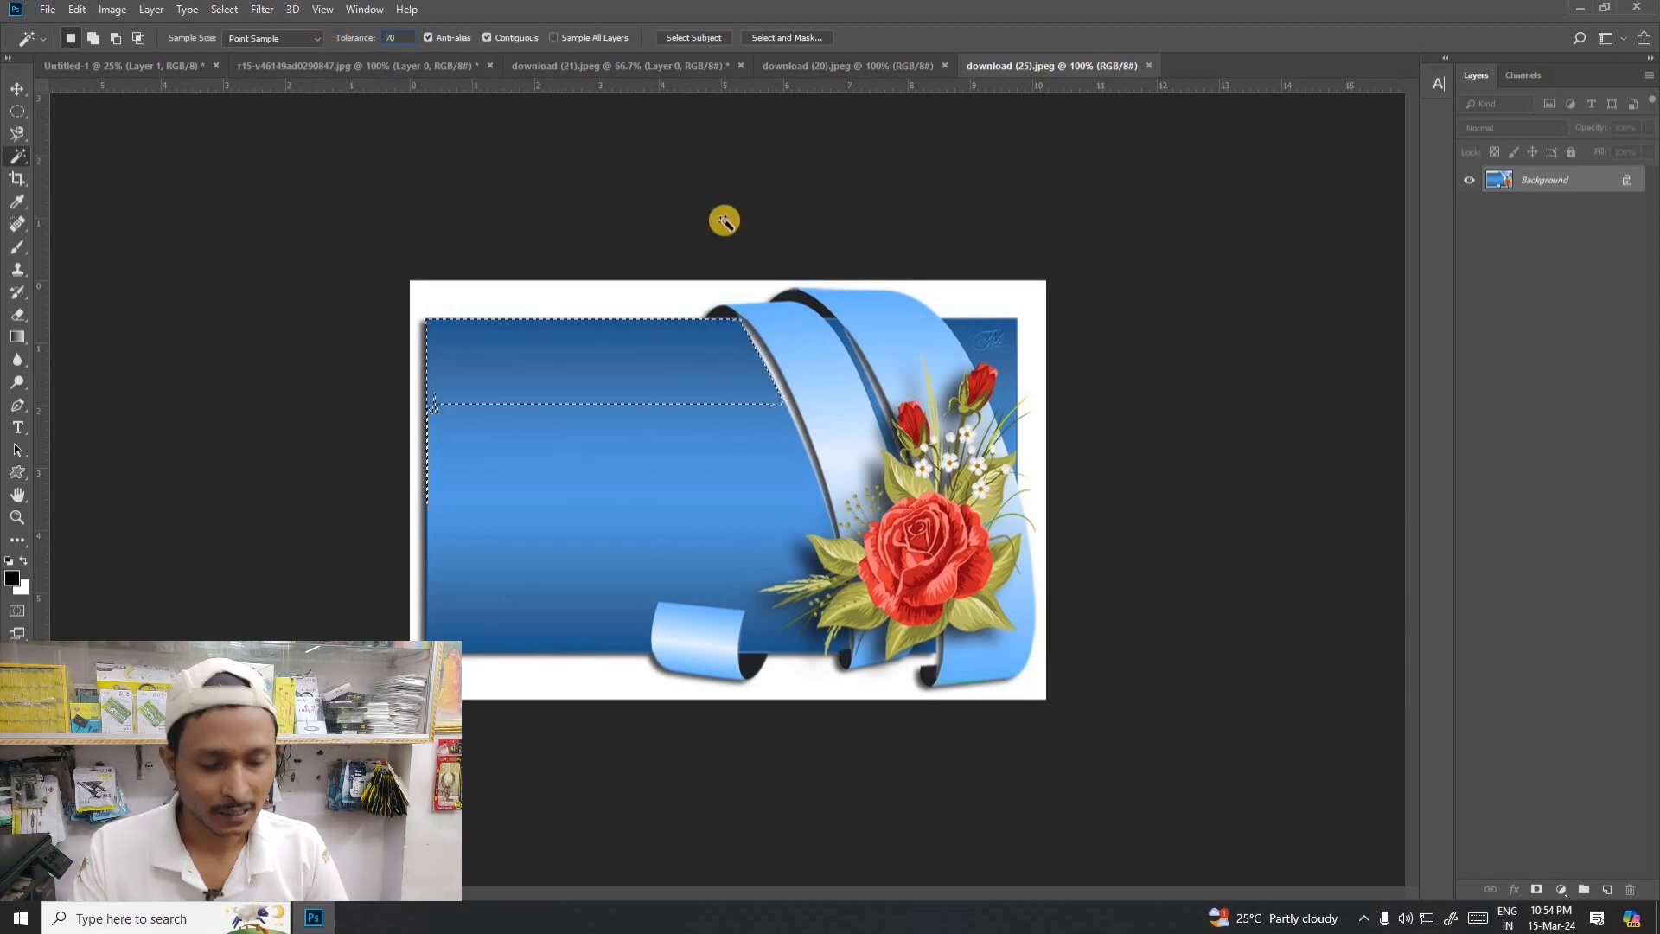
key("ctrl+d")
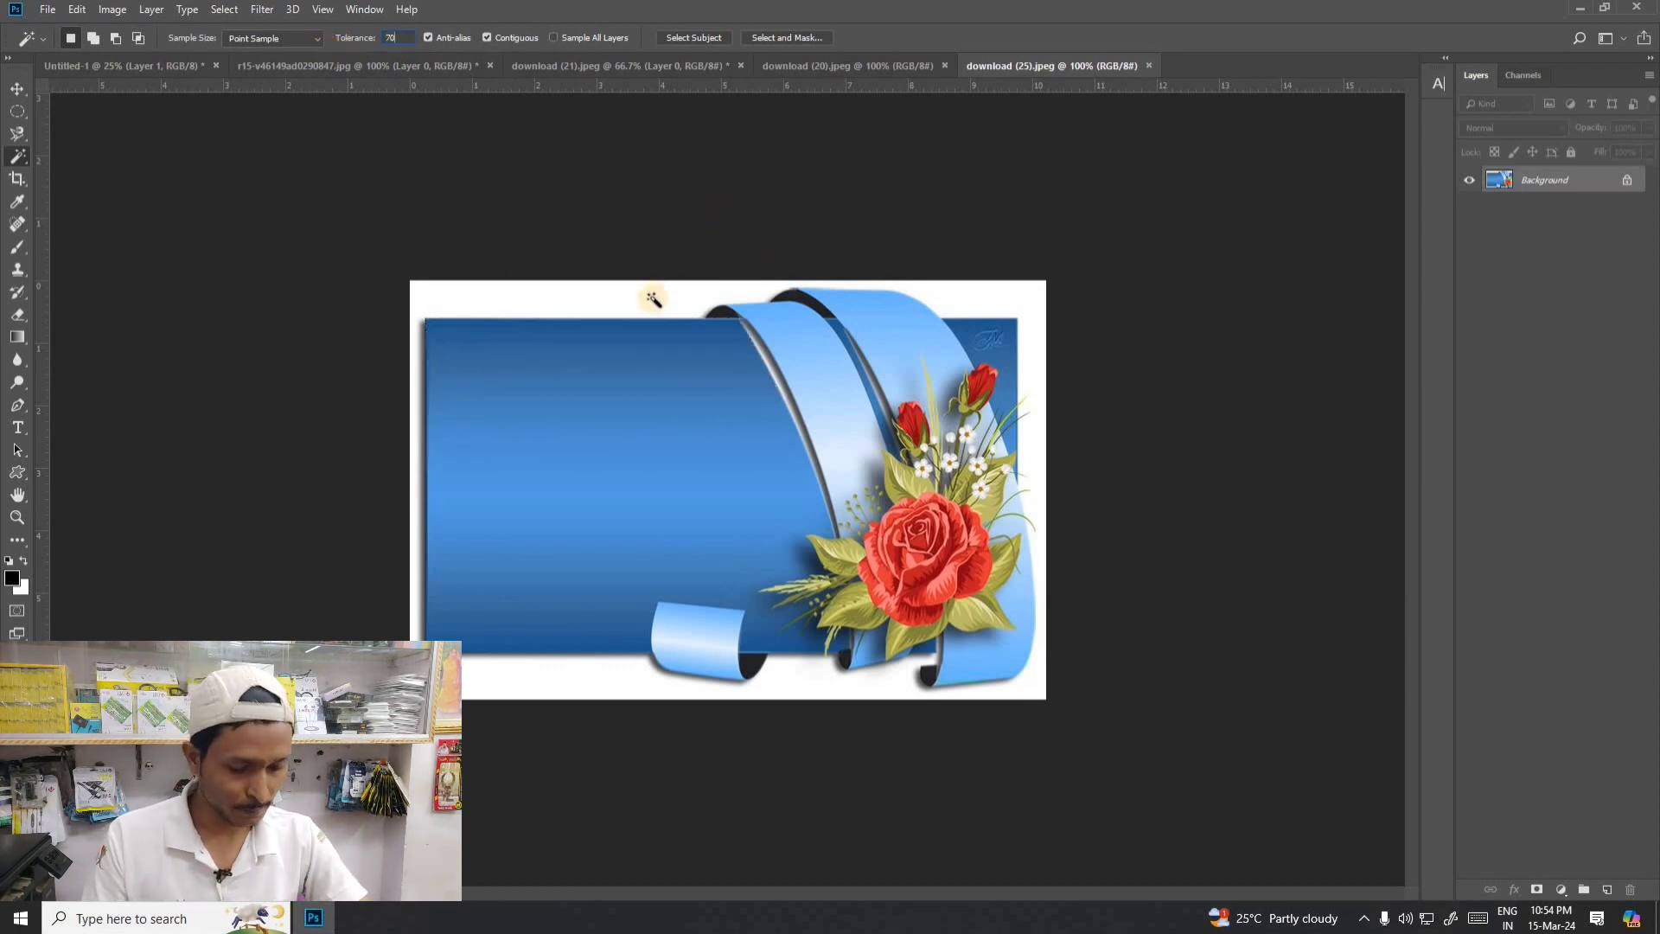
left_click(564, 367)
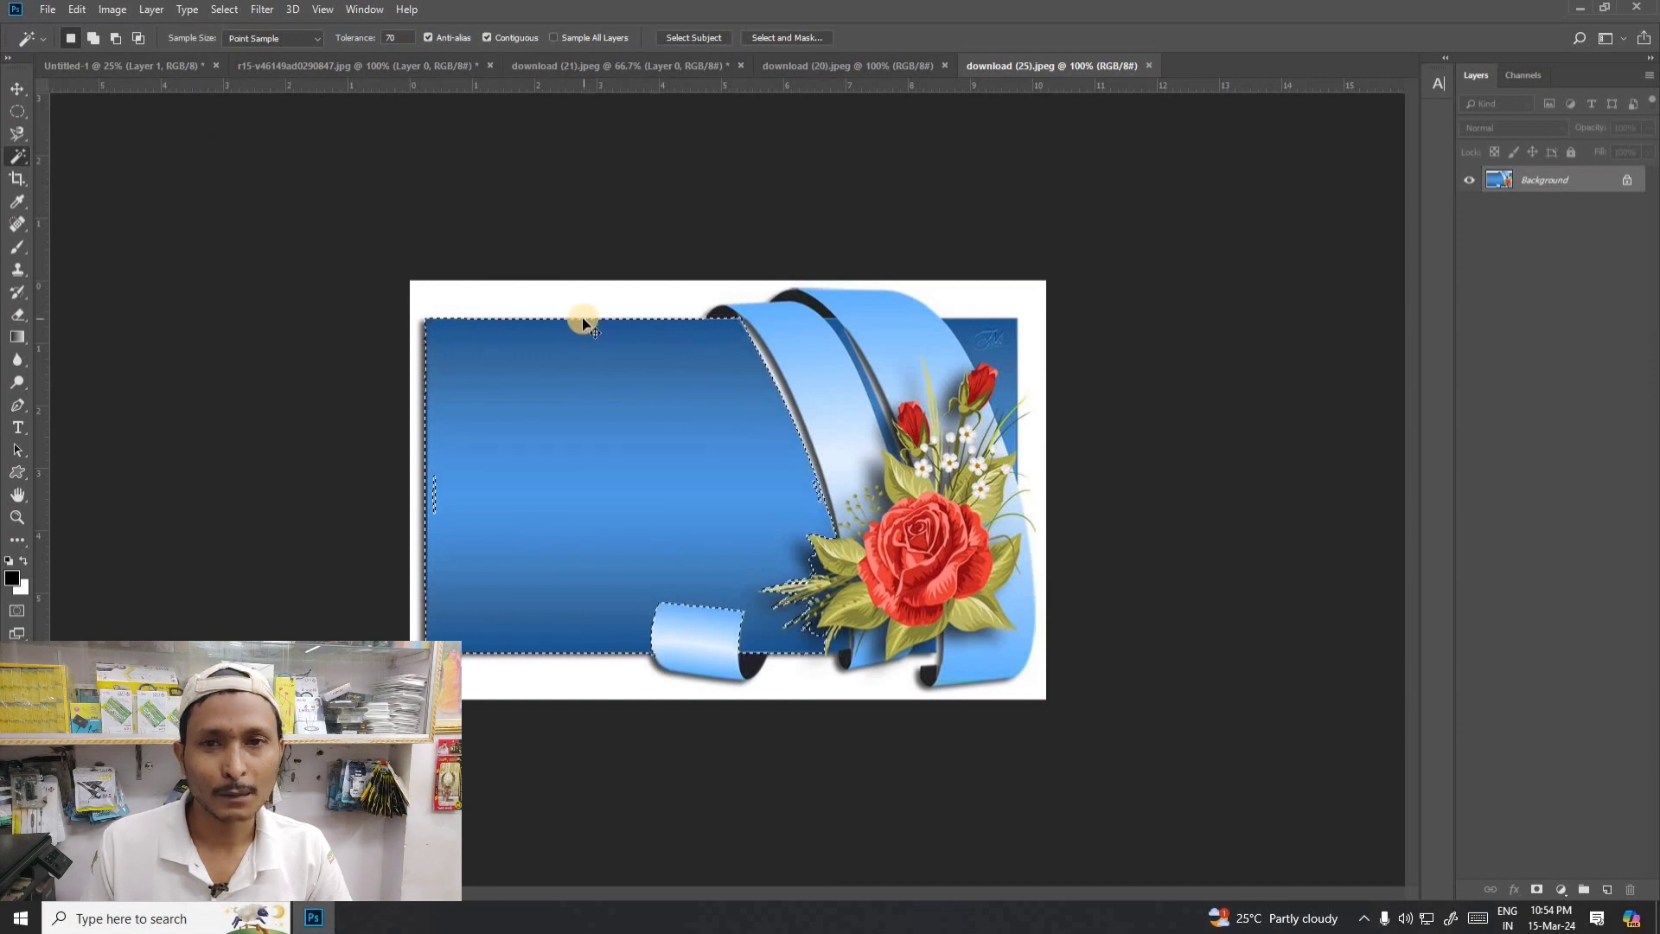
- Clear the selection, set the Magic Wand tolerance to 80 and select the blue panel again
key("ctrl+d")
left_click(413, 39)
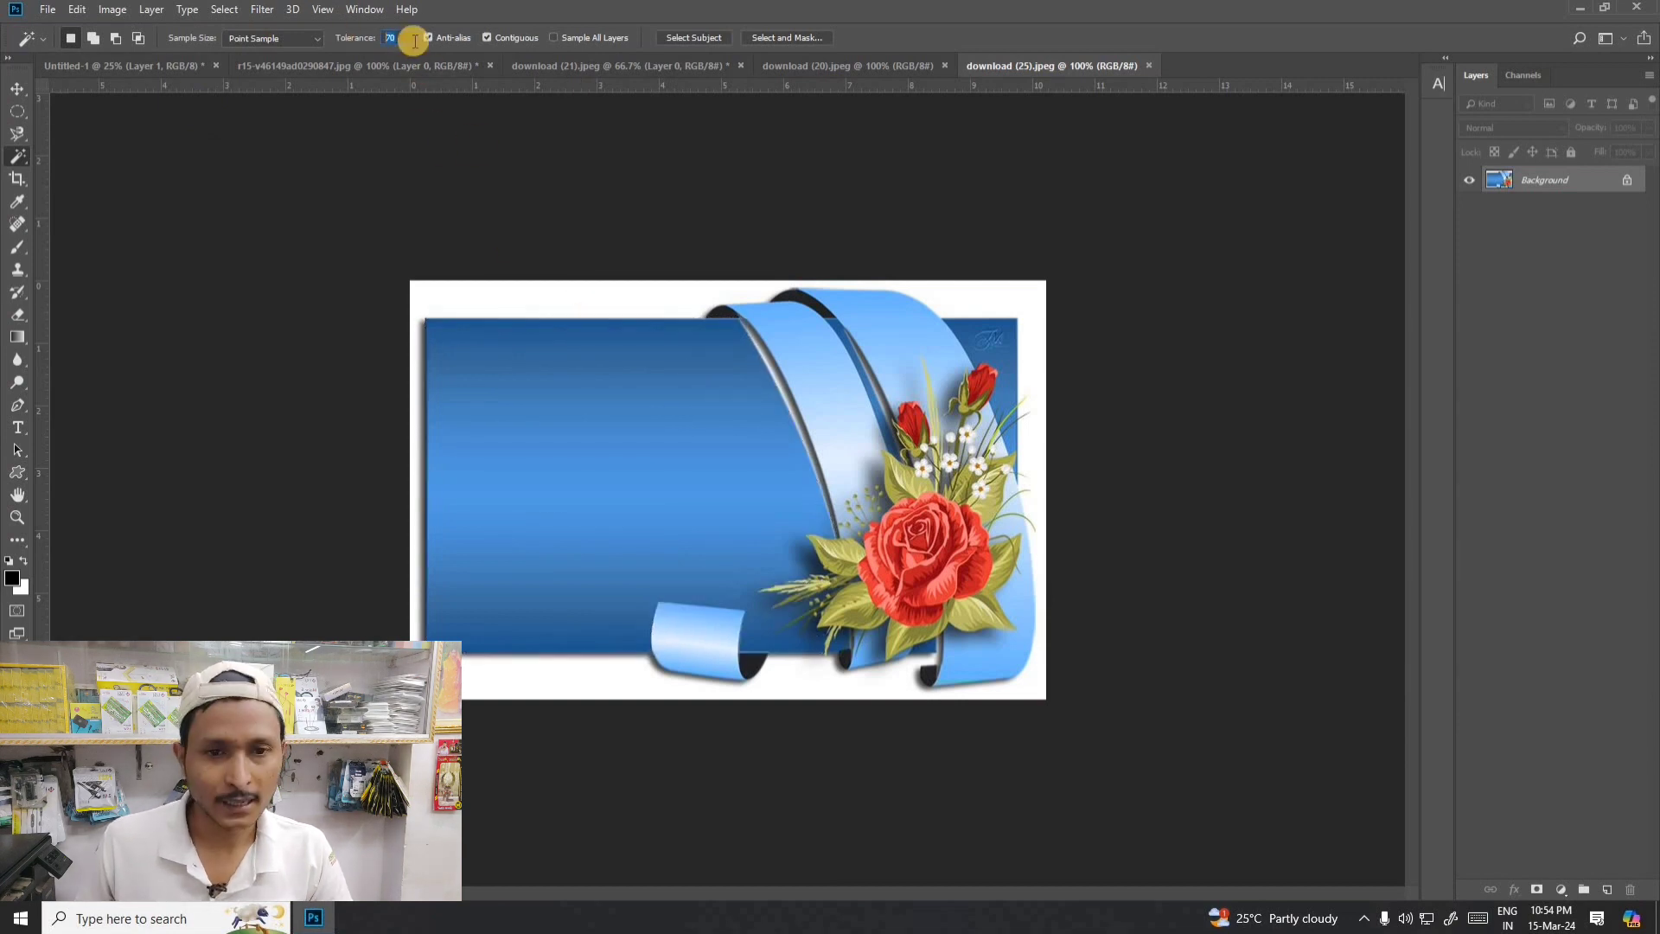
type("80")
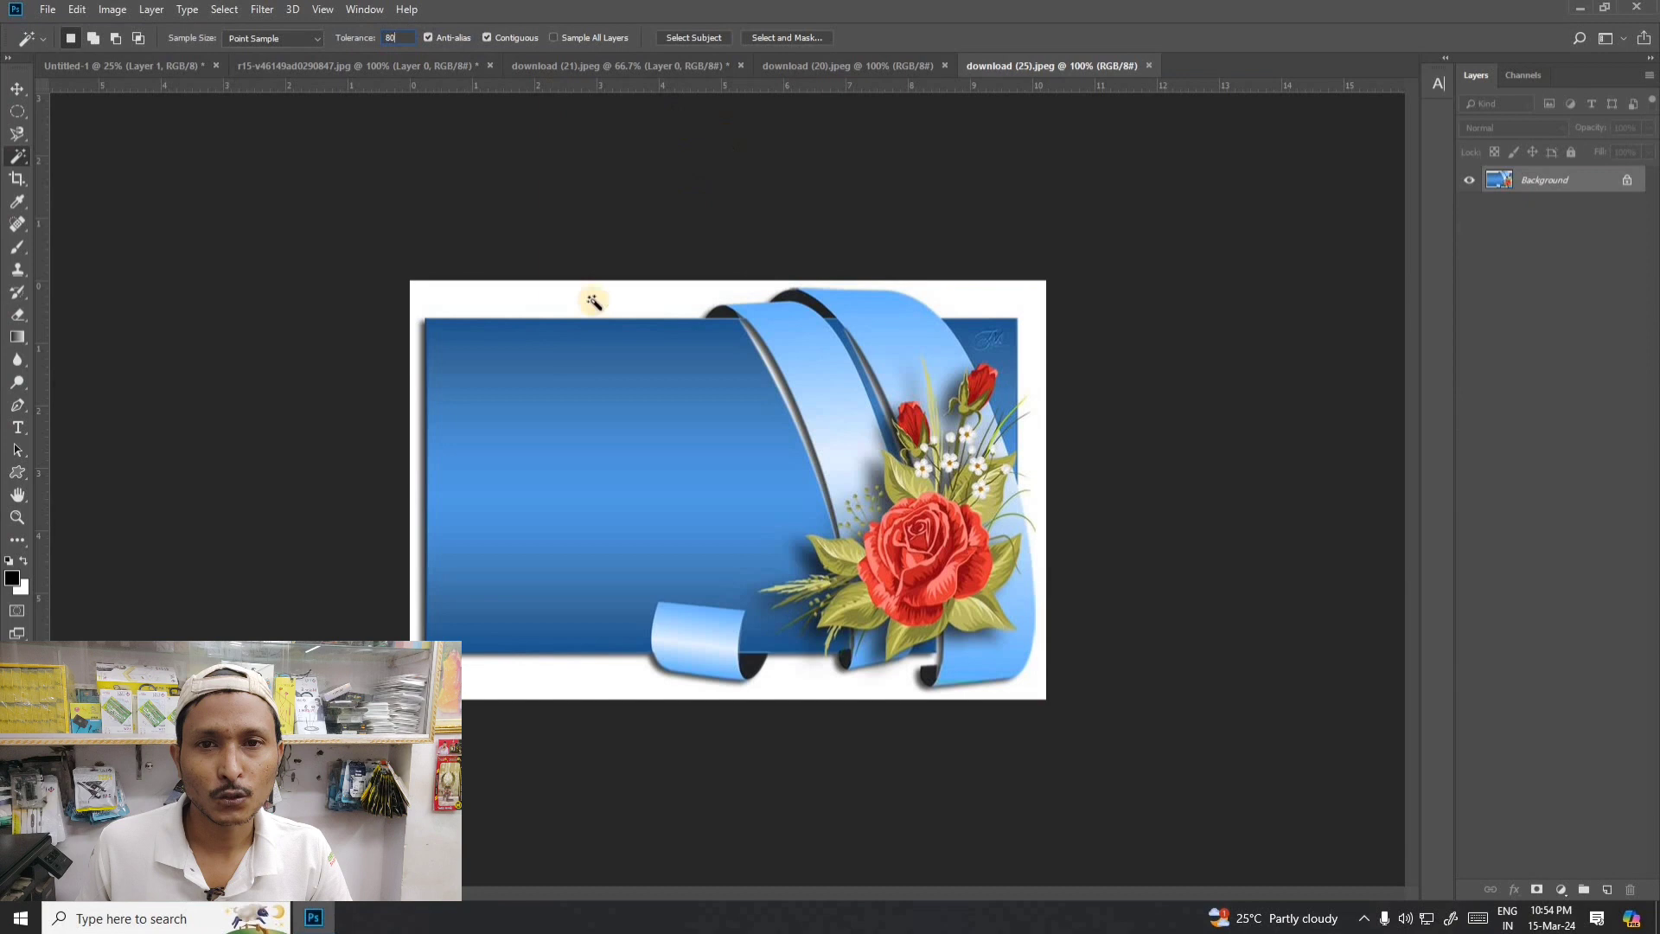
left_click(587, 384)
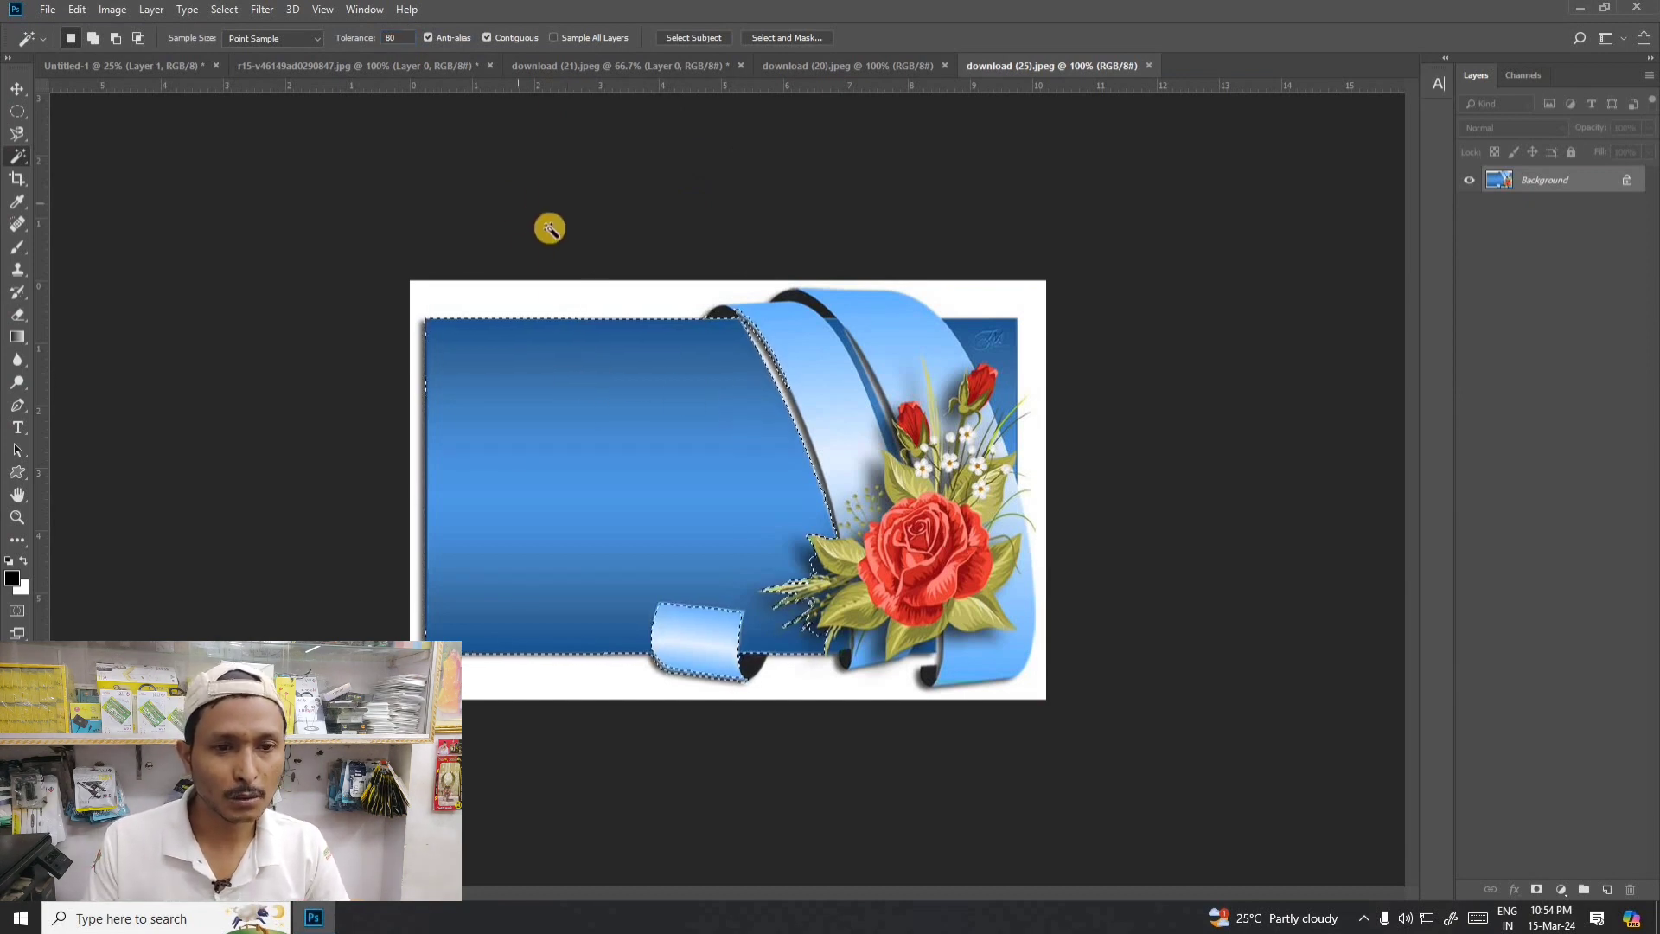
- Open the hand-and-phone image mobile-icon-png-2356 from the Downloads folder
key("ctrl+o")
scroll(776, 489, "down", 5)
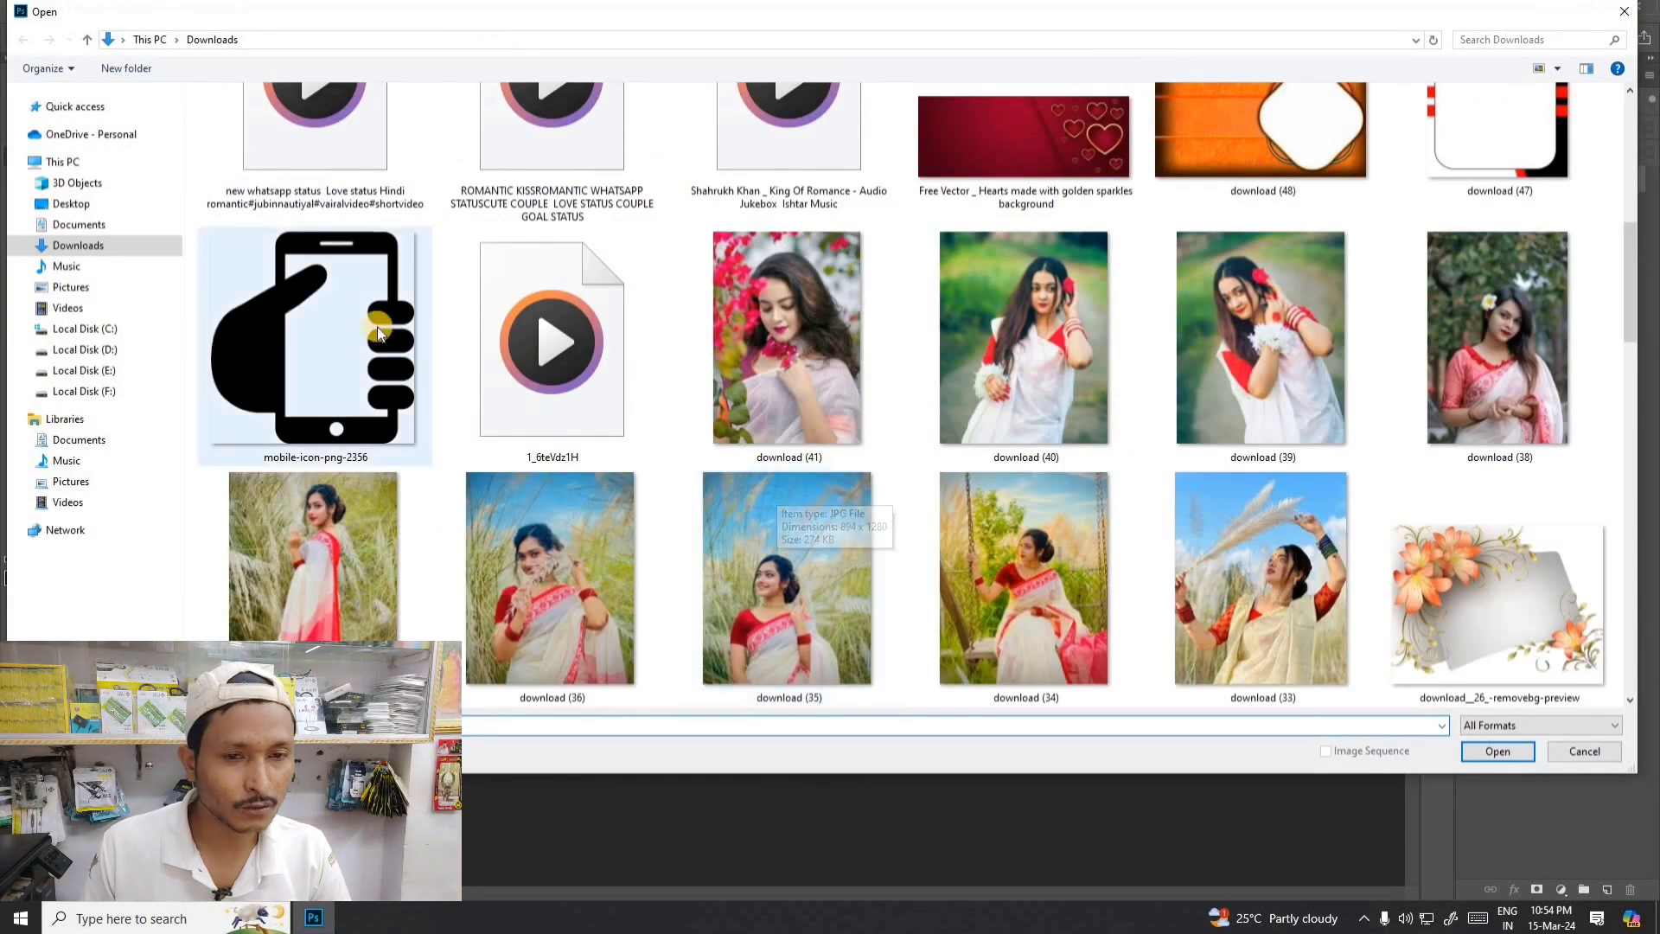
double_click(375, 327)
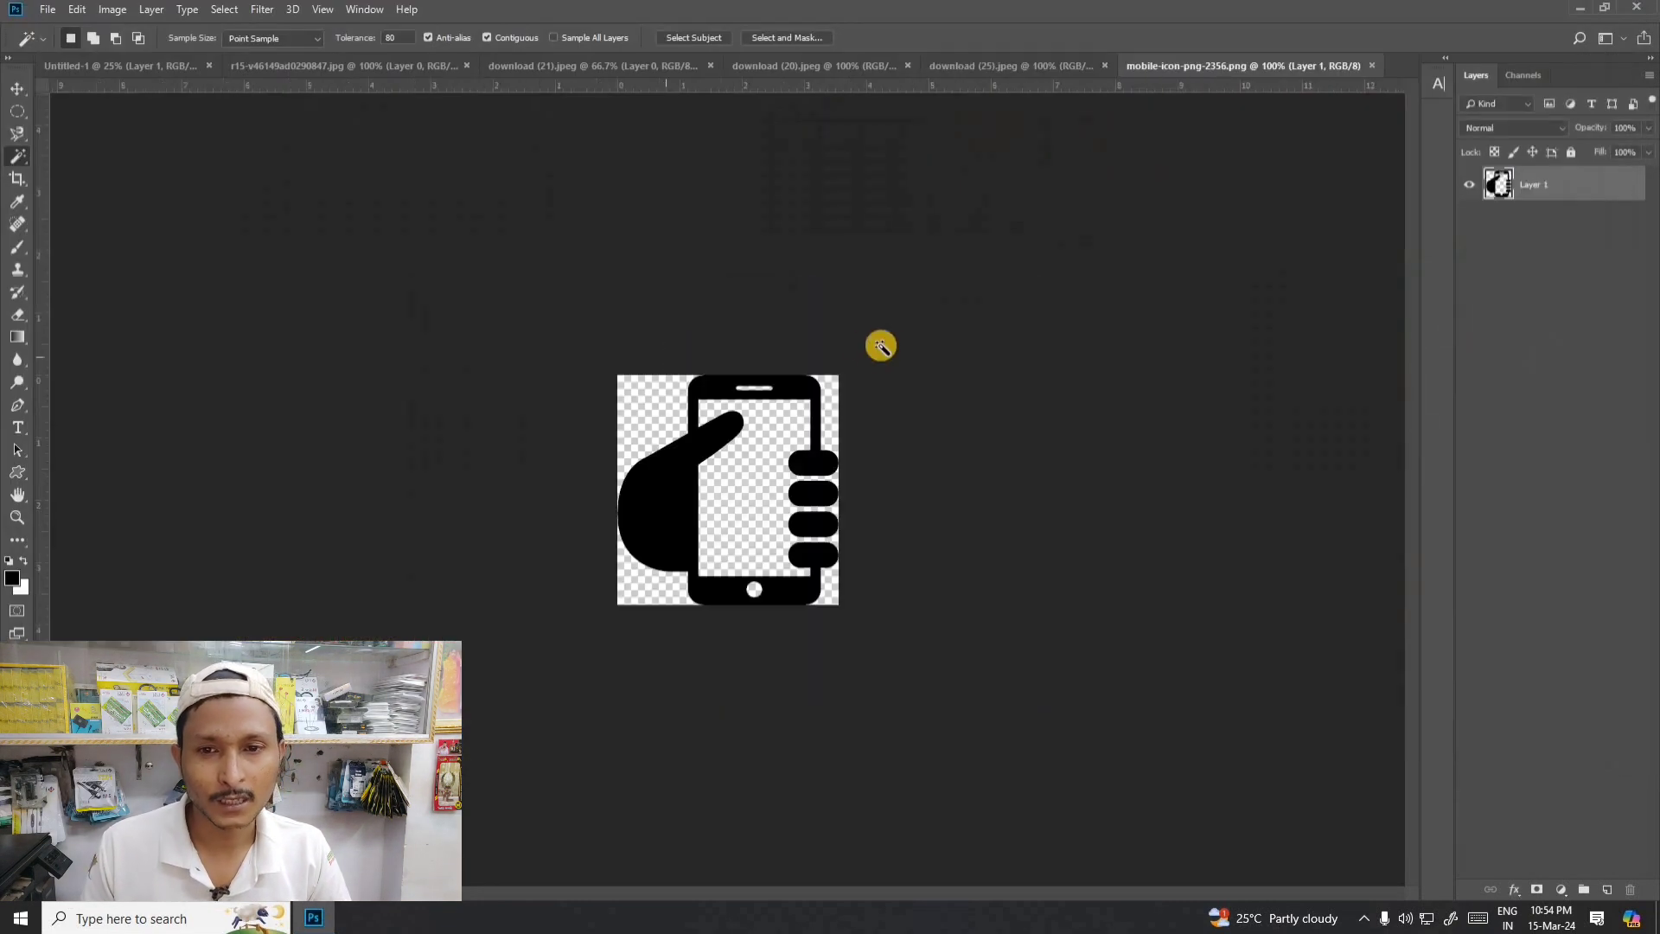
- Select the black hand-and-phone shape with the Magic Wand, then hide and show its layer to check the selection outline
key("ctrl+plus")
key("ctrl+plus")
key("ctrl+minus")
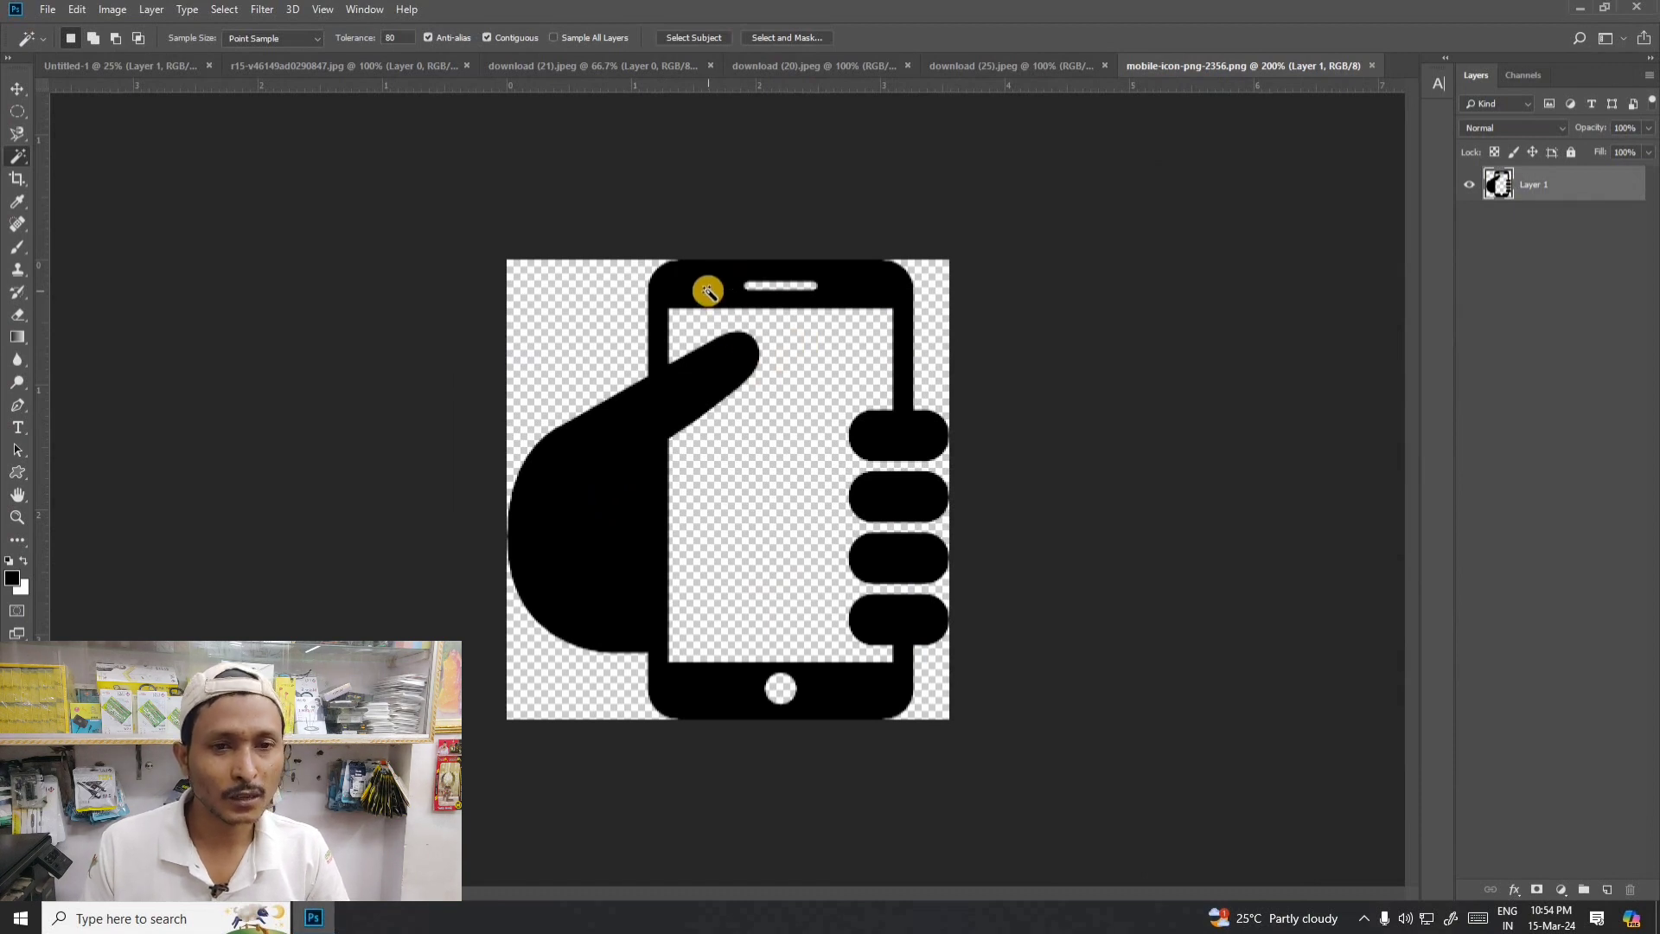
left_click(584, 469)
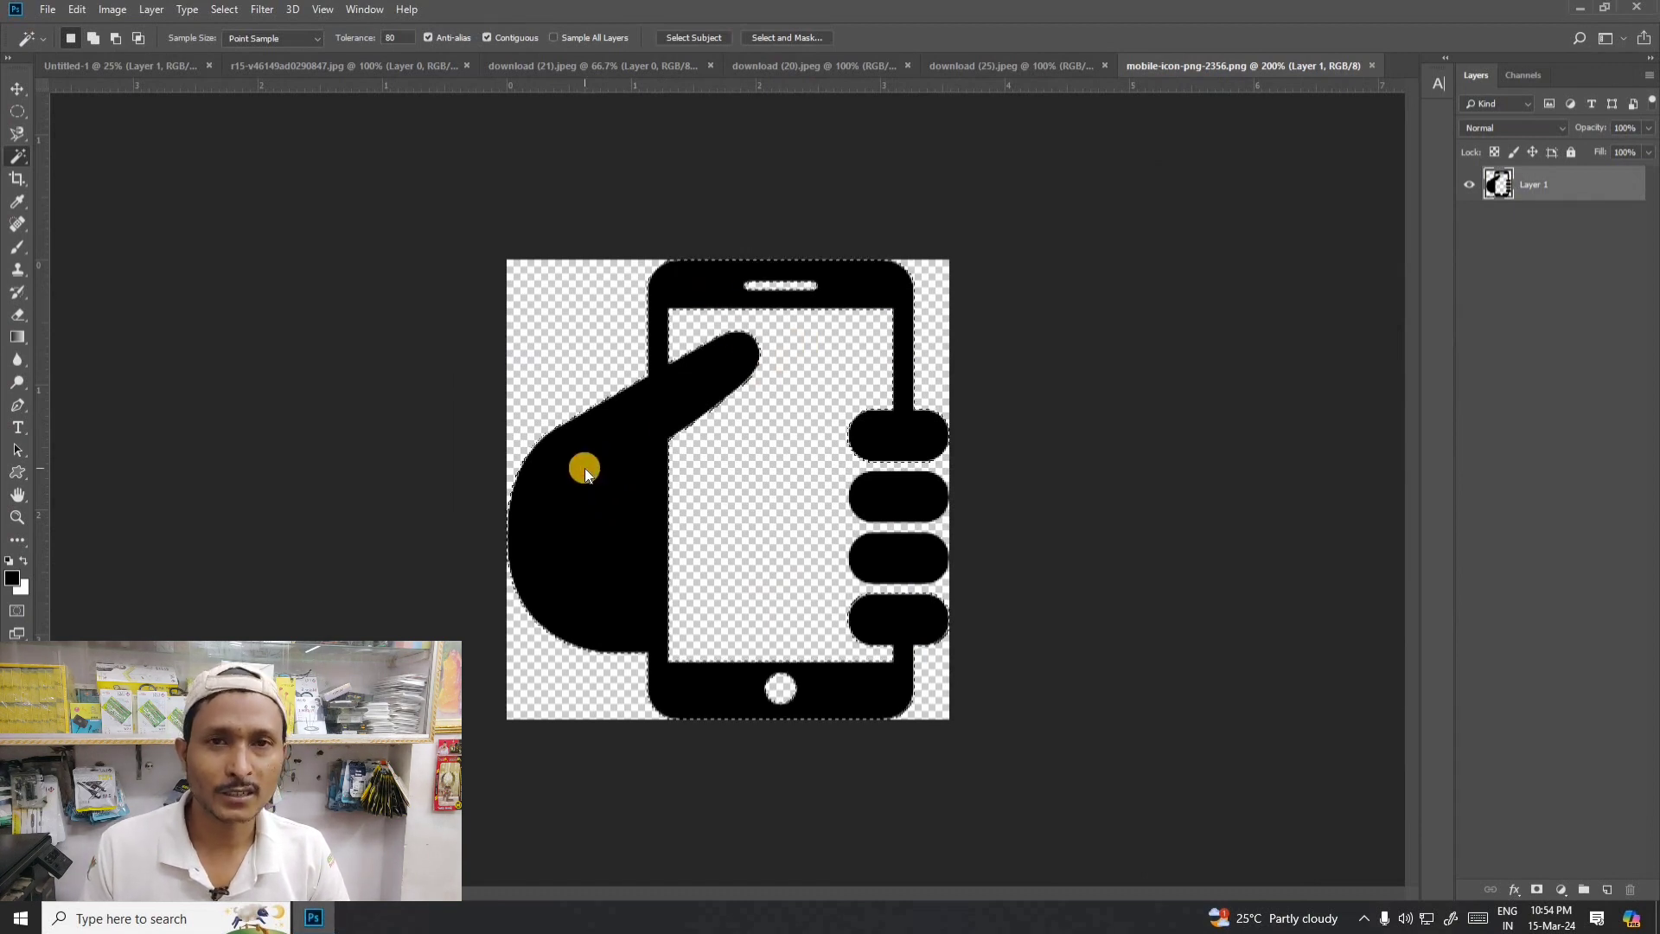
left_click(744, 297)
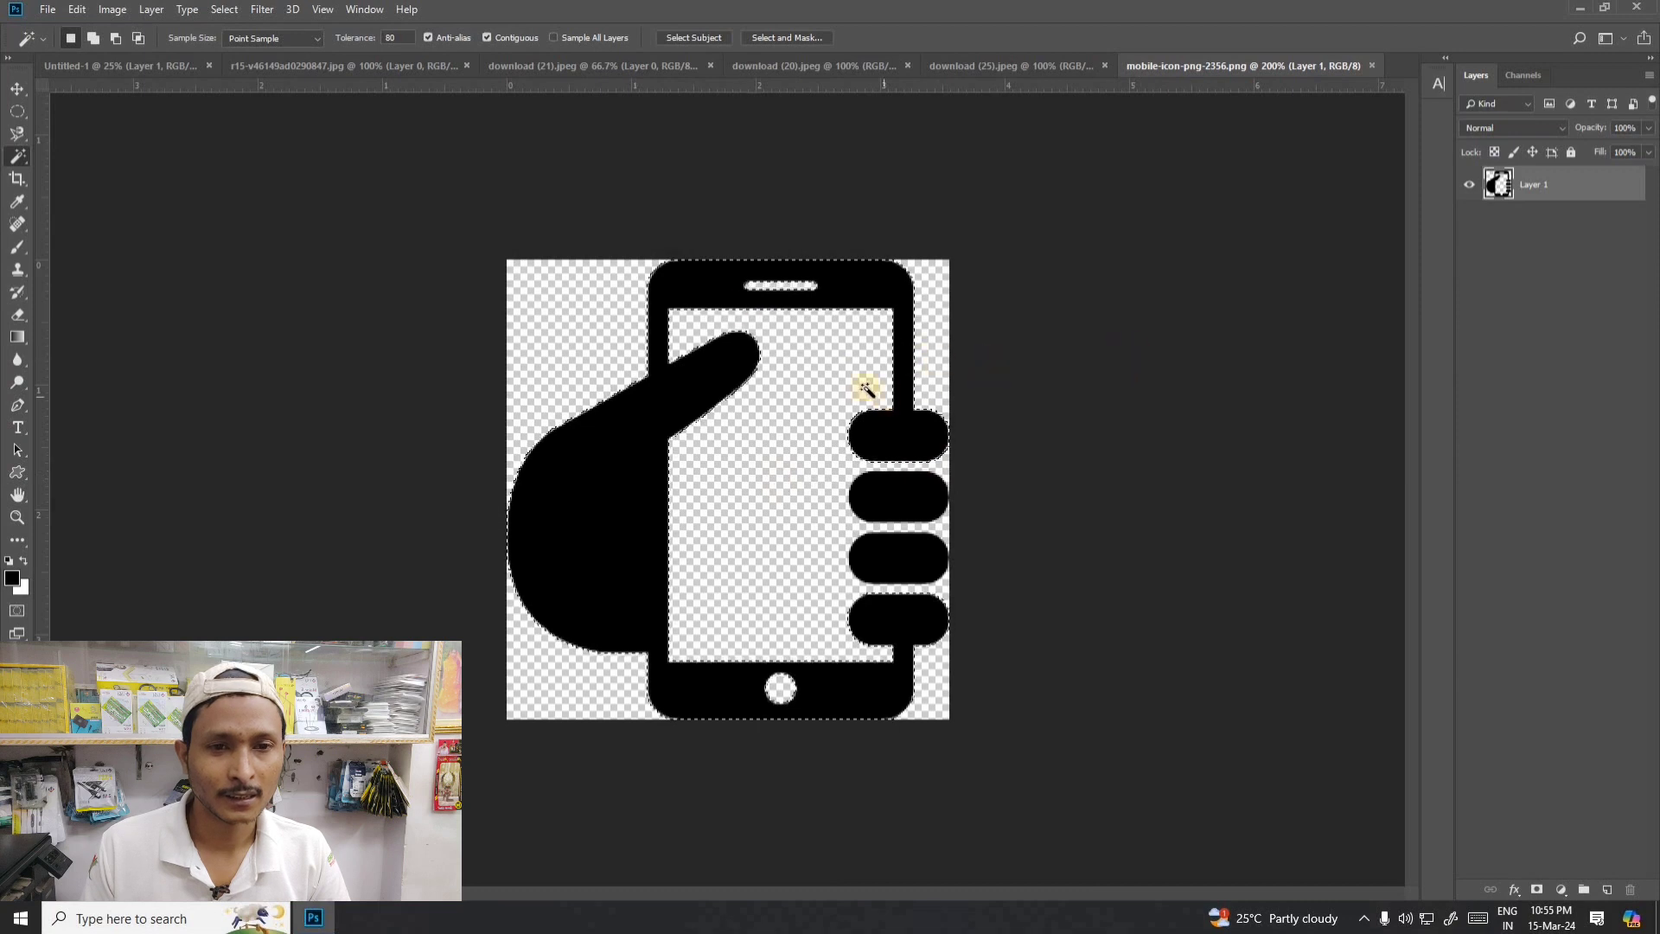
left_click(1470, 186)
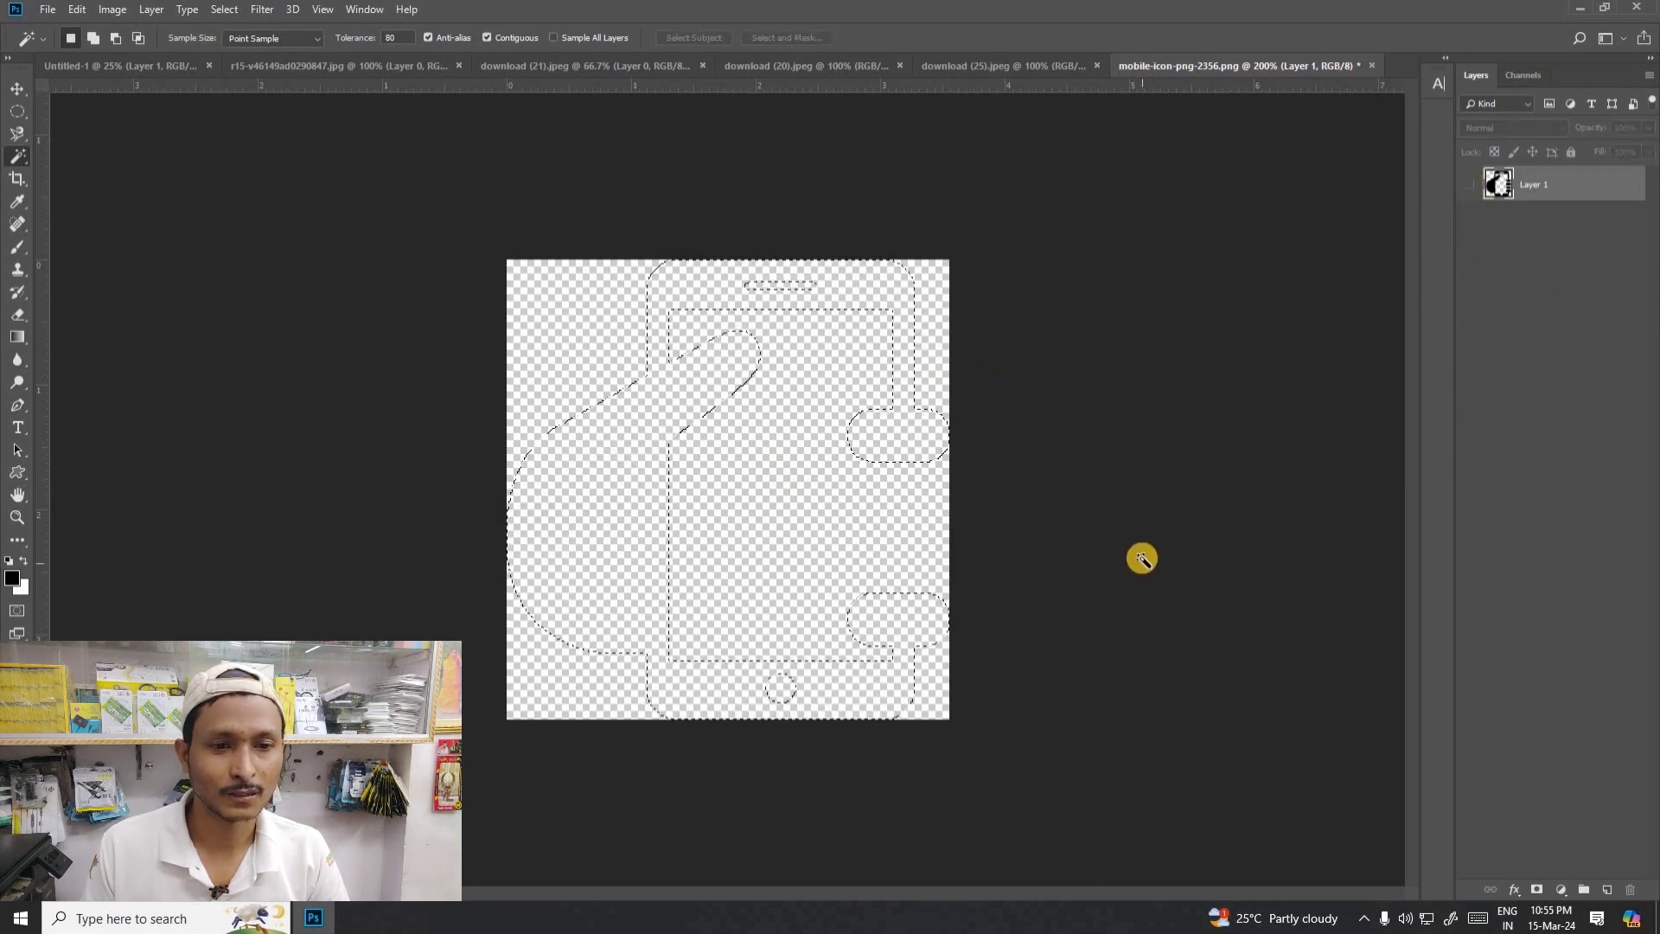
left_click(1469, 184)
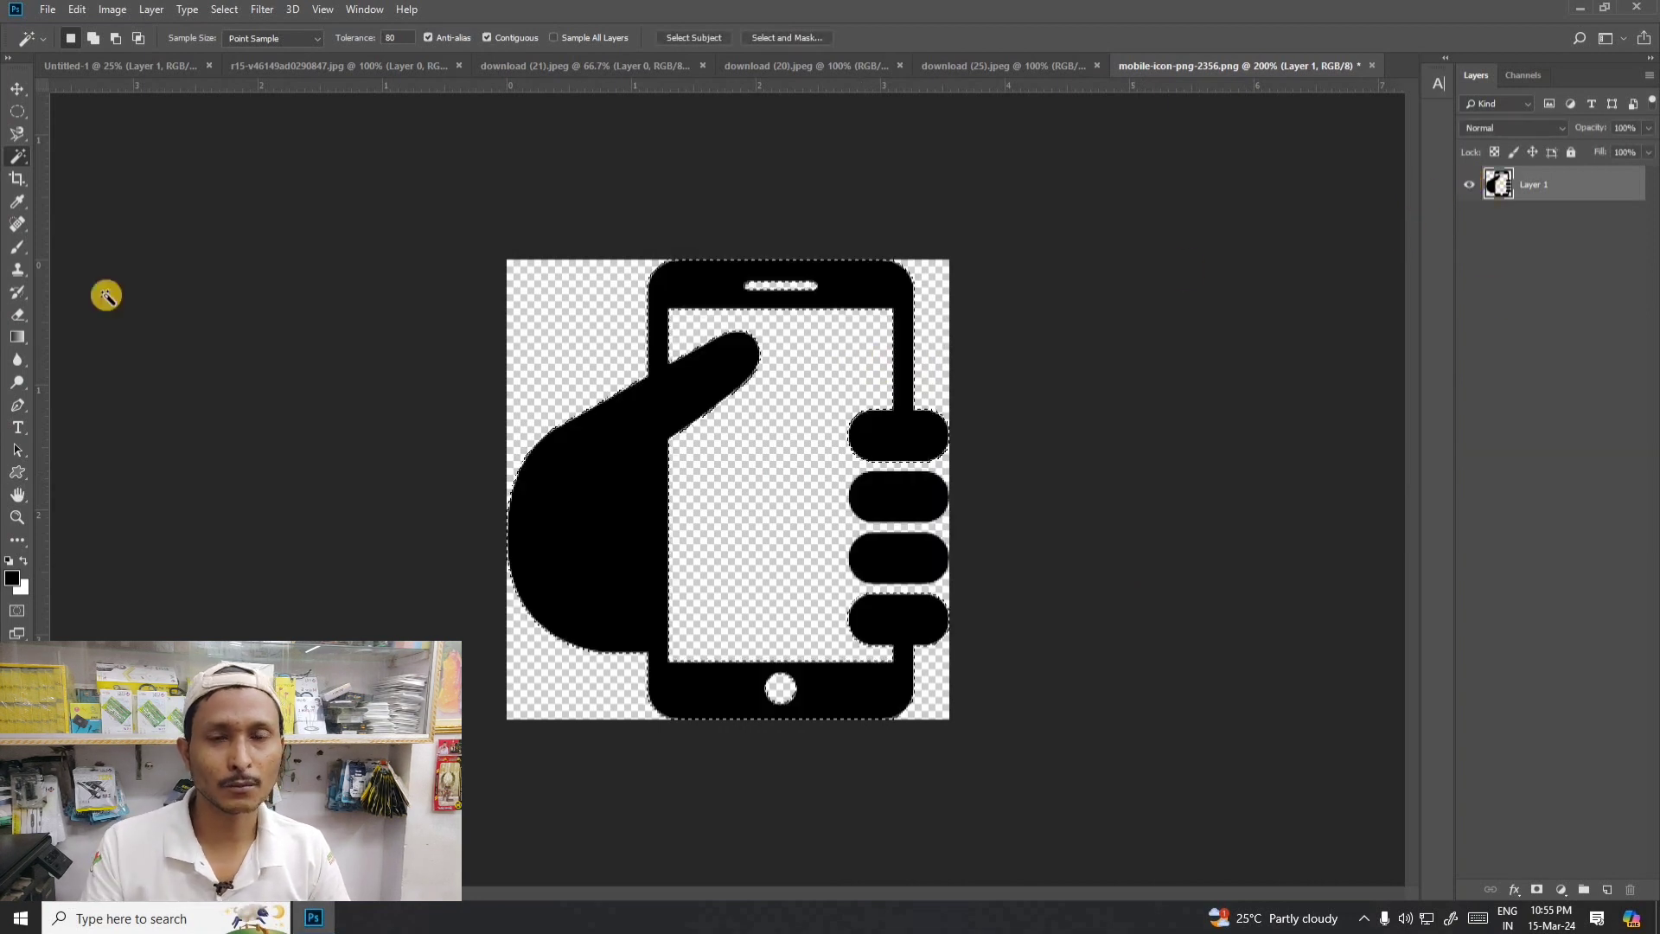
- Switch to the motorcycle image and close it without saving
left_click(429, 65)
left_click(480, 66)
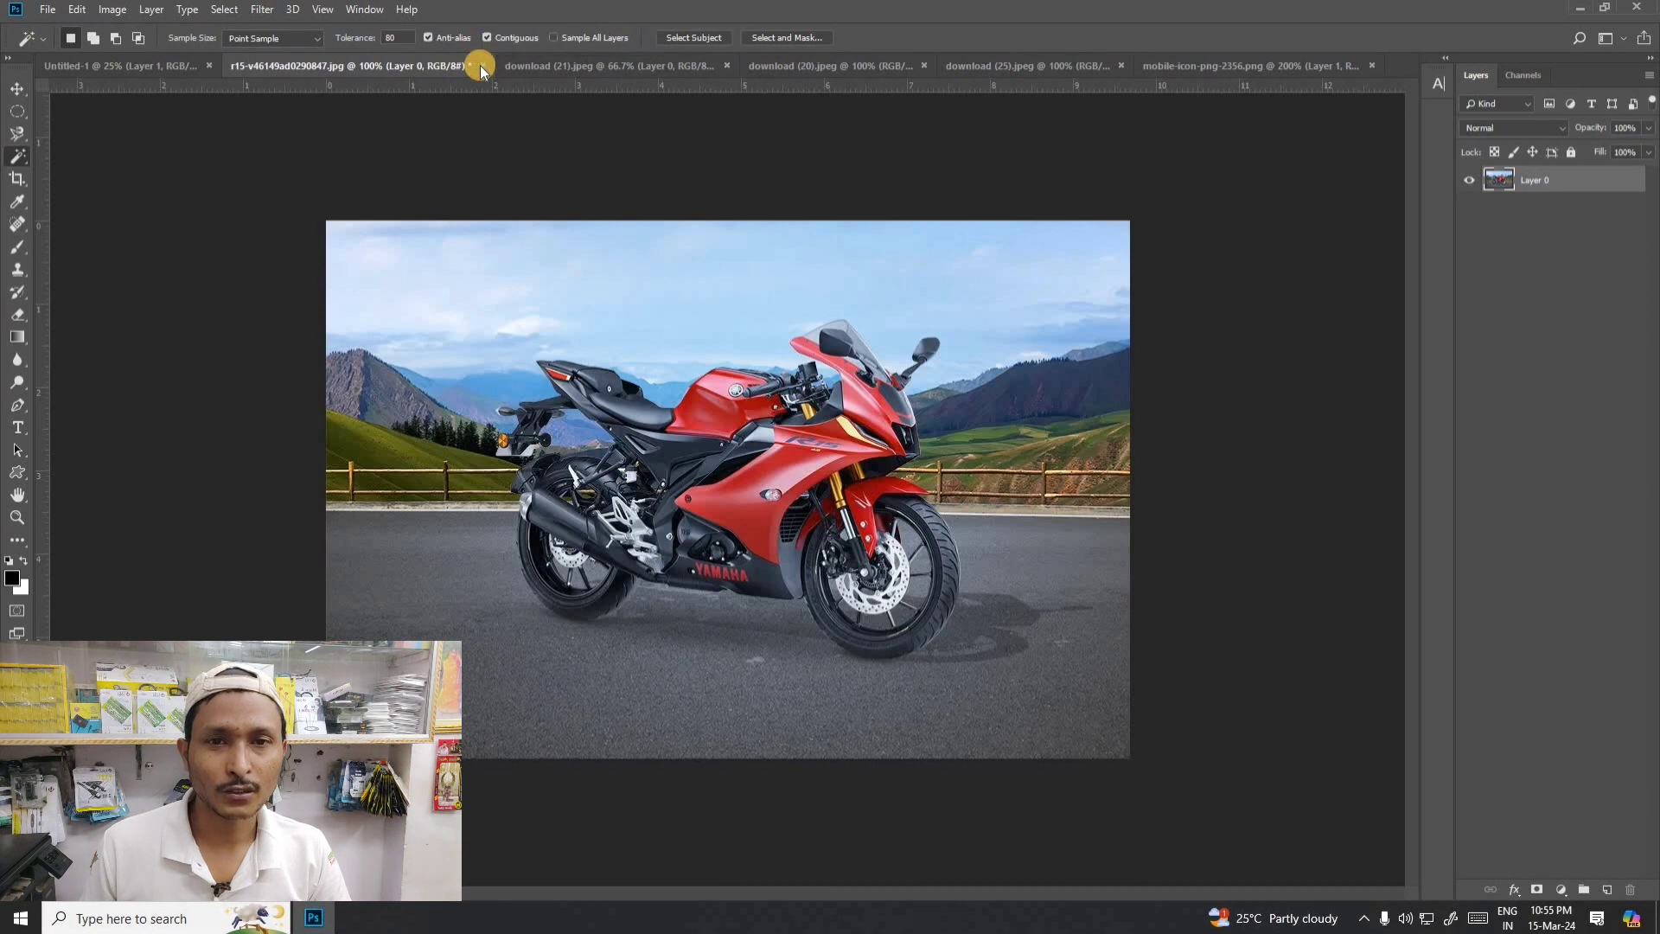
left_click(807, 342)
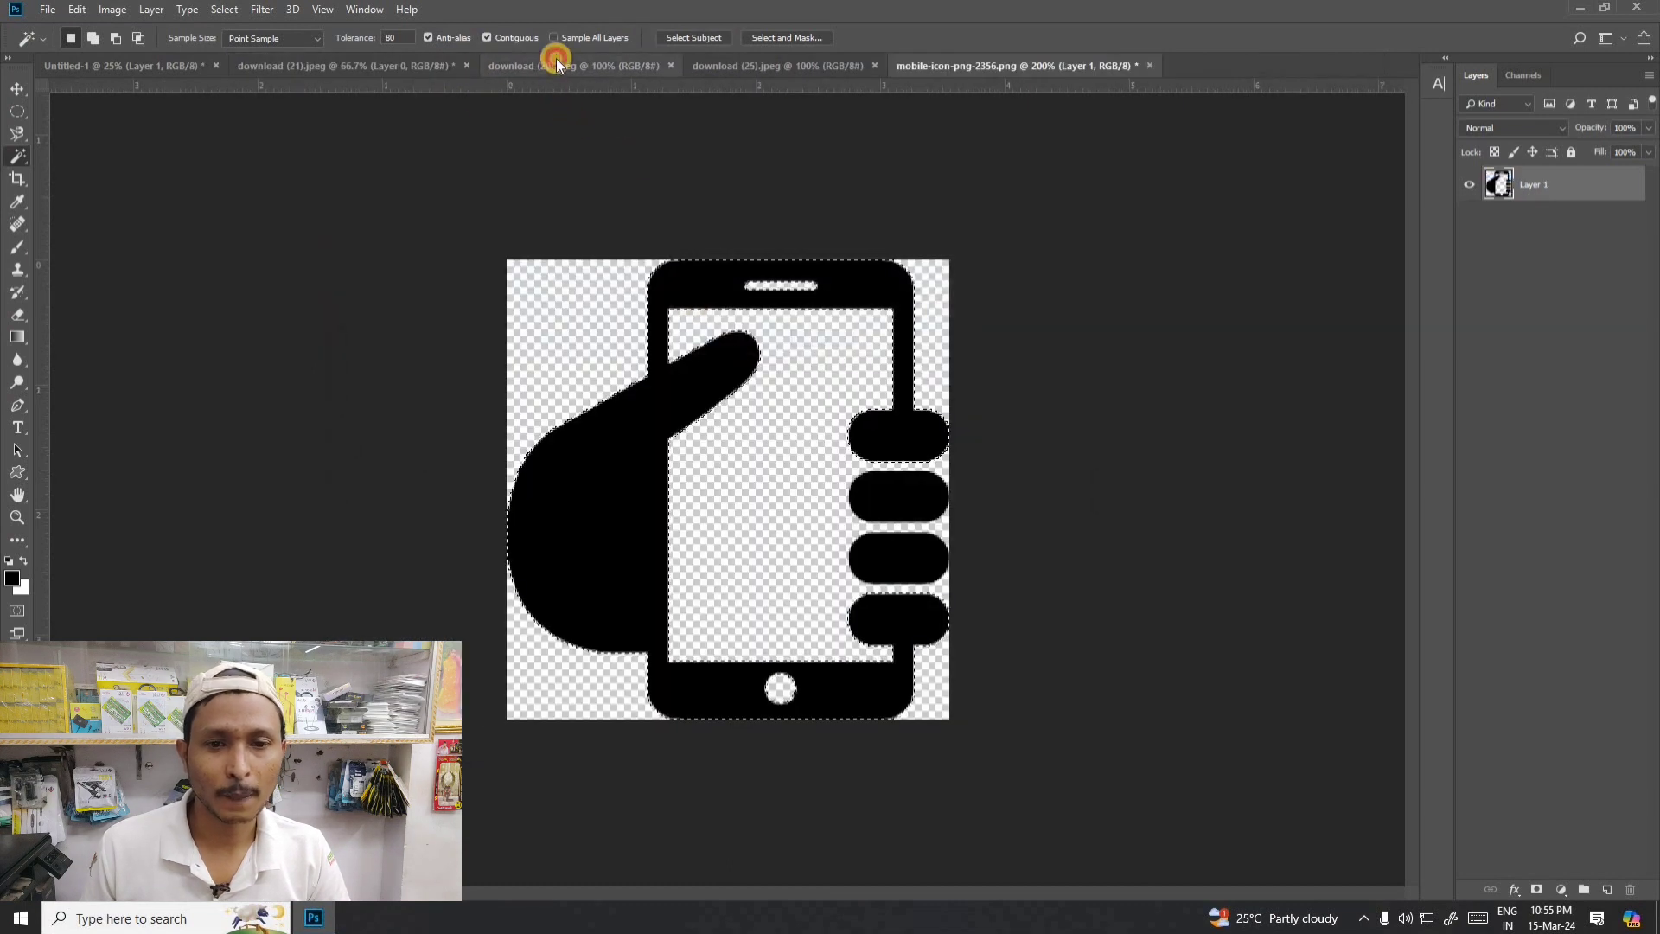
- Switch to the rose image download (20) and sample its pale pink panel with the Magic Wand
left_click(558, 66)
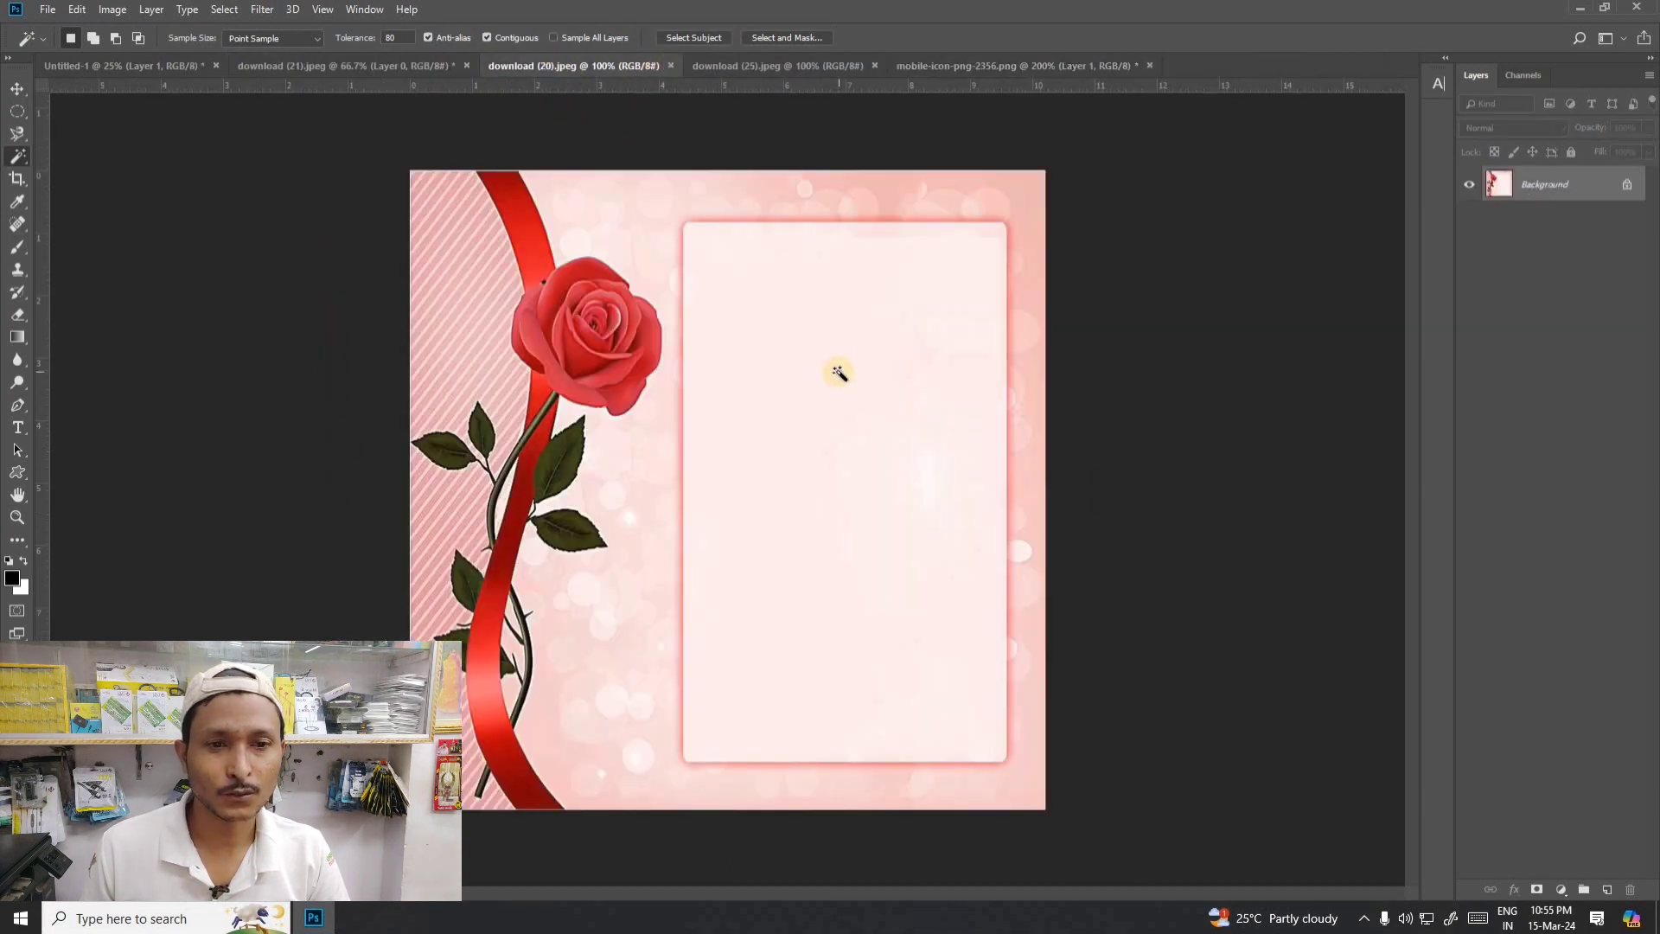
left_click(839, 371)
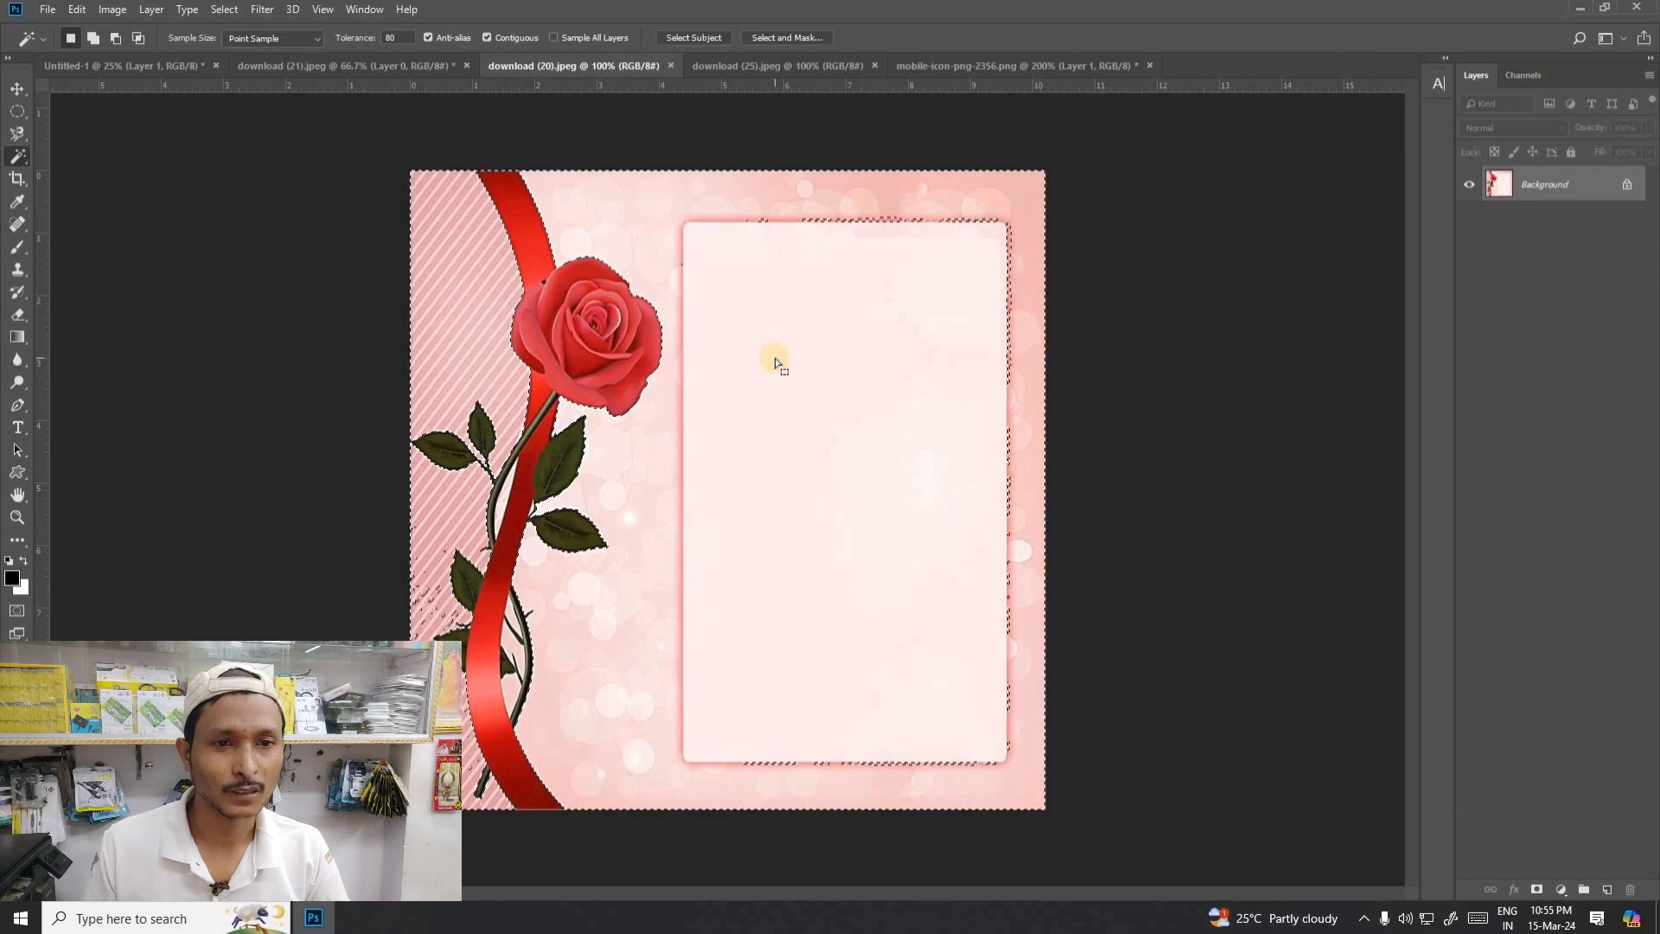
- Close the rose image download (20) and the blue banner image download (25)
left_click(671, 65)
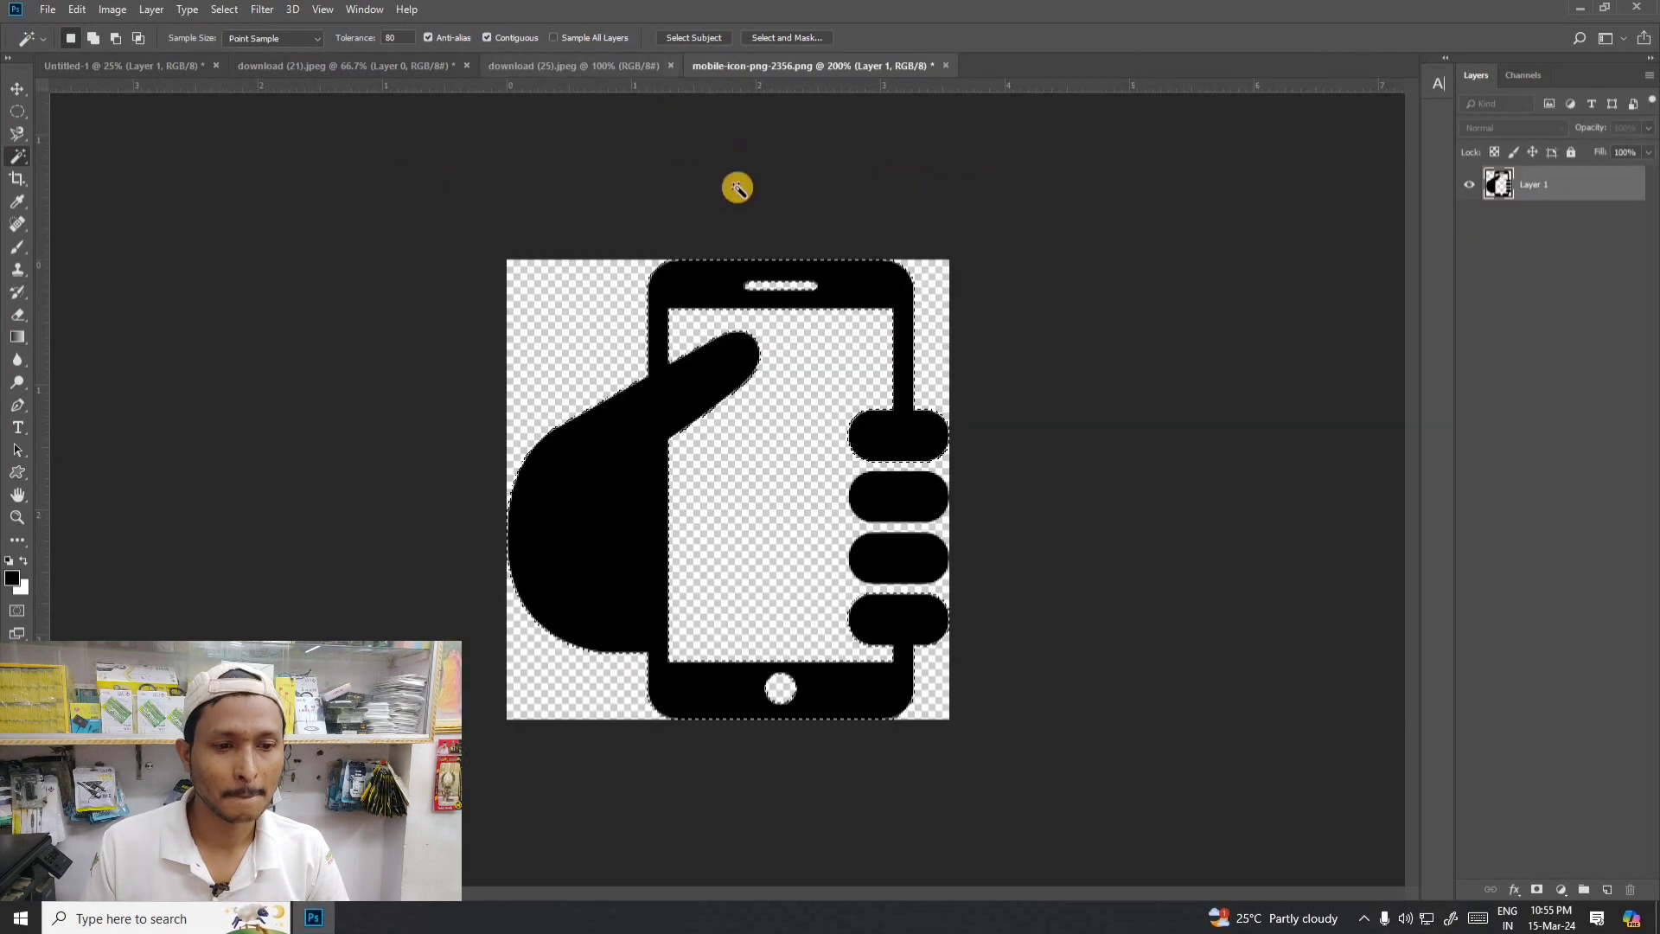
left_click(626, 60)
left_click(671, 65)
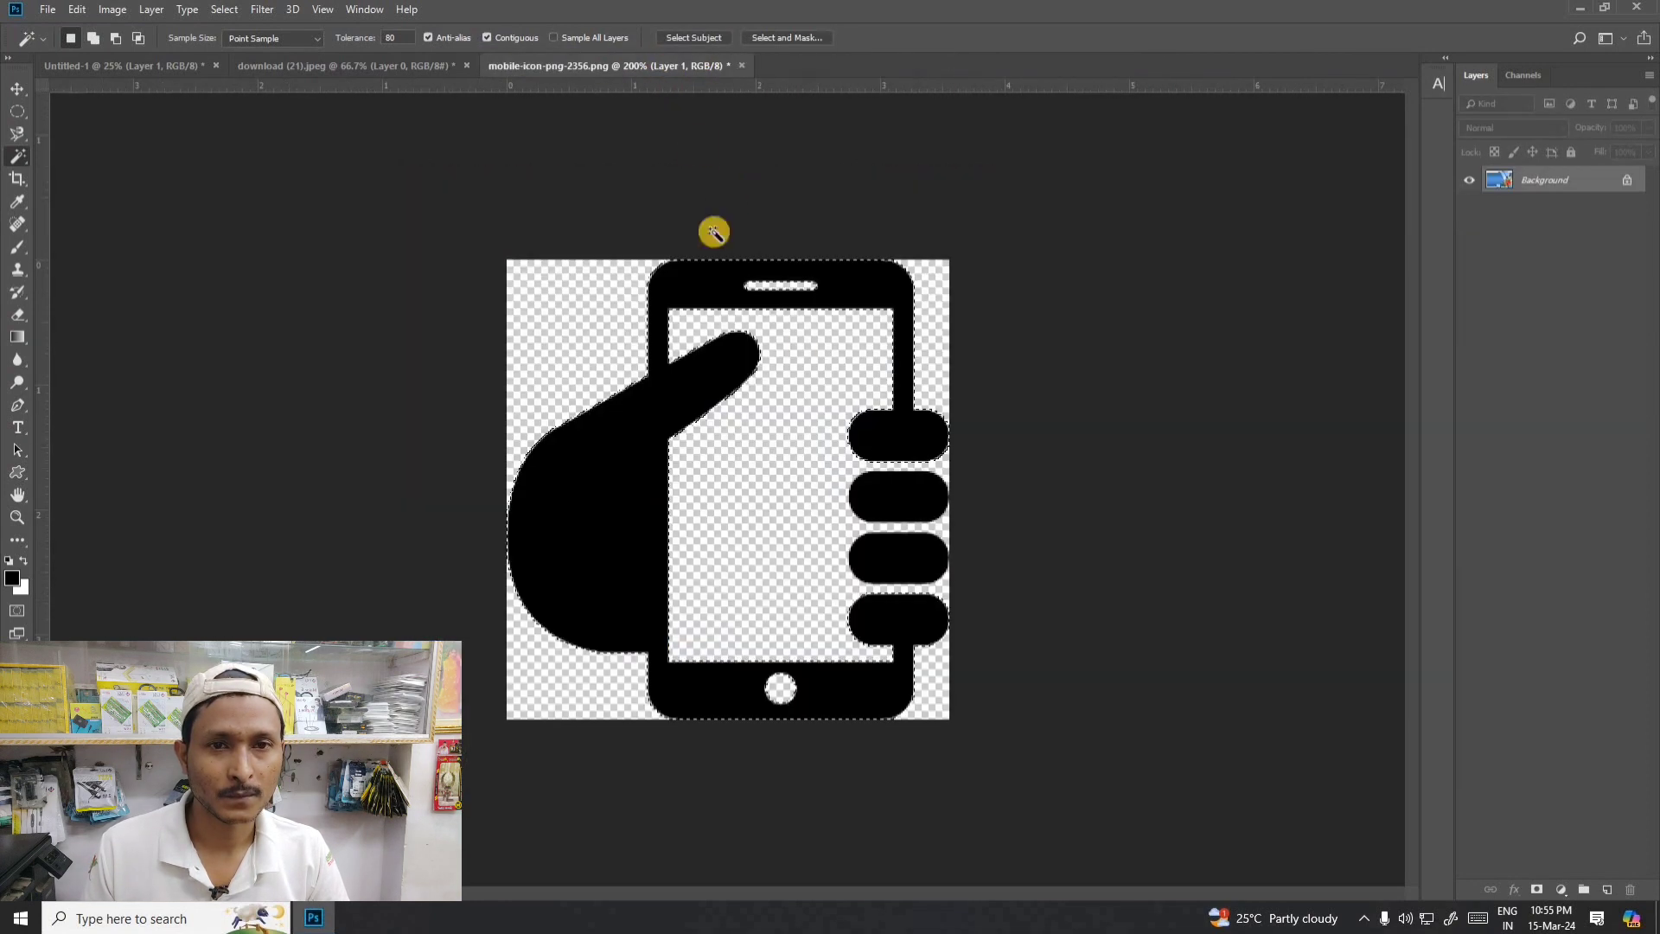
- Open the image download (23), the blue frame with daisies and a butterfly, from the Downloads folder
key("ctrl+o")
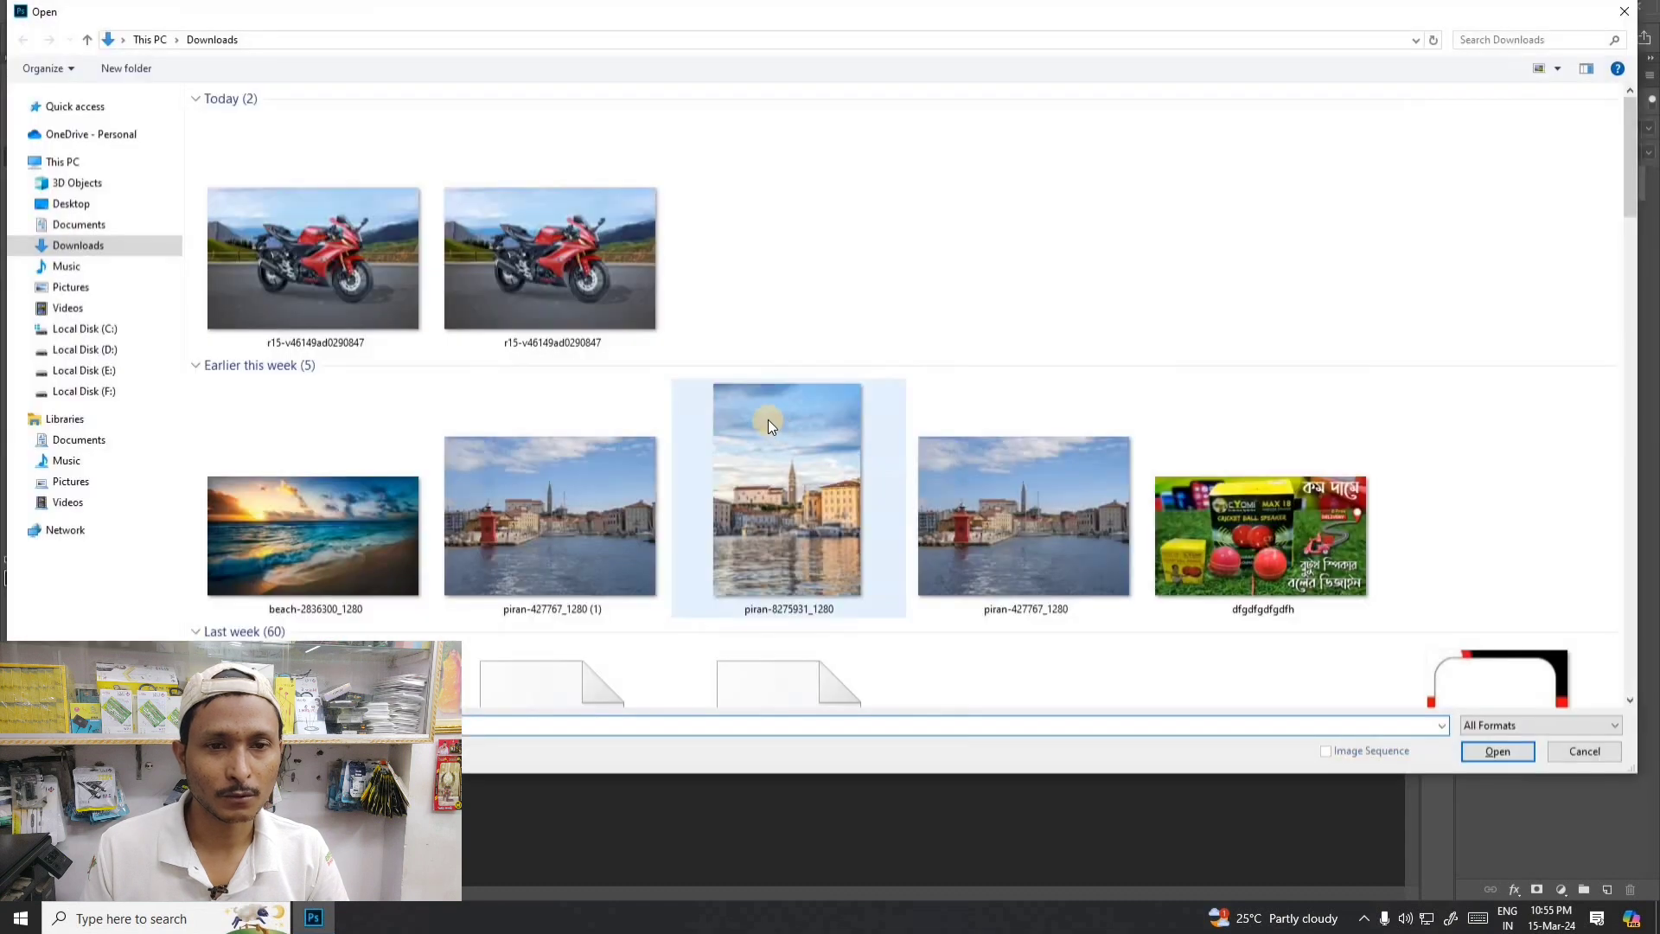
scroll(768, 418, "down", 15)
scroll(767, 418, "down", 5)
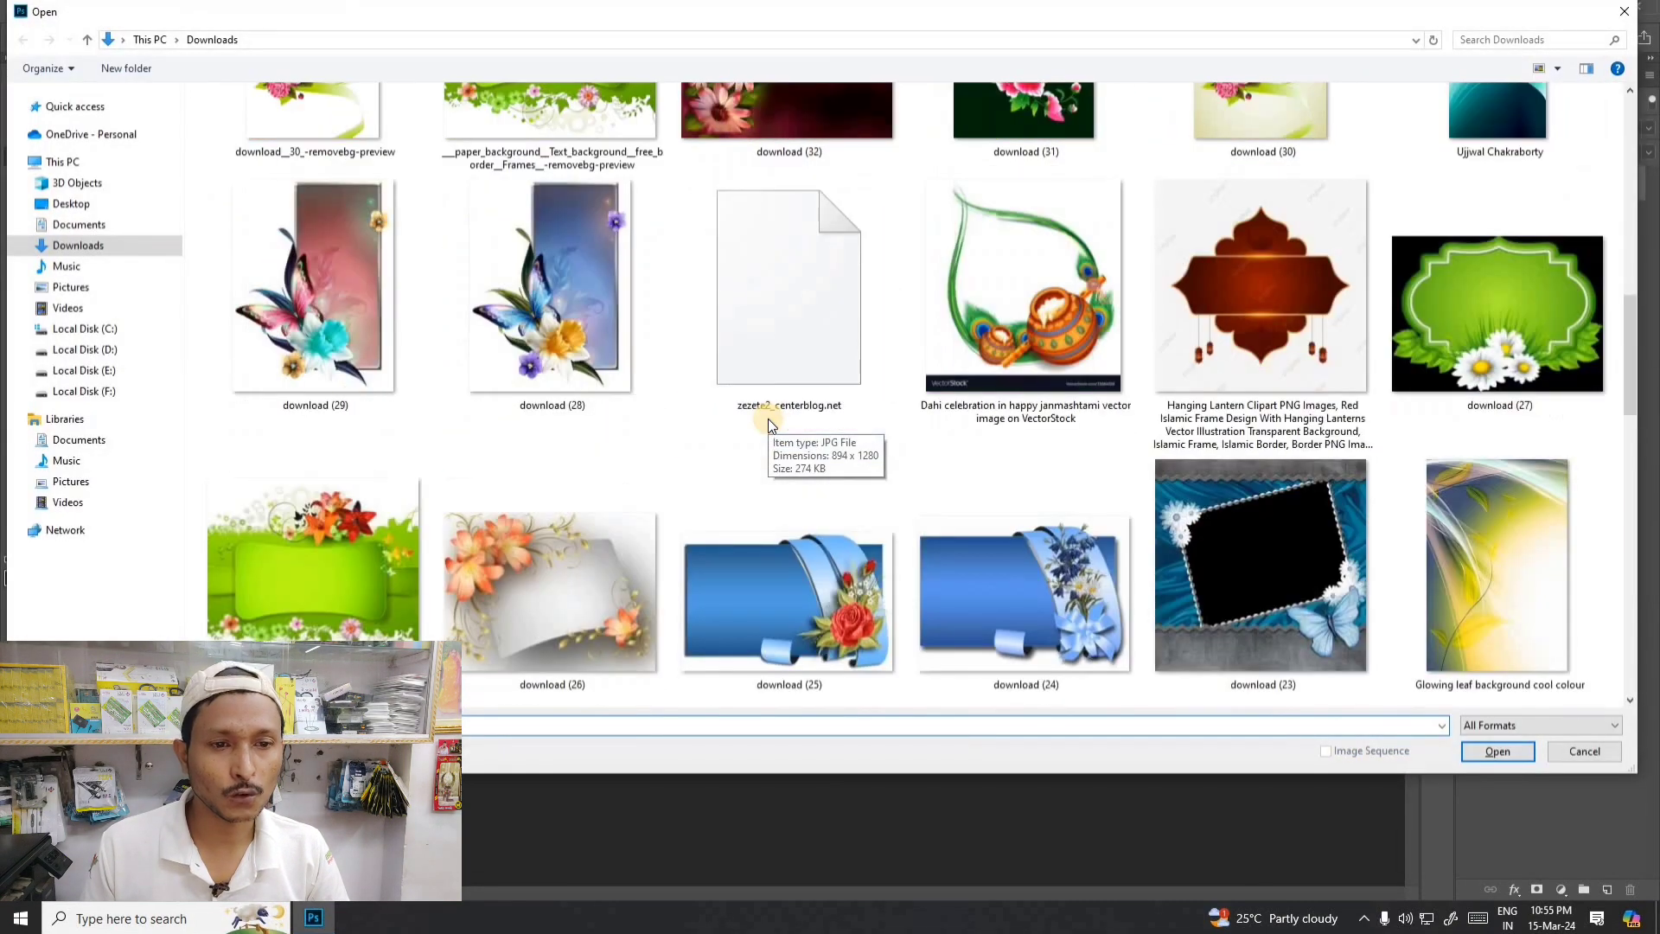
double_click(1158, 510)
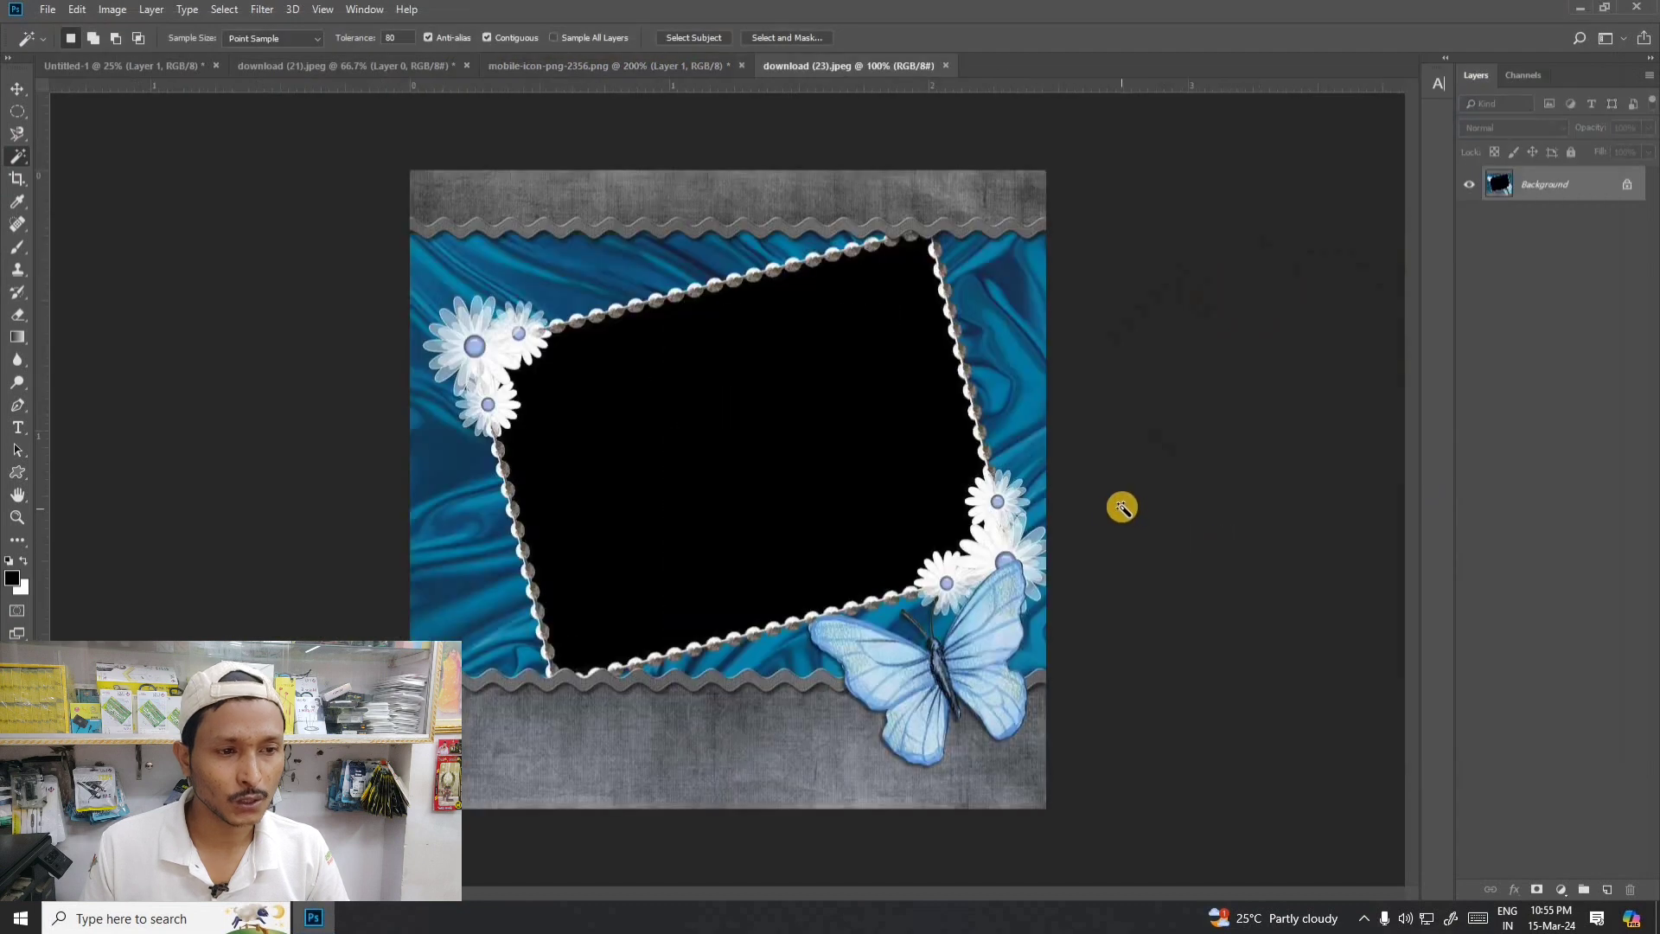
- Select the black area inside the tilted beaded frame with the Magic Wand tool
left_click(12, 89)
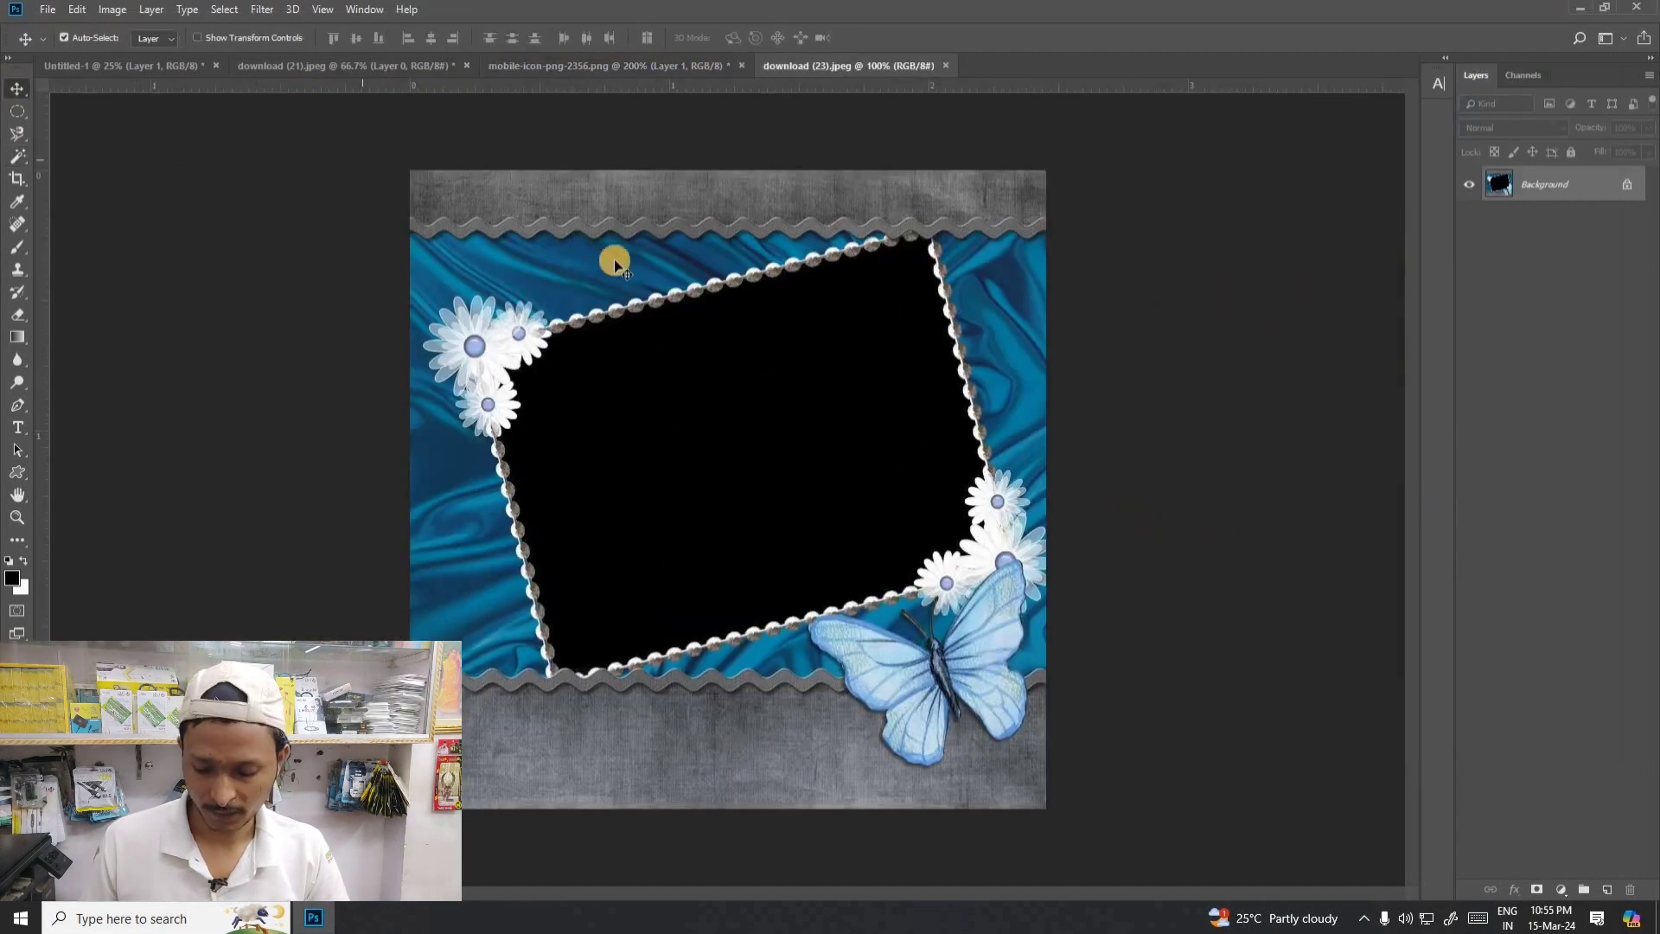
left_click(18, 162)
left_click(76, 172)
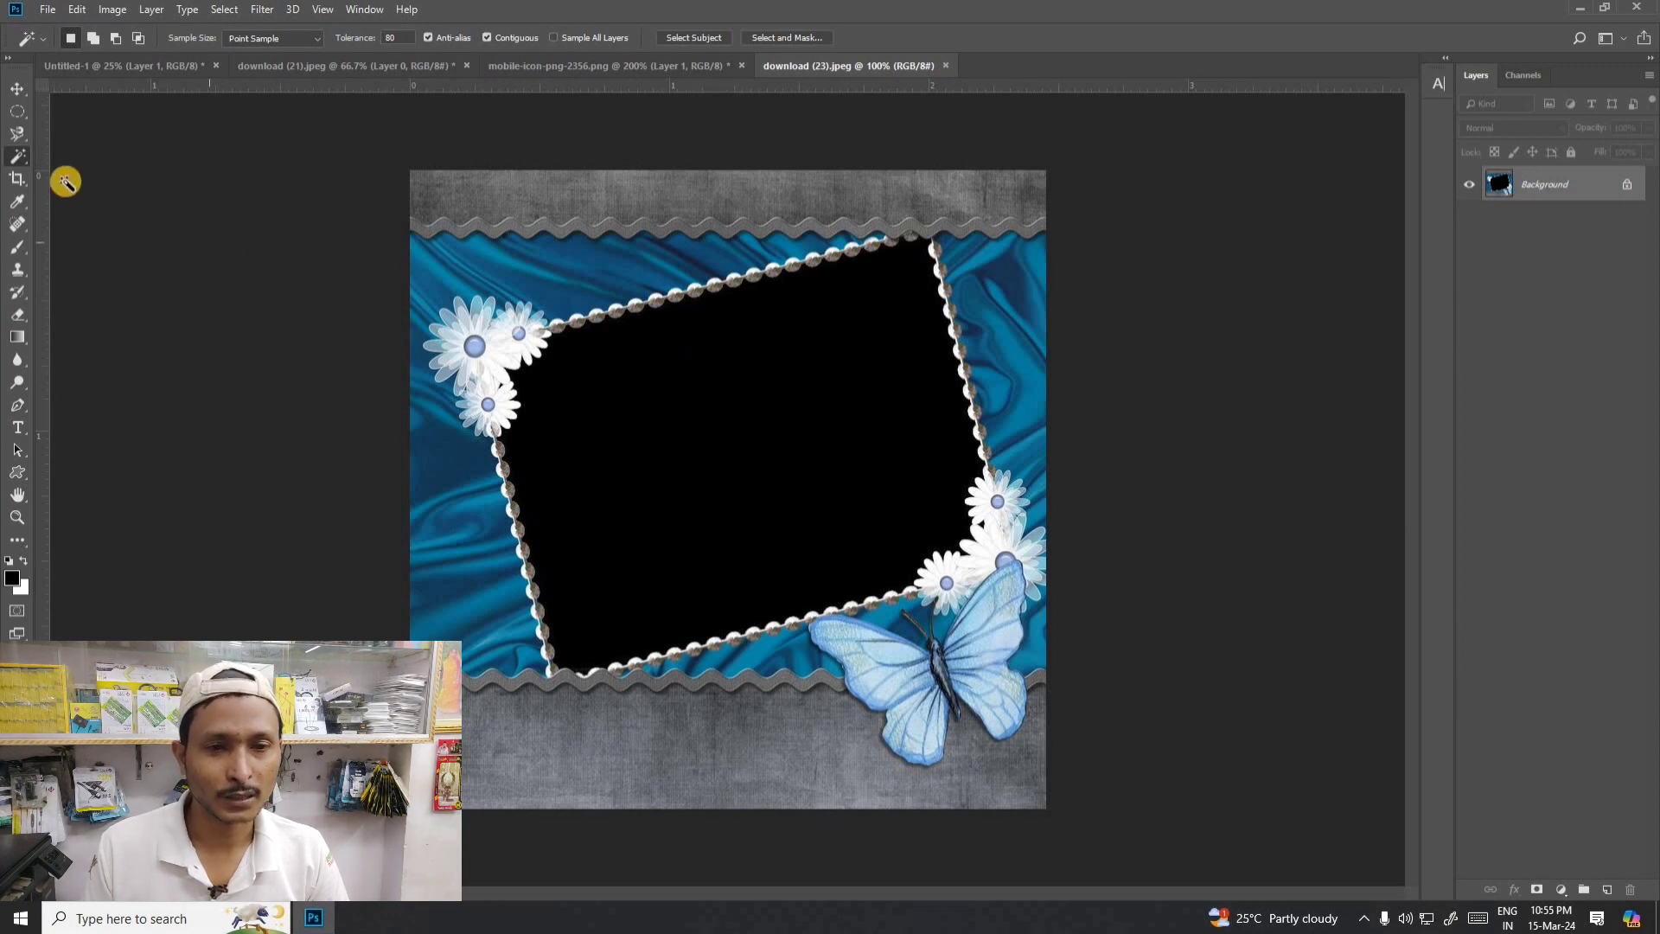
right_click(18, 155)
left_click(91, 173)
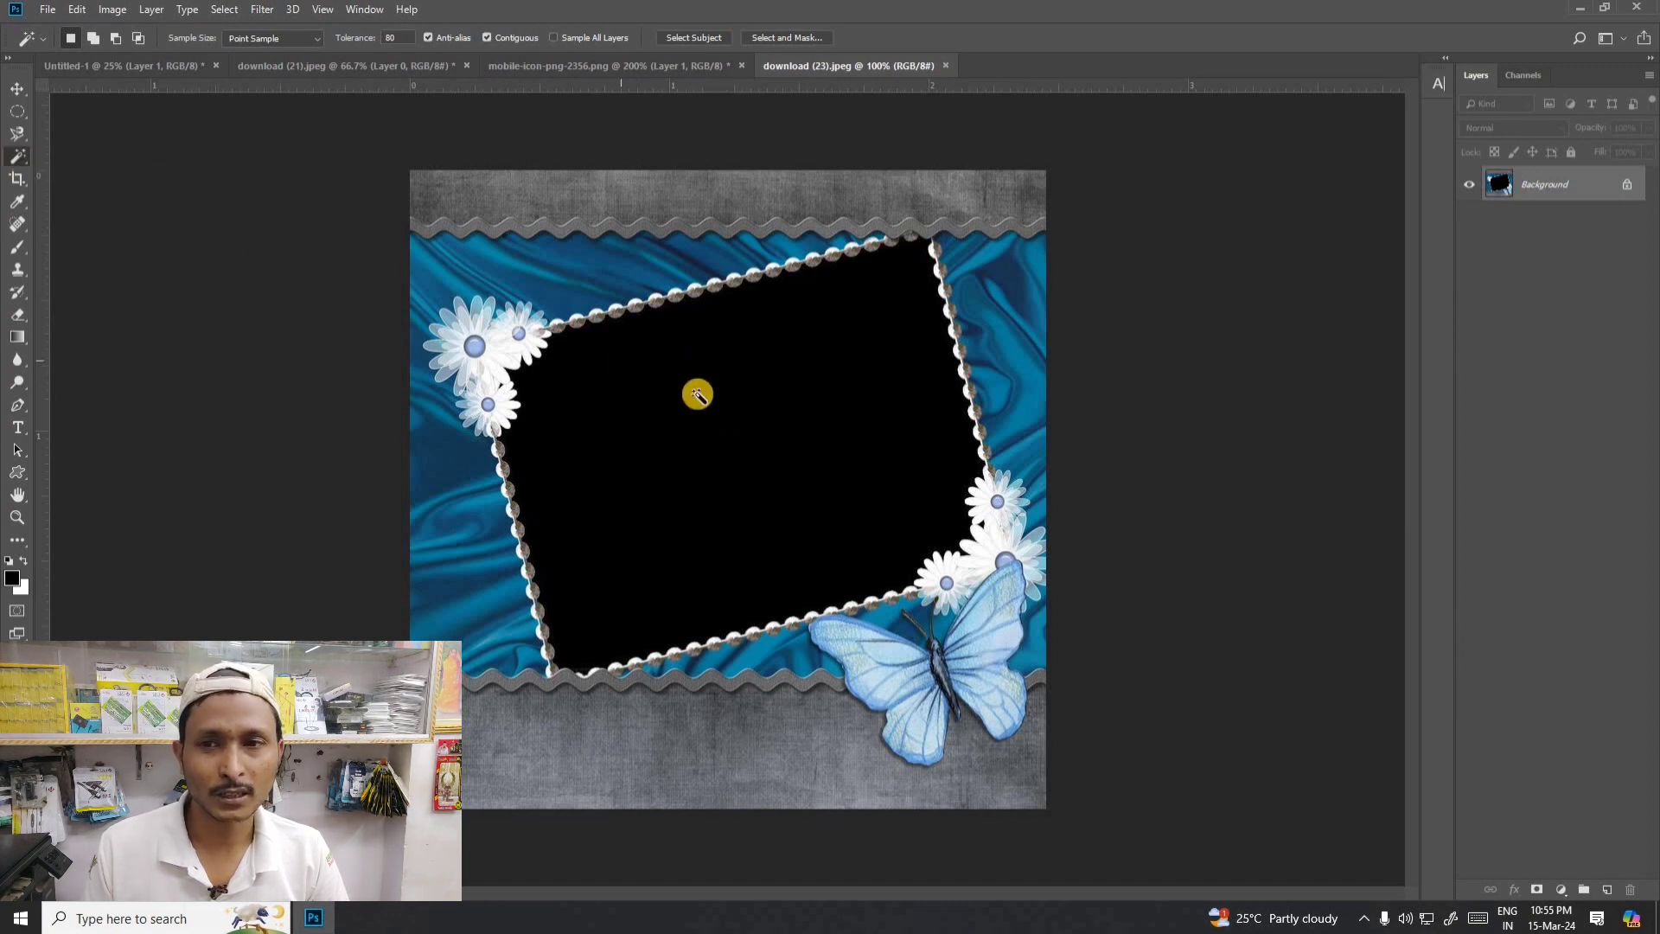
left_click(703, 397)
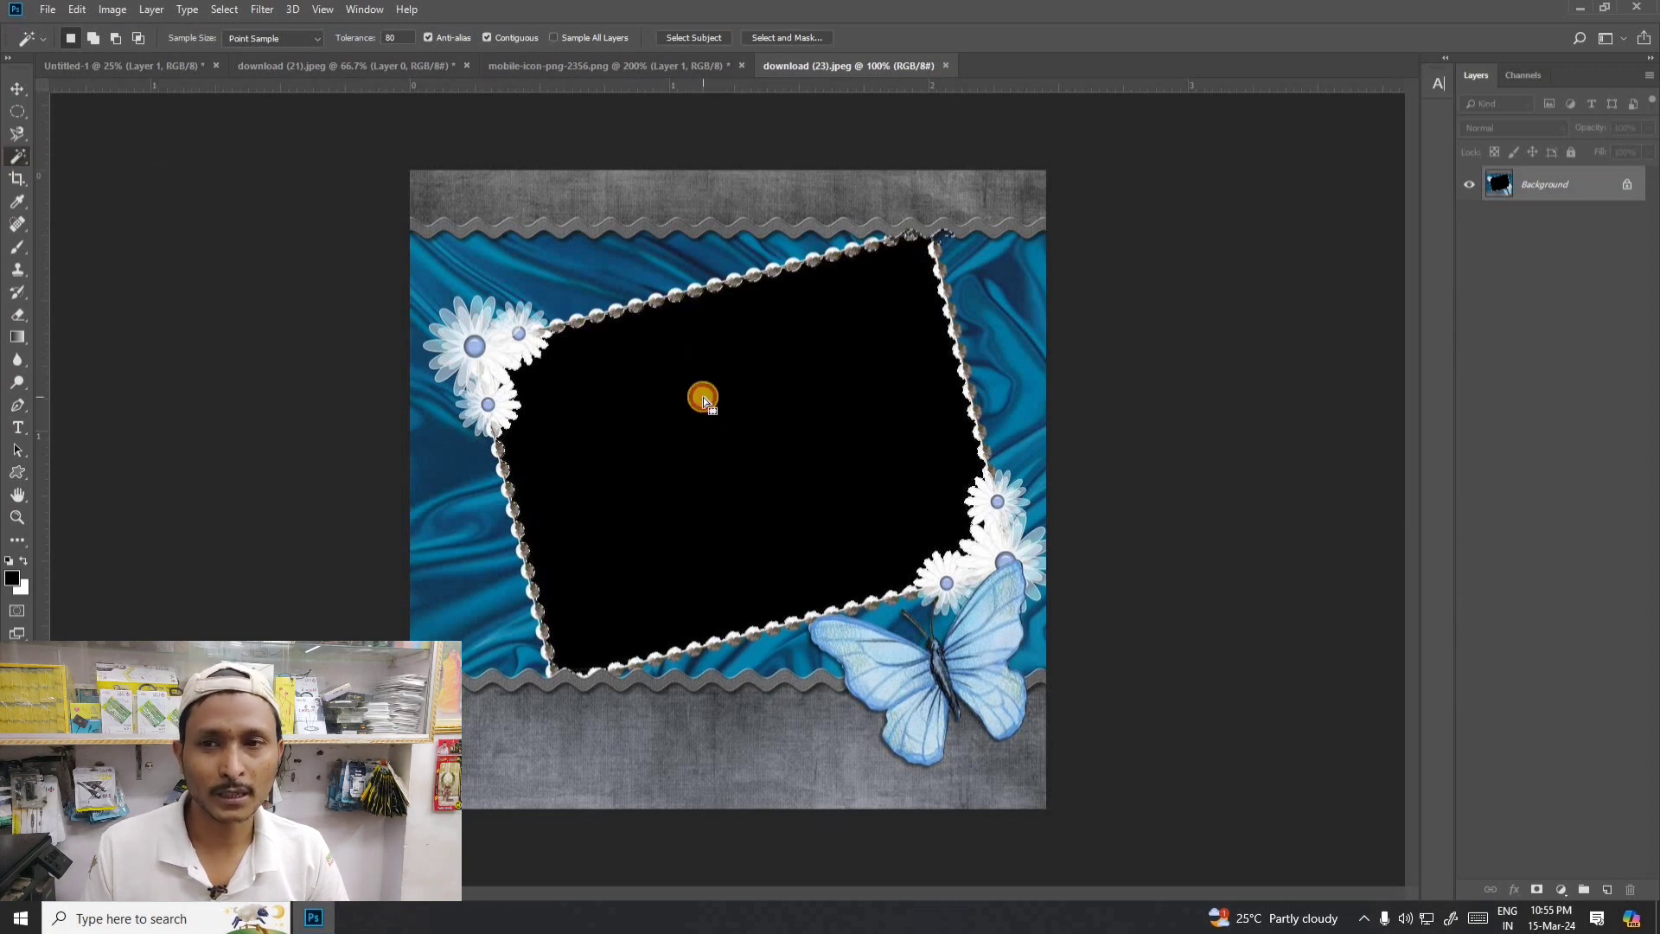
- Unlock the Background layer, delete the selected black area to leave it transparent, and clear the selection
left_click(1626, 184)
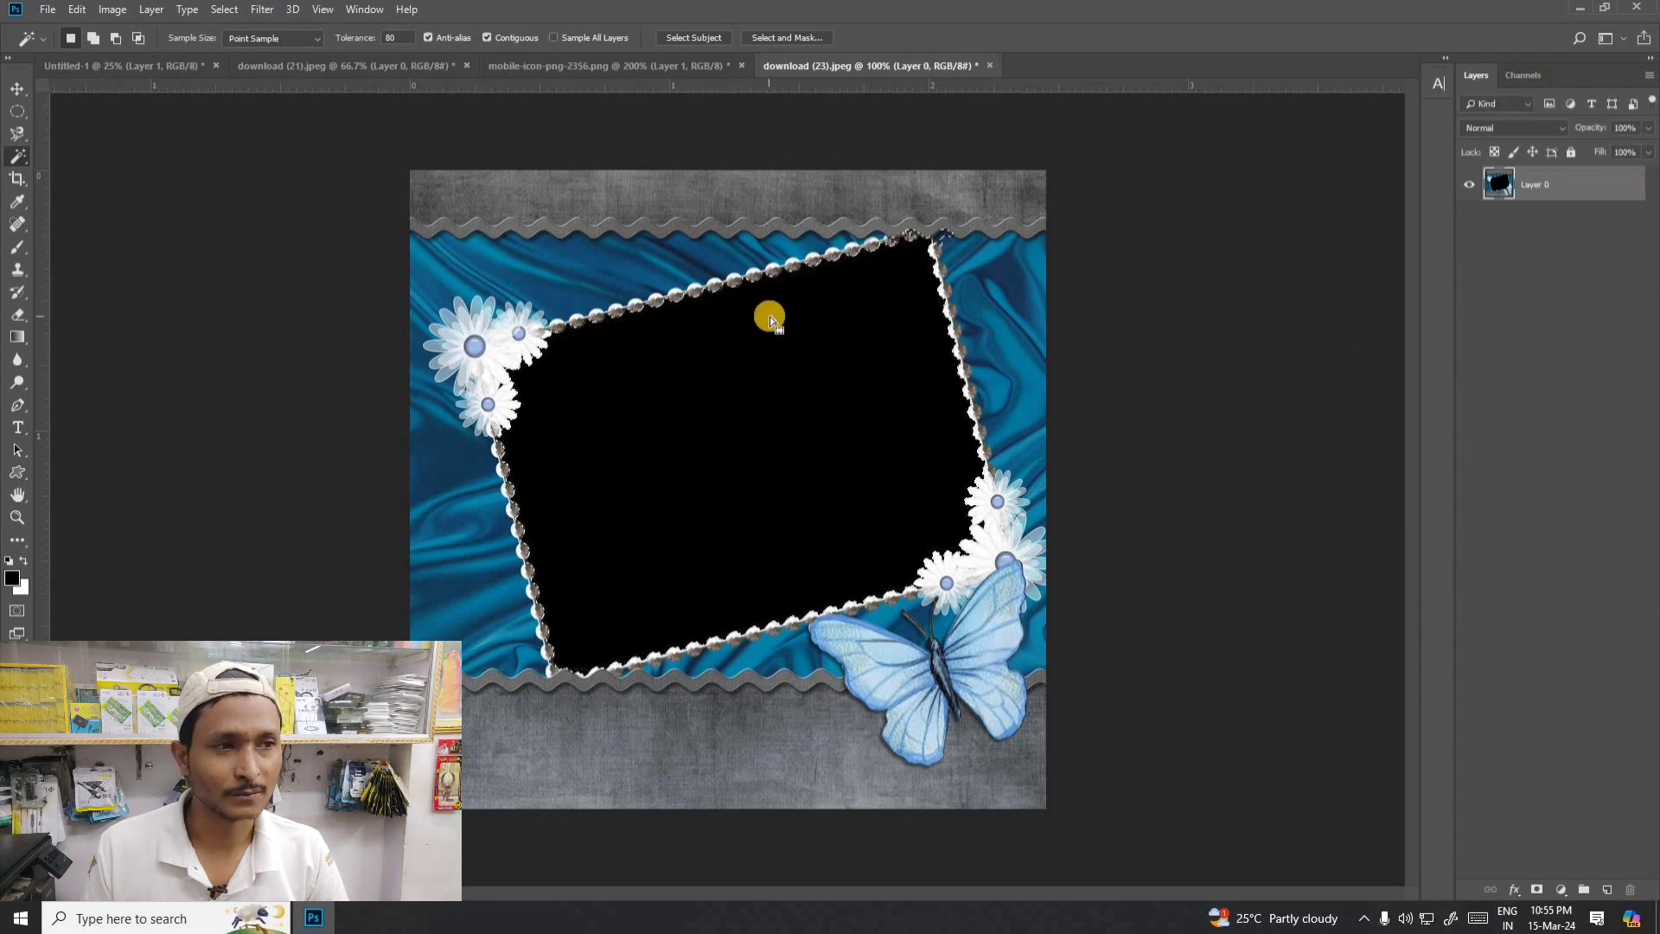
key("Delete")
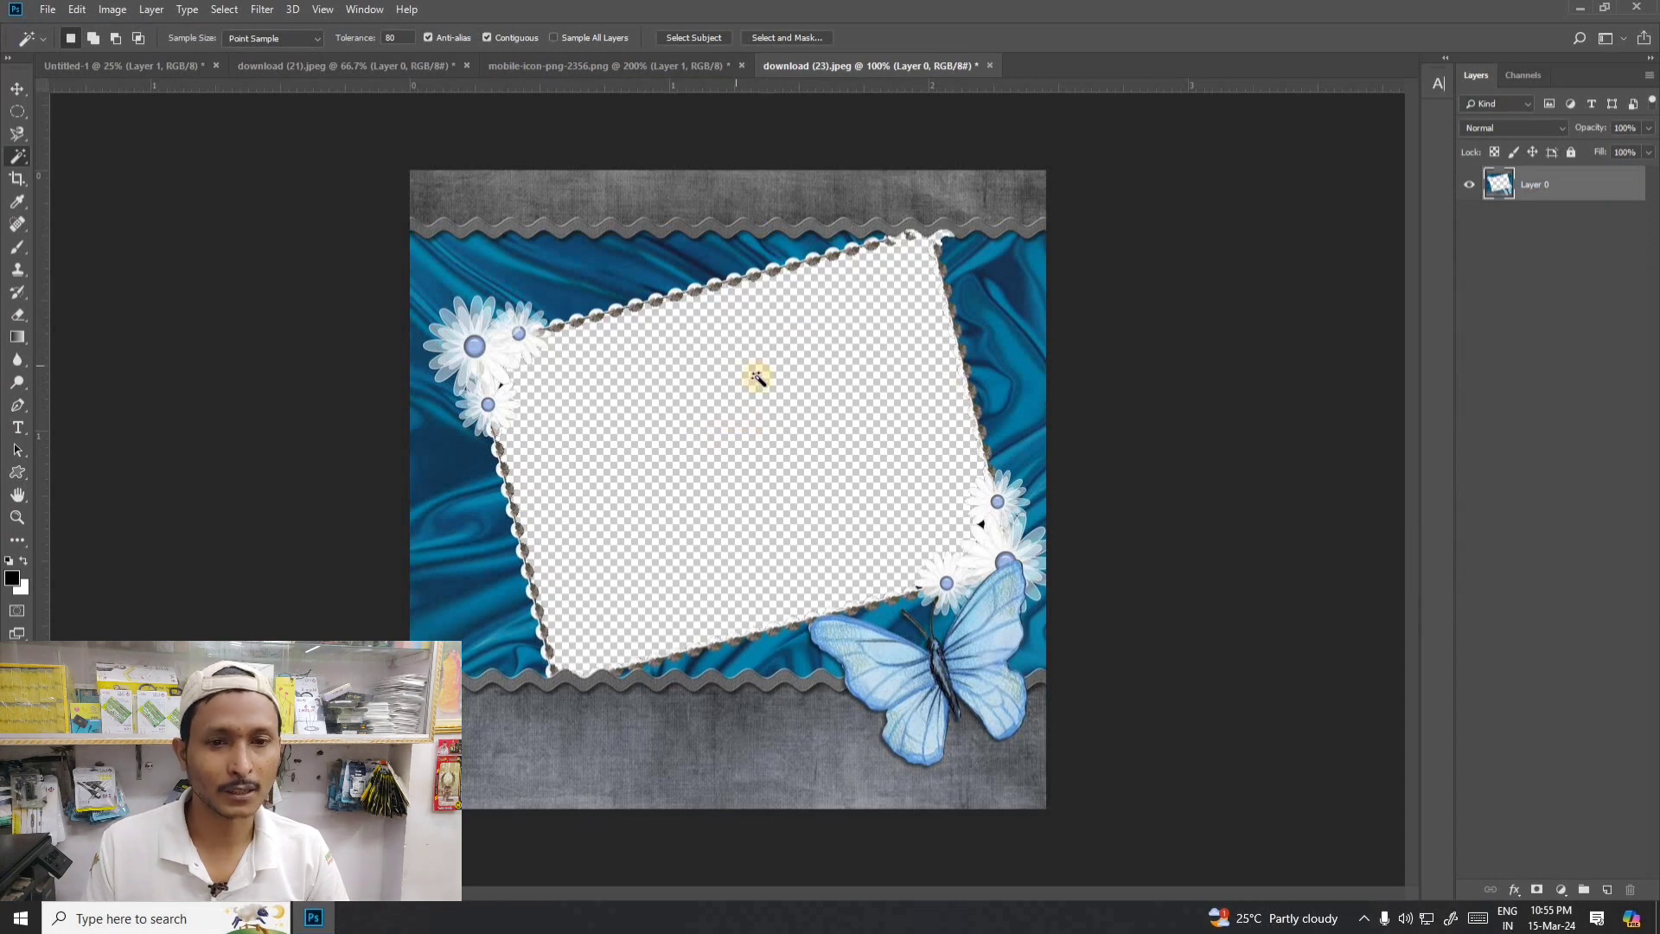
key("ctrl+d")
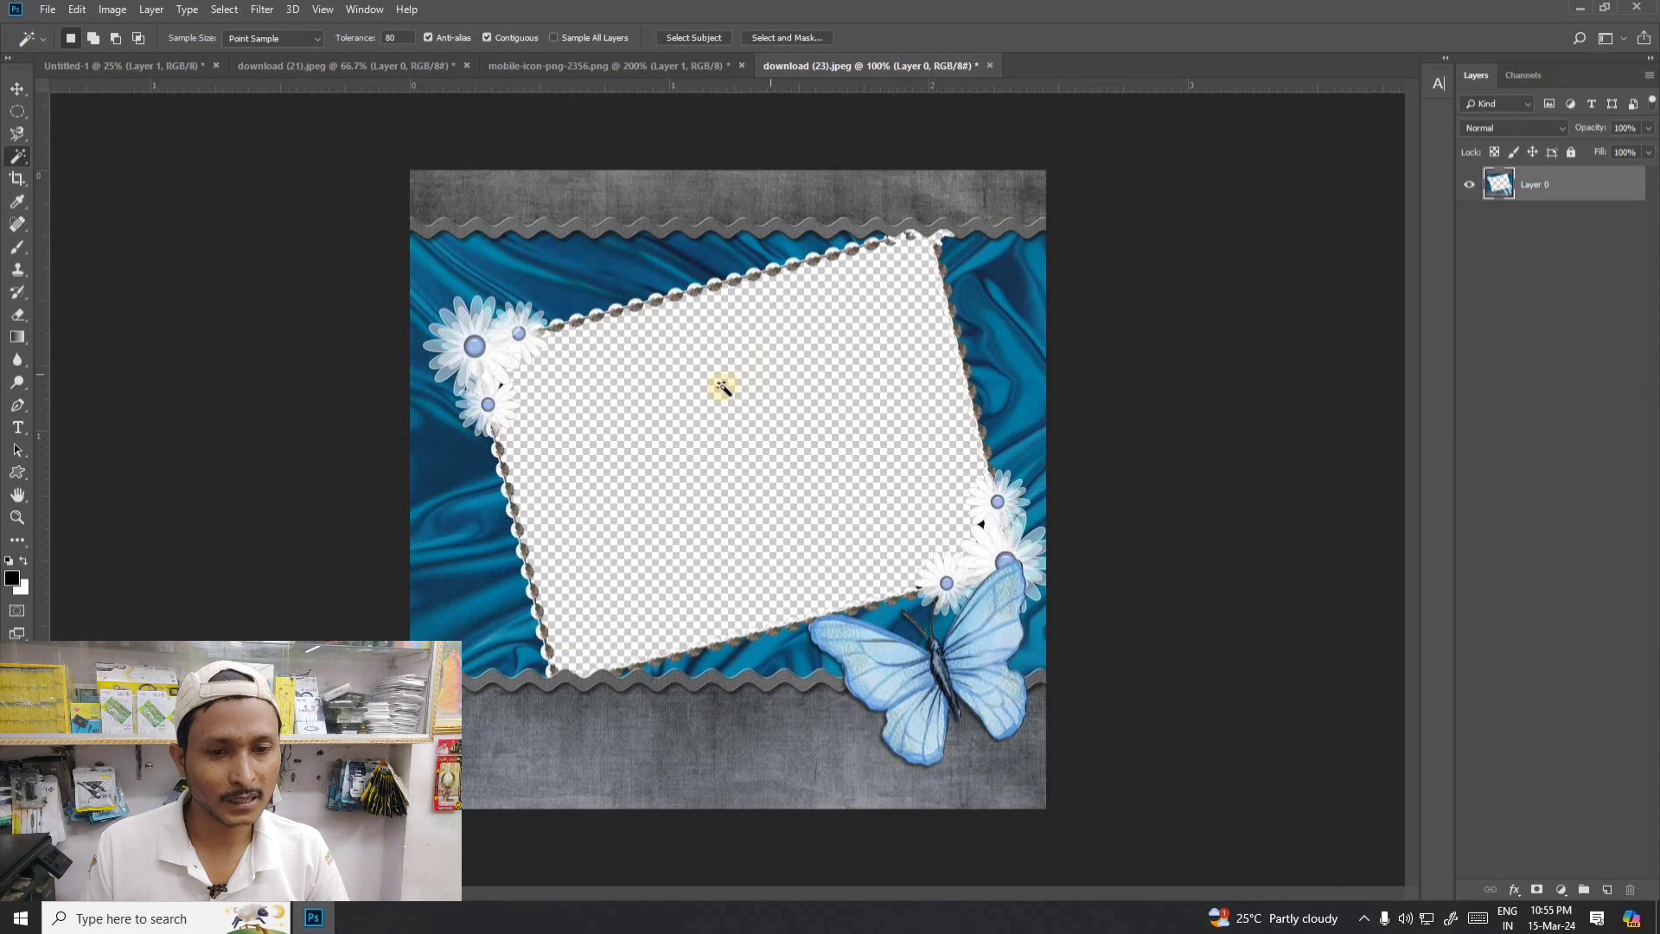
- Switch to the Move tool, then display the choice between the Quick Selection and Magic Wand tools
key("v")
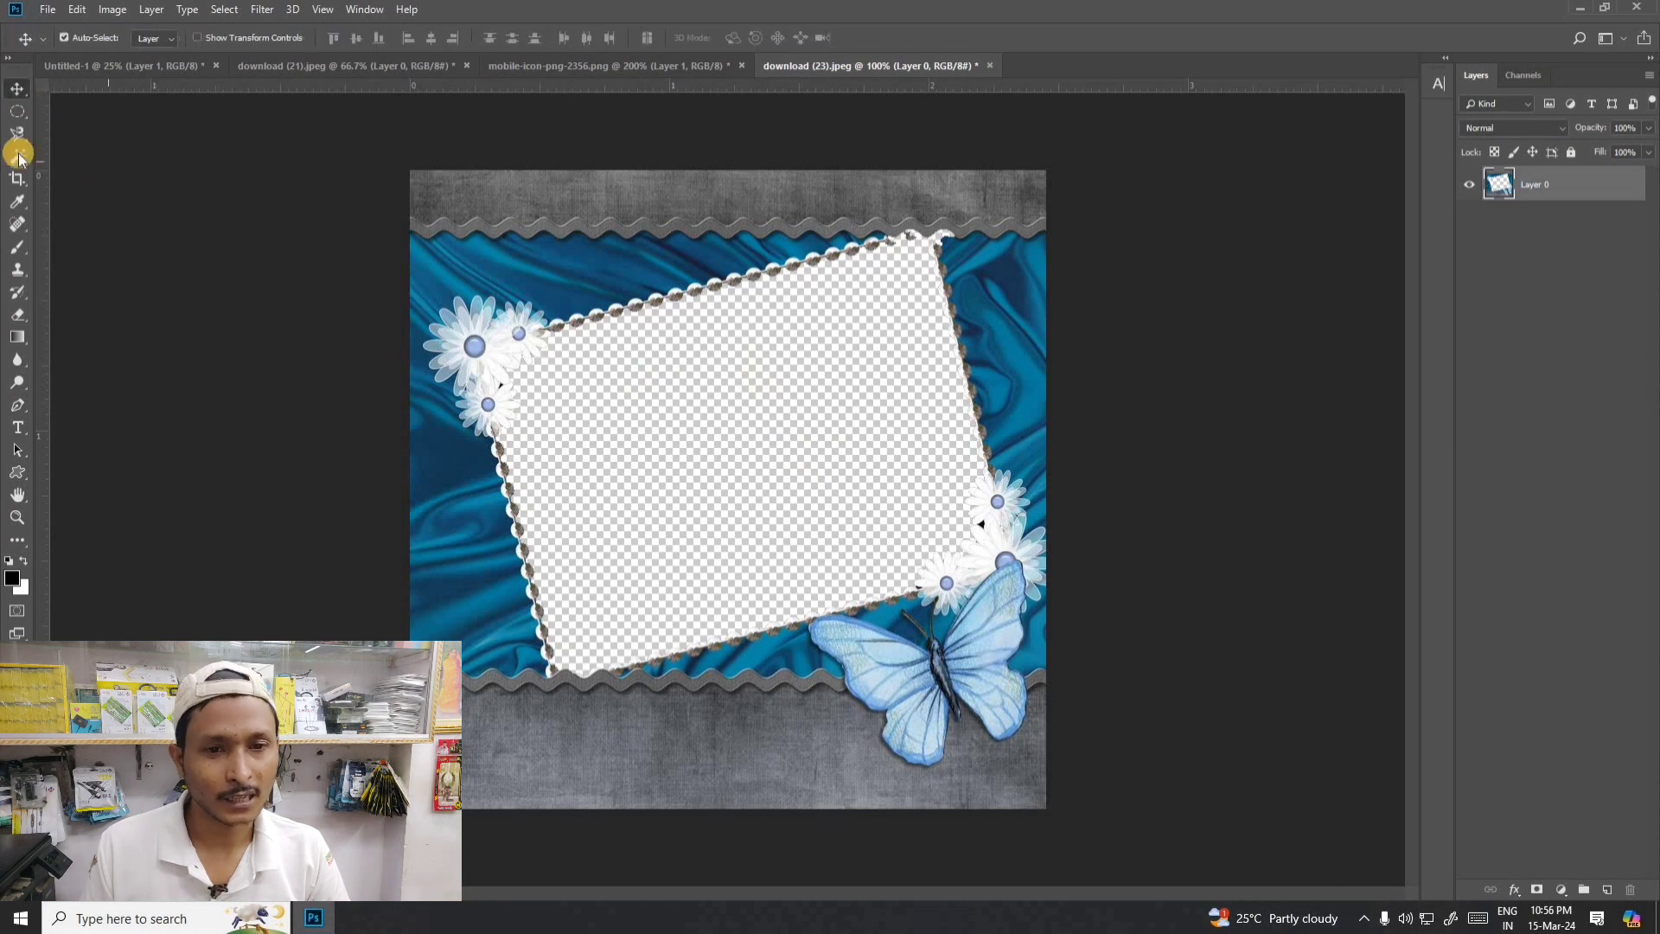
left_click(17, 159)
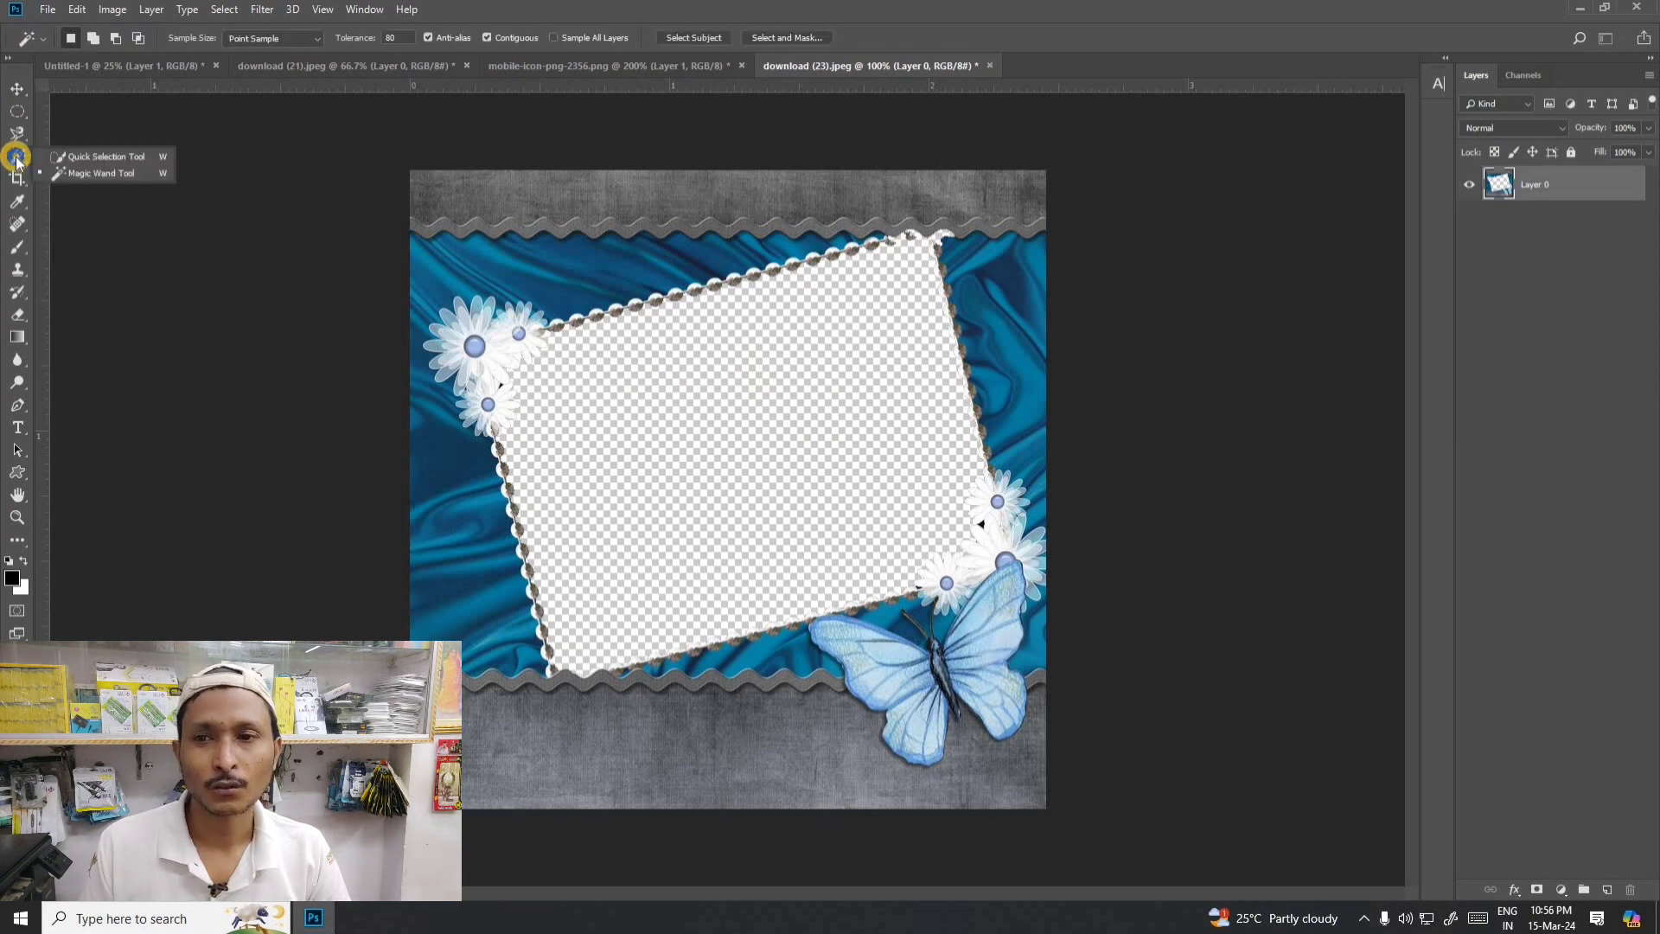